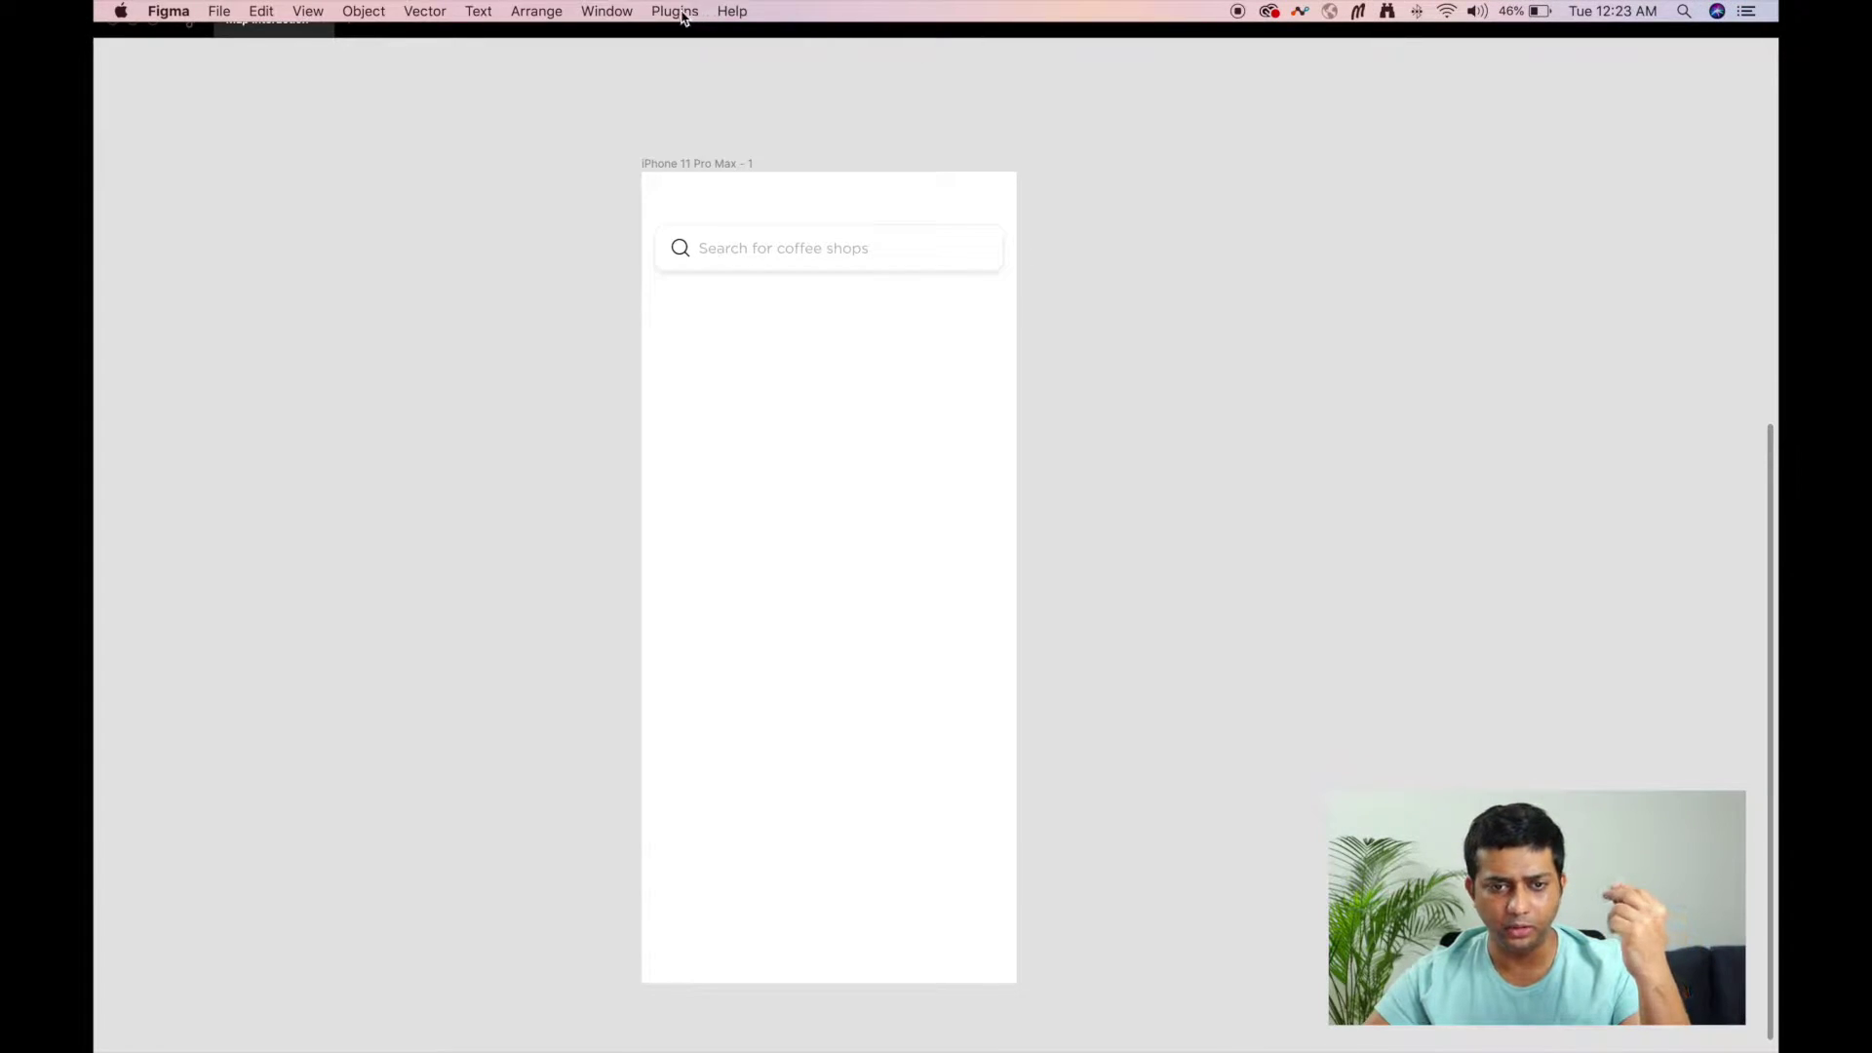
Open the Mapsicle plugin and frame its map preview on the Piedmont area near Oakland
{"action": "left_click", "coordinate": [684, 12]}
{"action": "mouse_move", "coordinate": [707, 53]}
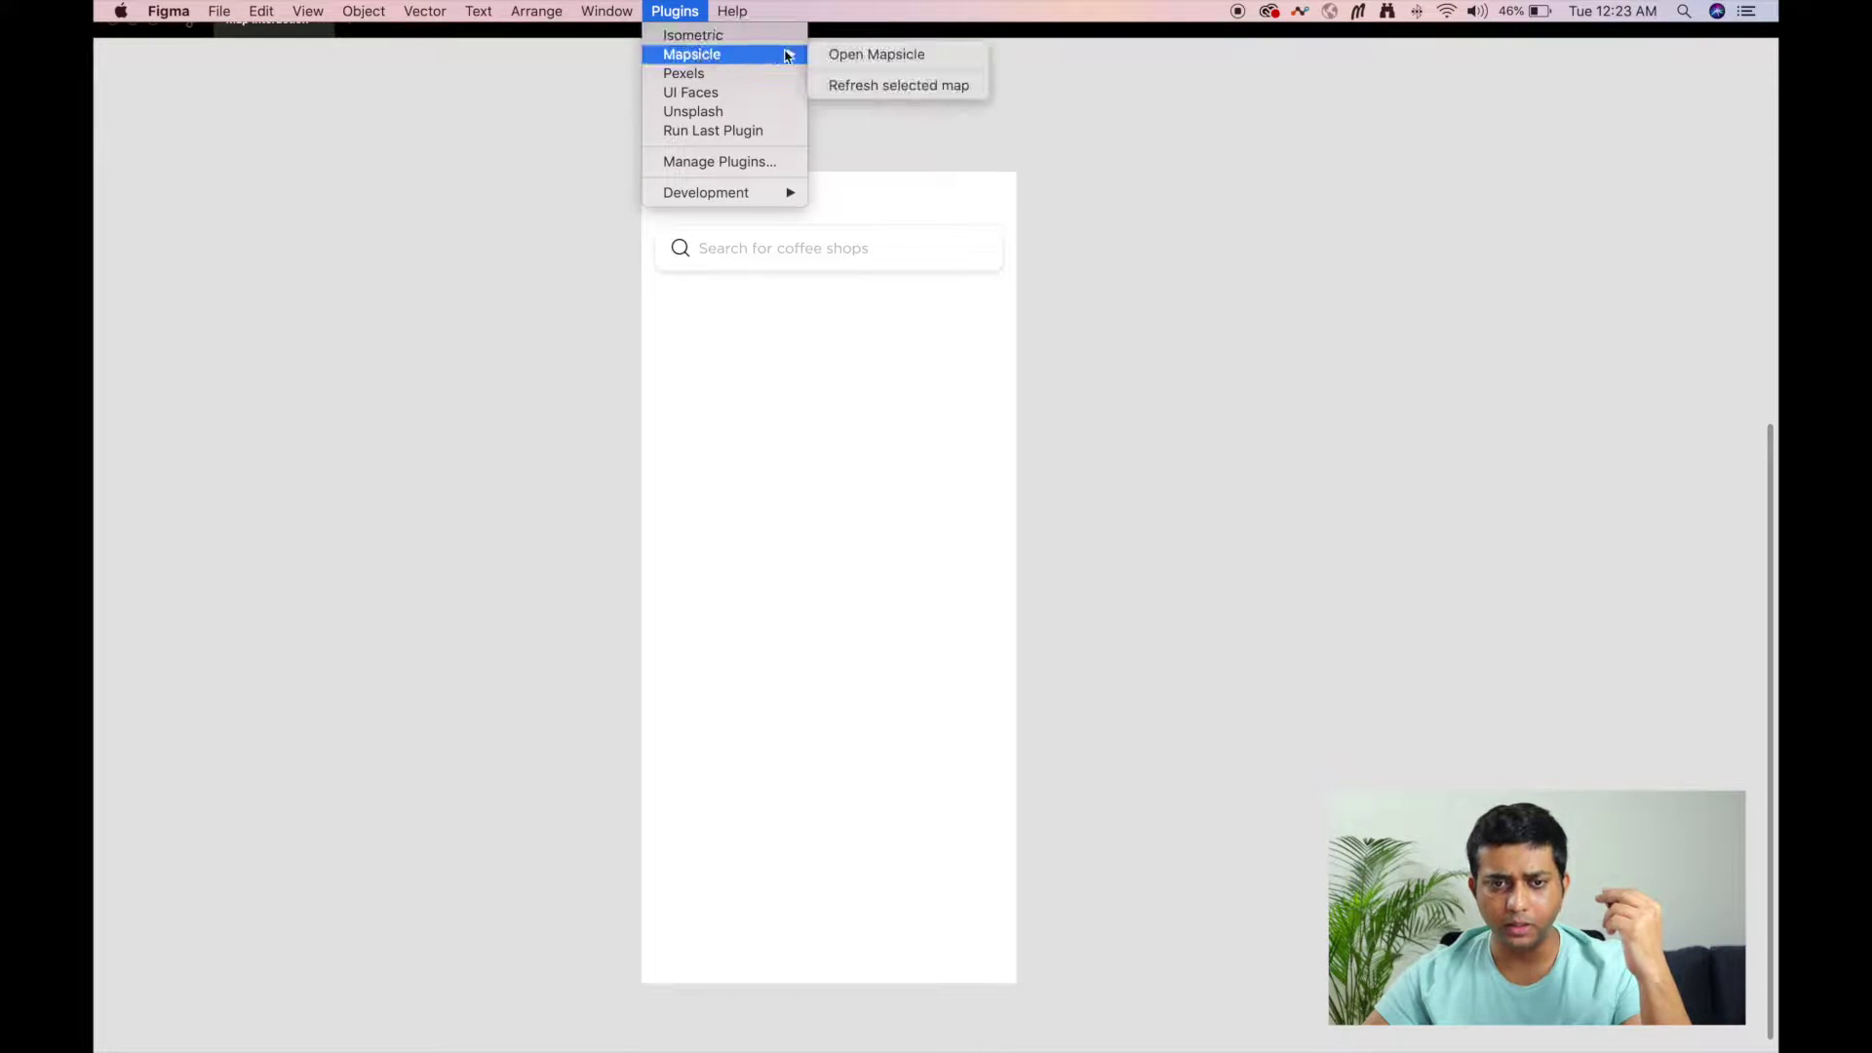
{"action": "left_click", "coordinate": [858, 55]}
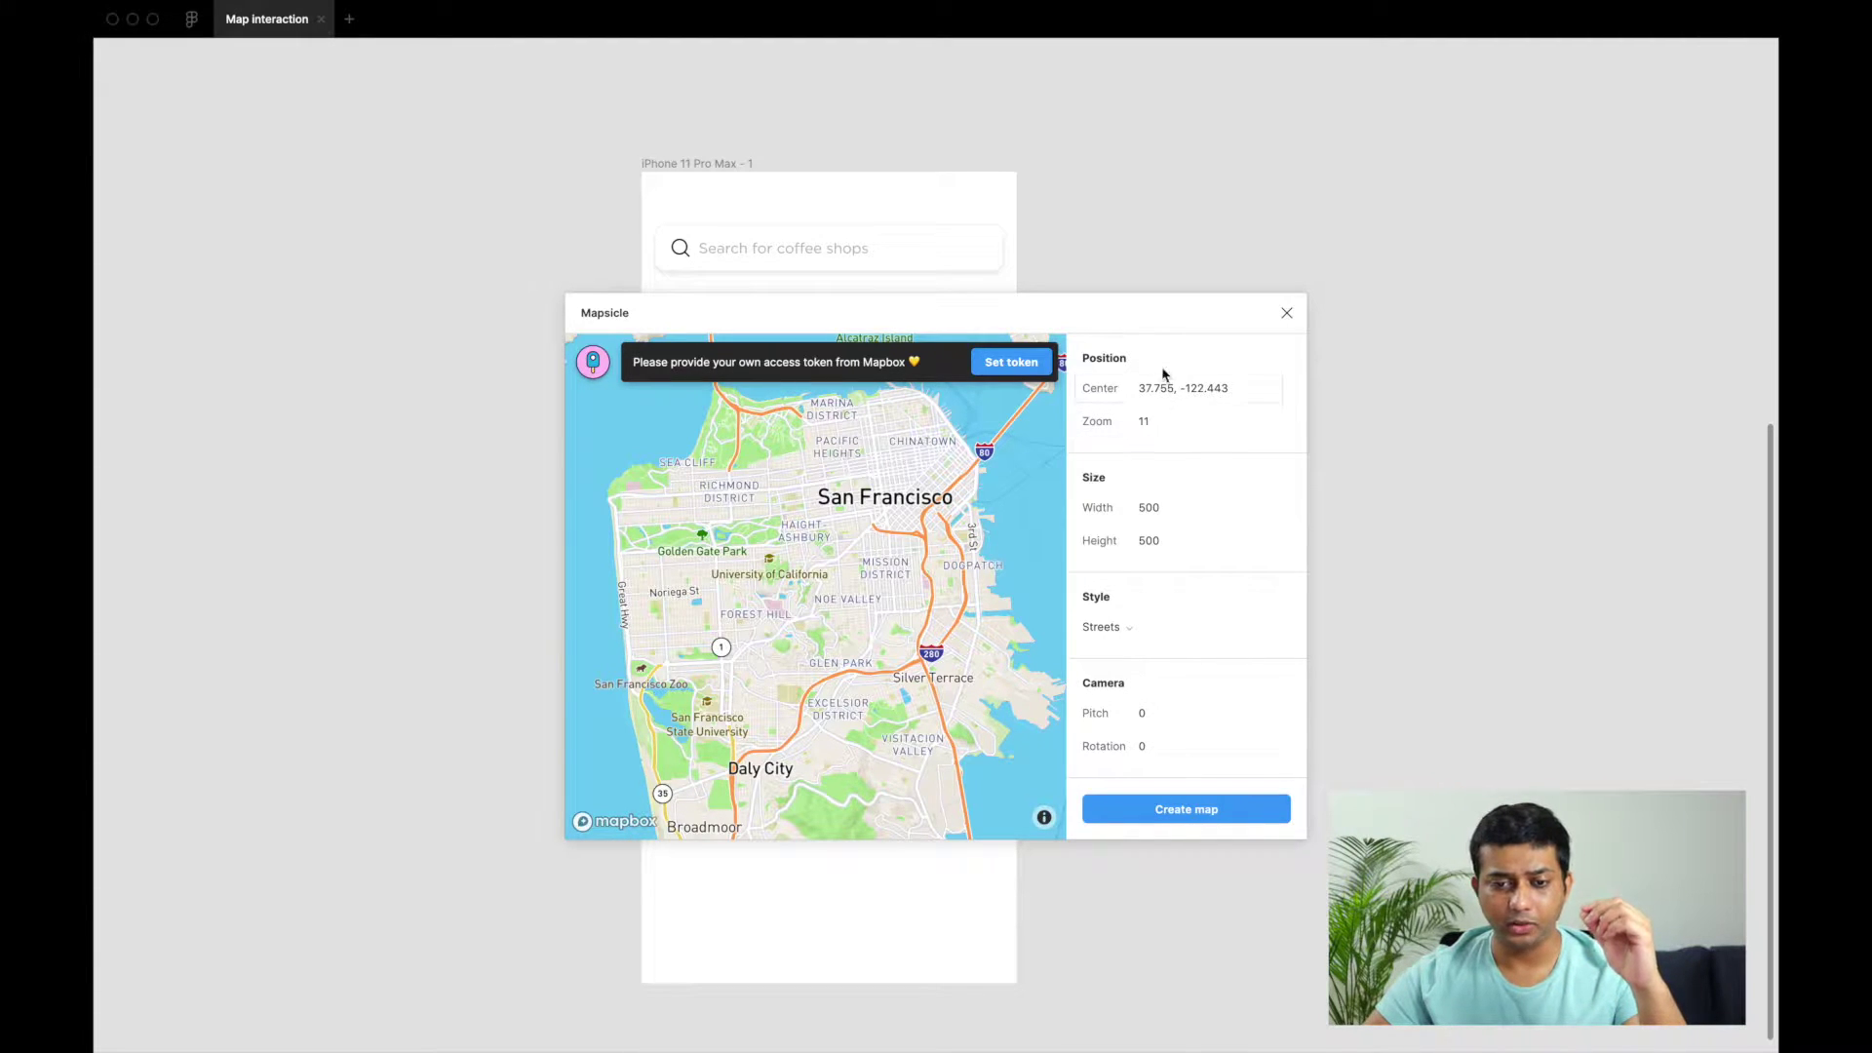
{"action": "left_click_drag", "start_coordinate": [974, 497], "coordinate": [788, 633]}
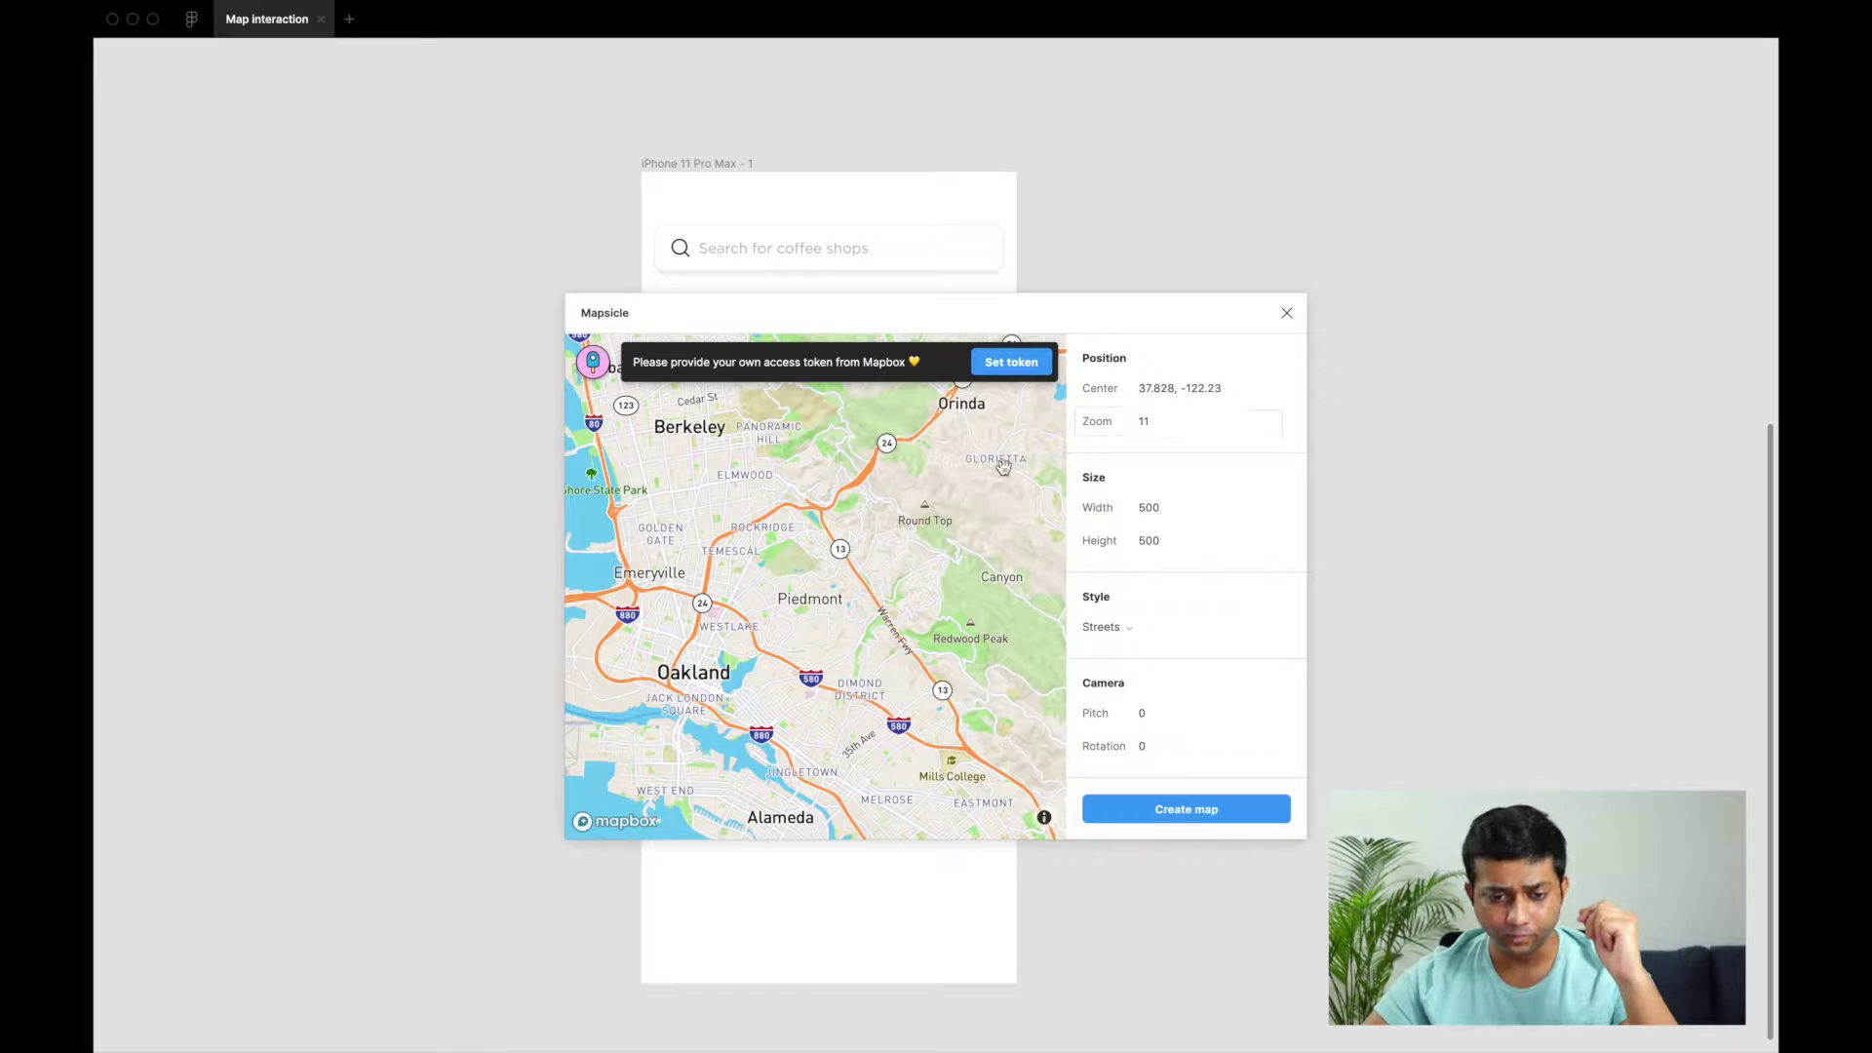
{"action": "scroll", "coordinate": [815, 567], "scroll_direction": "up", "scroll_amount": 5}
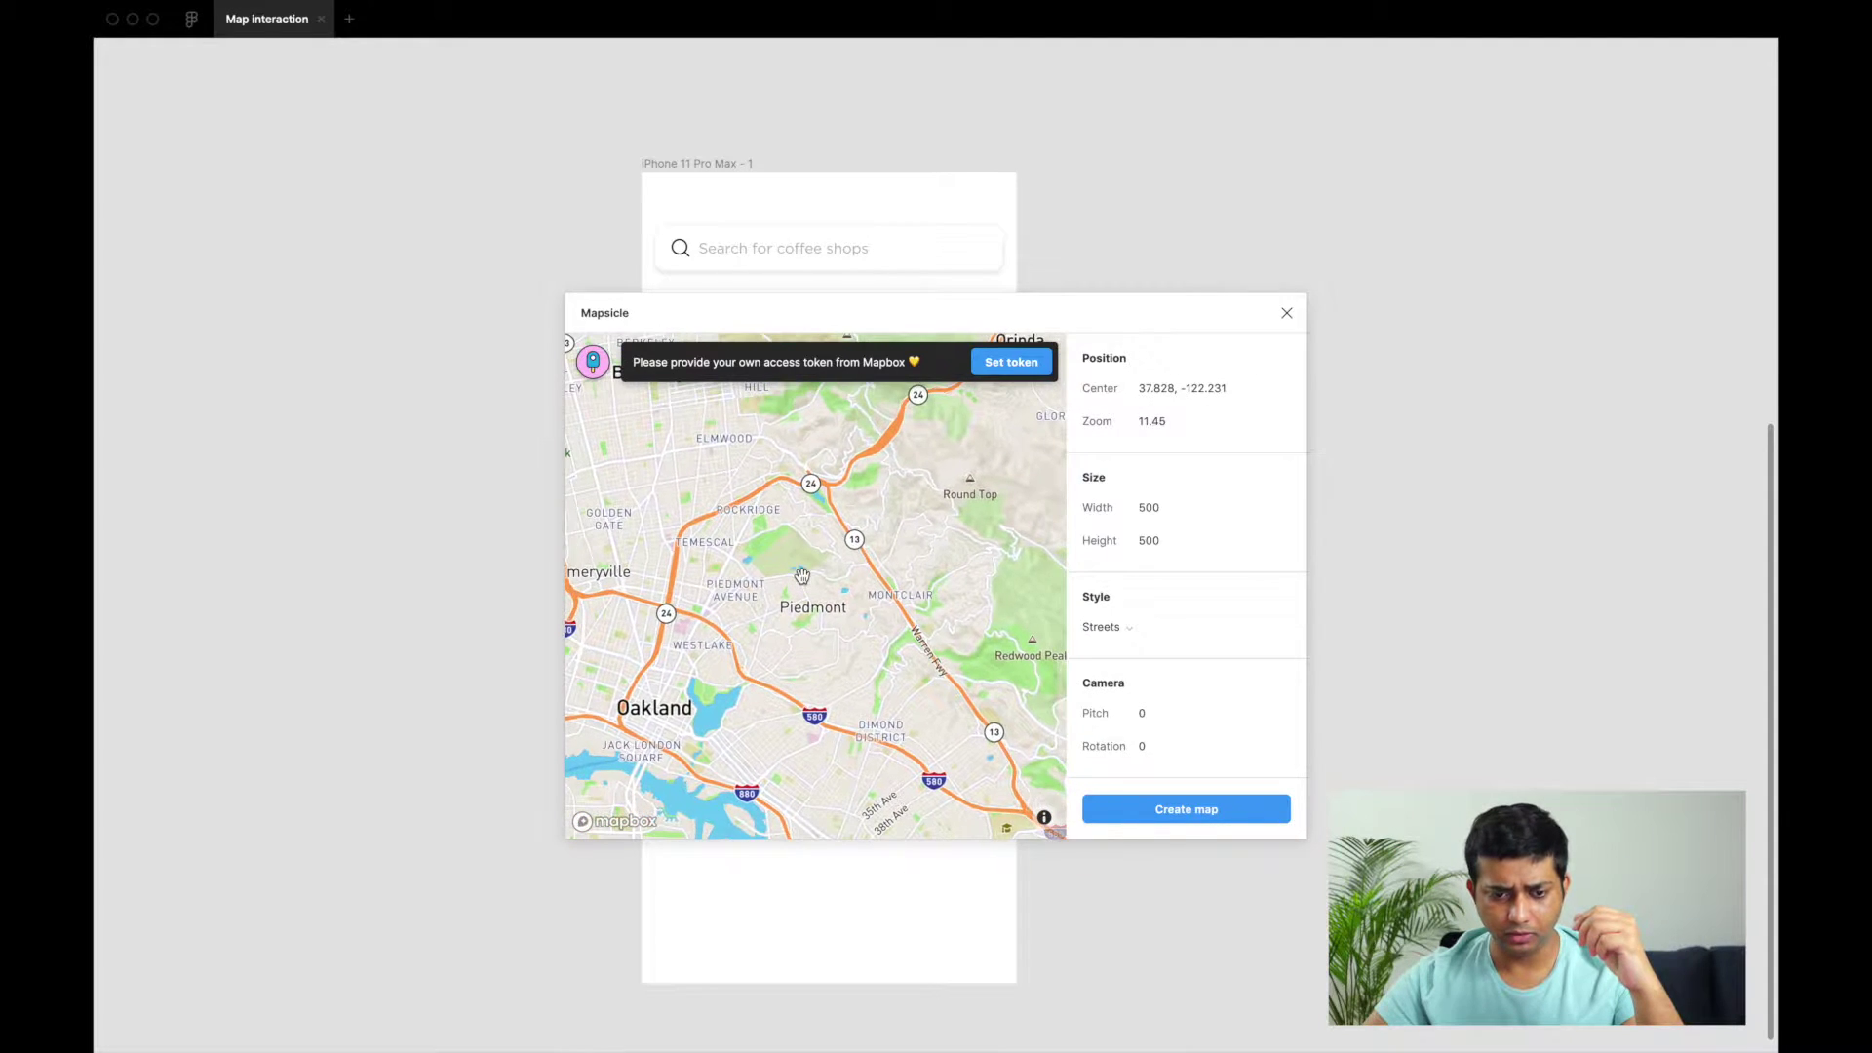
{"action": "left_click_drag", "start_coordinate": [825, 579], "coordinate": [916, 573]}
{"action": "scroll", "coordinate": [916, 573], "scroll_direction": "up", "scroll_amount": 7}
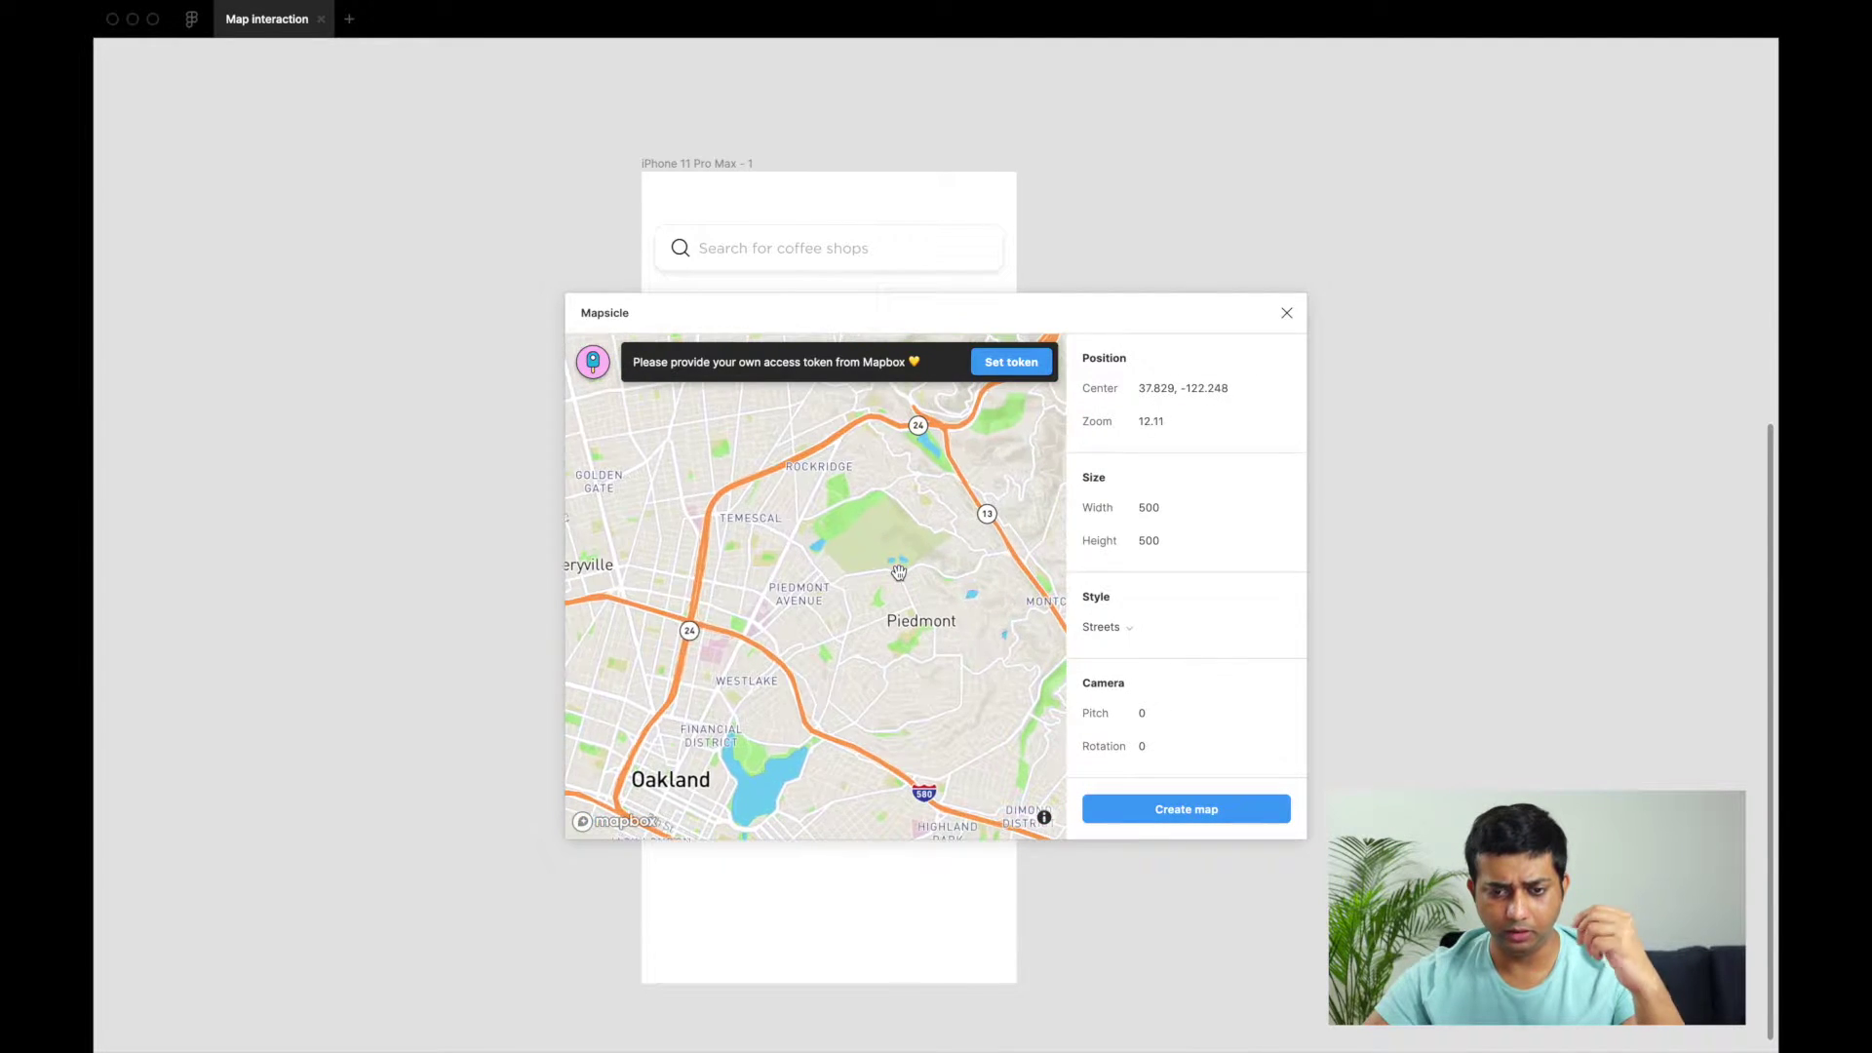
Set the map's zoom to 13 and its width and height to 2000 each
{"action": "left_click", "coordinate": [1181, 426]}
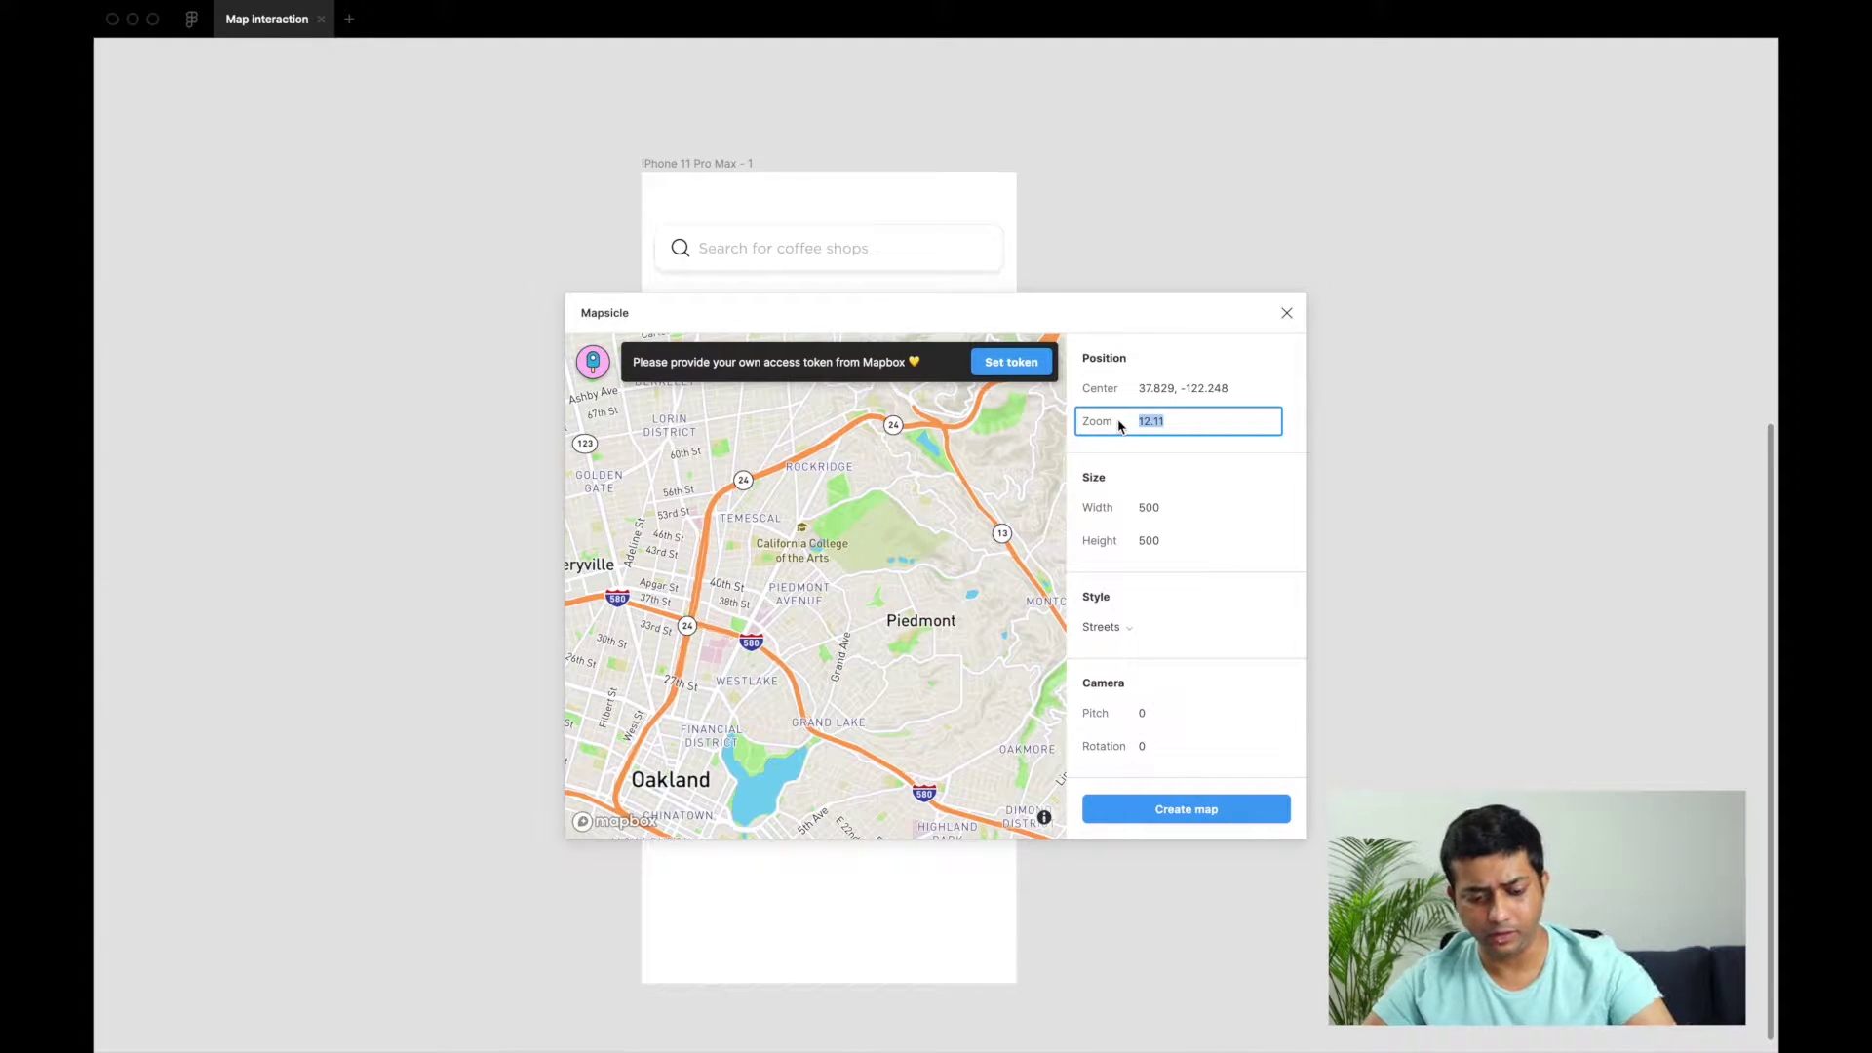
{"action": "type", "text": "13"}
{"action": "key", "text": "Return"}
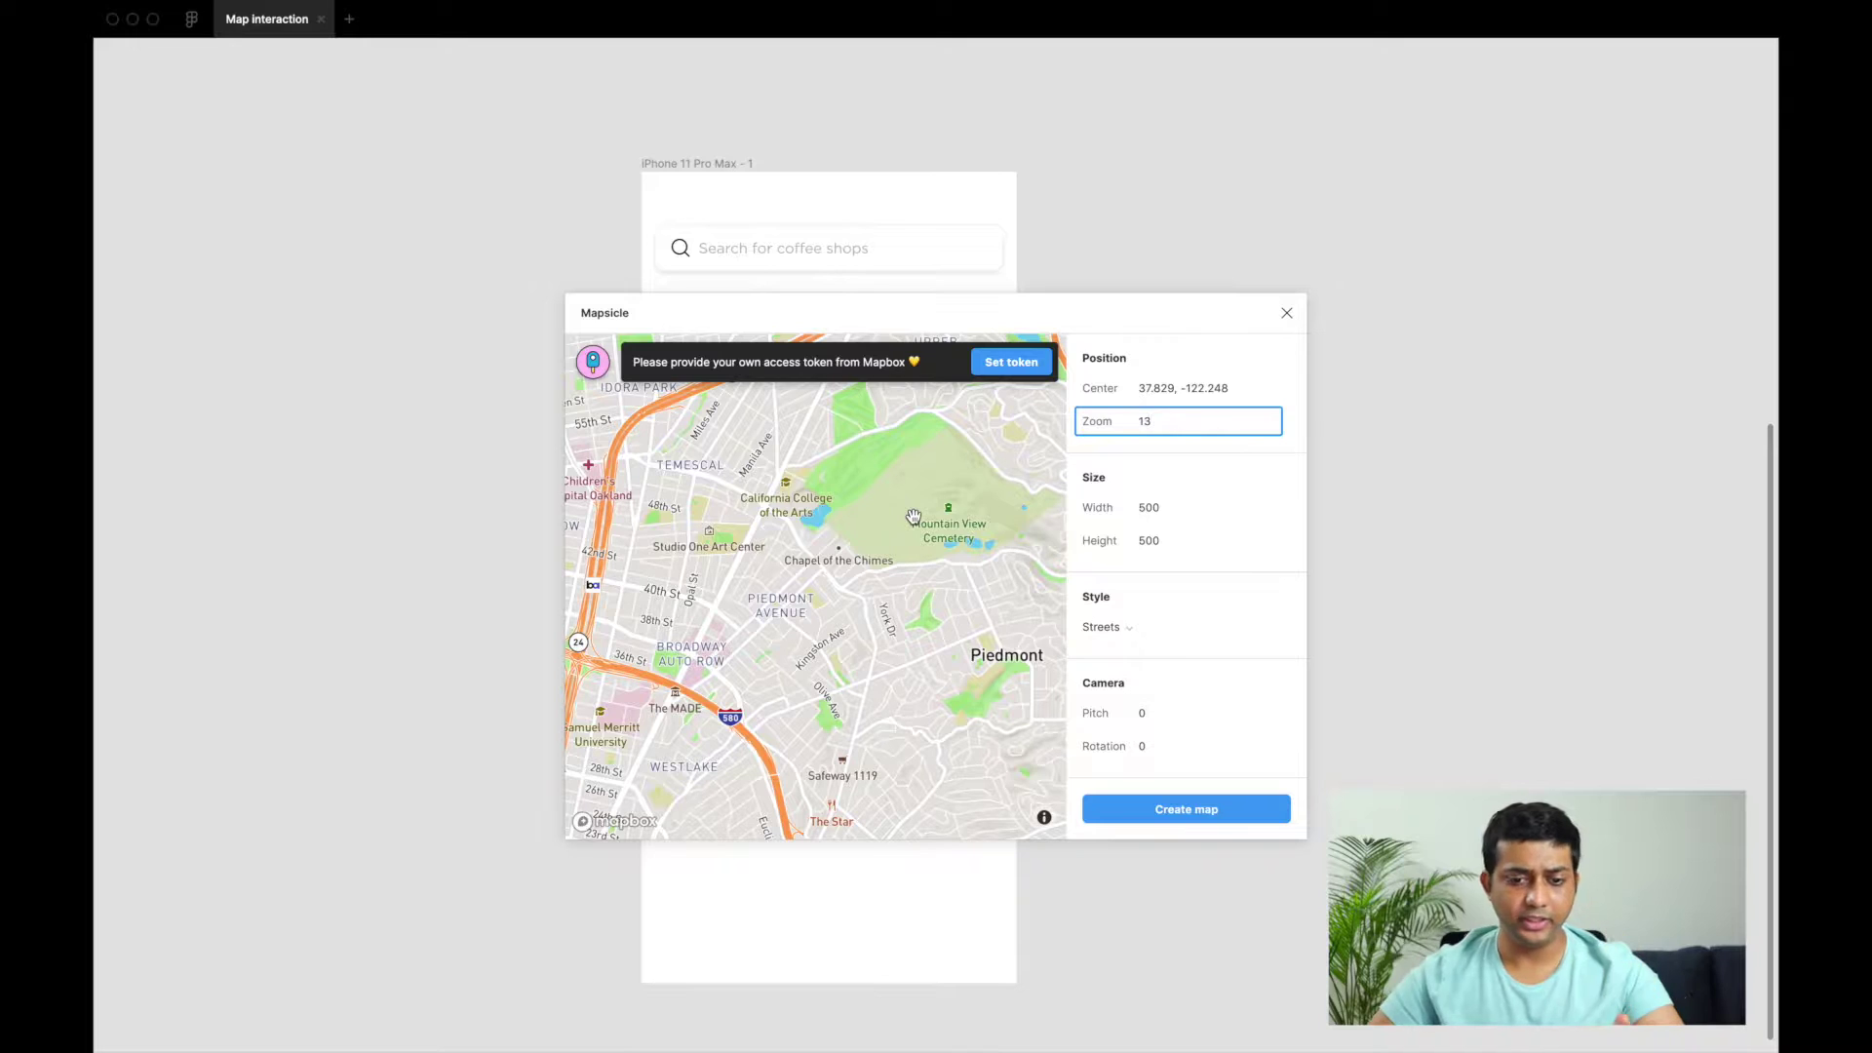
{"action": "left_click", "coordinate": [1169, 518]}
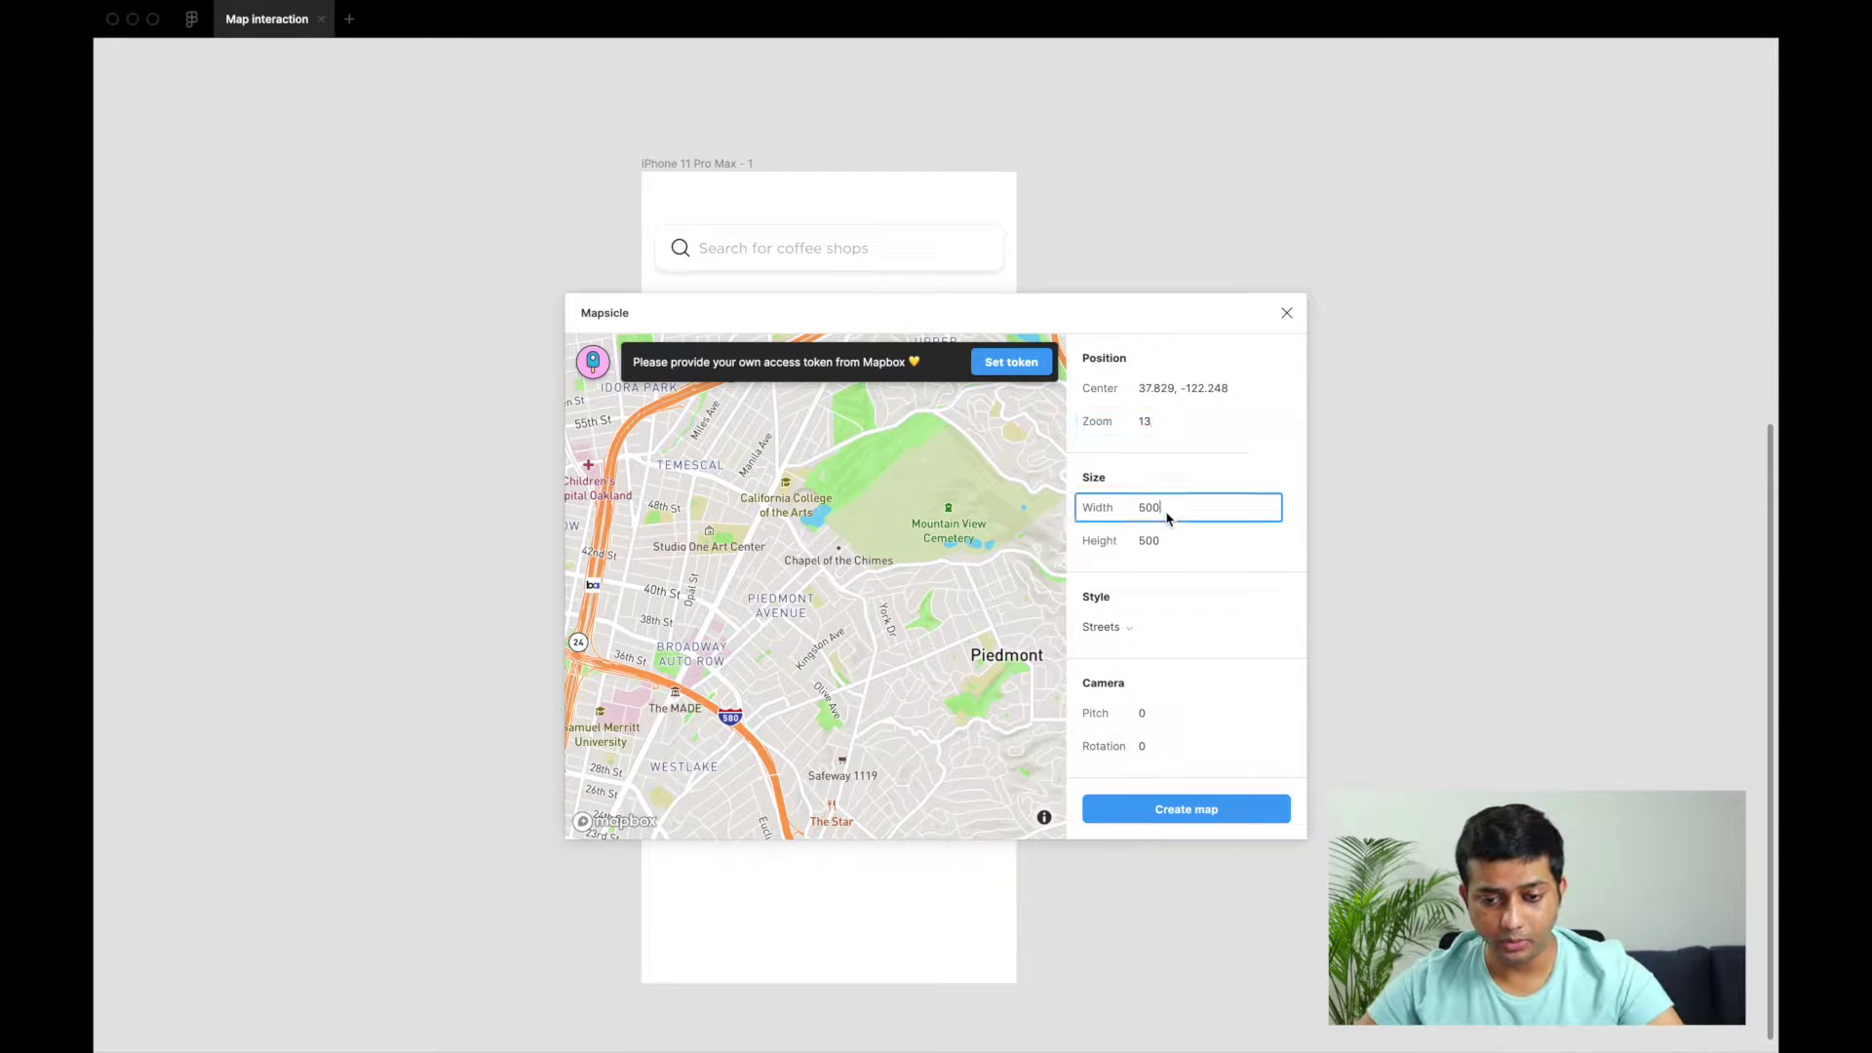
{"action": "double_click", "coordinate": [1136, 544]}
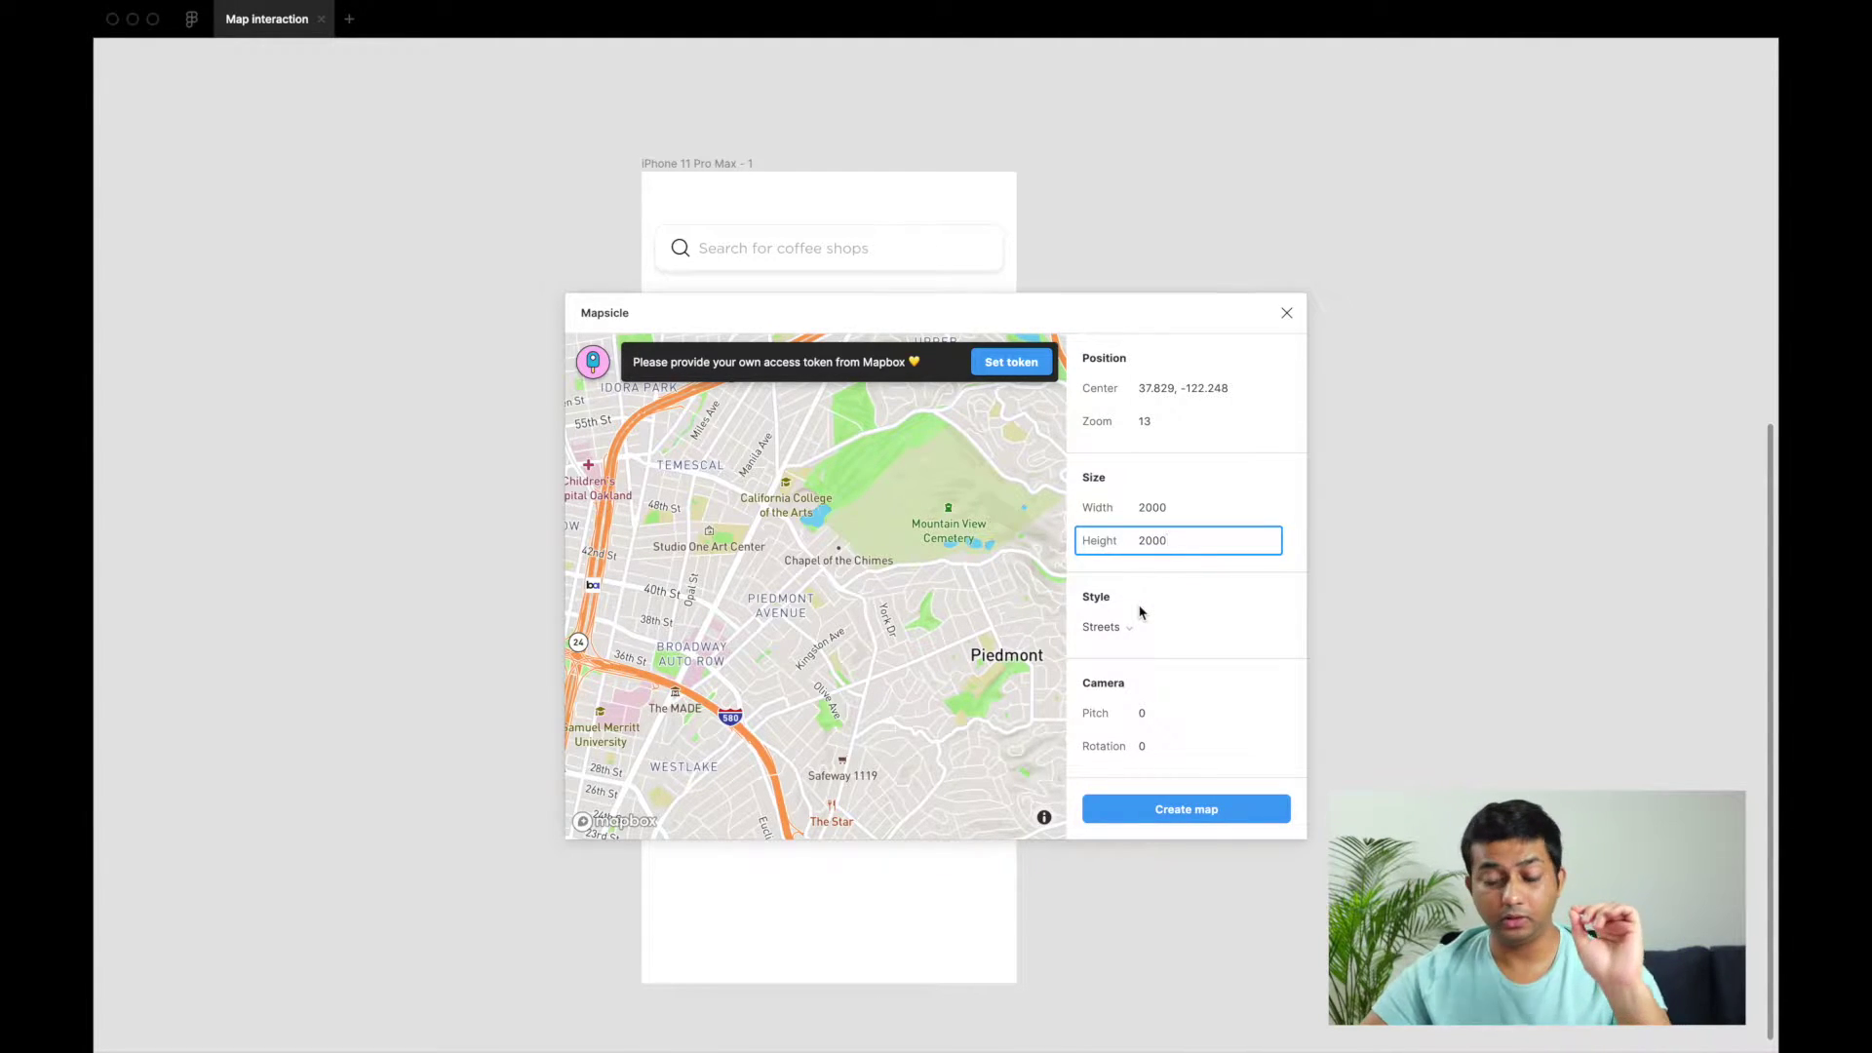
Try the Outdoors and Dark map styles and return the style to Streets
{"action": "left_click", "coordinate": [1131, 633]}
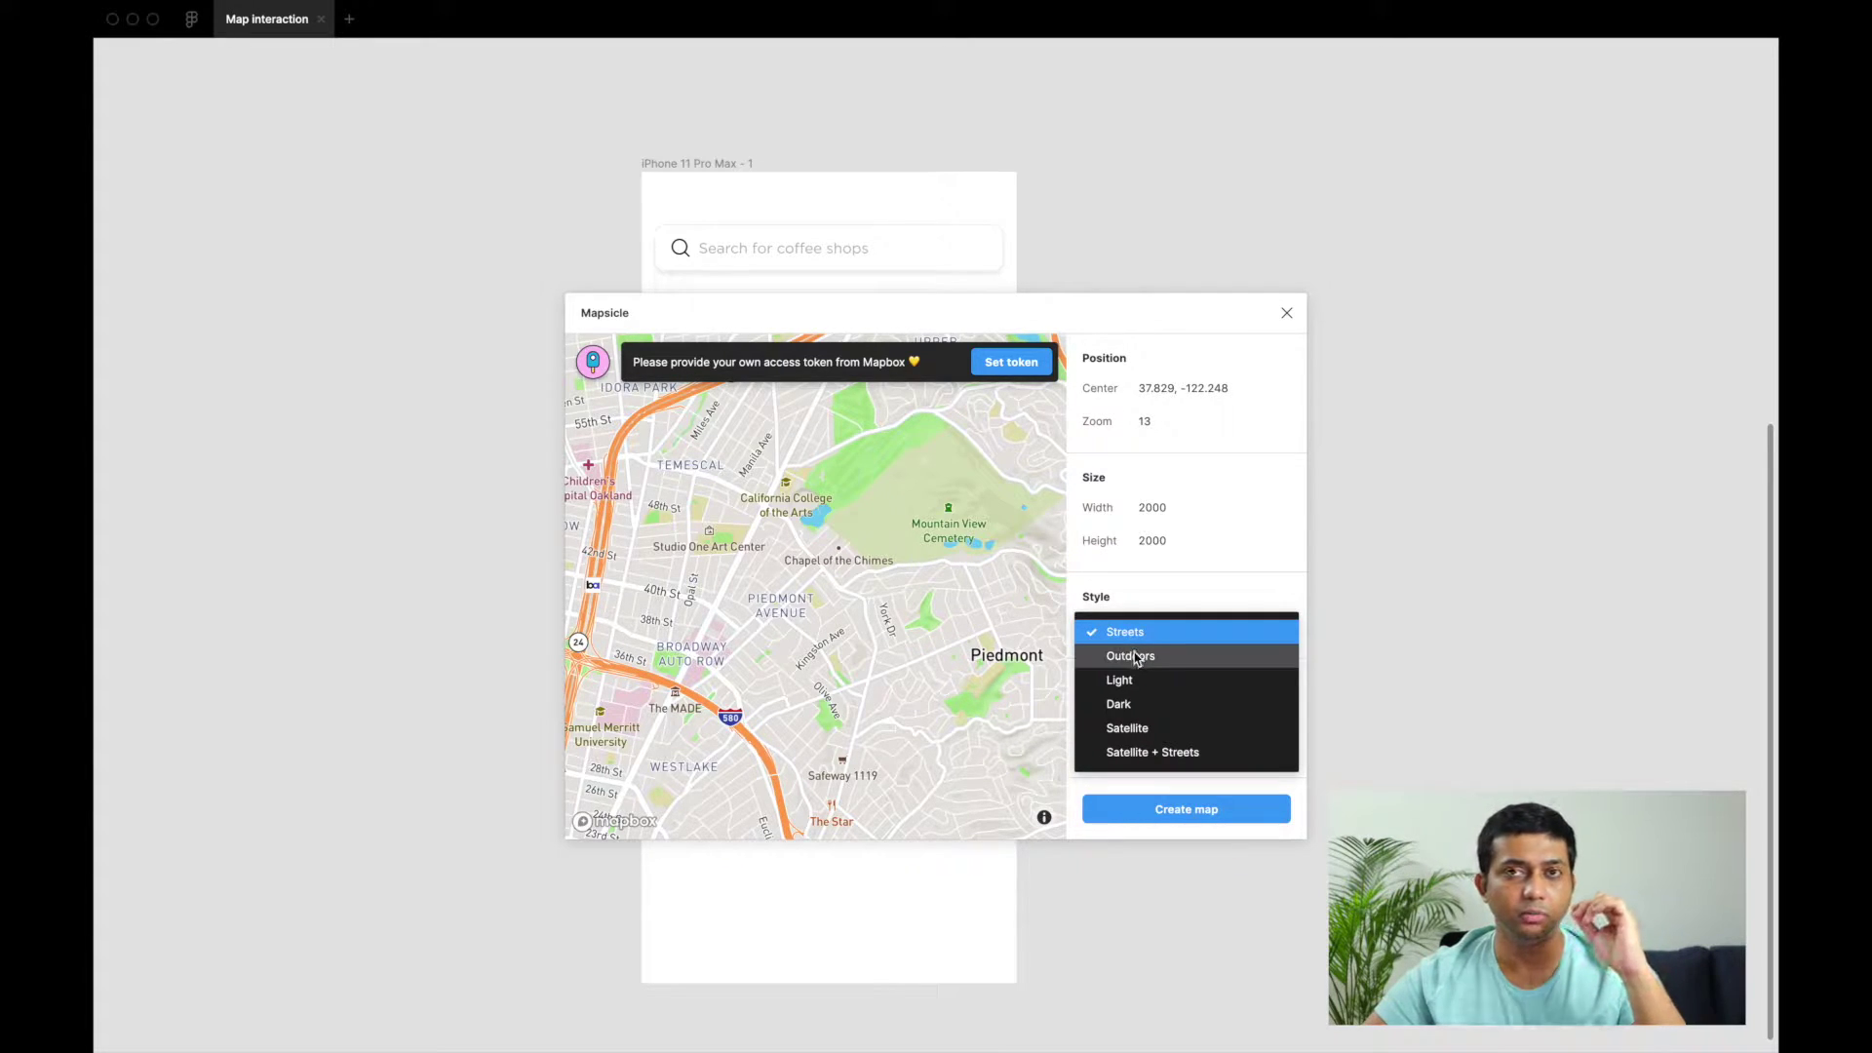
{"action": "left_click", "coordinate": [1135, 658]}
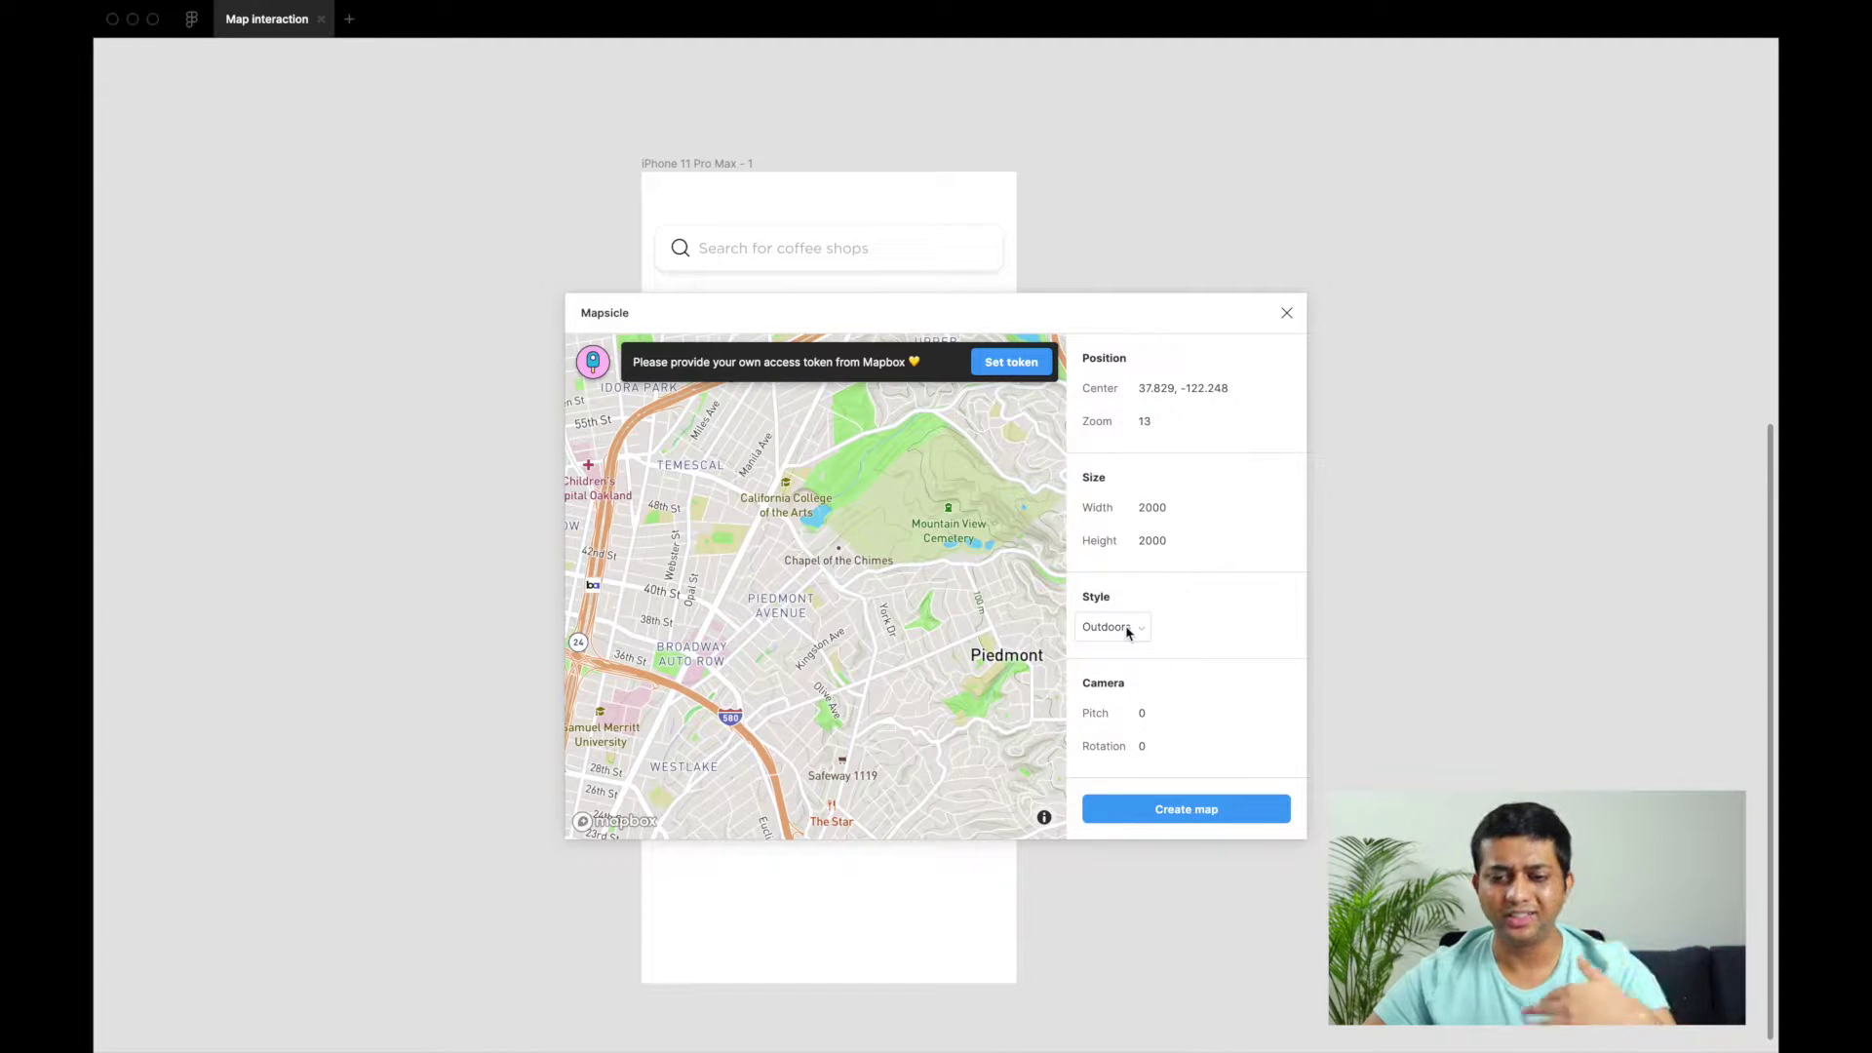
{"action": "left_click", "coordinate": [1128, 632]}
{"action": "left_click", "coordinate": [1132, 707]}
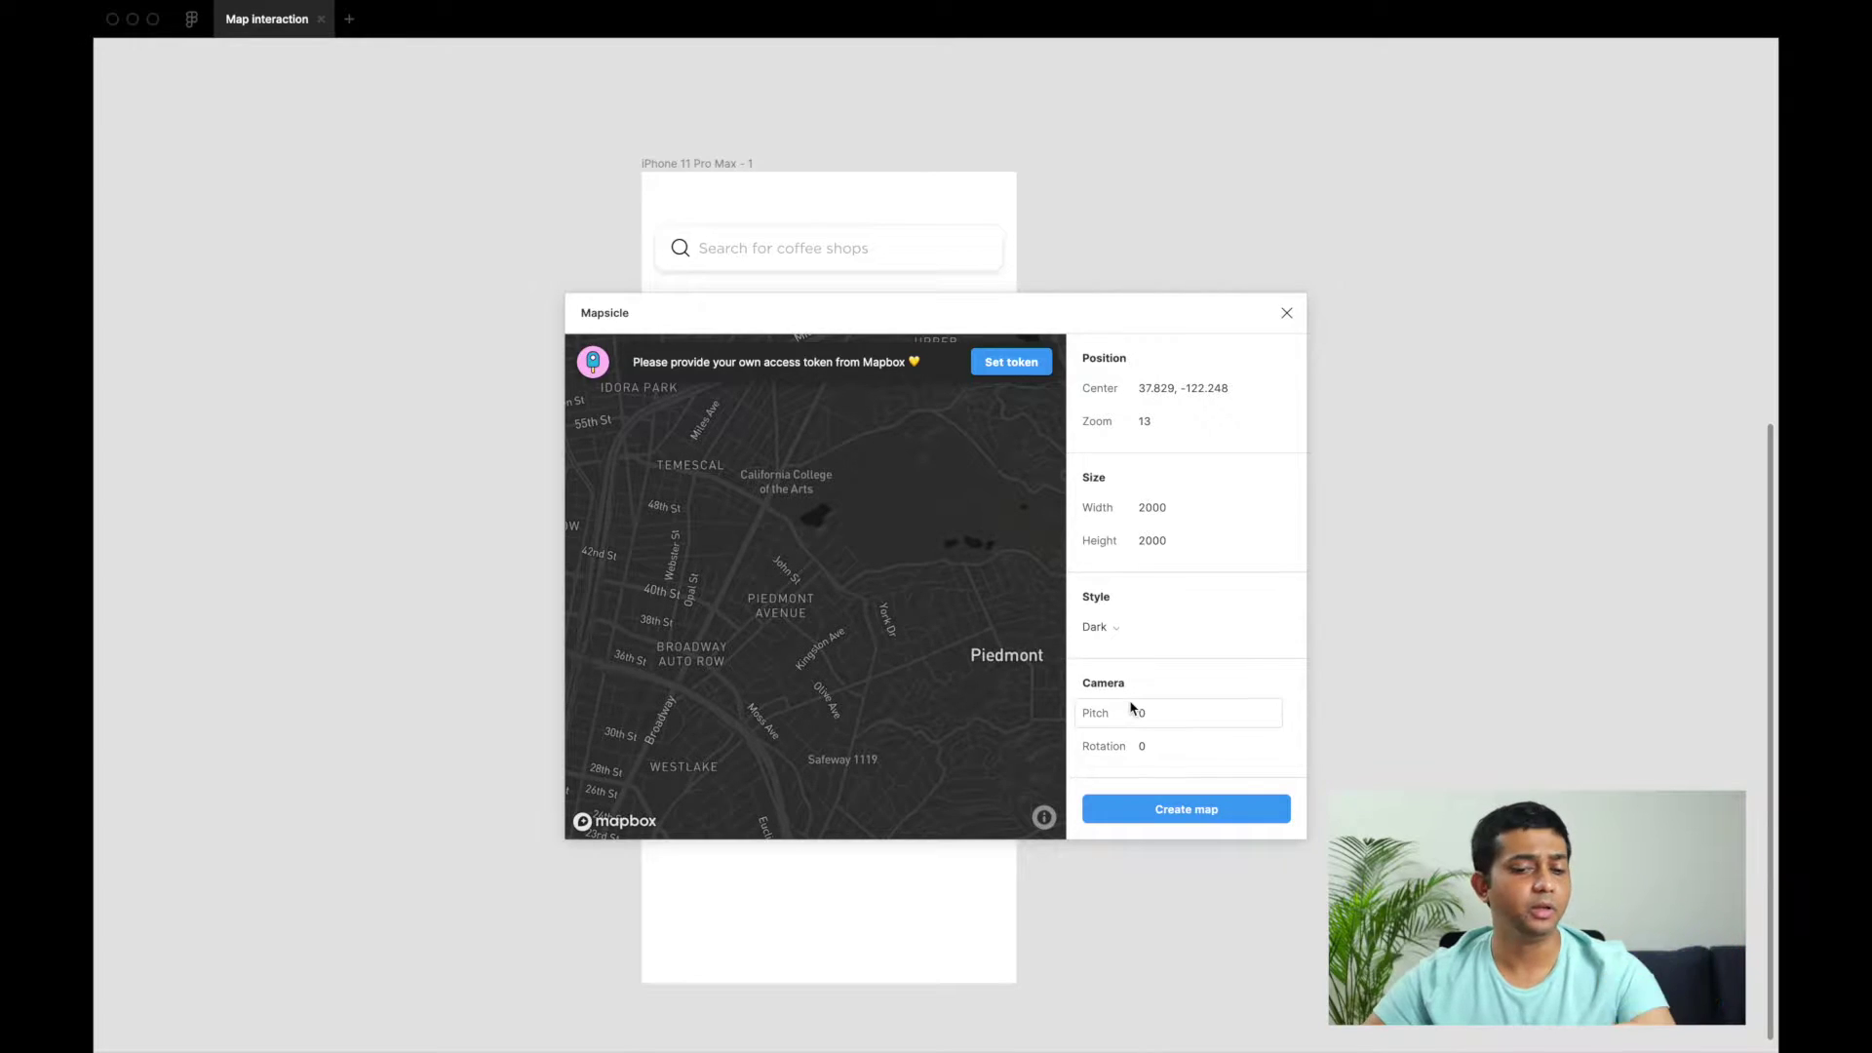
{"action": "left_click", "coordinate": [1122, 640]}
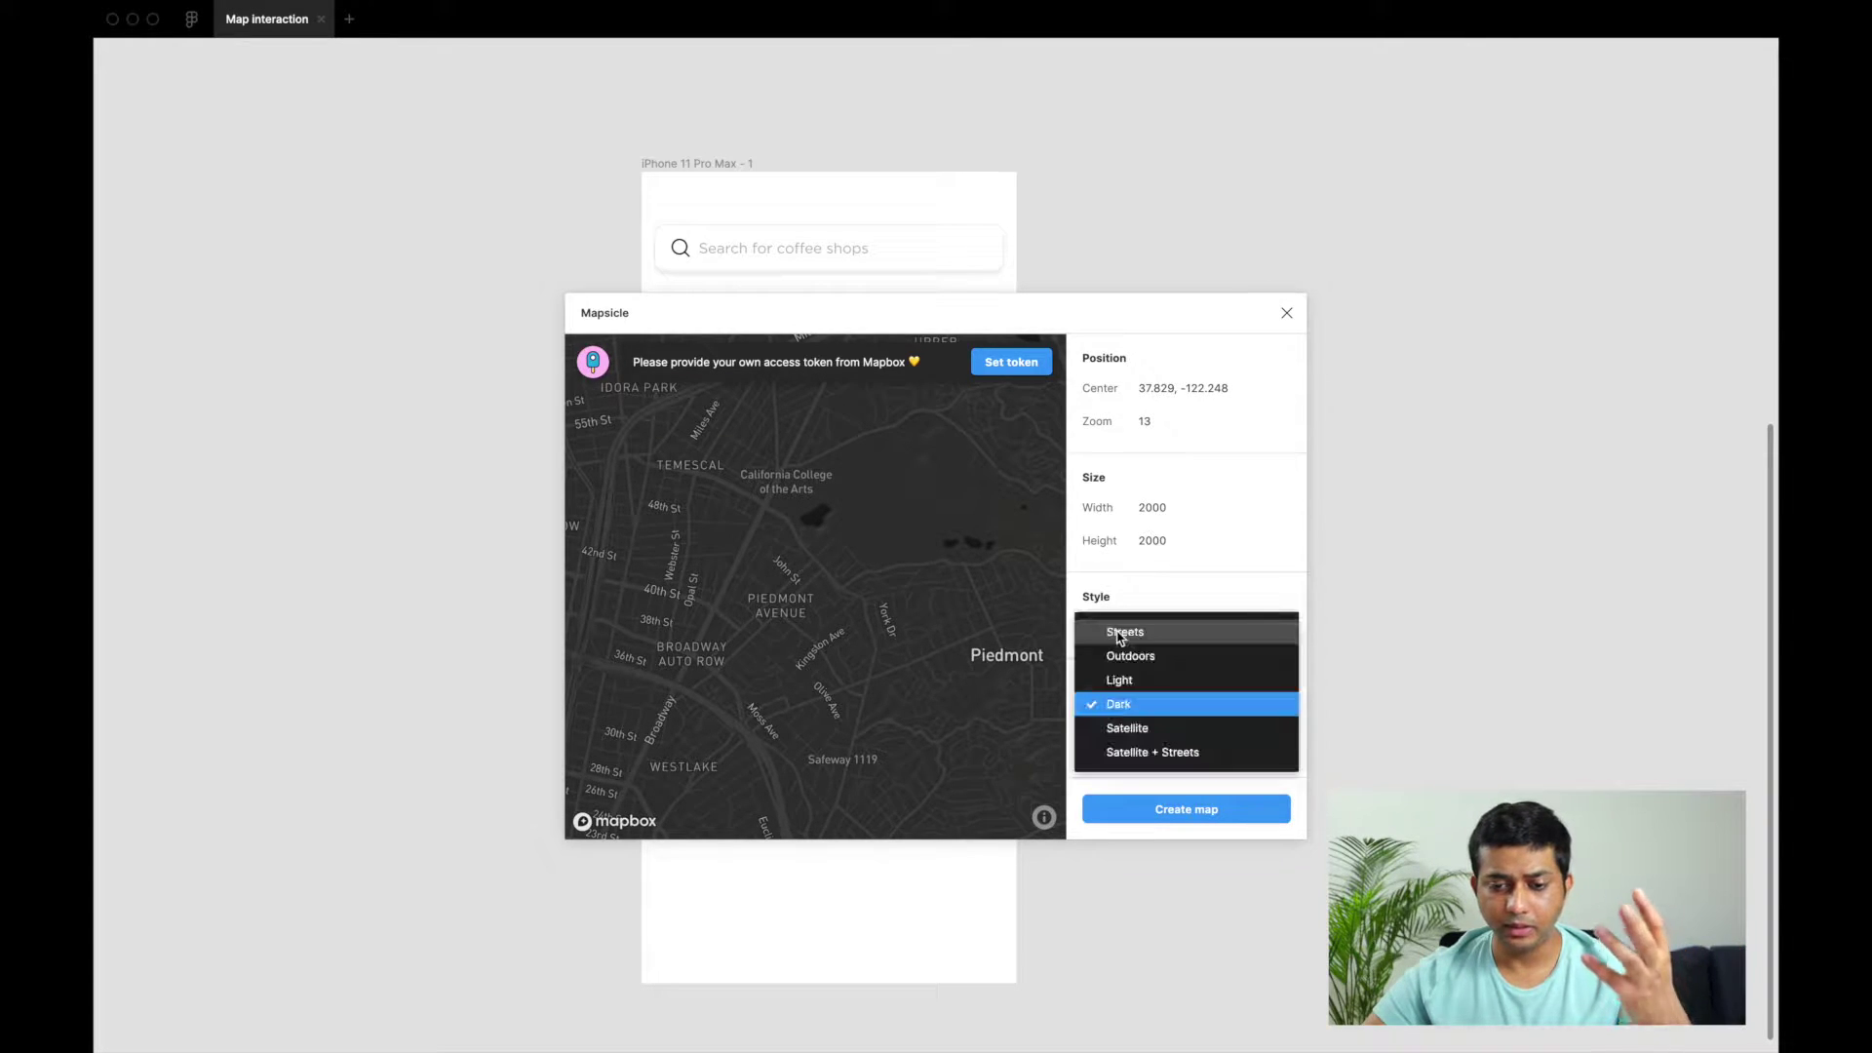
{"action": "left_click", "coordinate": [1127, 633]}
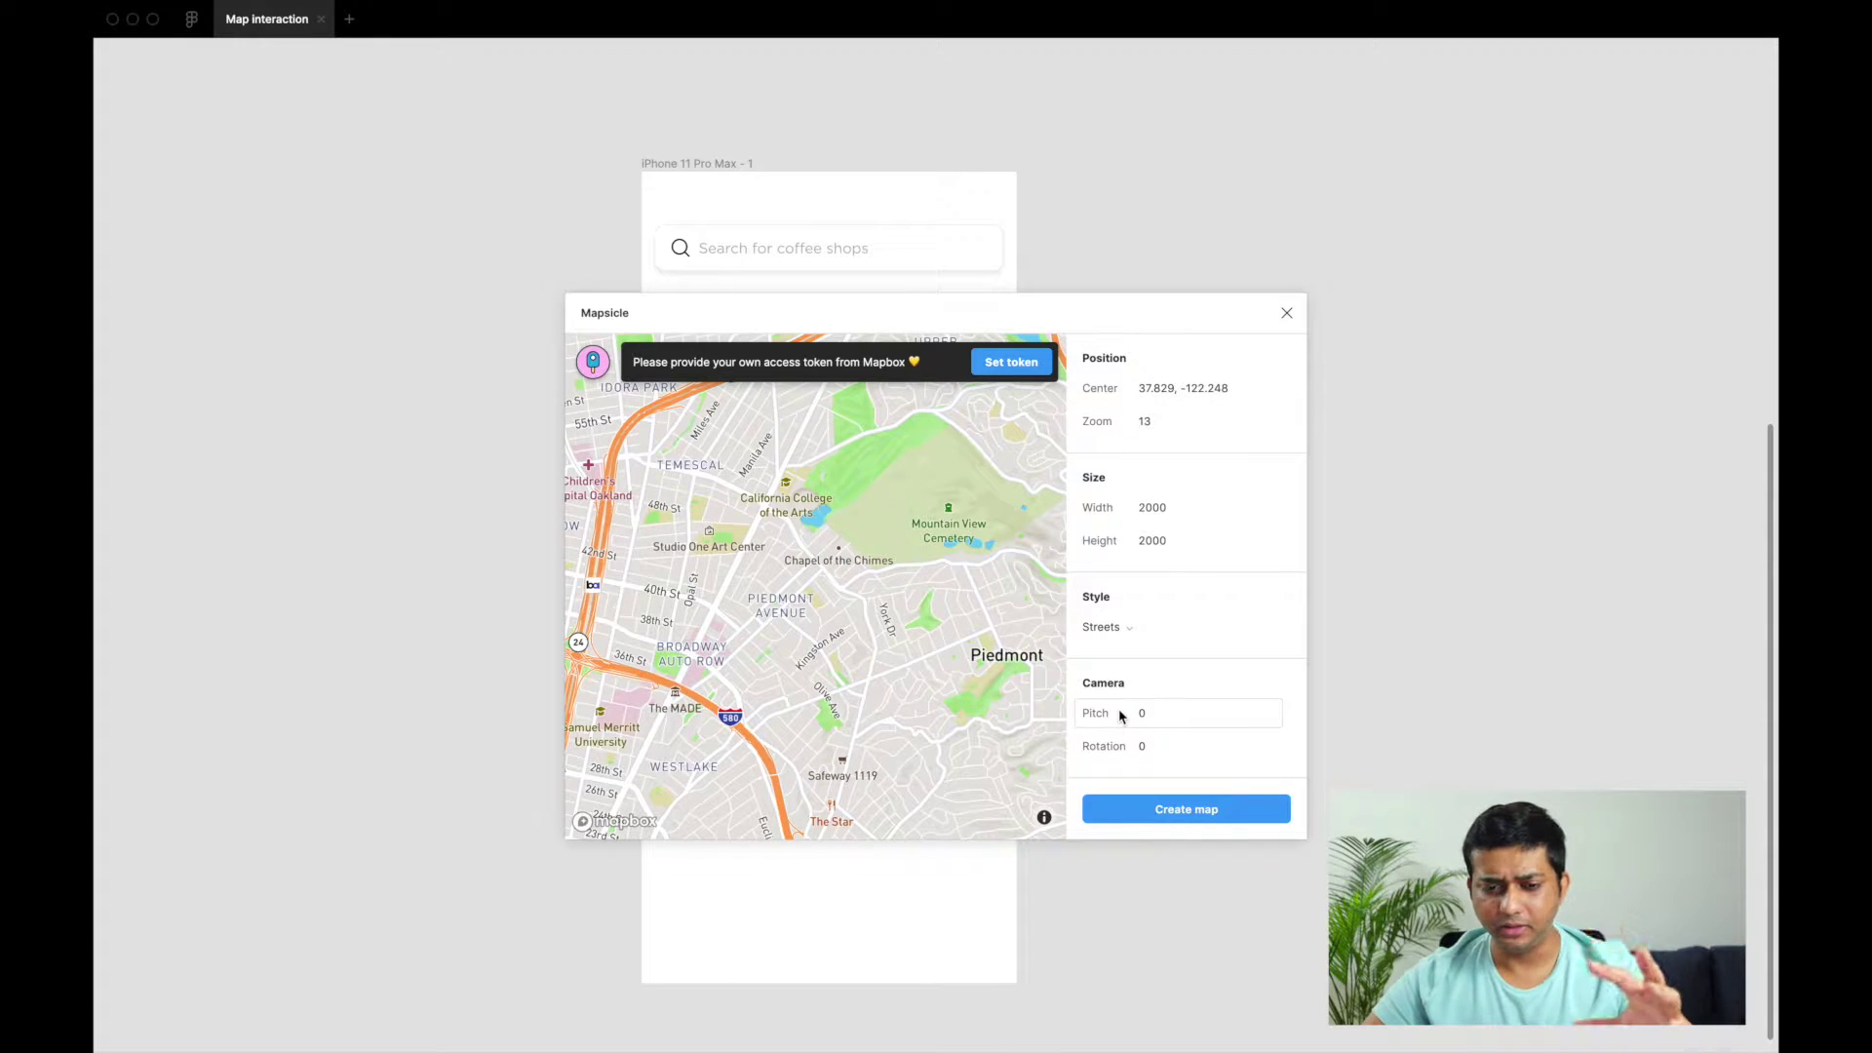
Create the map on the canvas and move it to the empty area right of the iPhone 11 Pro Max frame
{"action": "left_click", "coordinate": [1131, 810]}
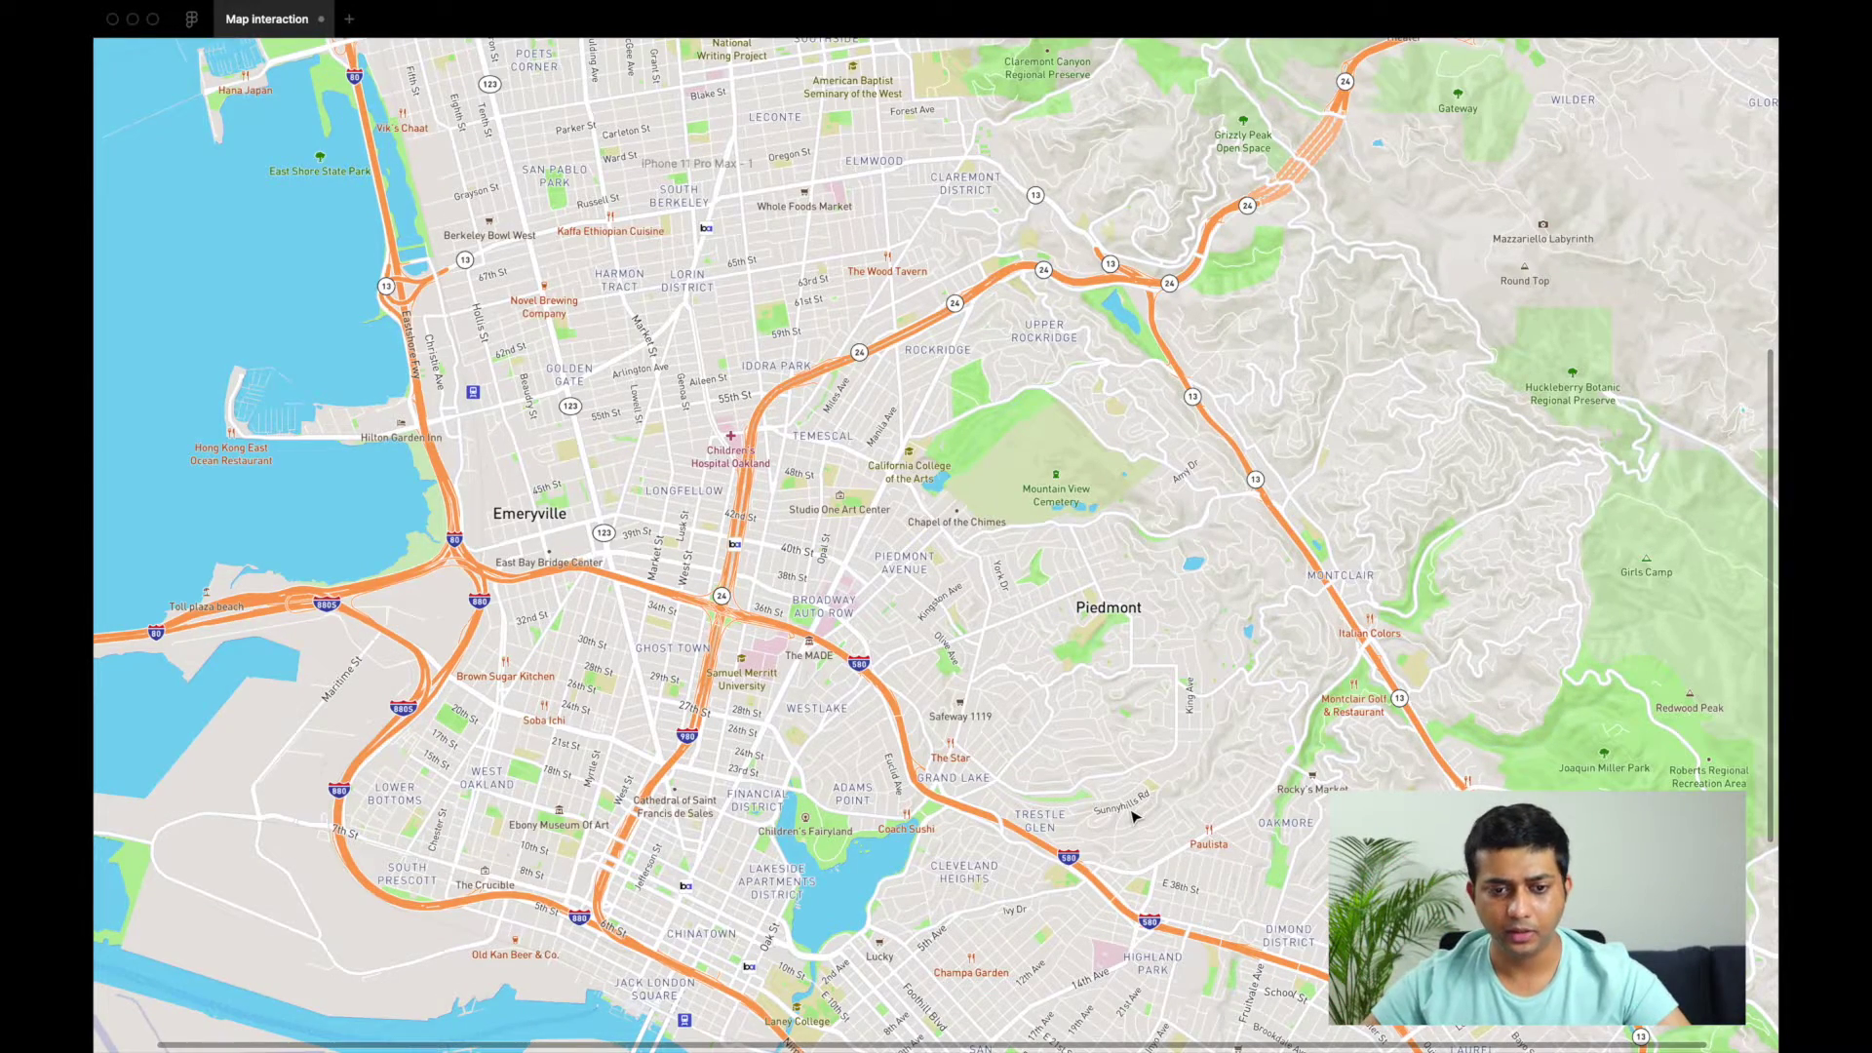
{"action": "scroll", "coordinate": [1131, 815], "scroll_direction": "down", "scroll_amount": 5}
{"action": "scroll", "coordinate": [1131, 816], "scroll_direction": "down", "scroll_amount": 3}
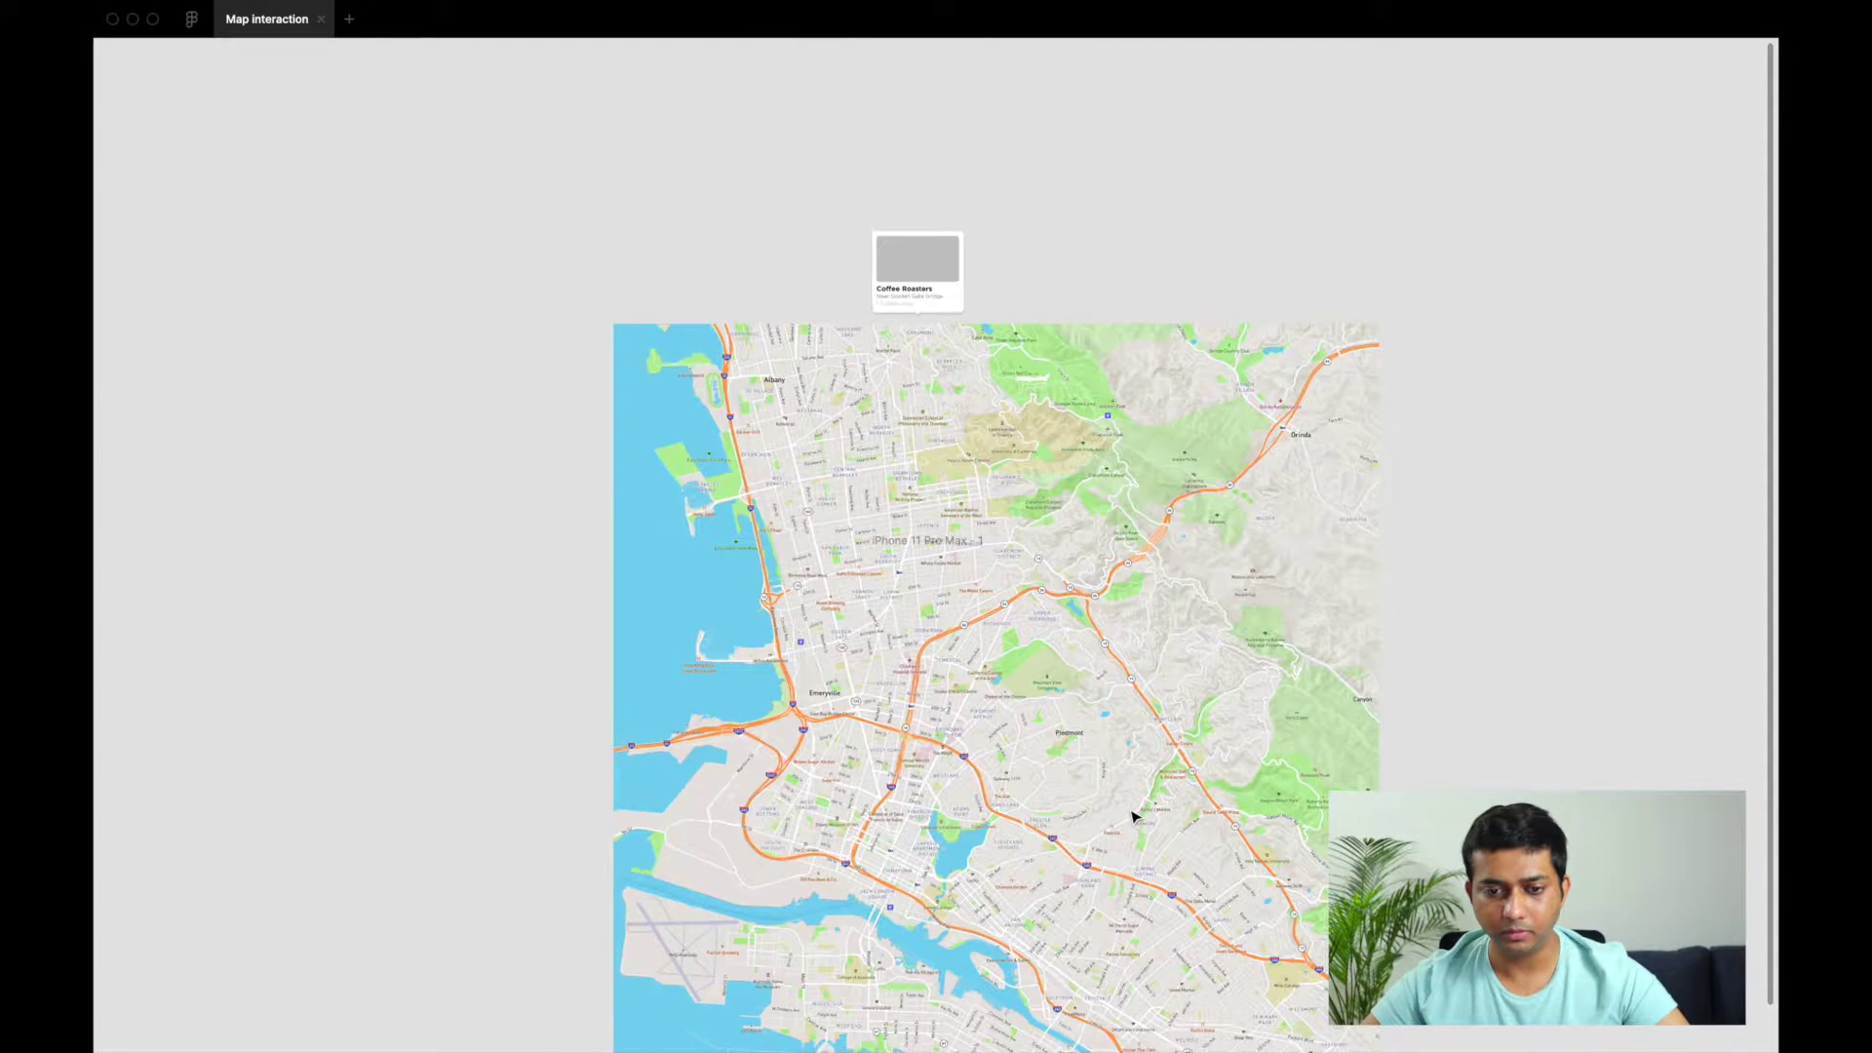
{"action": "scroll", "coordinate": [1131, 815], "scroll_direction": "down", "scroll_amount": 1}
{"action": "left_click", "coordinate": [995, 676]}
{"action": "left_click_drag", "start_coordinate": [995, 676], "coordinate": [1458, 713]}
{"action": "scroll", "coordinate": [1099, 736], "scroll_direction": "down", "scroll_amount": 5}
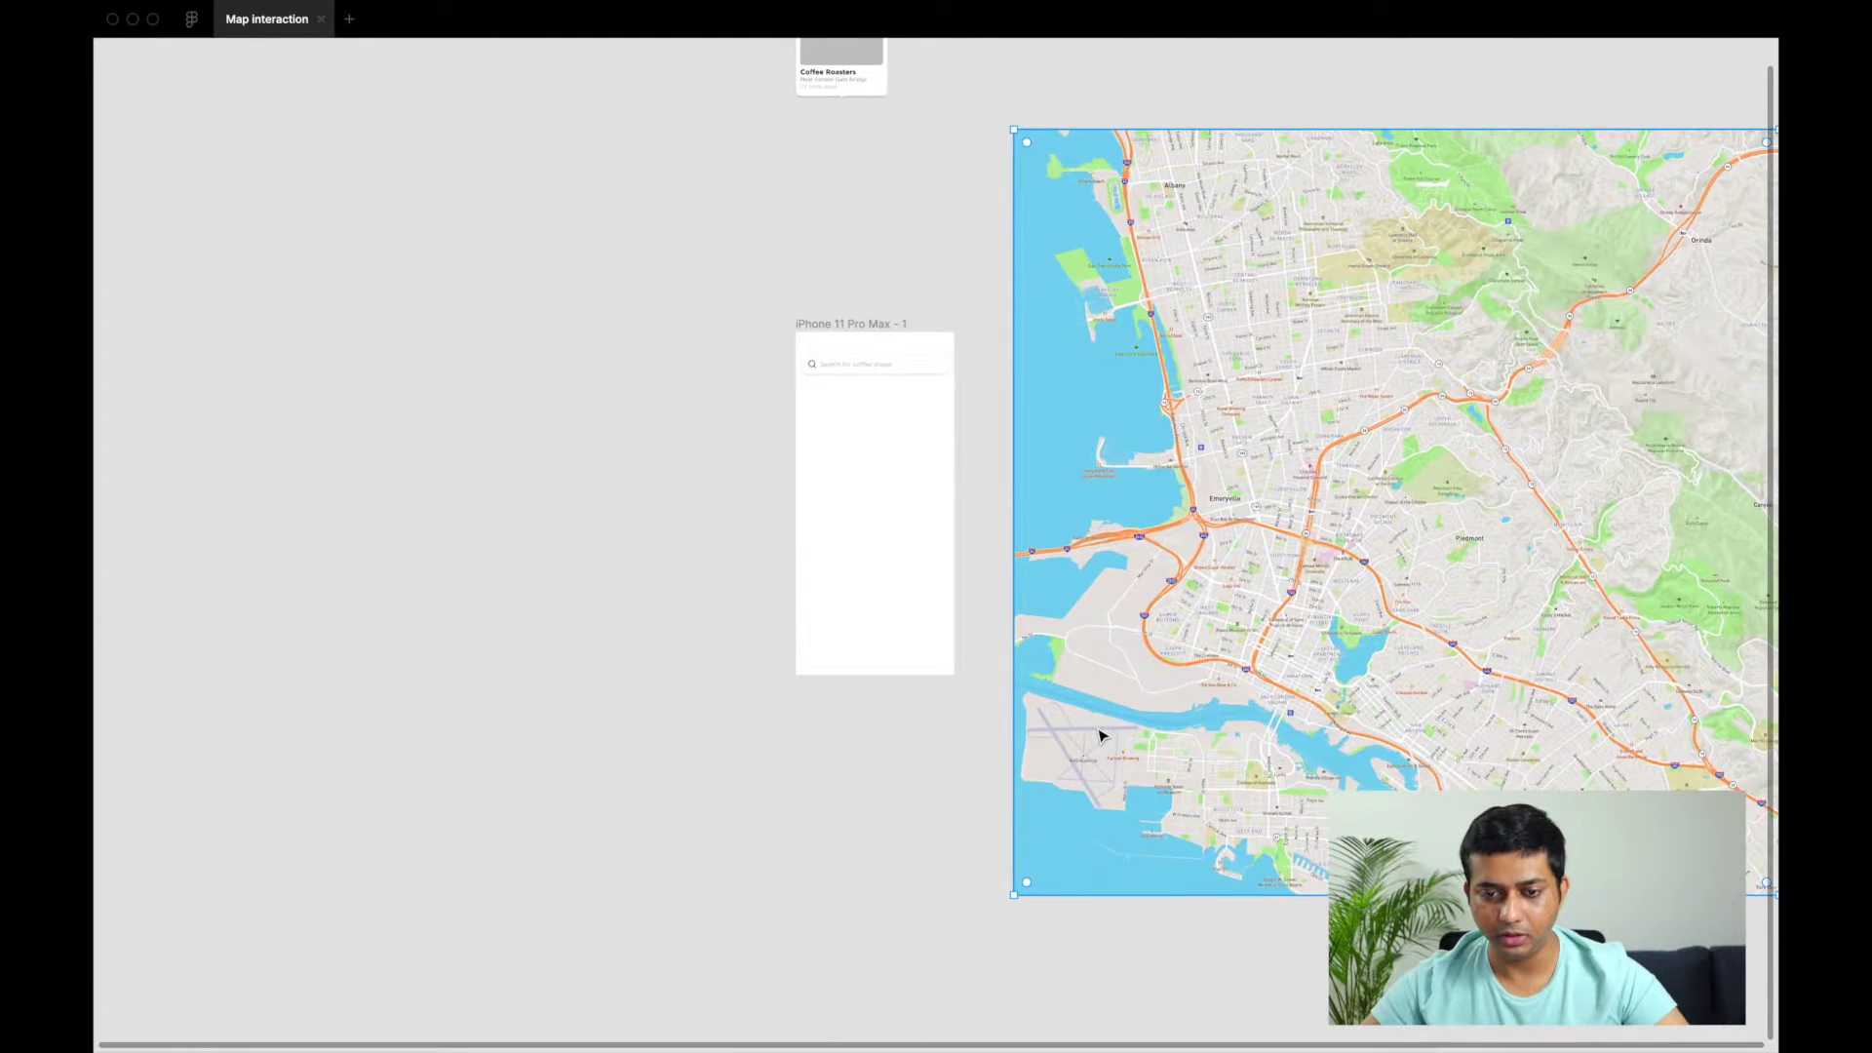
{"action": "scroll", "coordinate": [1099, 735], "scroll_direction": "up", "scroll_amount": 5}
{"action": "scroll", "coordinate": [1099, 736], "scroll_direction": "down", "scroll_amount": 4}
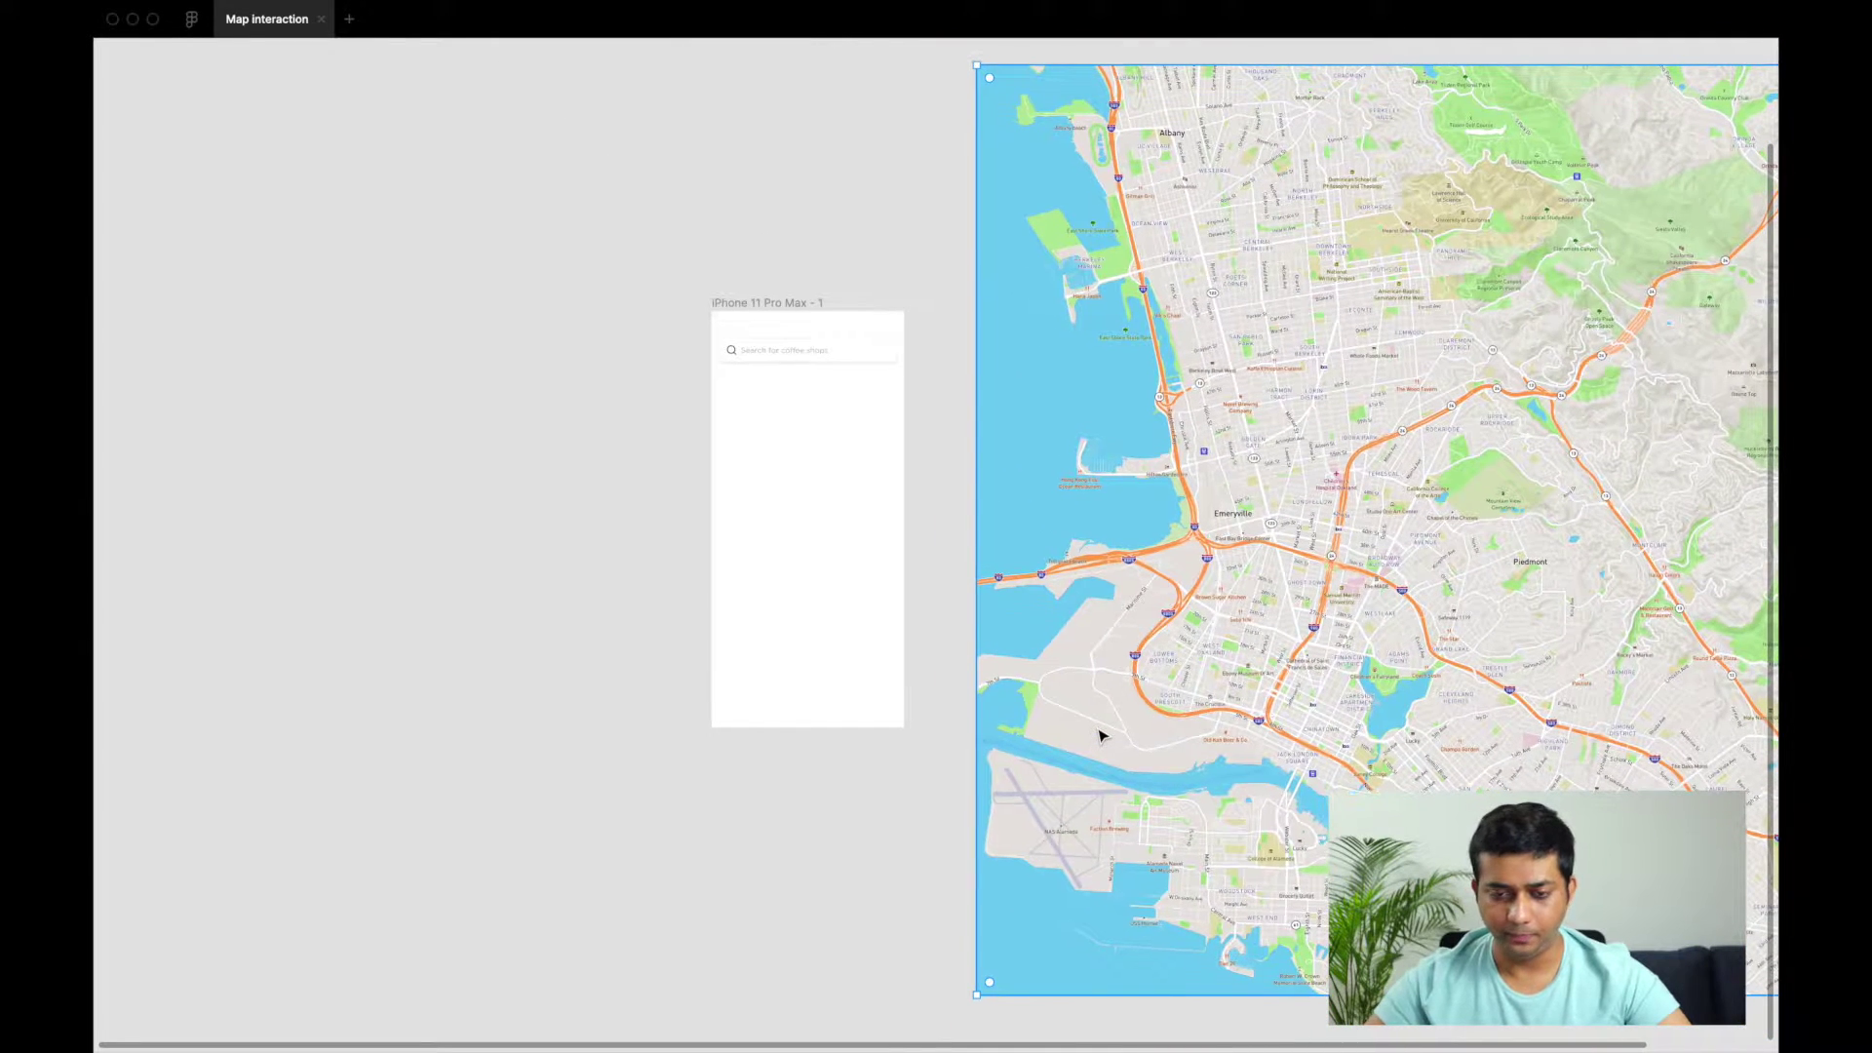
Show the editor's interface and place the map inside the iPhone 11 Pro Max frame at X 0, Y 0
{"action": "key", "text": "super+backslash"}
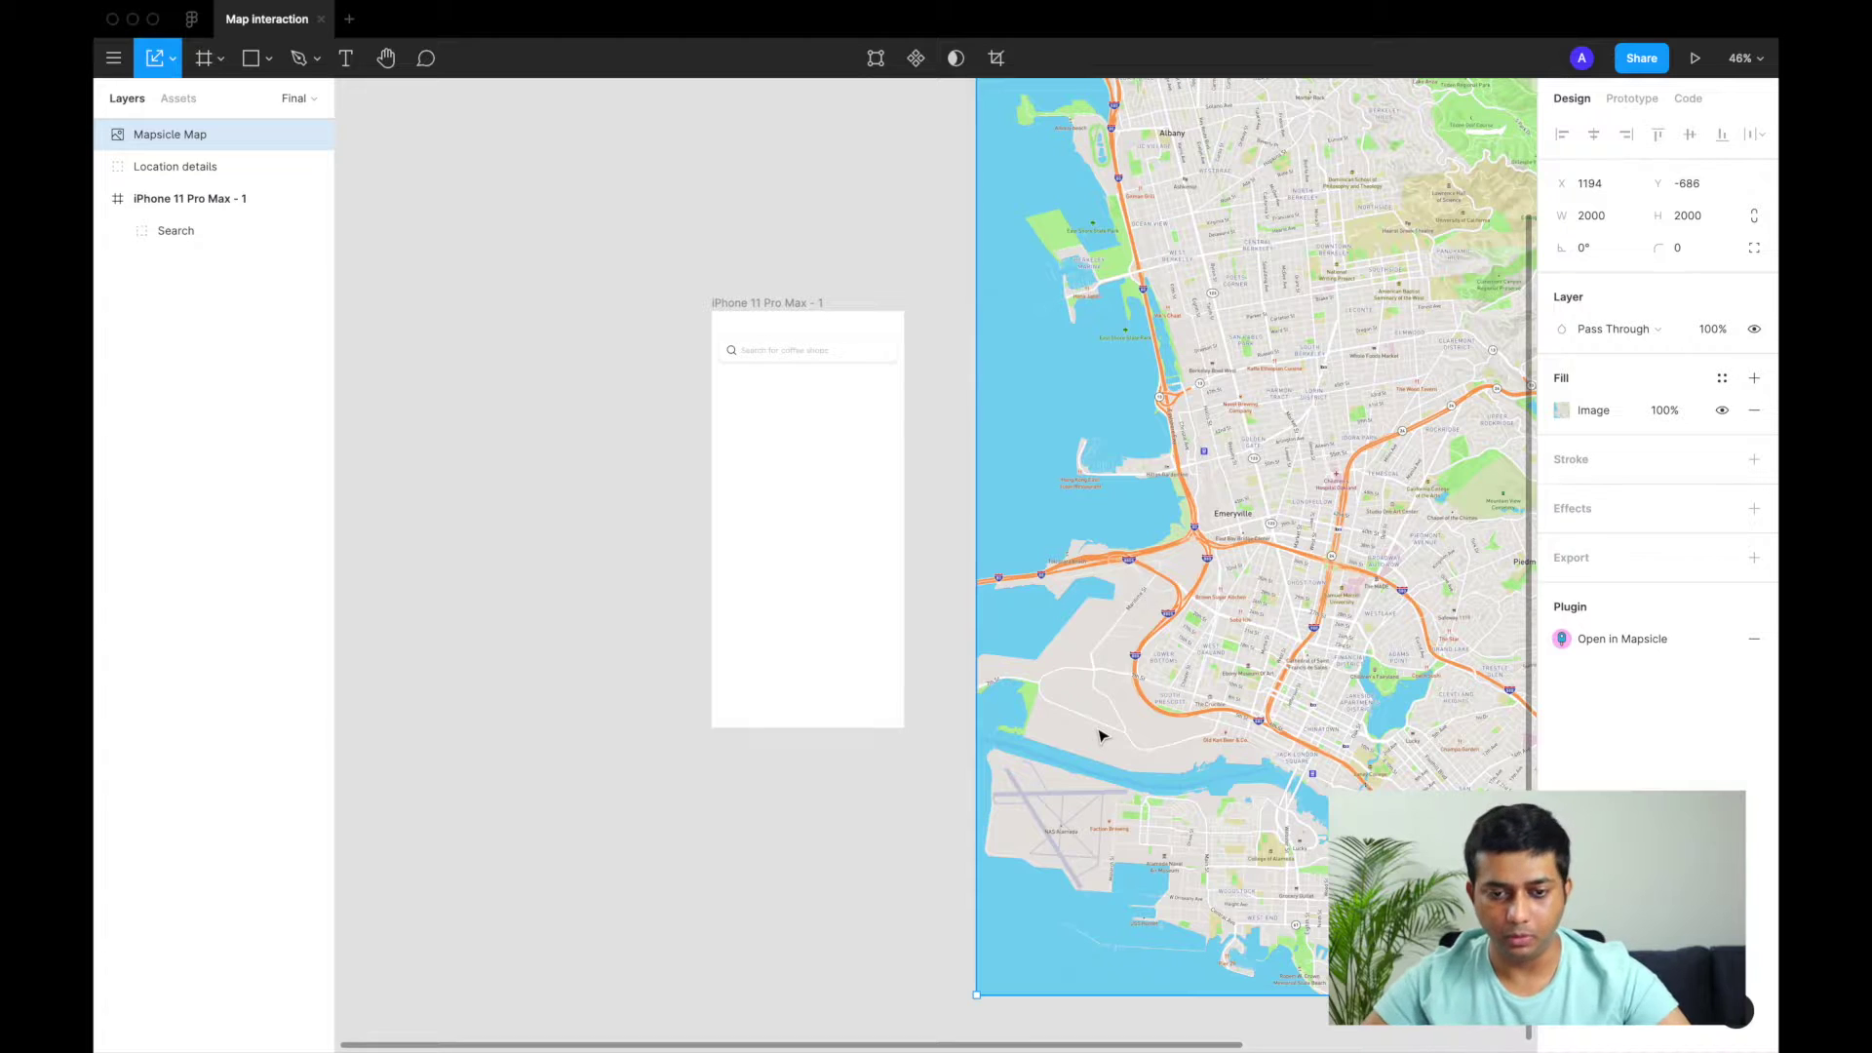
{"action": "scroll", "coordinate": [1098, 736], "scroll_direction": "up", "scroll_amount": 2}
{"action": "scroll", "coordinate": [845, 597], "scroll_direction": "up", "scroll_amount": 3}
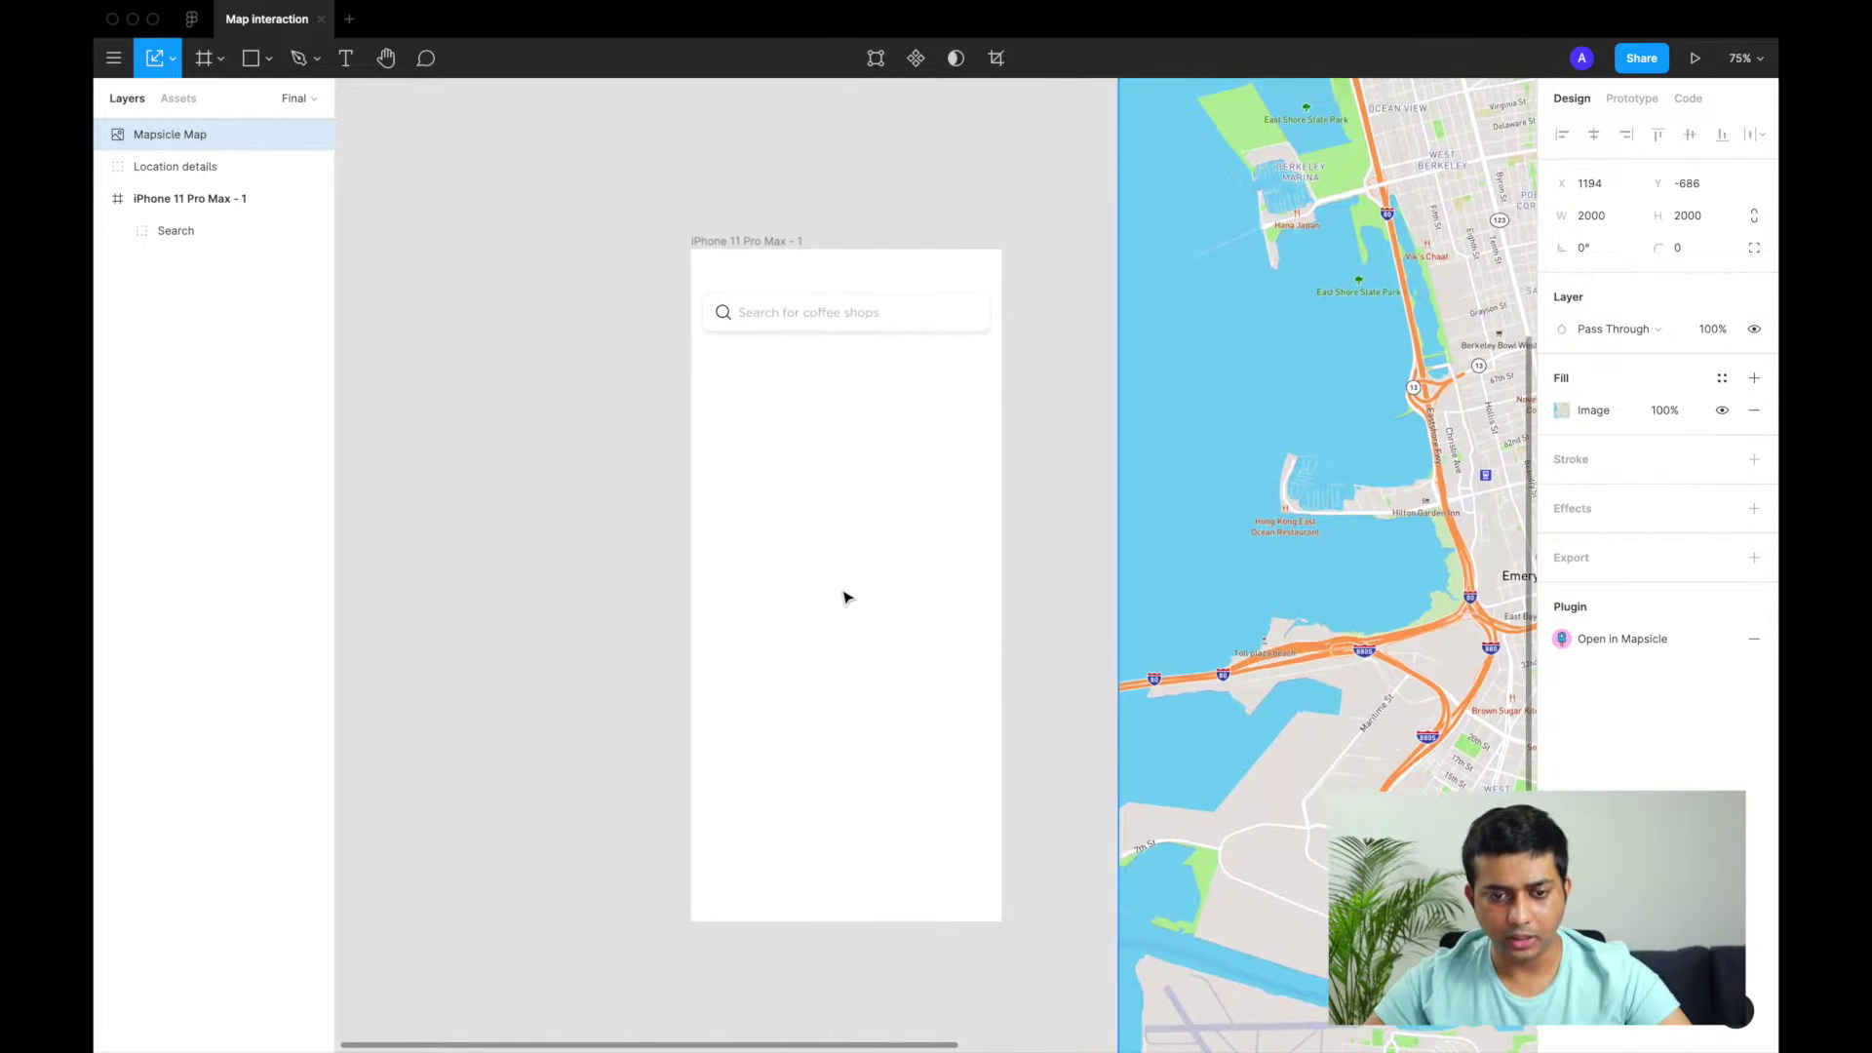
{"action": "scroll", "coordinate": [813, 429], "scroll_direction": "up", "scroll_amount": 2}
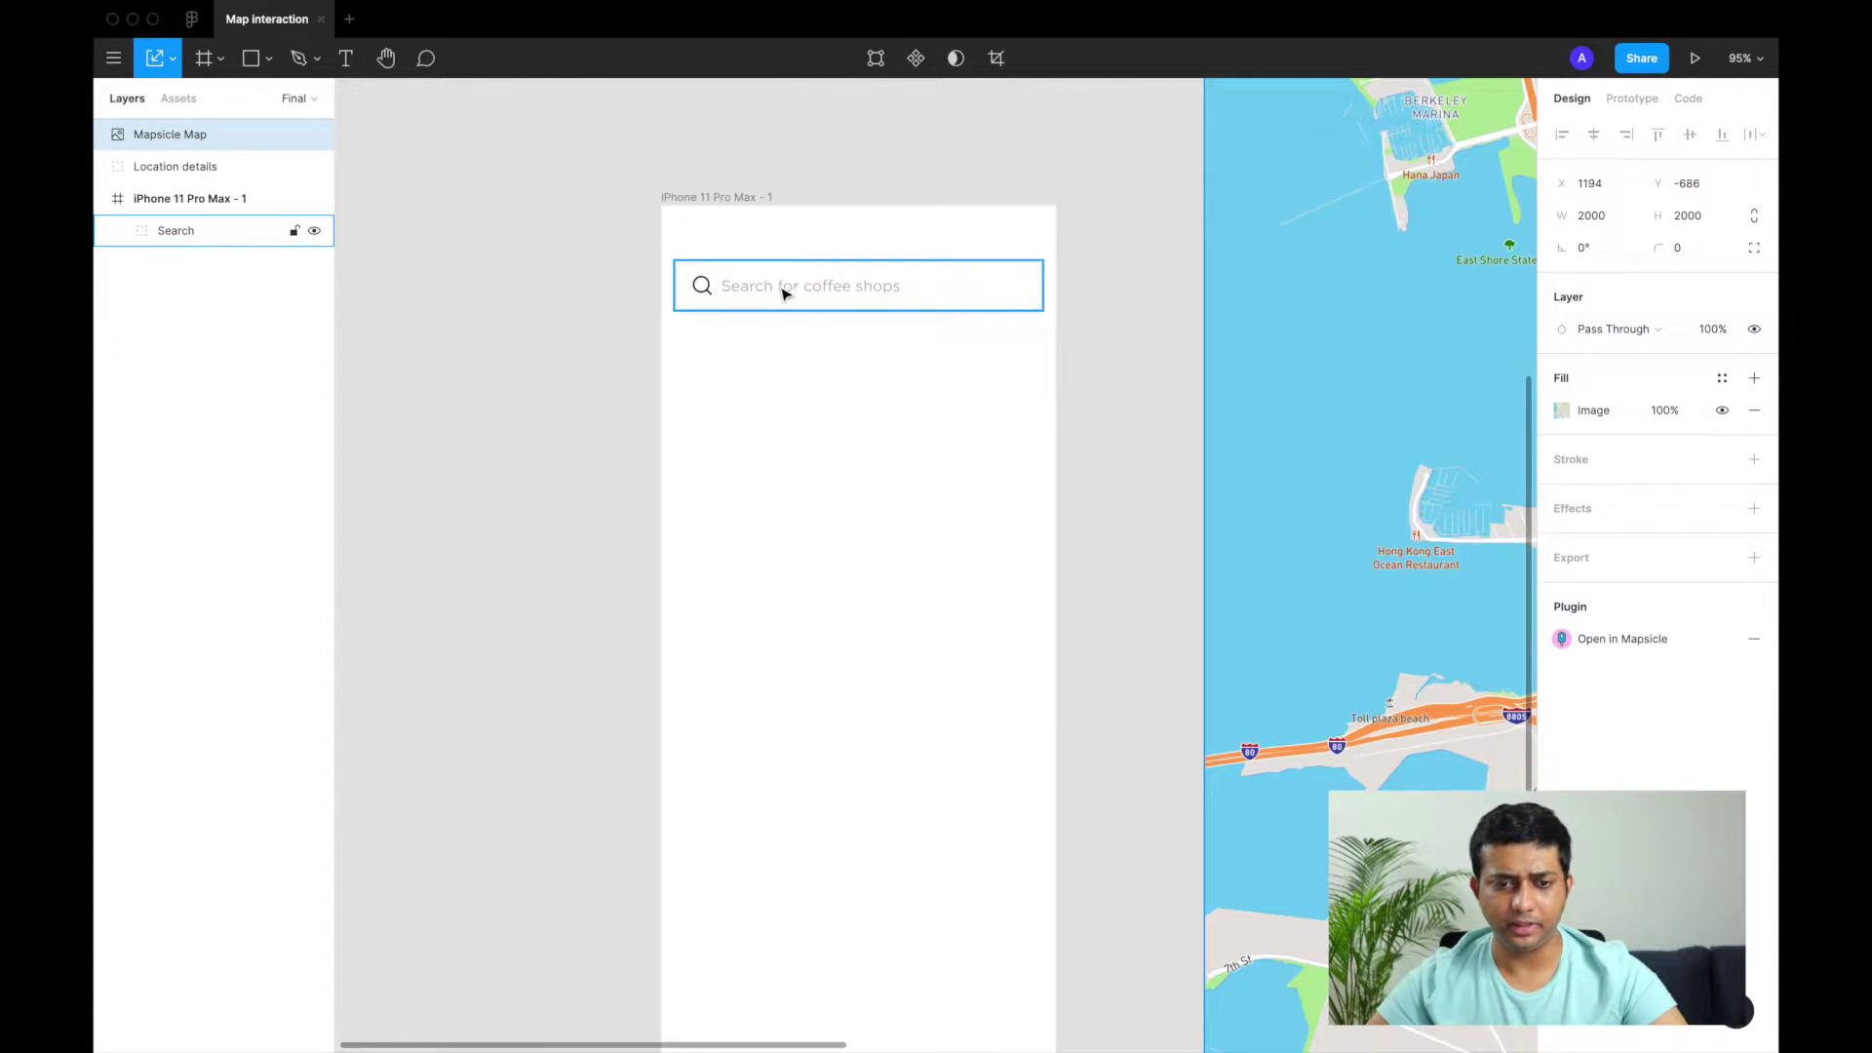
{"action": "scroll", "coordinate": [709, 303], "scroll_direction": "down", "scroll_amount": 4}
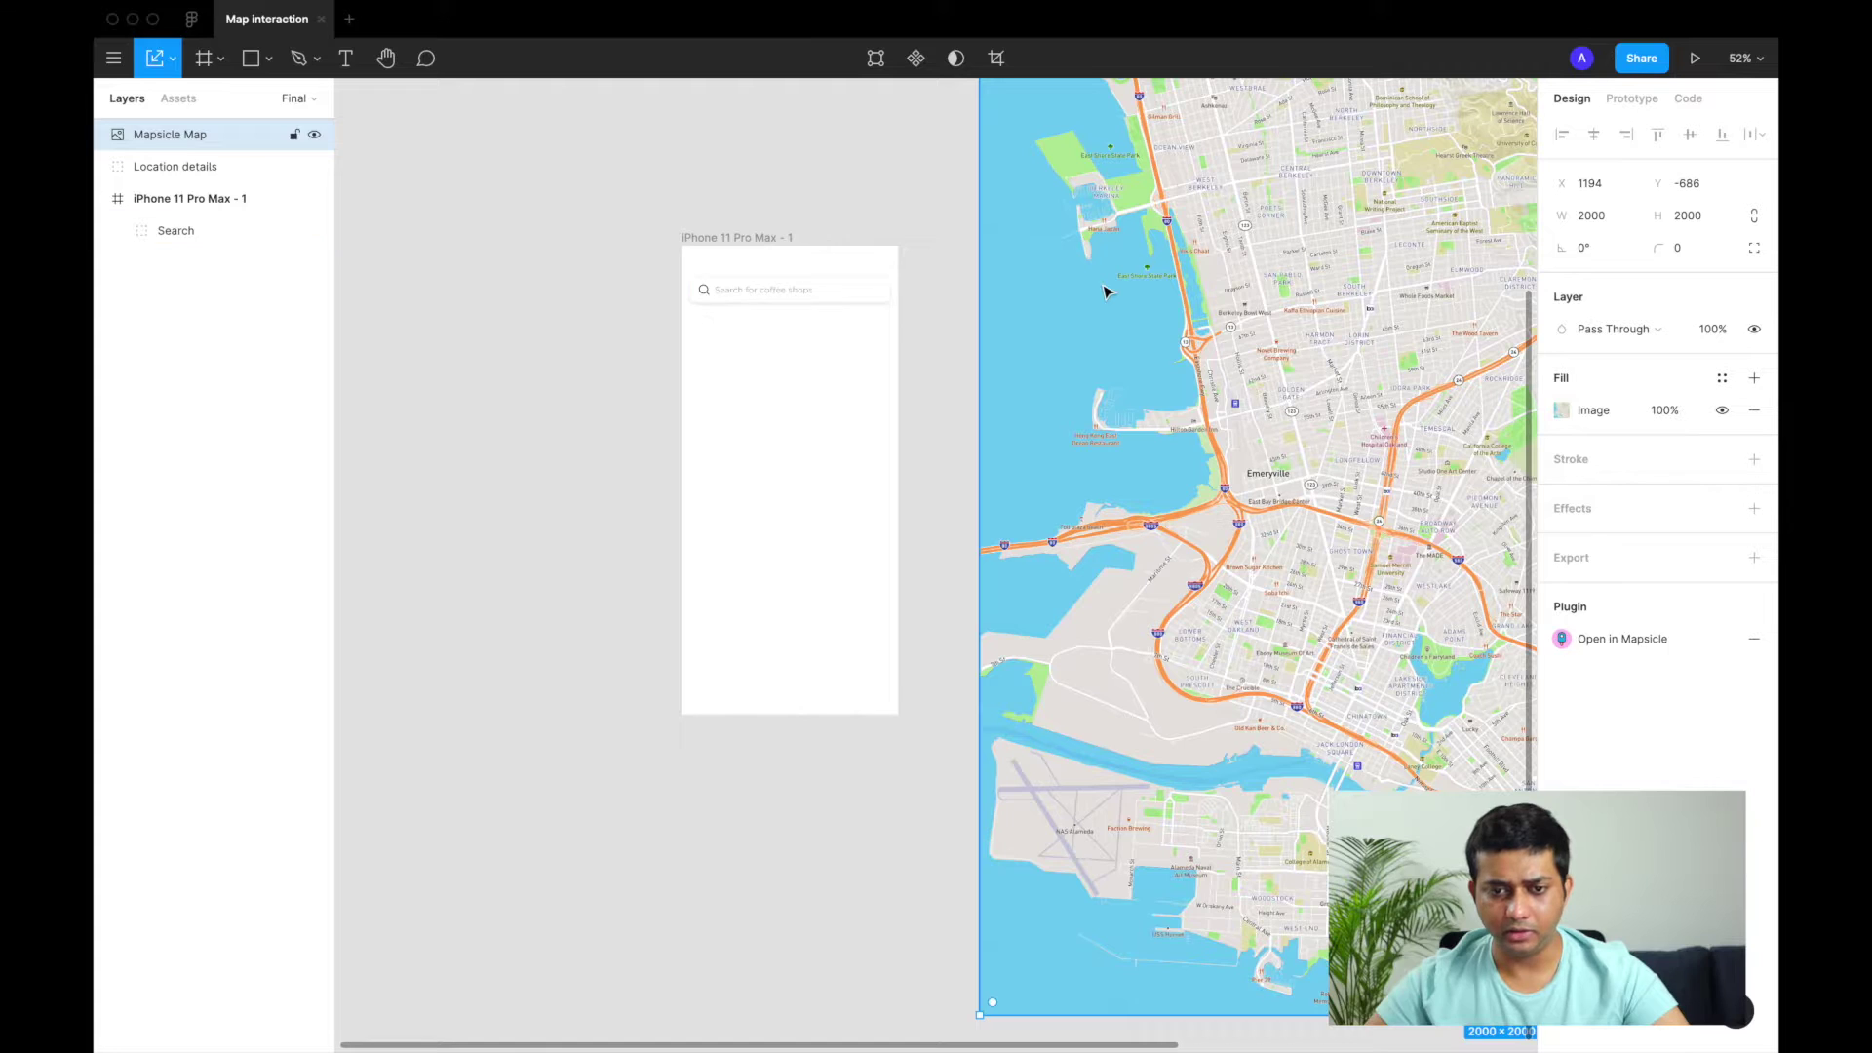
{"action": "left_click_drag", "start_coordinate": [1105, 291], "coordinate": [803, 569]}
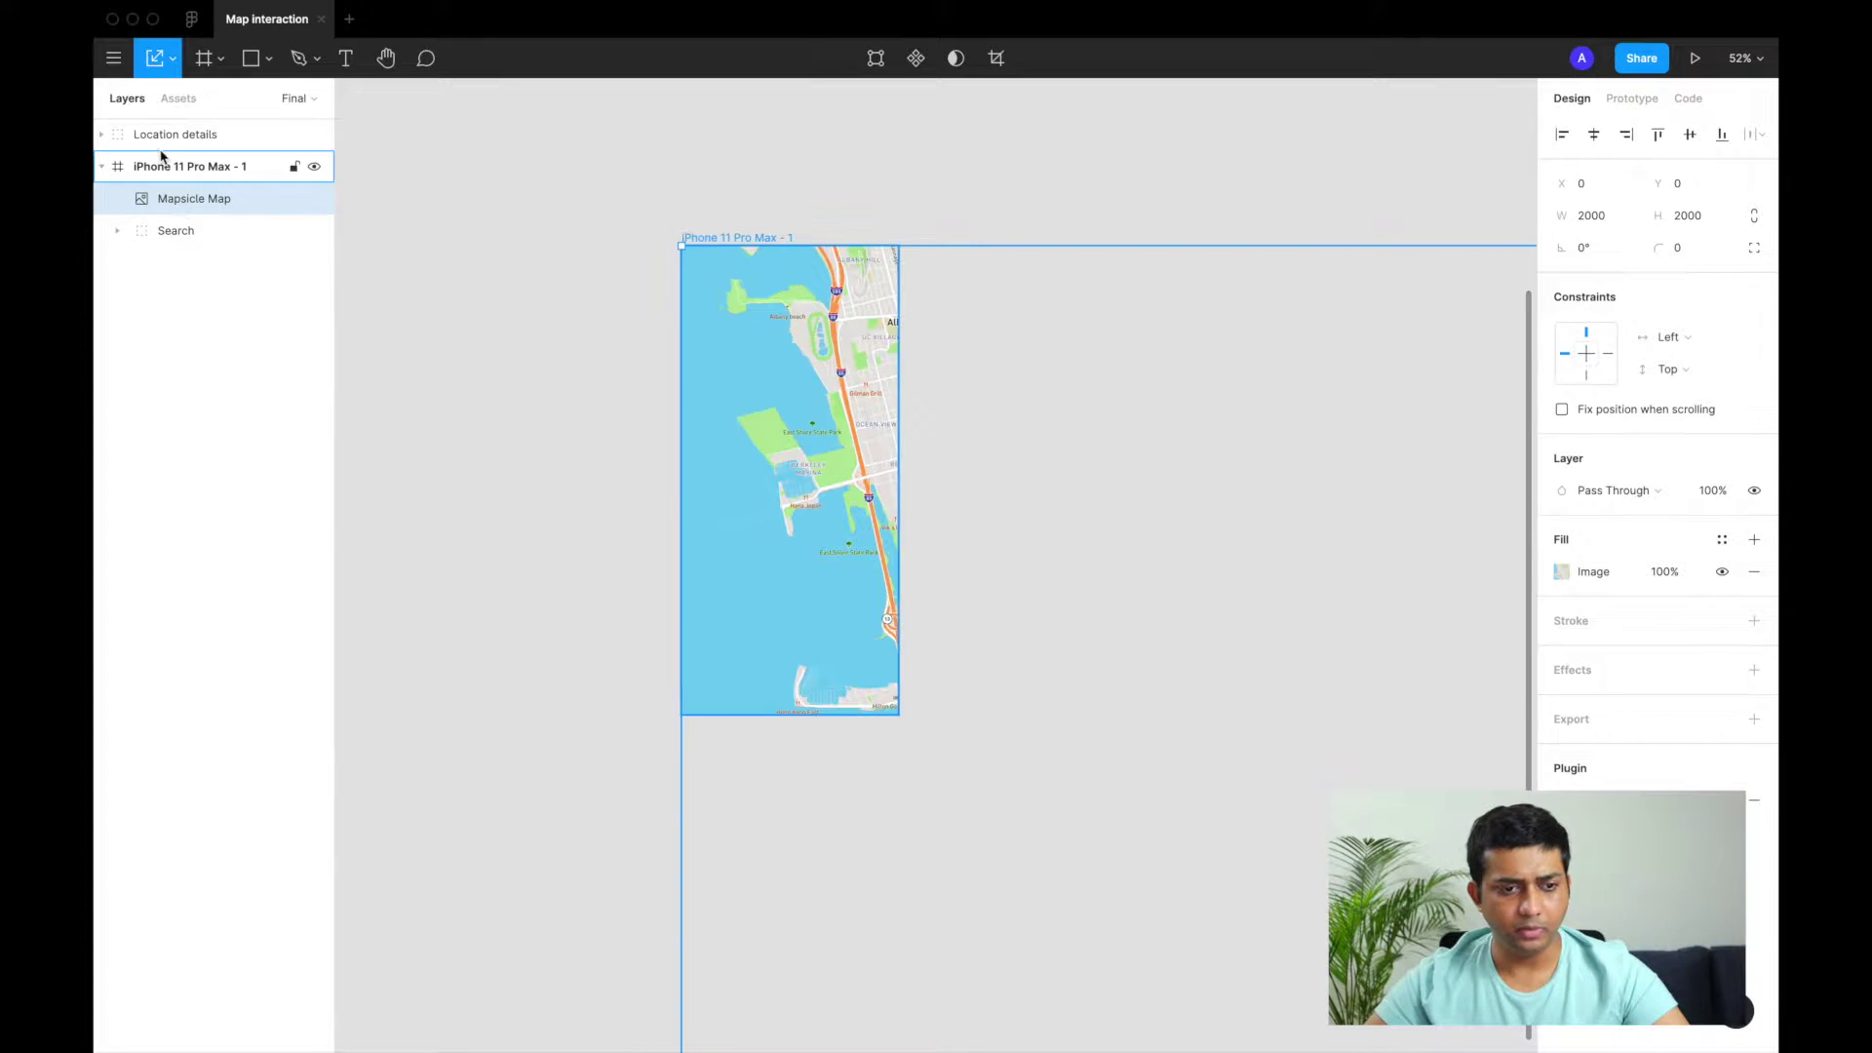
Move the Search layer above the Mapsicle Map layer within the iPhone frame
{"action": "left_click", "coordinate": [168, 234]}
{"action": "left_click_drag", "start_coordinate": [178, 237], "coordinate": [176, 194]}
{"action": "scroll", "coordinate": [917, 269], "scroll_direction": "left", "scroll_amount": 1}
{"action": "scroll", "coordinate": [916, 268], "scroll_direction": "up", "scroll_amount": 3}
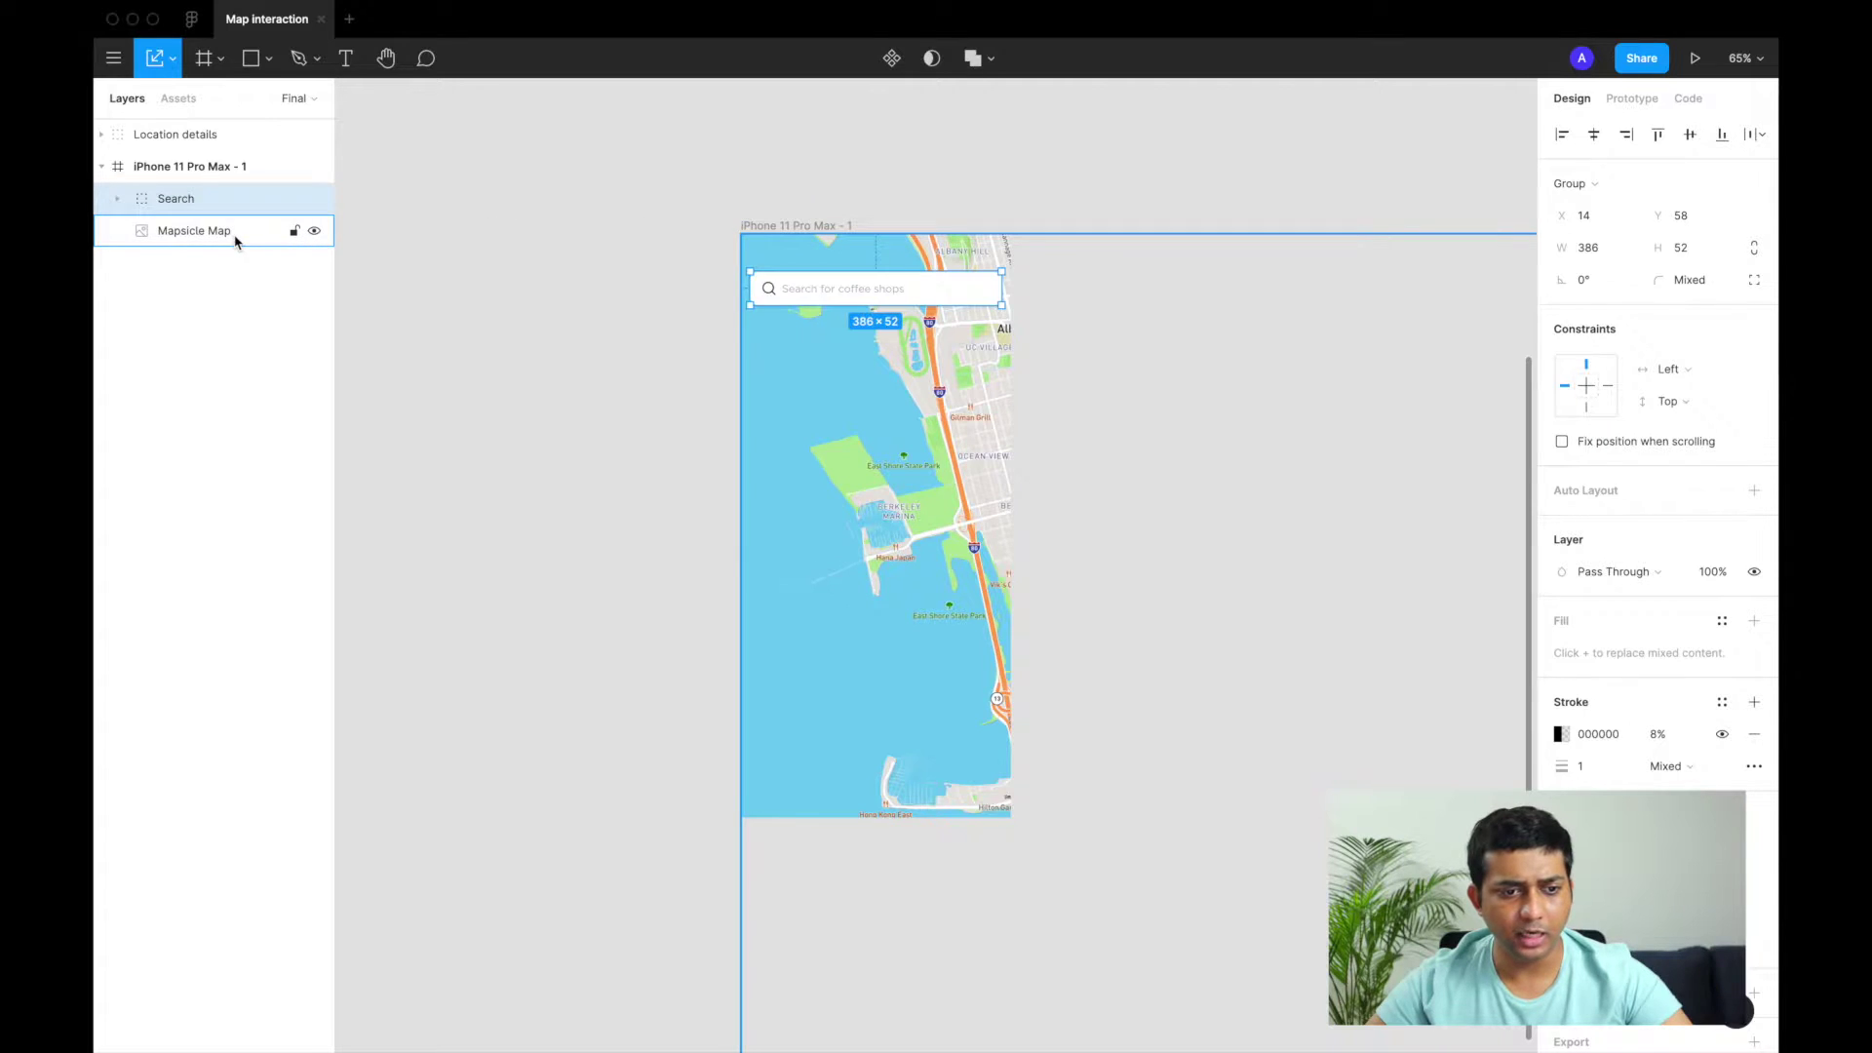
Turn off Clip content for the iPhone 11 Pro Max frame to expose the whole map
{"action": "left_click", "coordinate": [208, 167]}
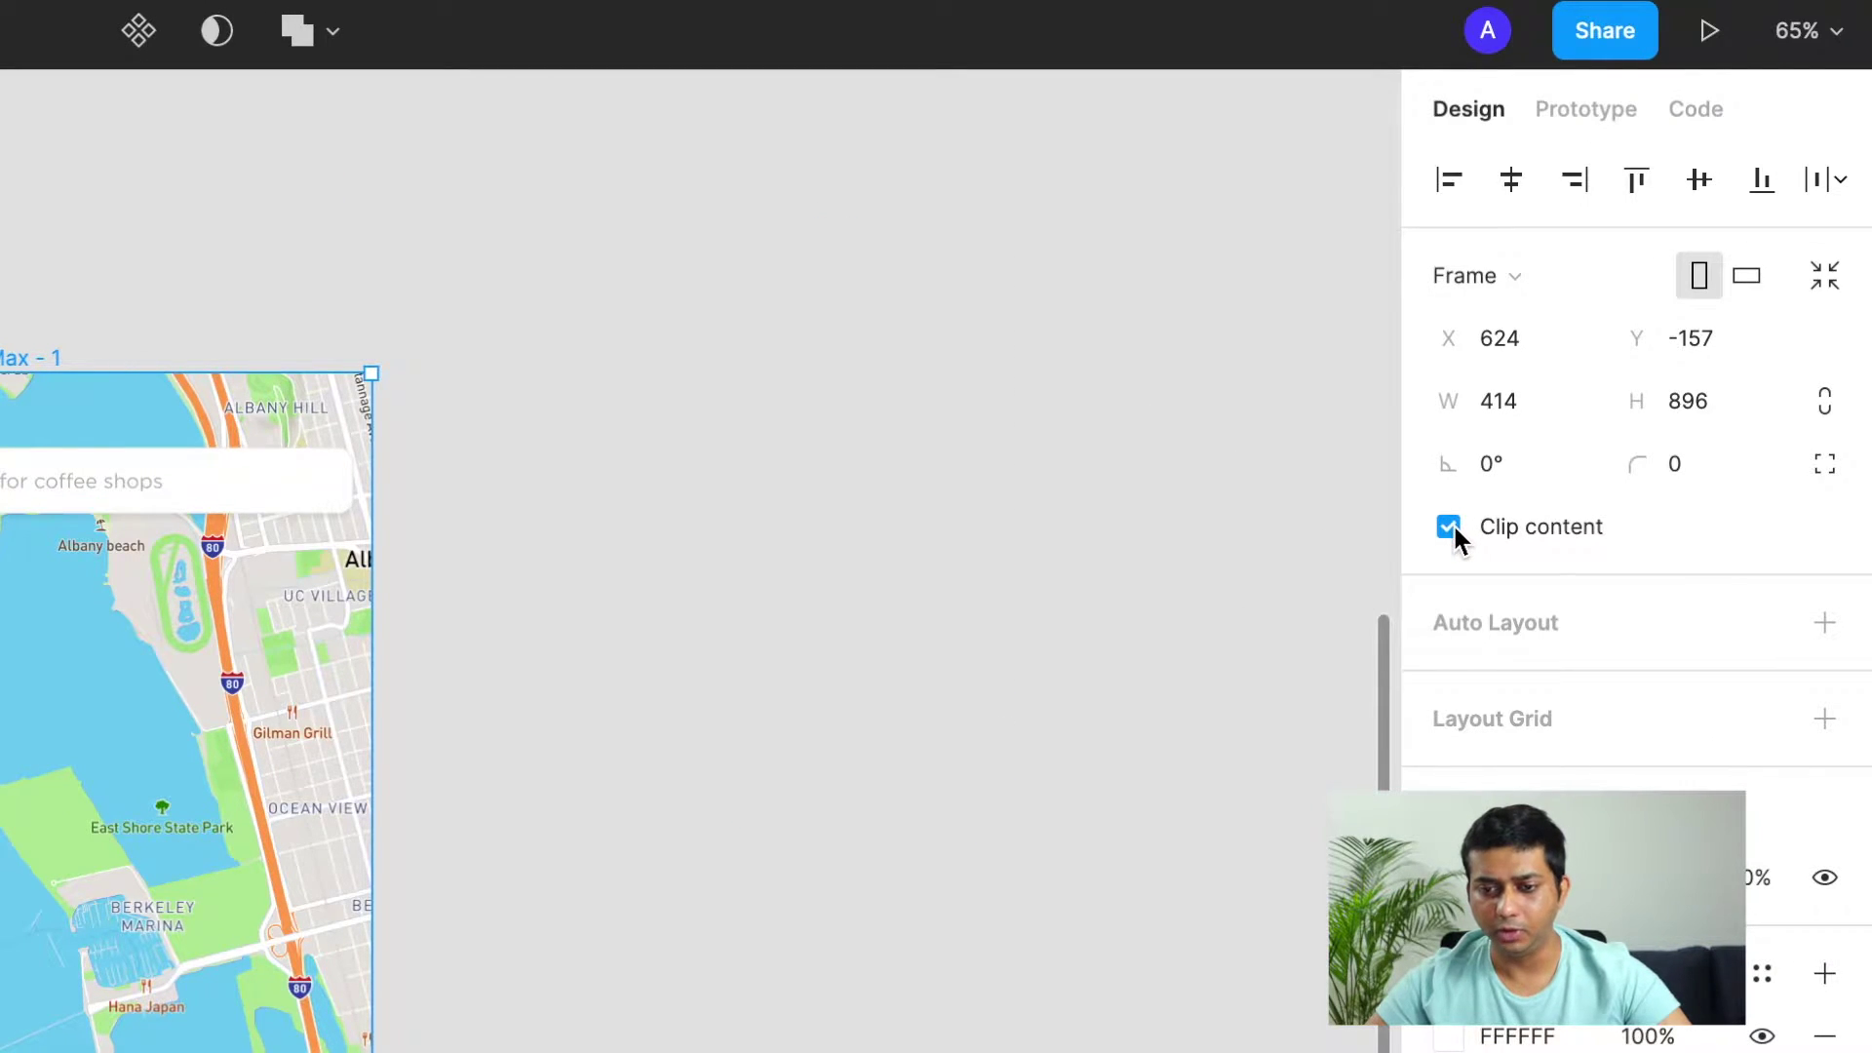
{"action": "left_click", "coordinate": [1449, 527]}
{"action": "scroll", "coordinate": [671, 823], "scroll_direction": "down", "scroll_amount": 5}
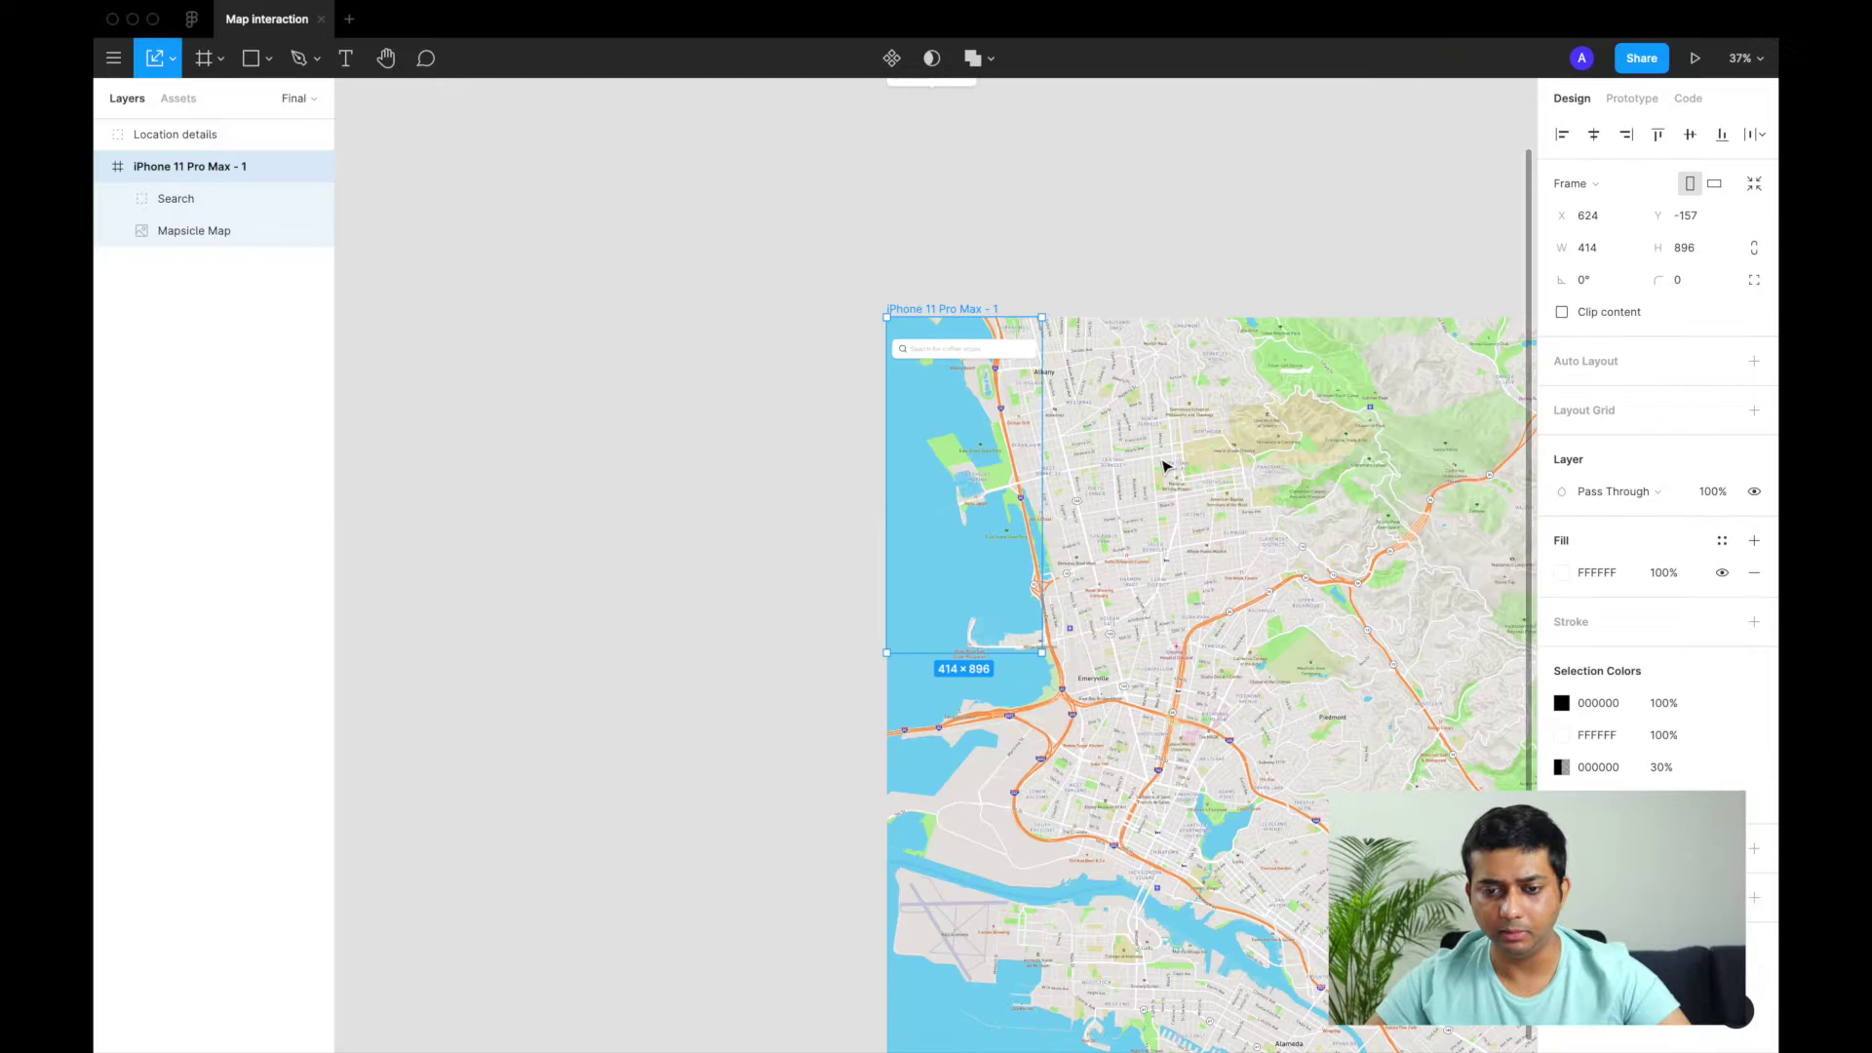
Centre the map horizontally and vertically in the iPhone frame and turn the frame's Clip content back on
{"action": "left_click", "coordinate": [1156, 467]}
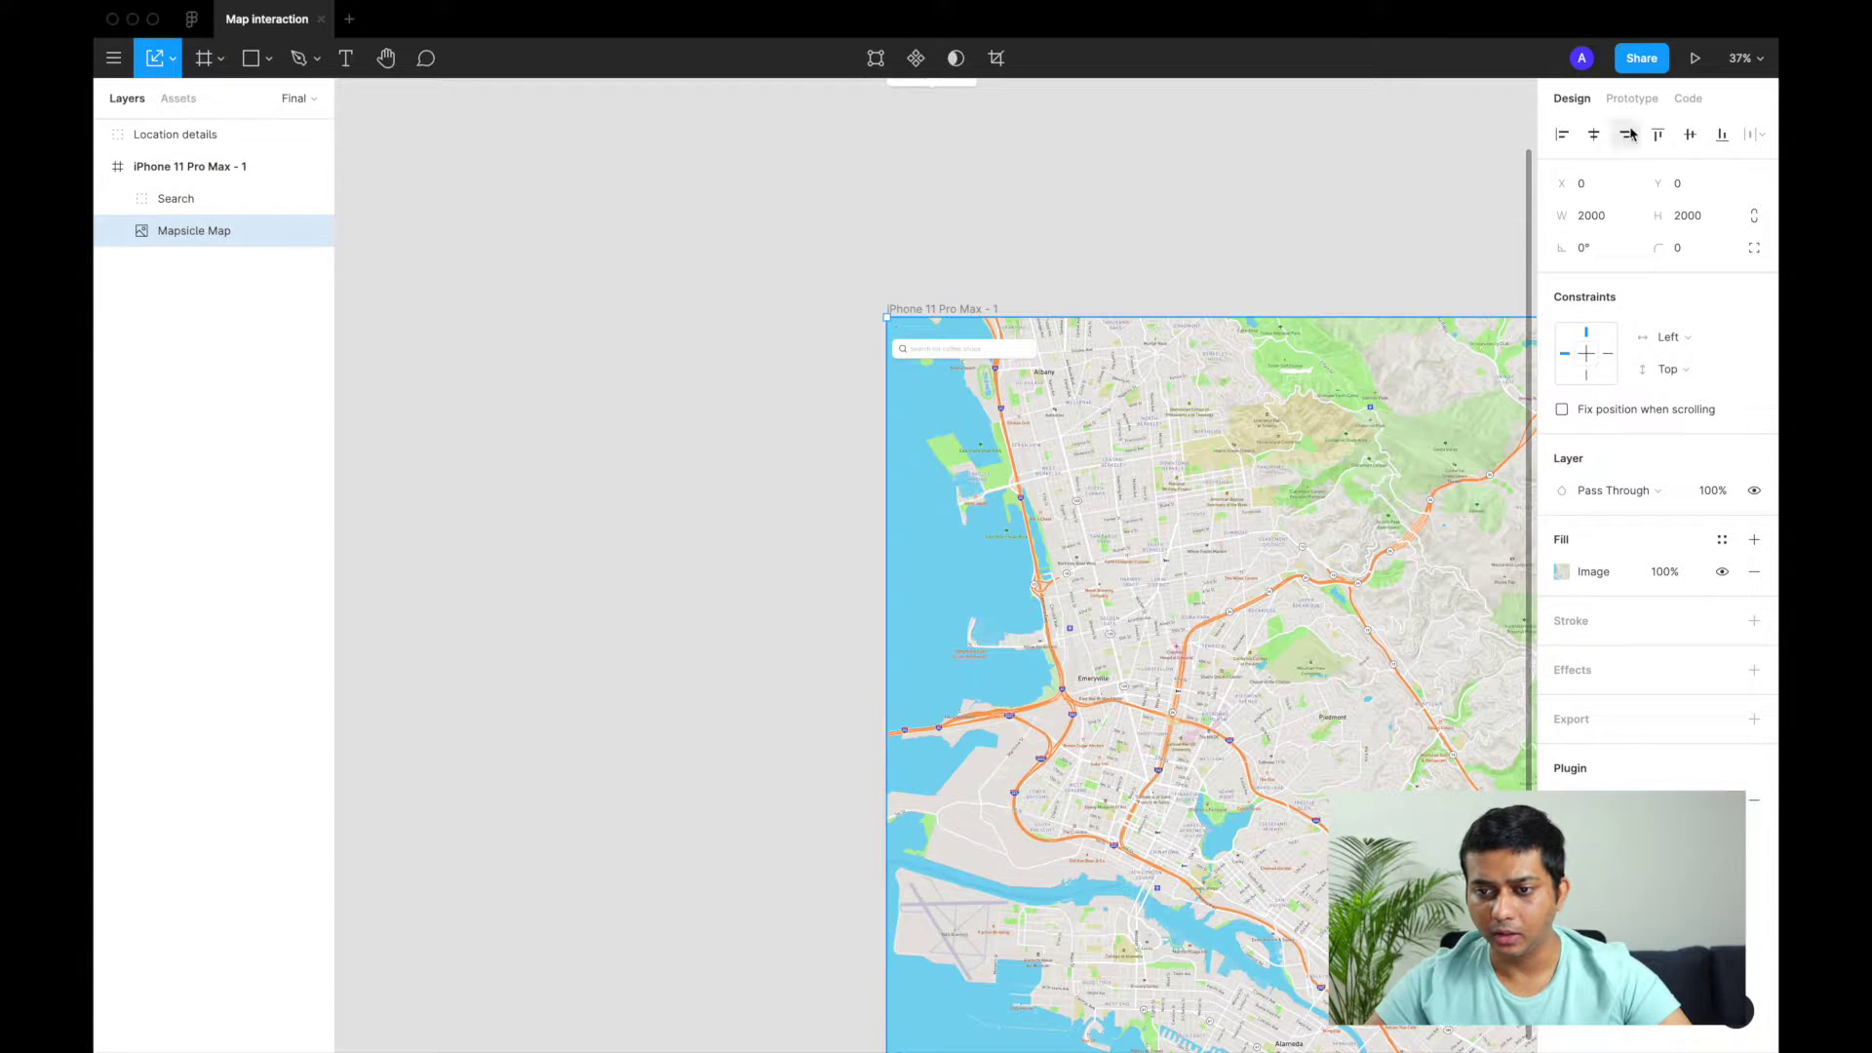
{"action": "left_click", "coordinate": [1593, 133]}
{"action": "left_click", "coordinate": [1690, 134]}
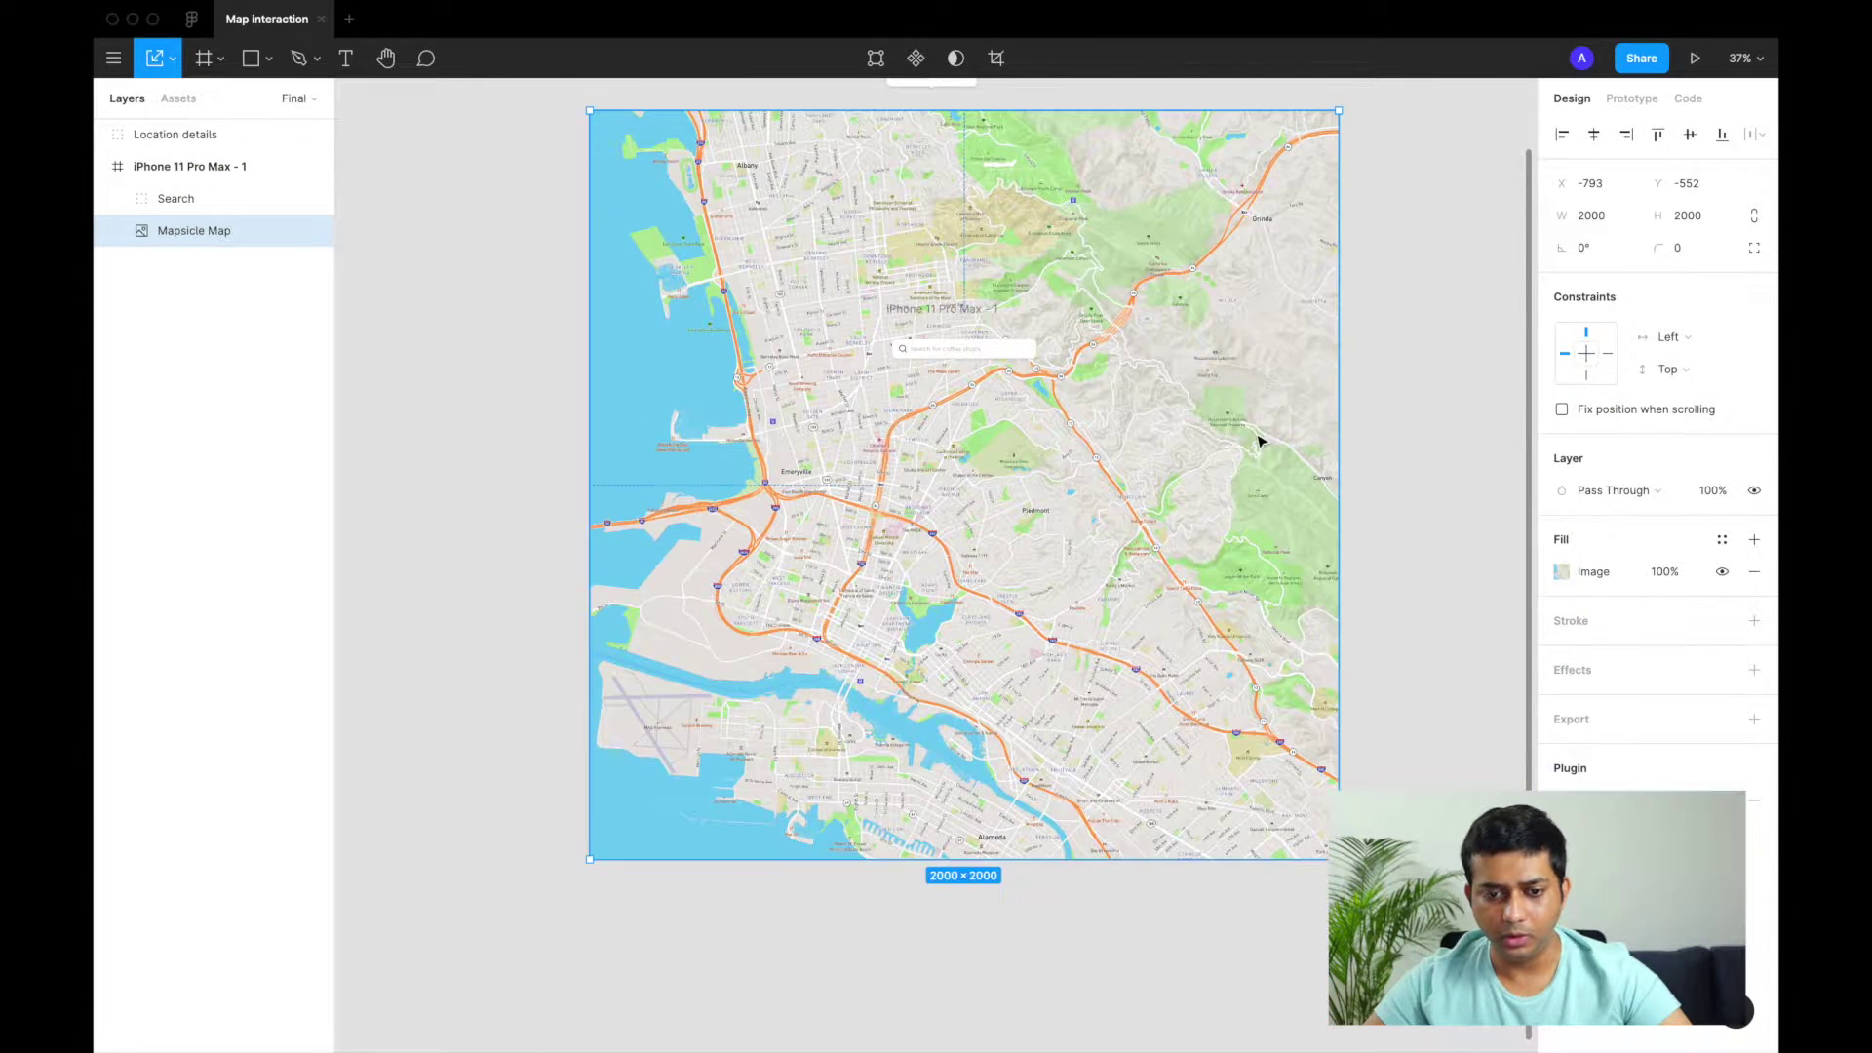
{"action": "scroll", "coordinate": [1258, 442], "scroll_direction": "up", "scroll_amount": 2}
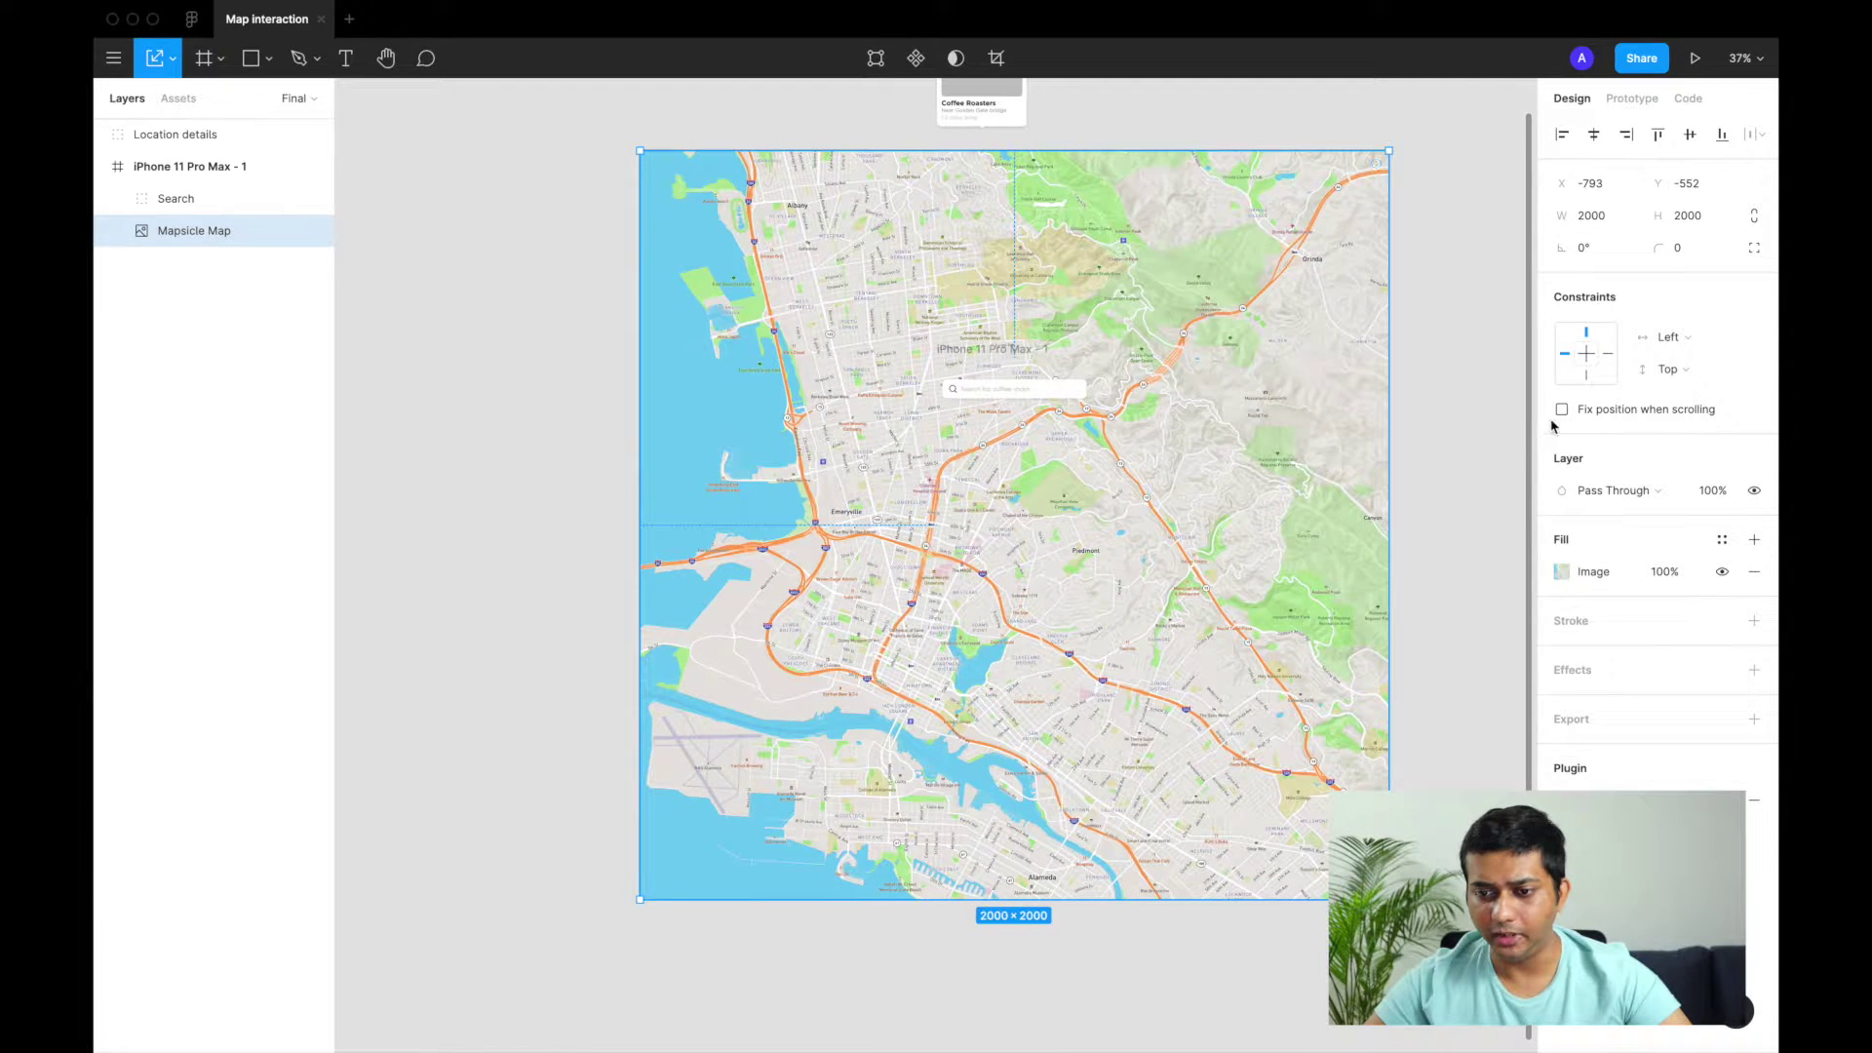
{"action": "left_click", "coordinate": [238, 167]}
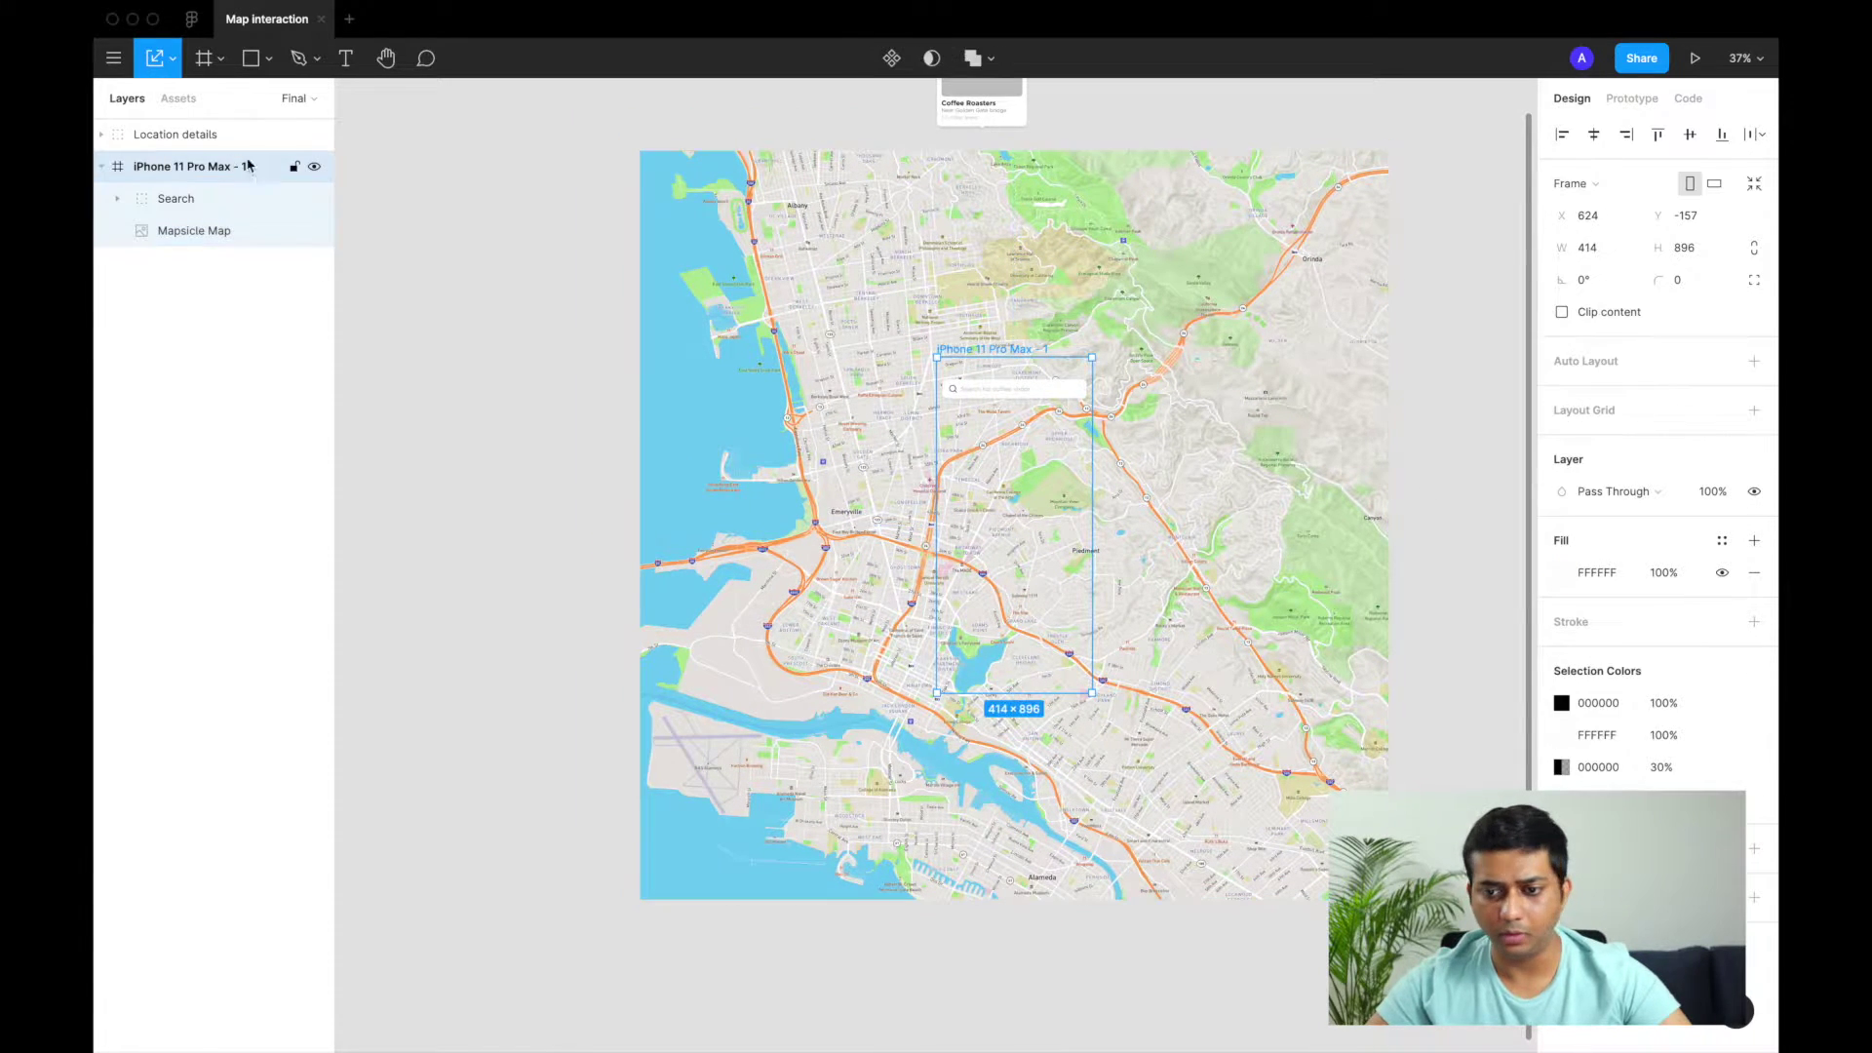
{"action": "left_click", "coordinate": [1561, 313]}
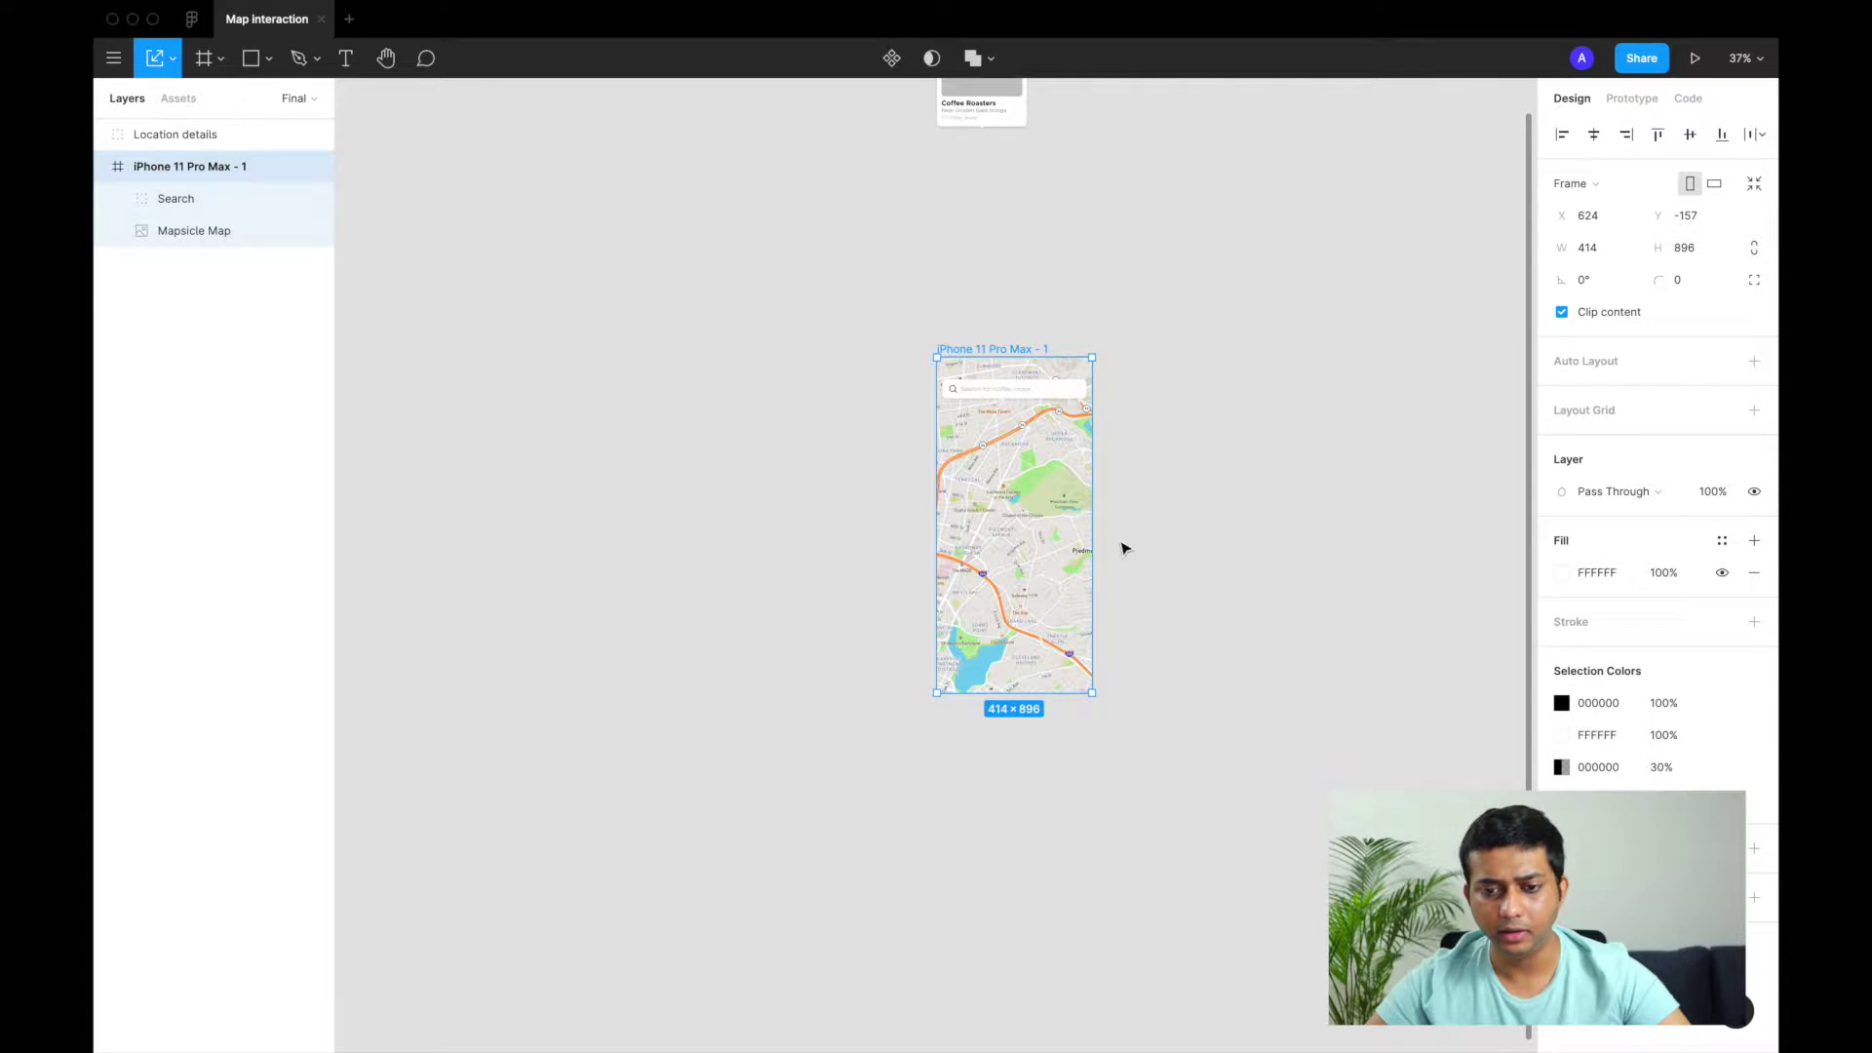
Put the Mapsicle Map layer in its own group inside the iPhone frame
{"action": "scroll", "coordinate": [1124, 548], "scroll_direction": "up", "scroll_amount": 5}
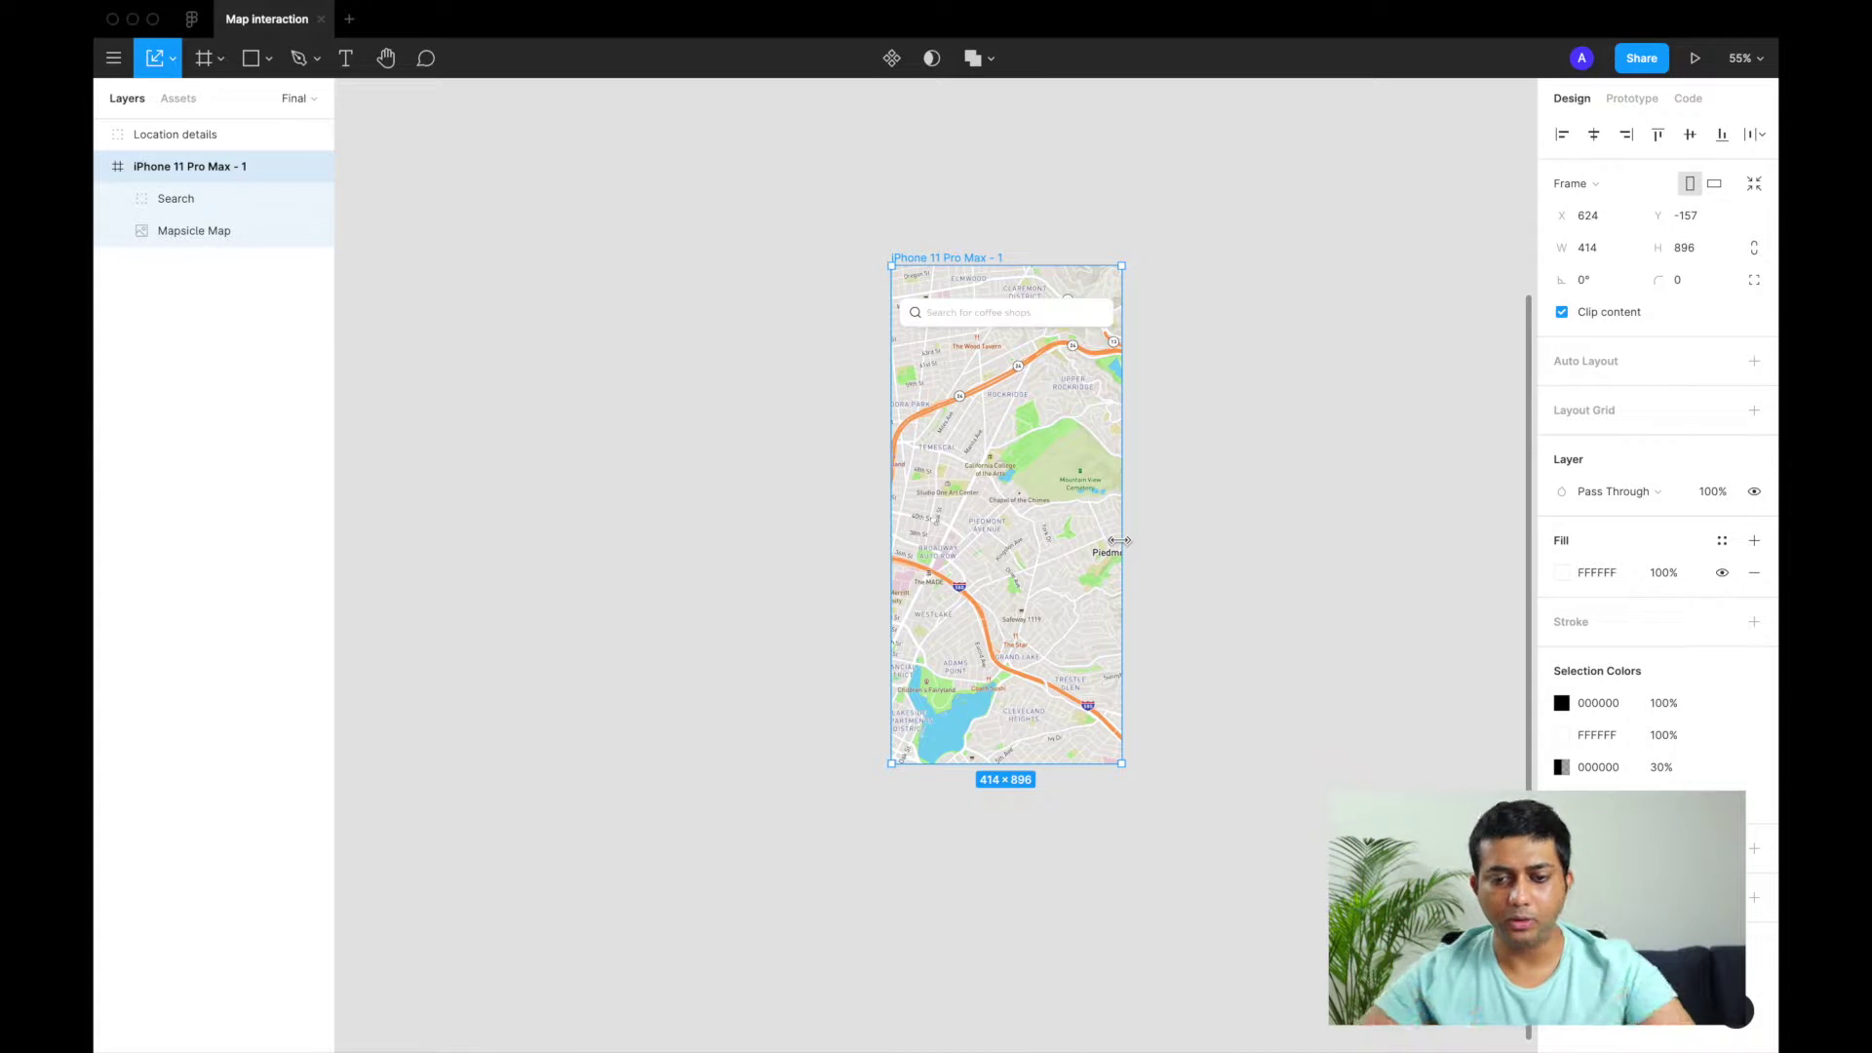
{"action": "scroll", "coordinate": [1119, 540], "scroll_direction": "up", "scroll_amount": 5}
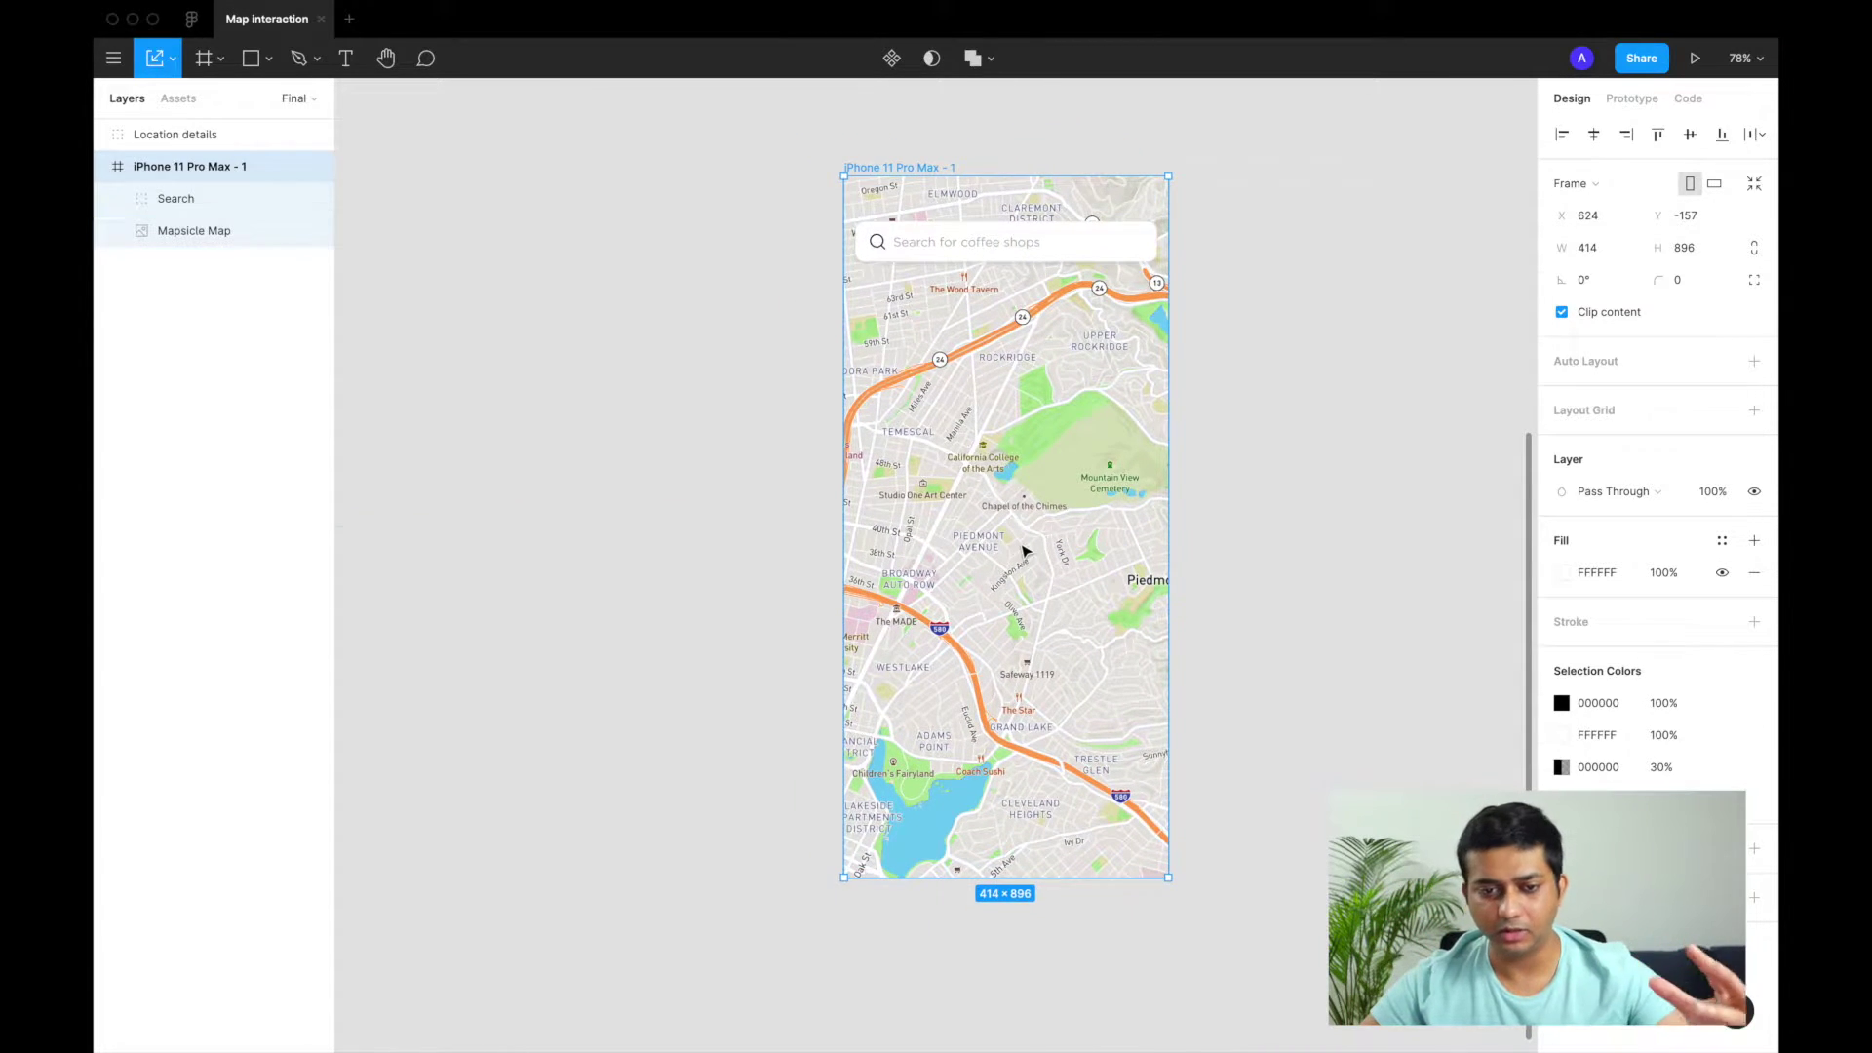
{"action": "left_click", "coordinate": [1026, 552]}
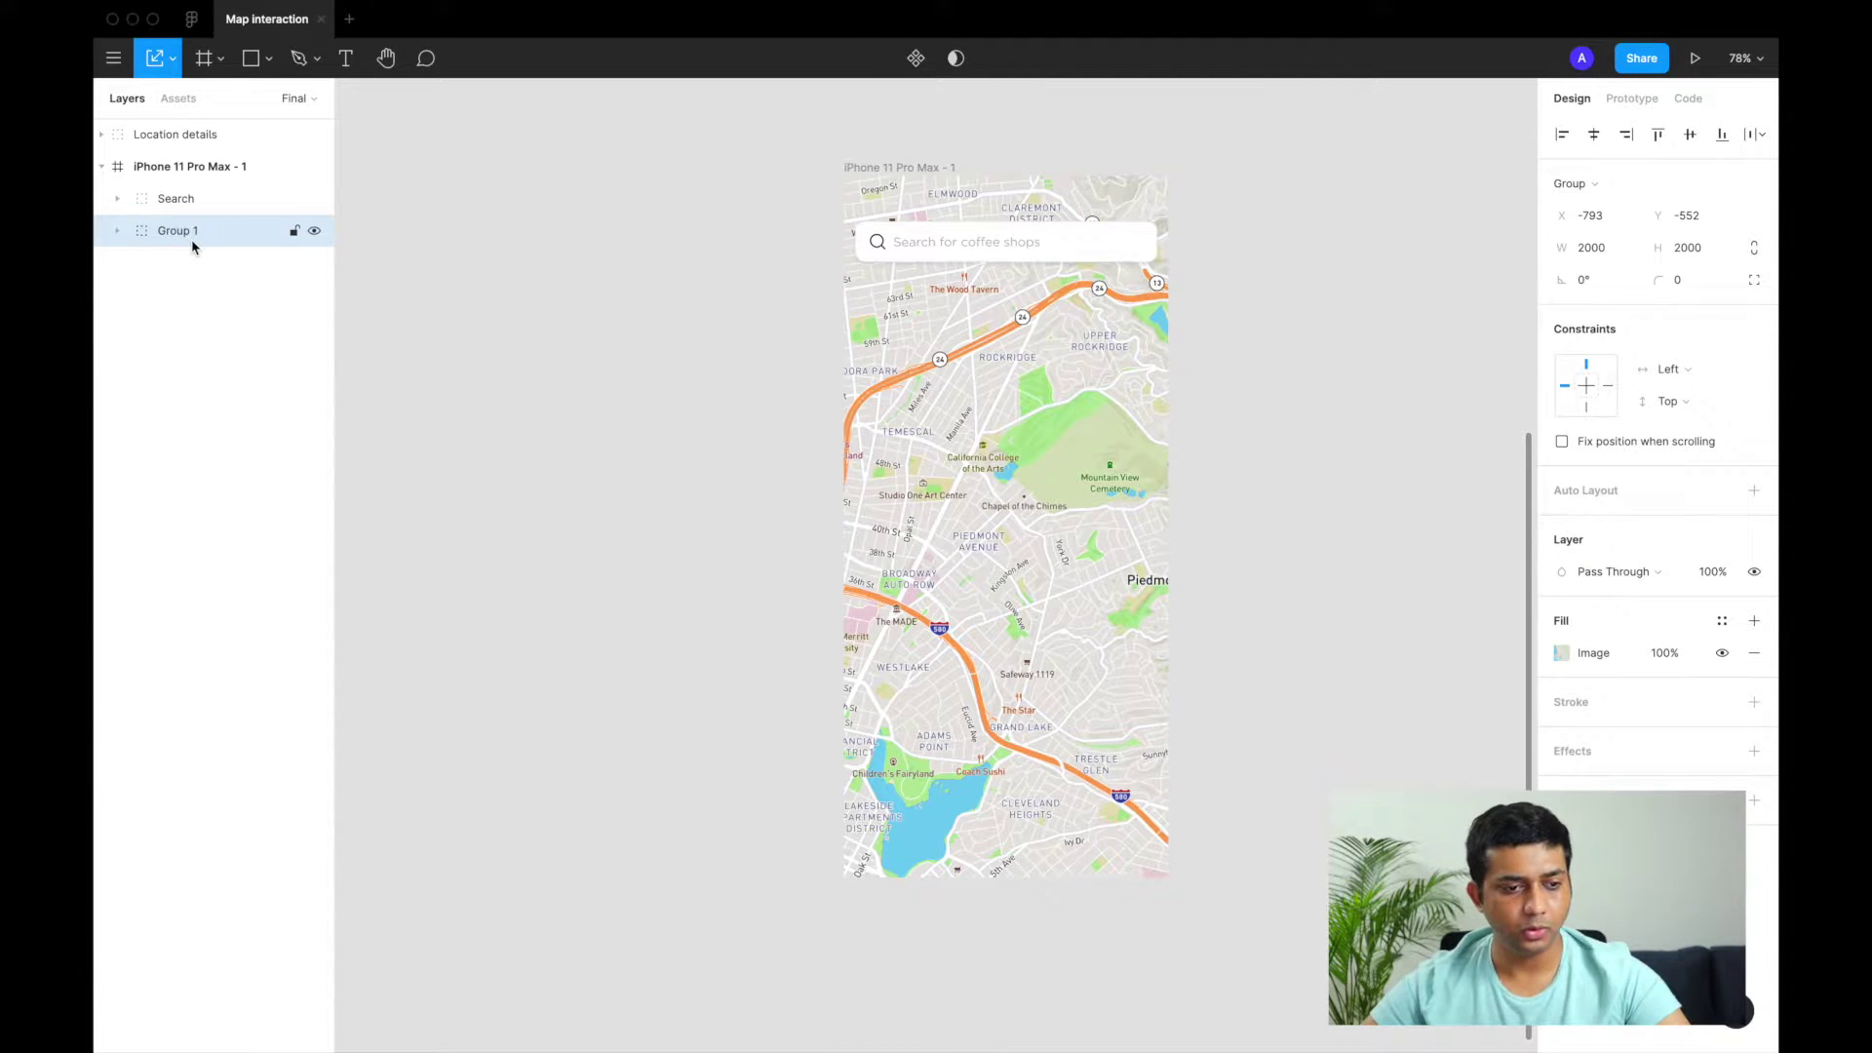
{"action": "key", "text": "super+g"}
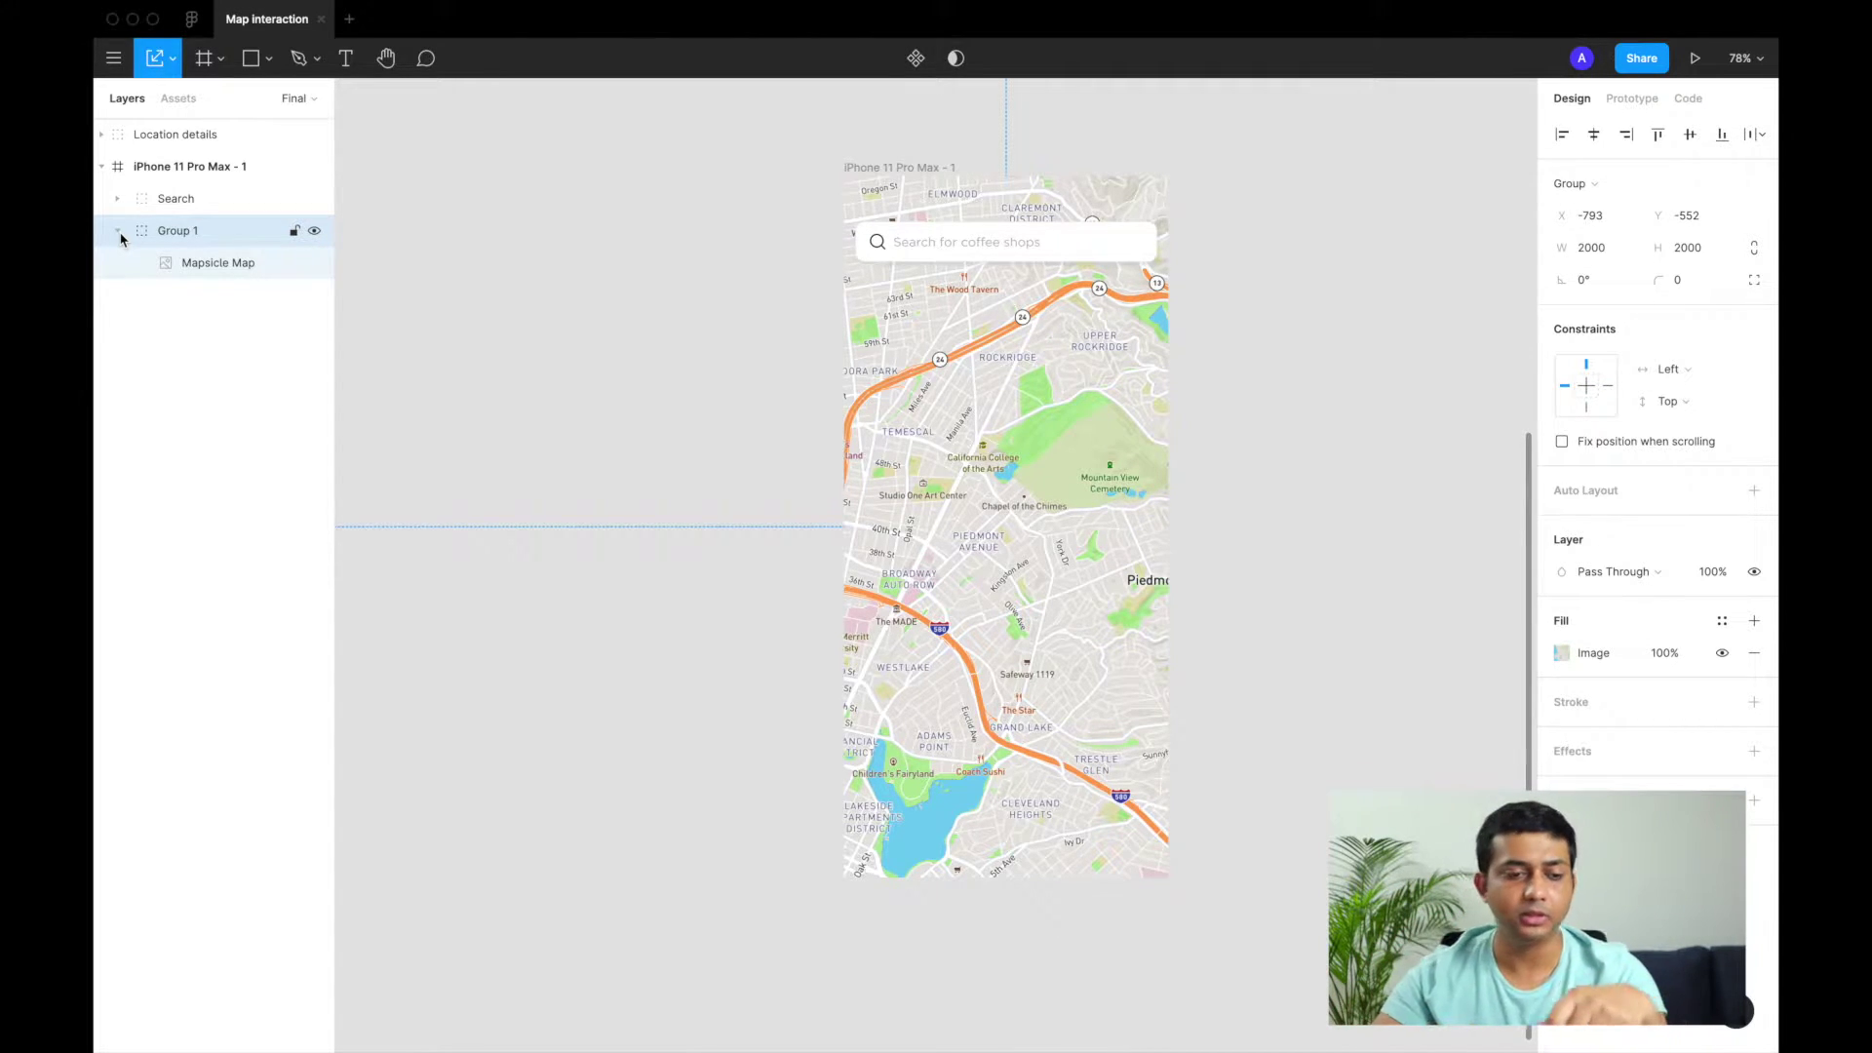
Convert the group containing the Mapsicle Map layer into a frame
{"action": "left_click", "coordinate": [118, 232]}
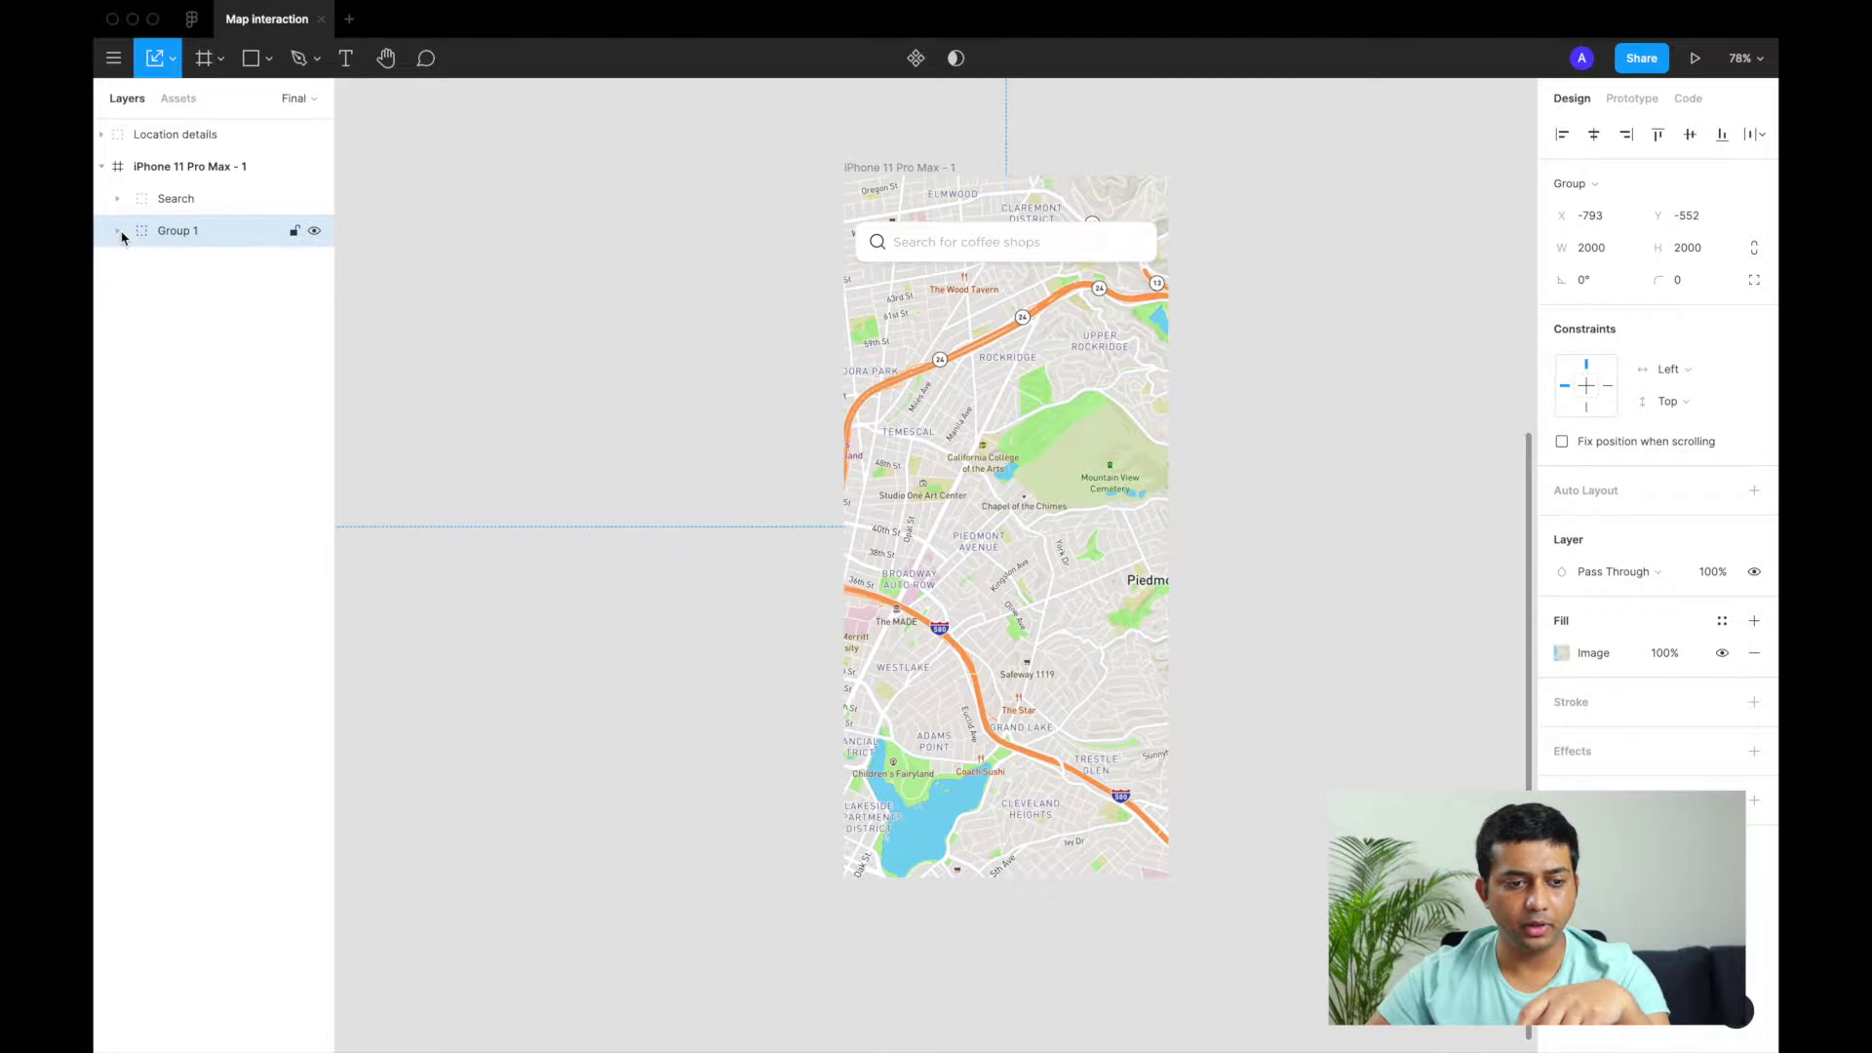
{"action": "left_click", "coordinate": [1562, 186]}
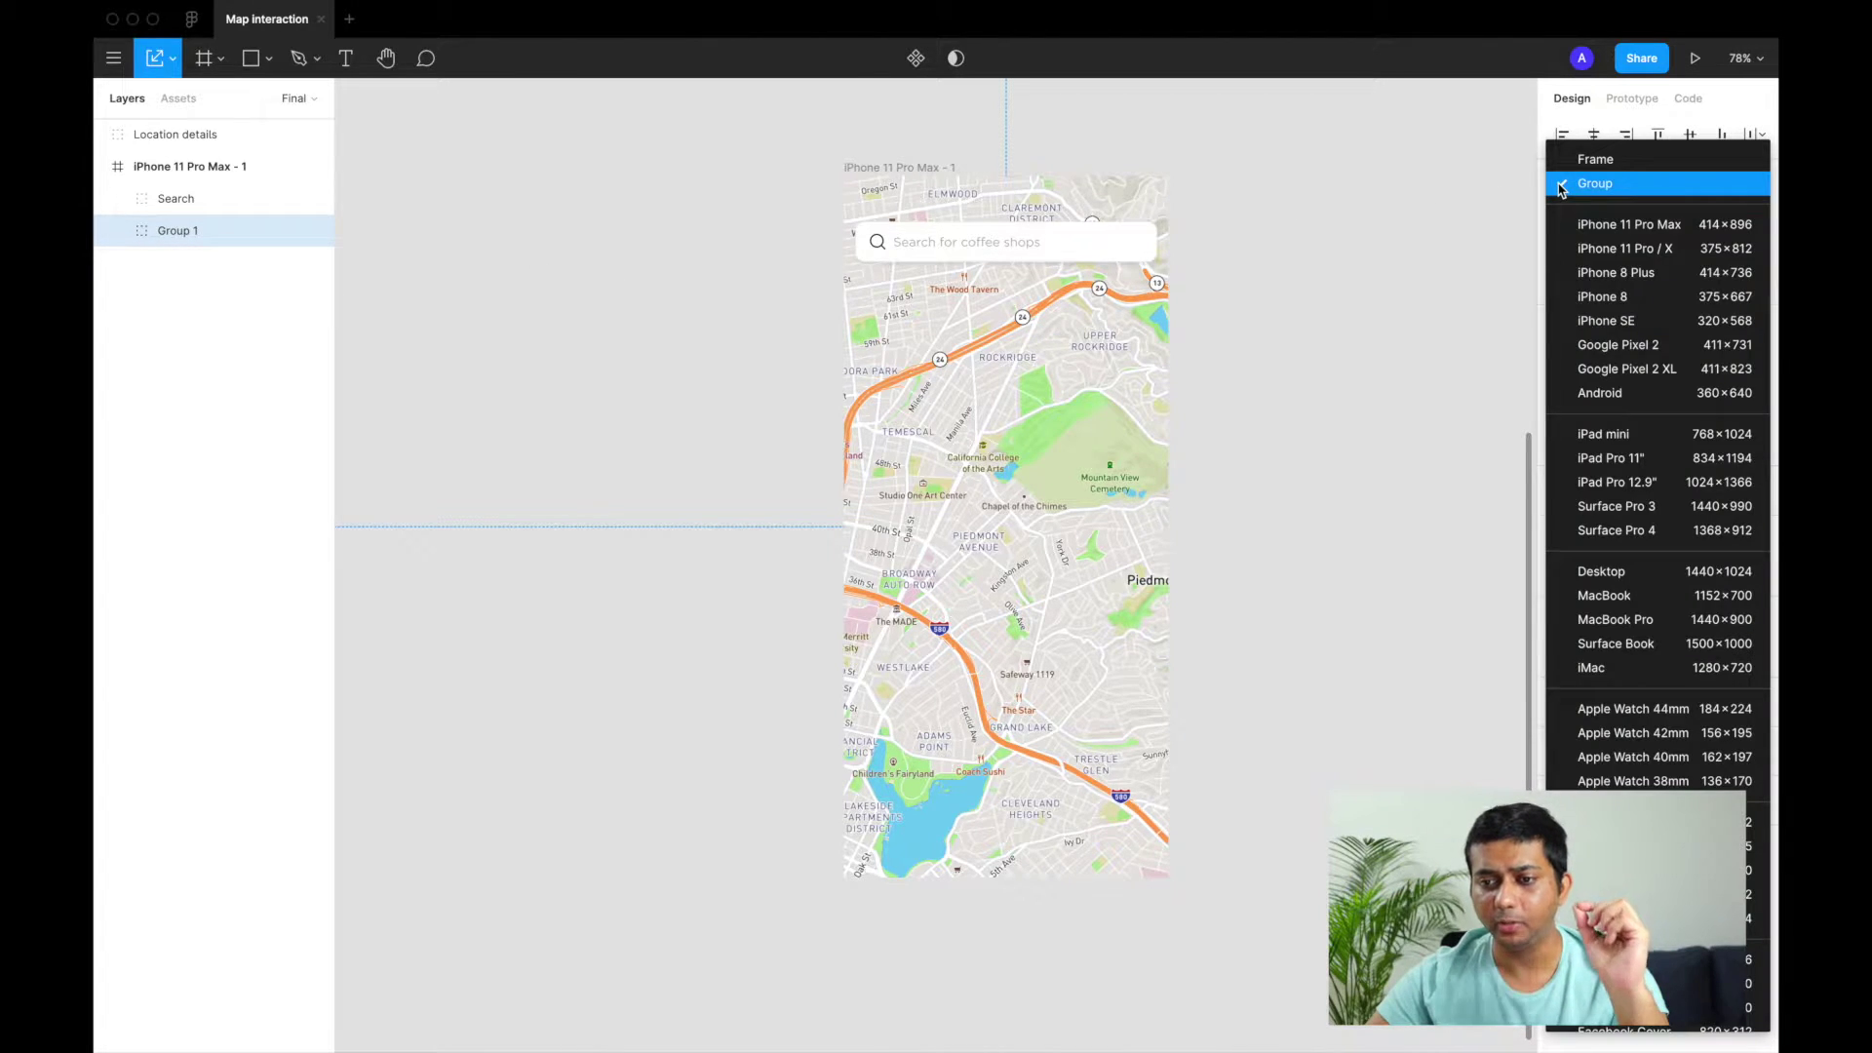
{"action": "left_click", "coordinate": [1588, 161]}
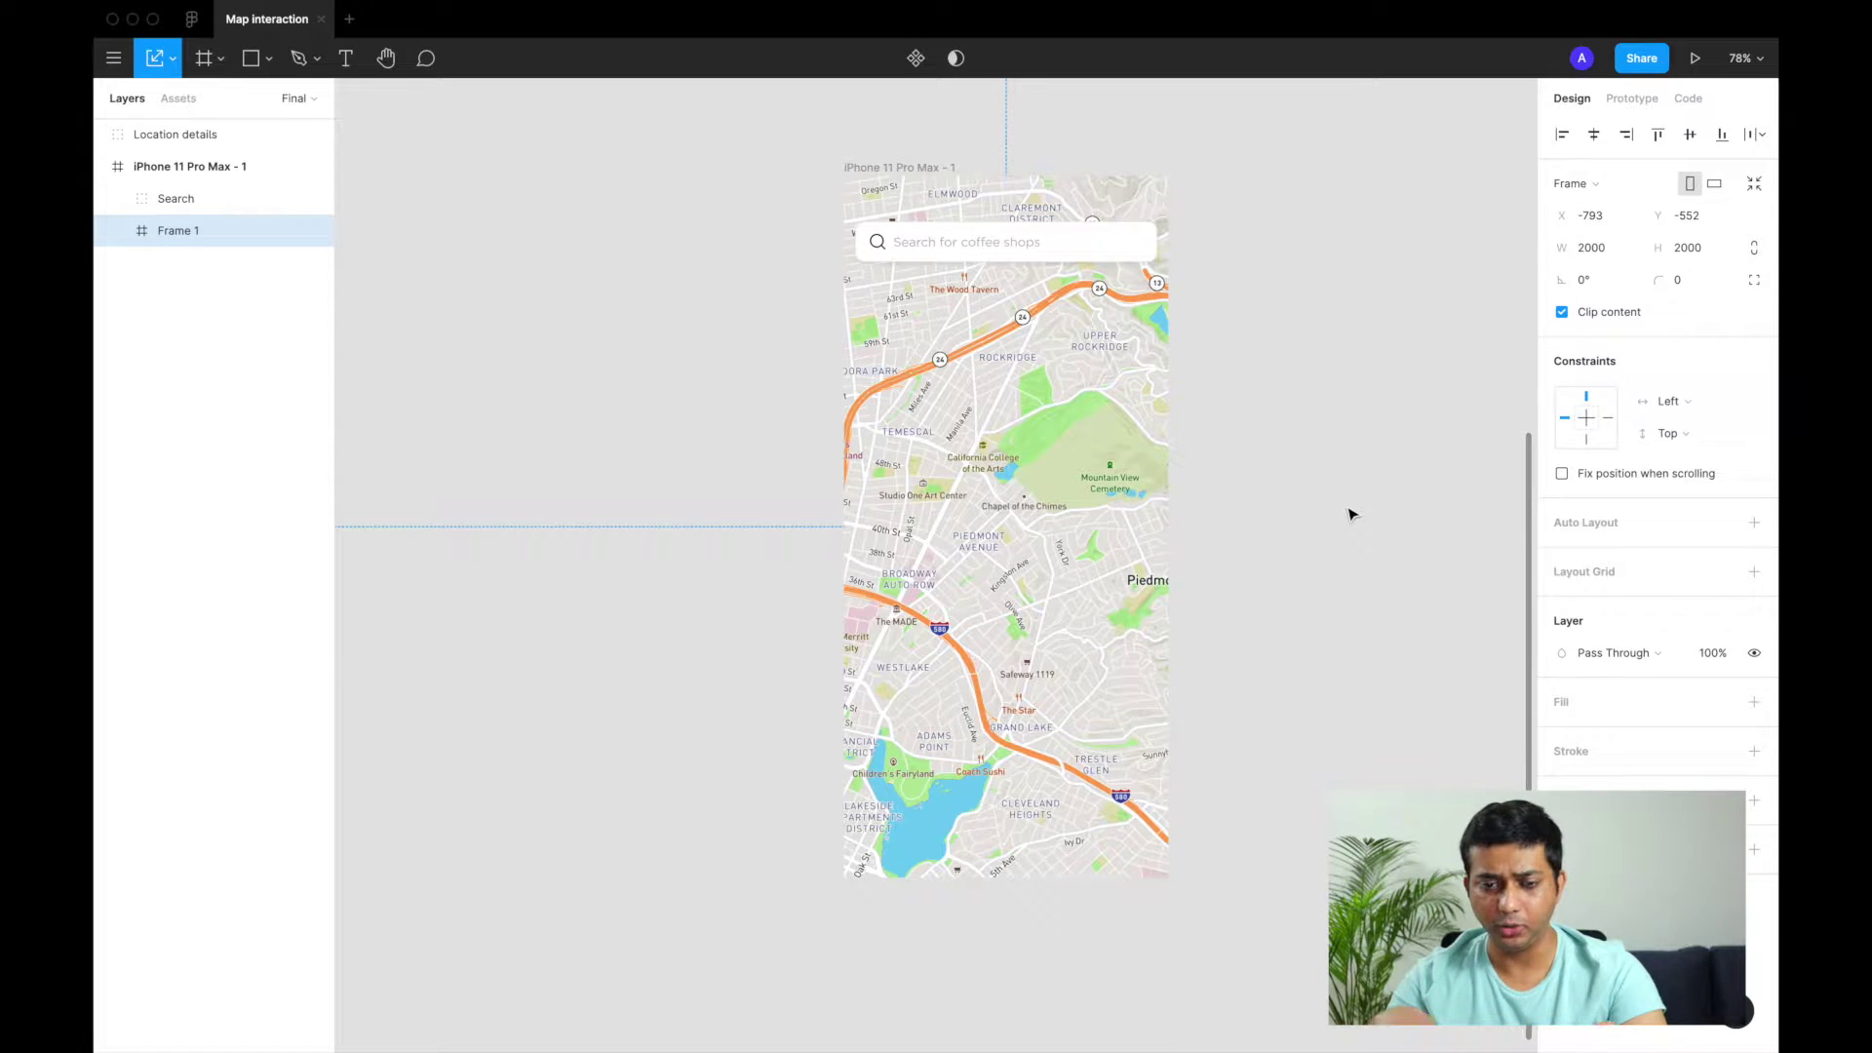
{"action": "scroll", "coordinate": [1143, 539], "scroll_direction": "down", "scroll_amount": 5}
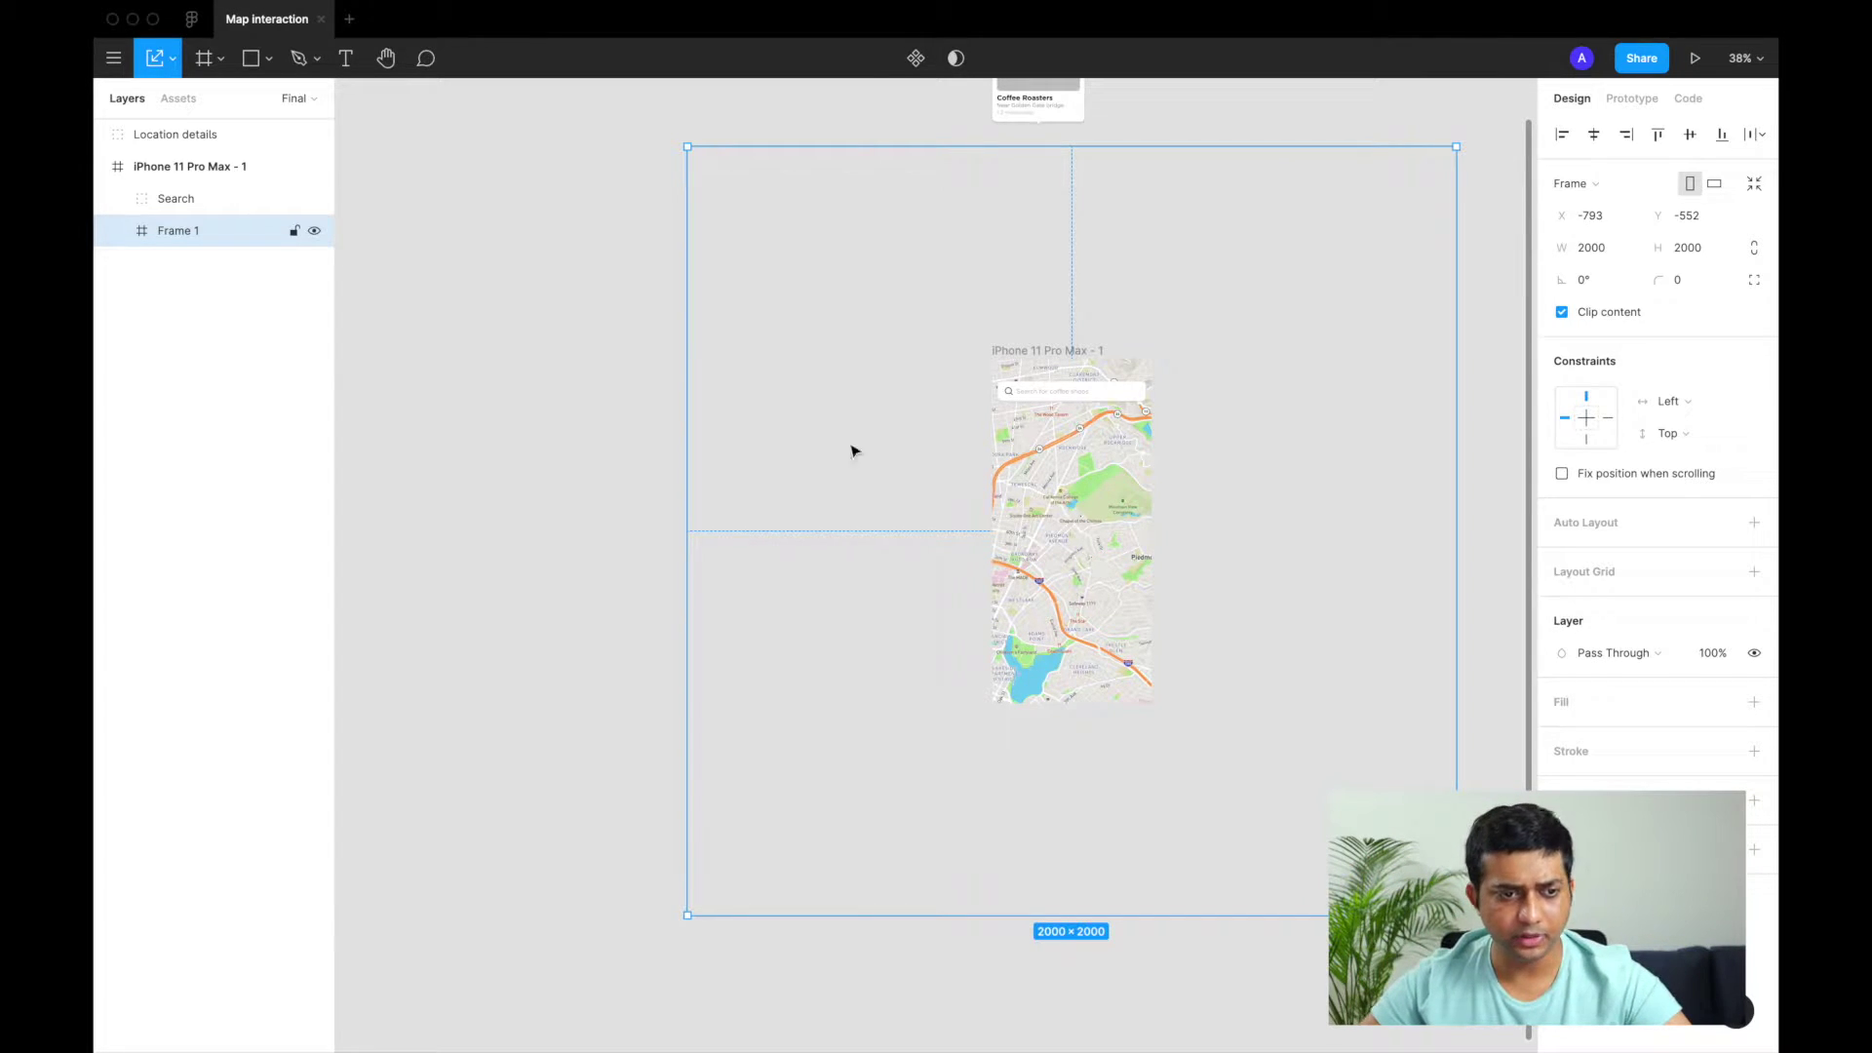
Rename the new frame around the Mapsicle Map as "map"
{"action": "left_click", "coordinate": [117, 232]}
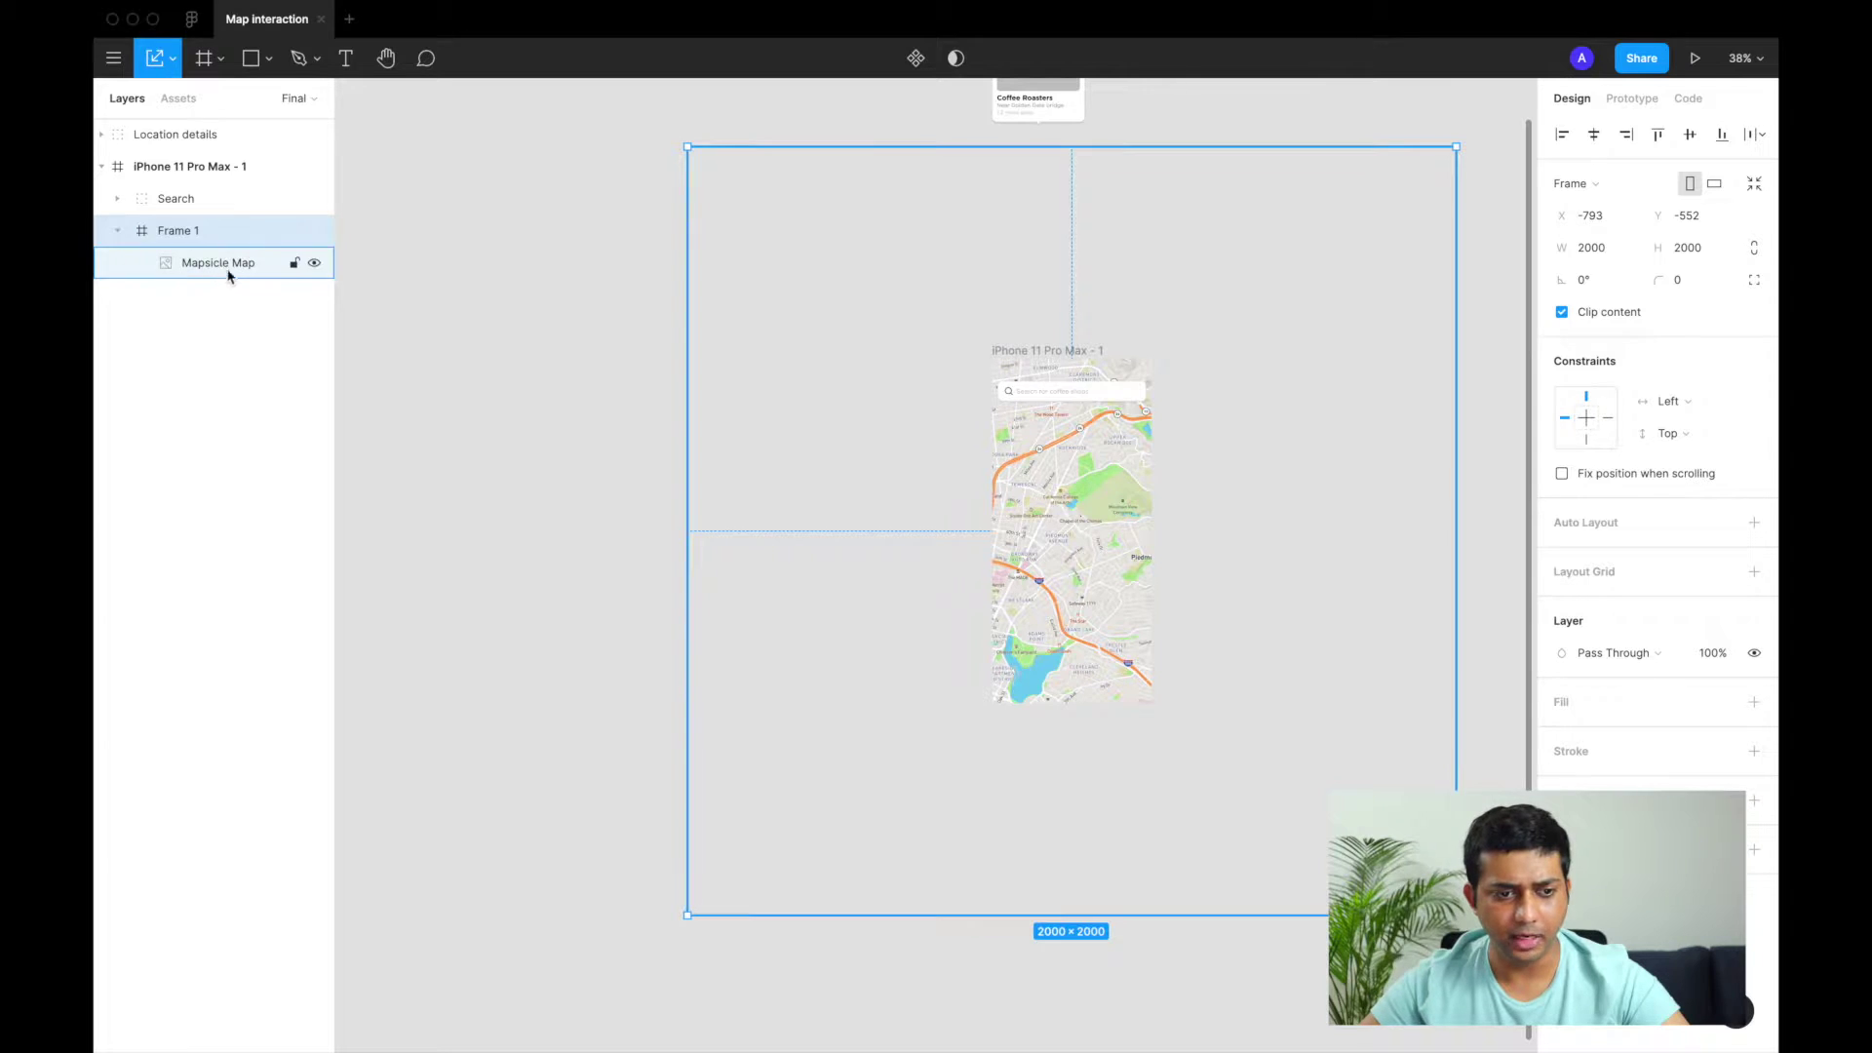
{"action": "left_click", "coordinate": [118, 232]}
{"action": "double_click", "coordinate": [175, 231]}
{"action": "type", "text": "map"}
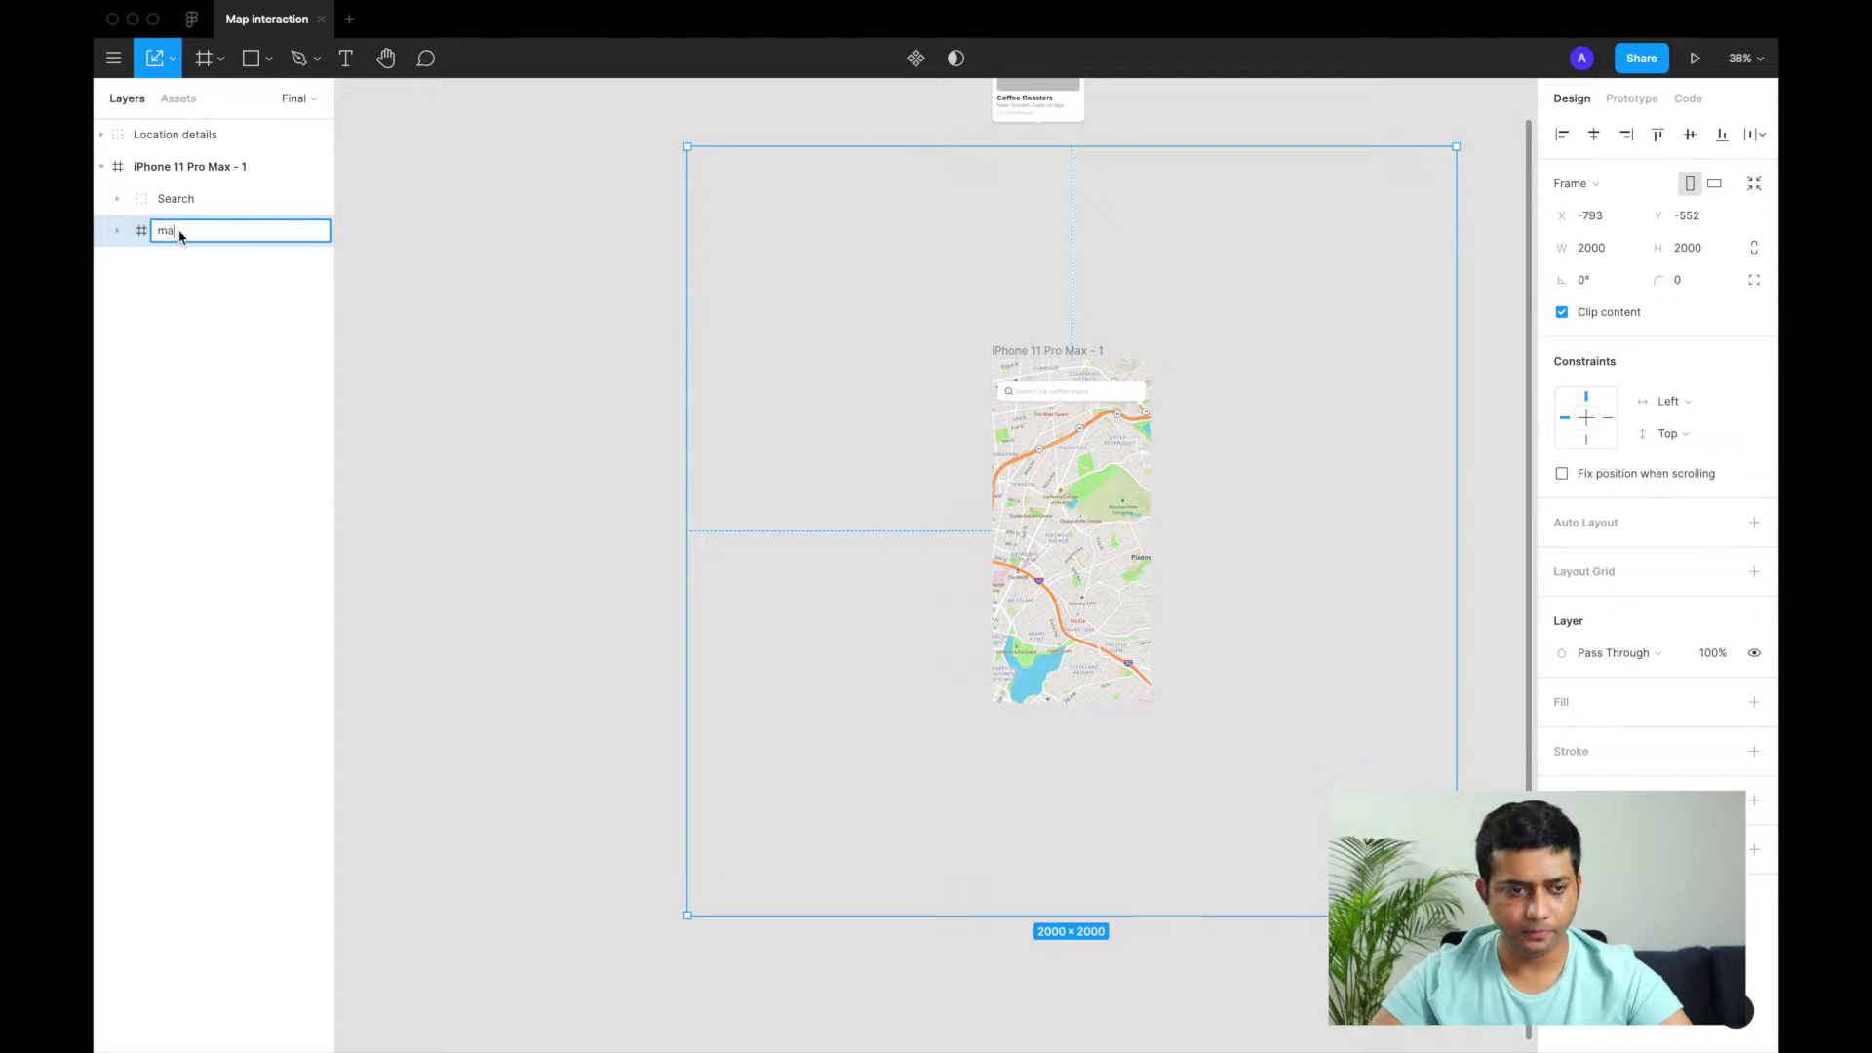
{"action": "key", "text": "Return"}
{"action": "scroll", "coordinate": [606, 375], "scroll_direction": "right", "scroll_amount": 2}
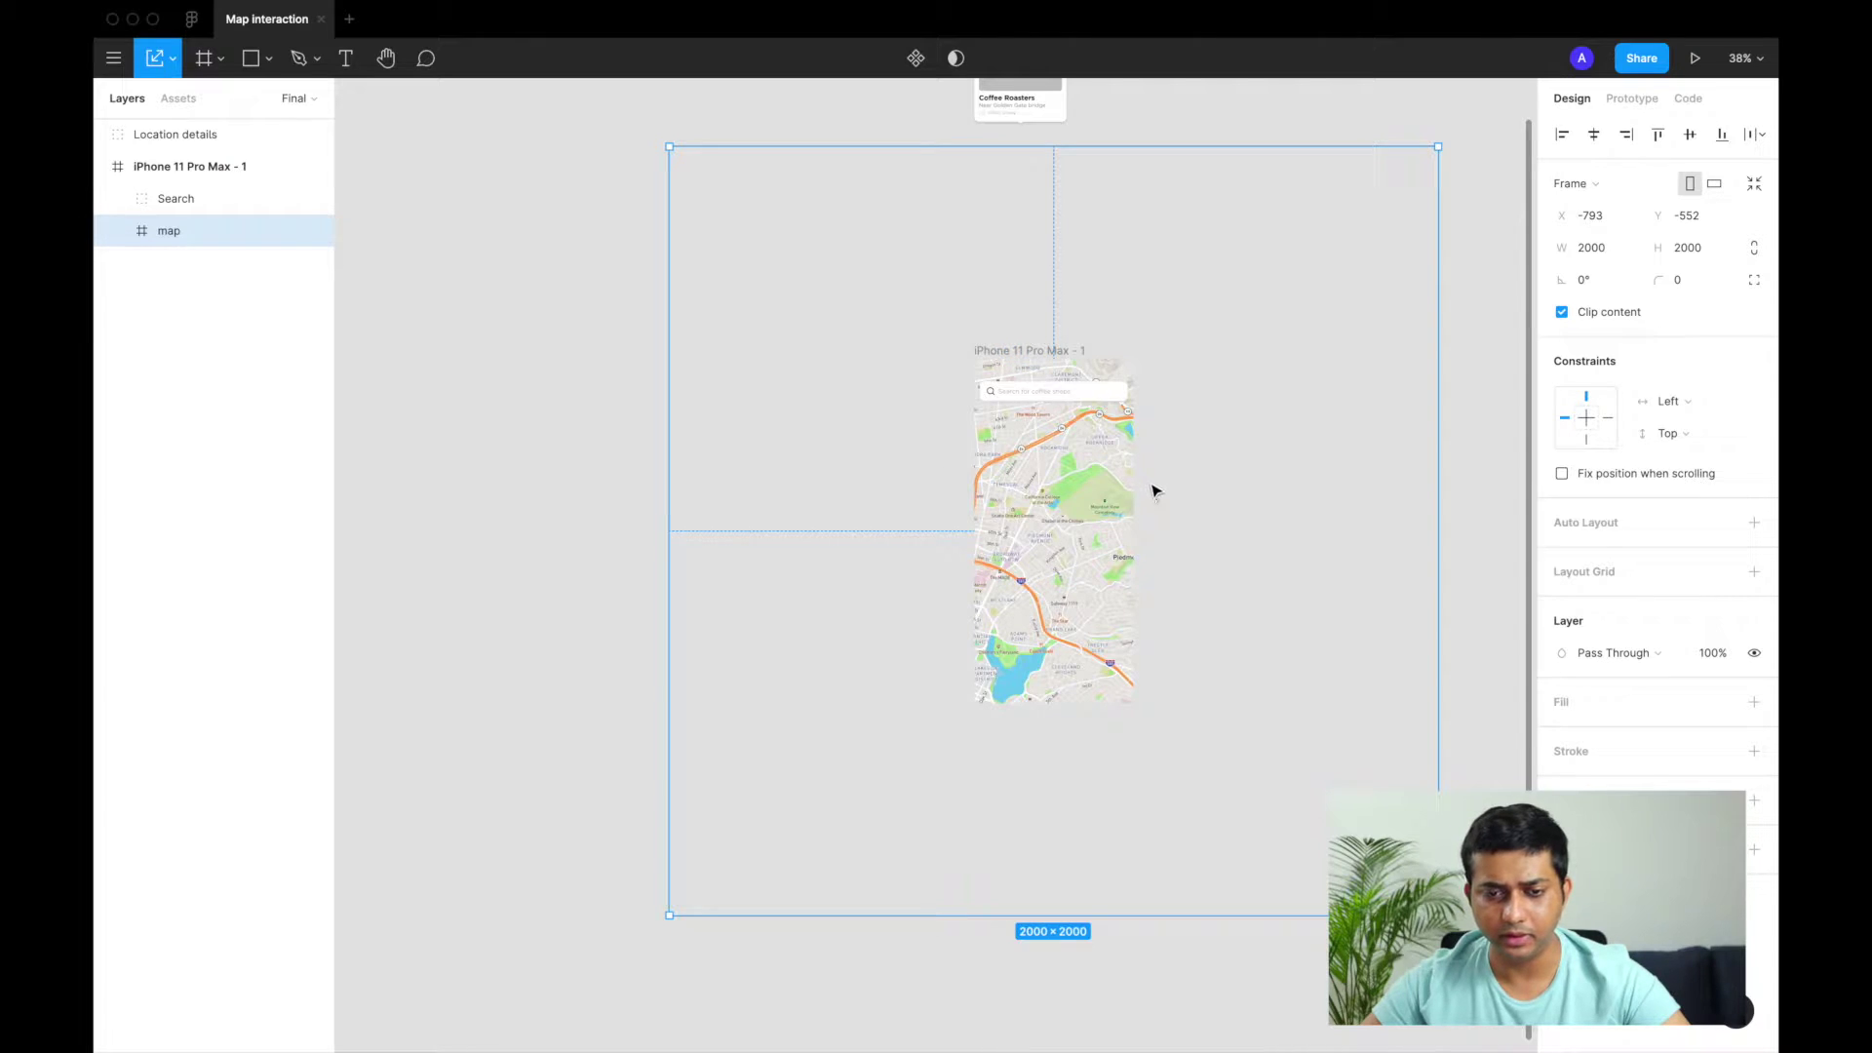
Resize the map frame to 414 × 896 and centre it horizontally and vertically in the iPhone 11 Pro Max frame
{"action": "left_click", "coordinate": [1042, 359]}
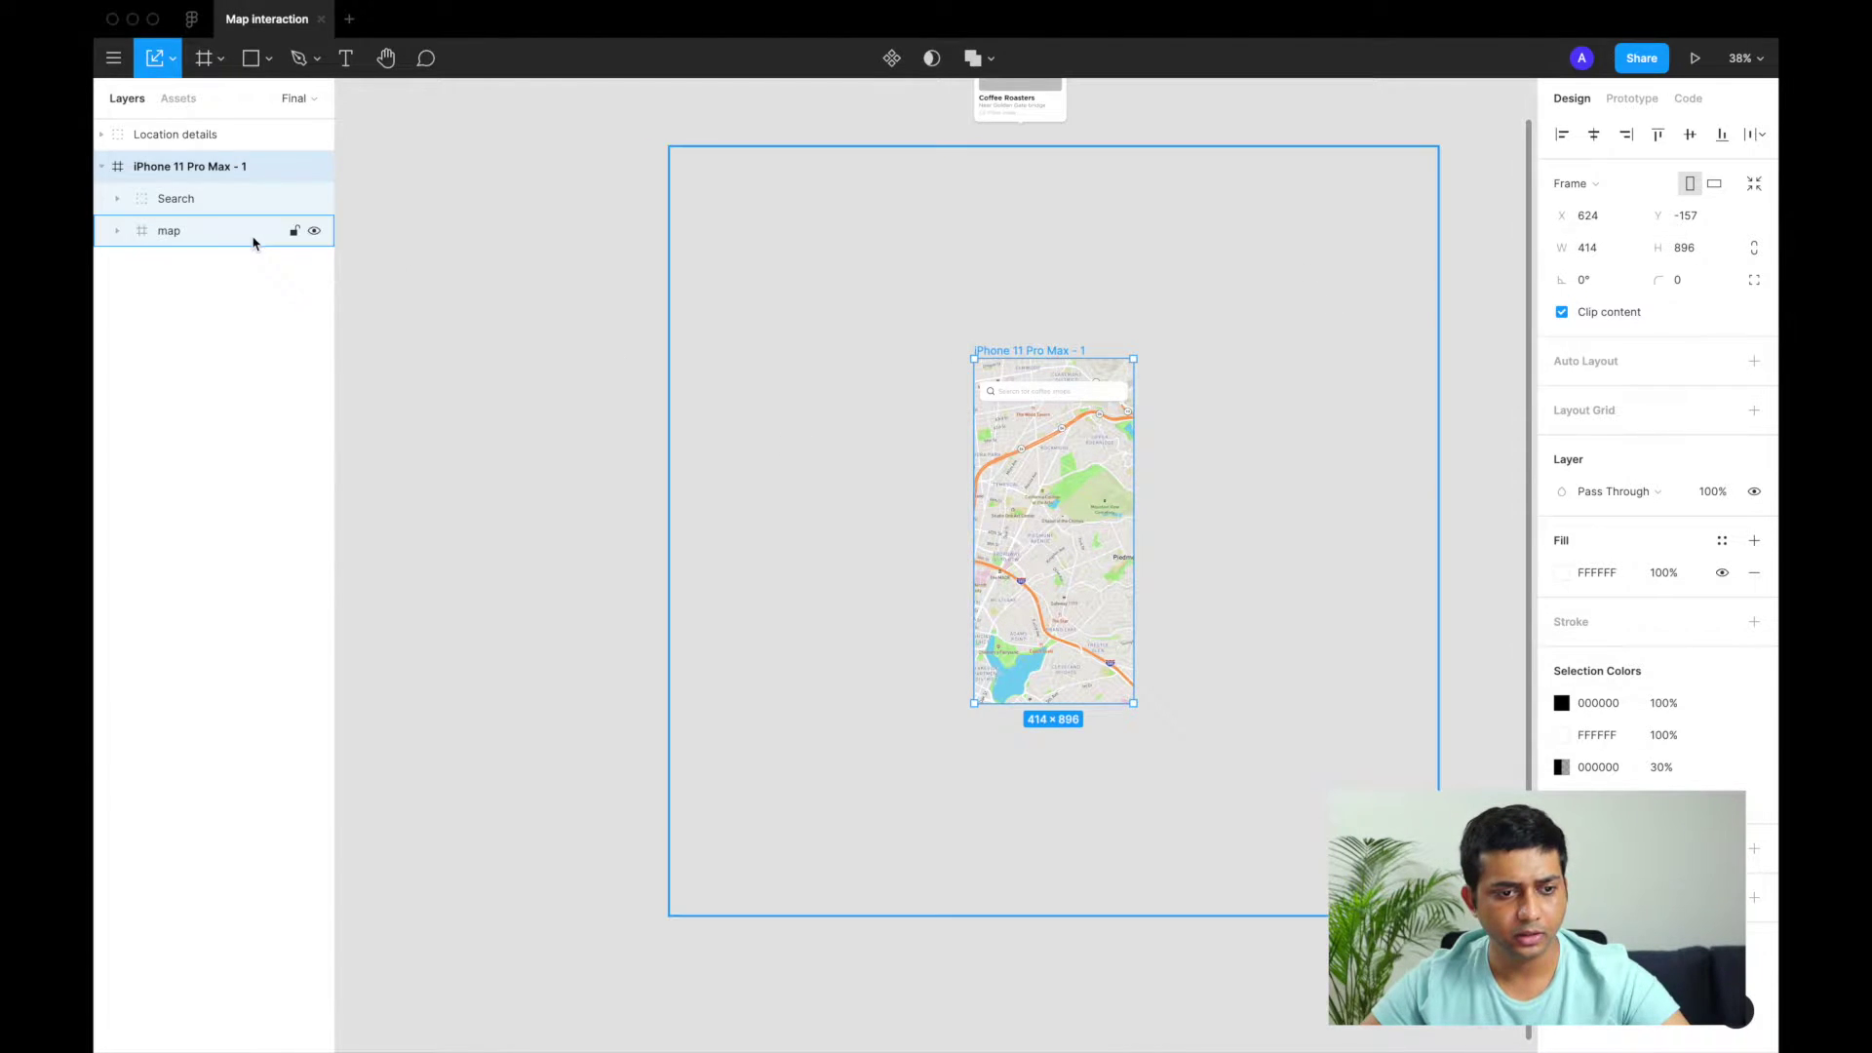
{"action": "left_click", "coordinate": [179, 234]}
{"action": "left_click", "coordinate": [1589, 248]}
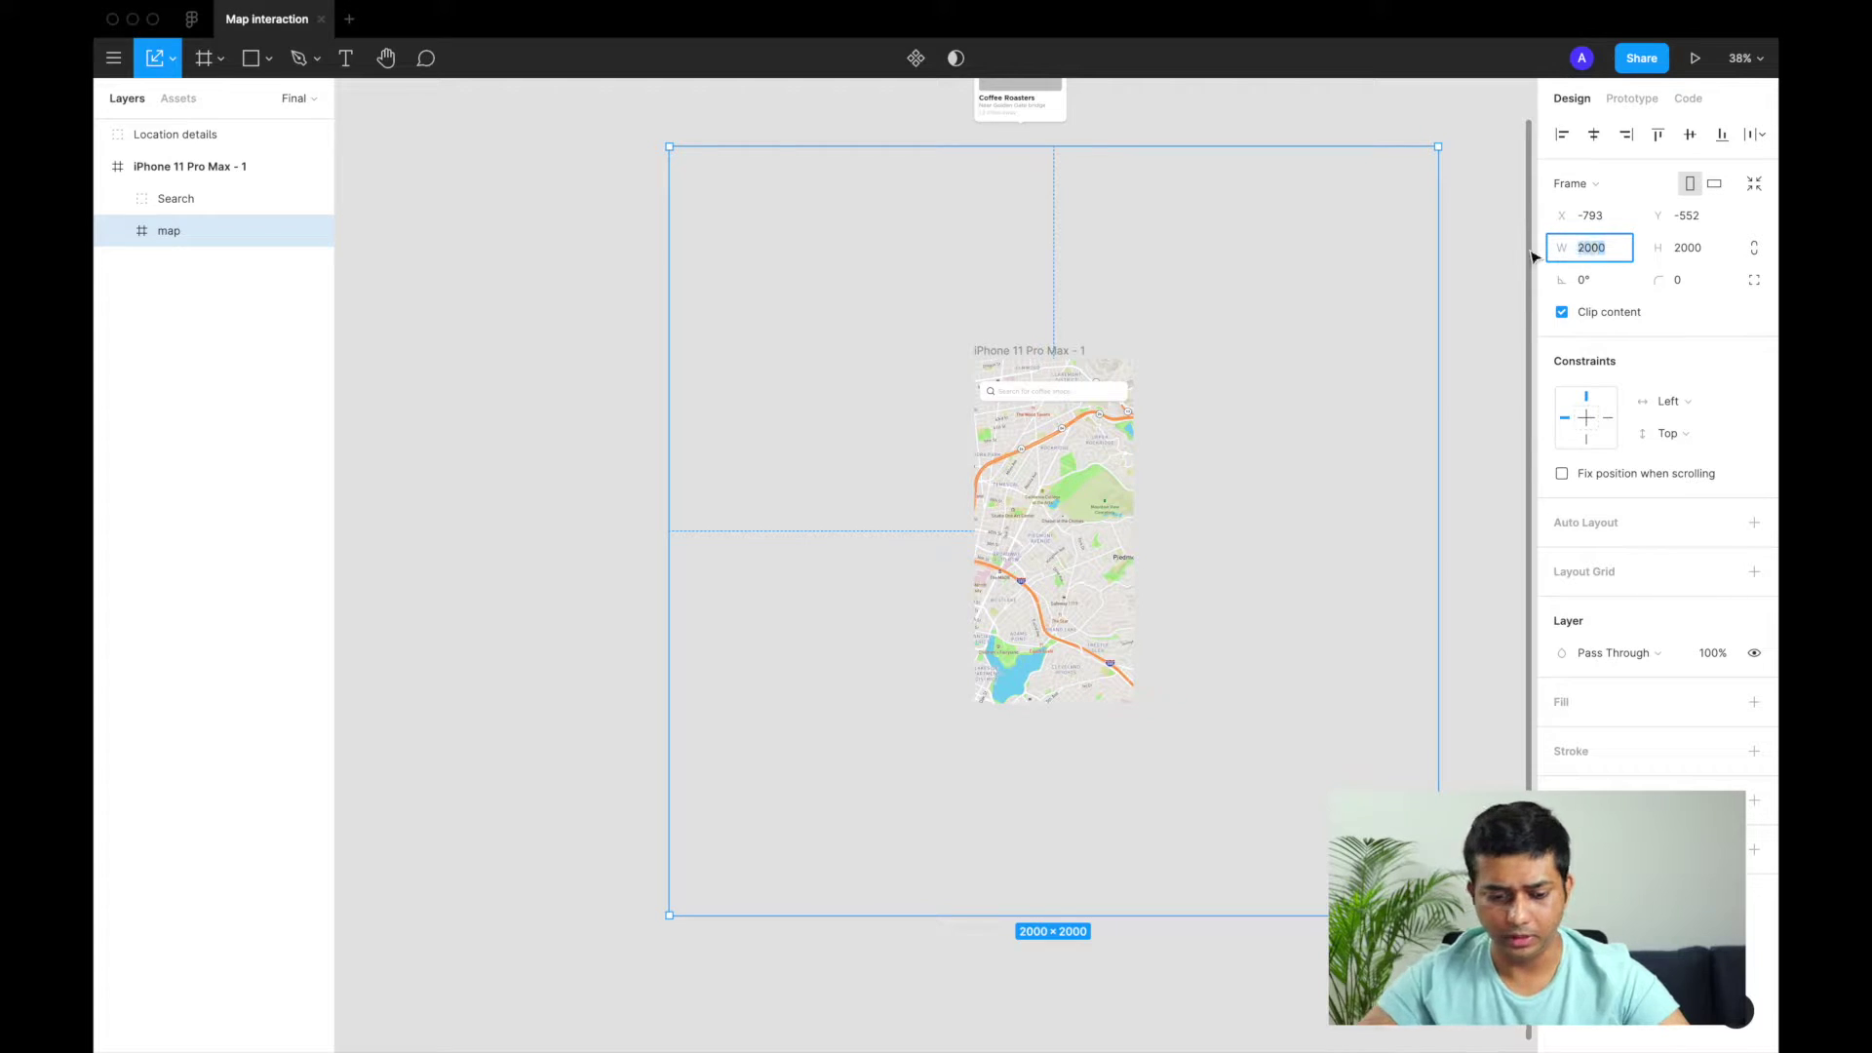
{"action": "type", "text": "414"}
{"action": "left_click", "coordinate": [1707, 251]}
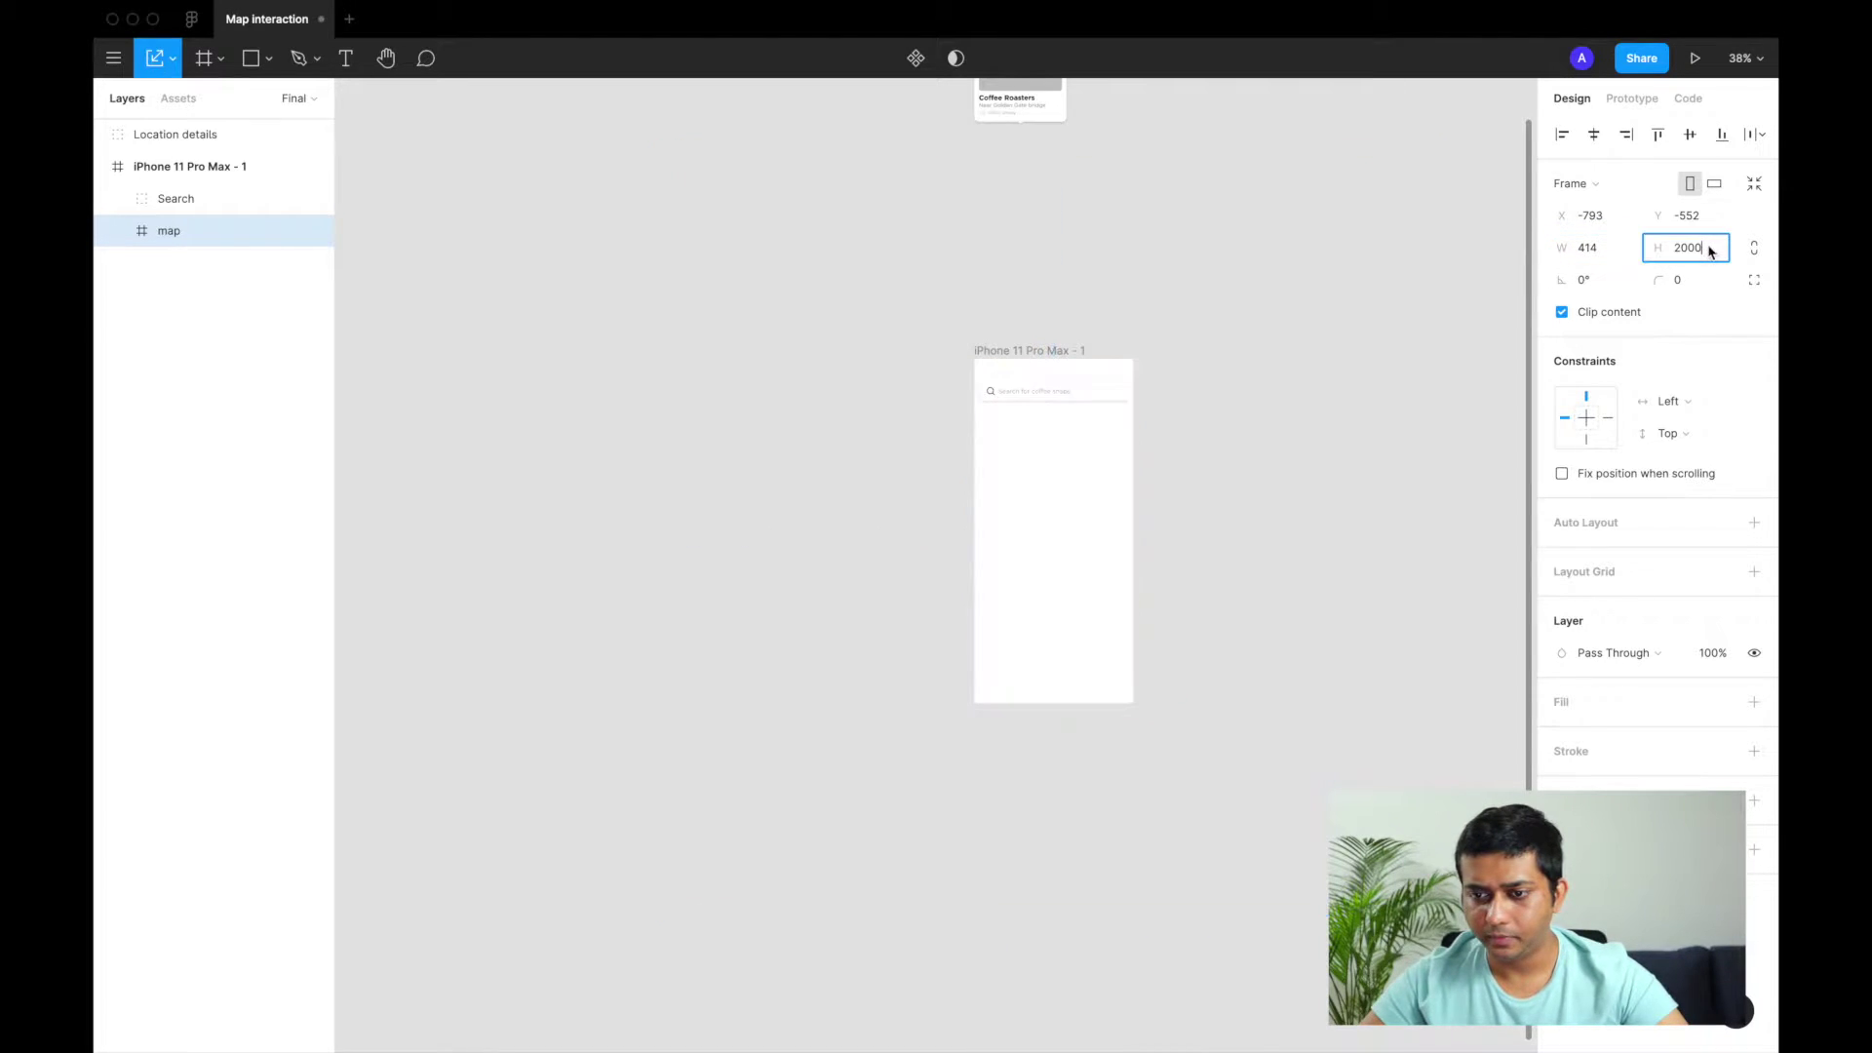
{"action": "type", "text": "89"}
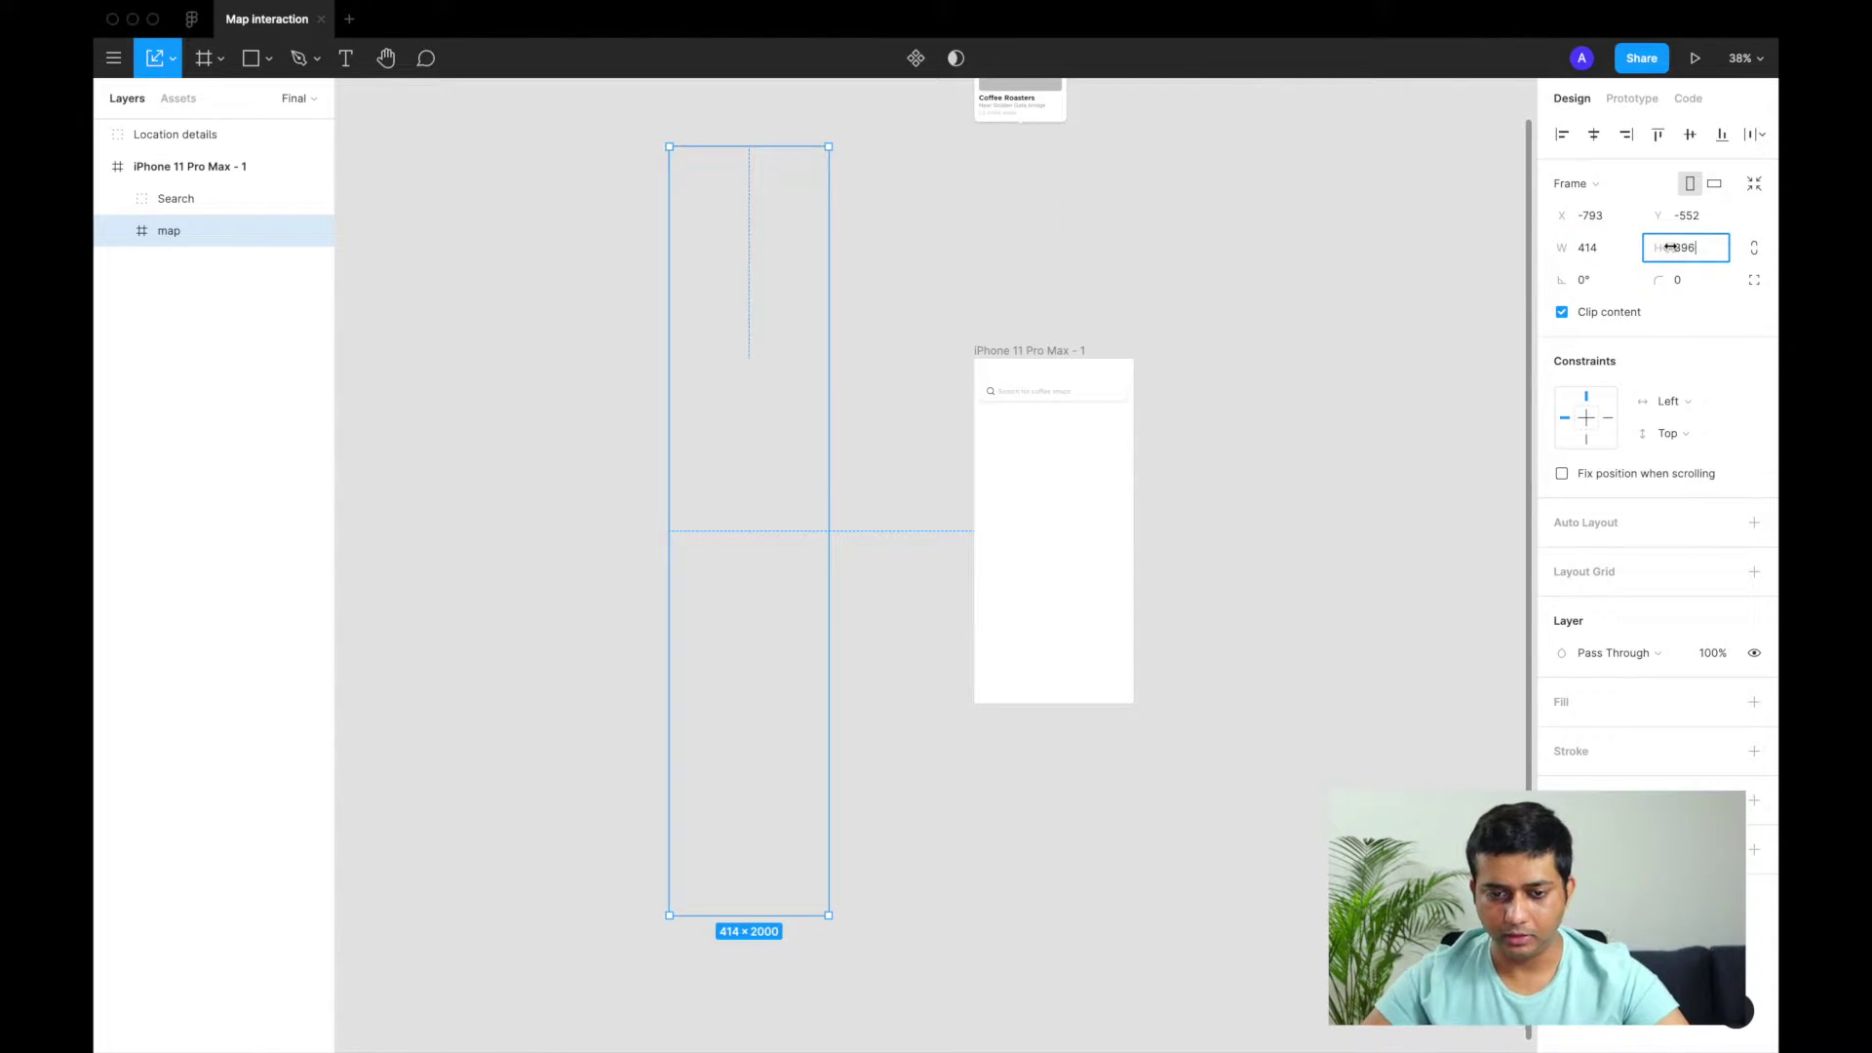
{"action": "type", "text": "6"}
{"action": "key", "text": "Return"}
{"action": "left_click", "coordinate": [1595, 137]}
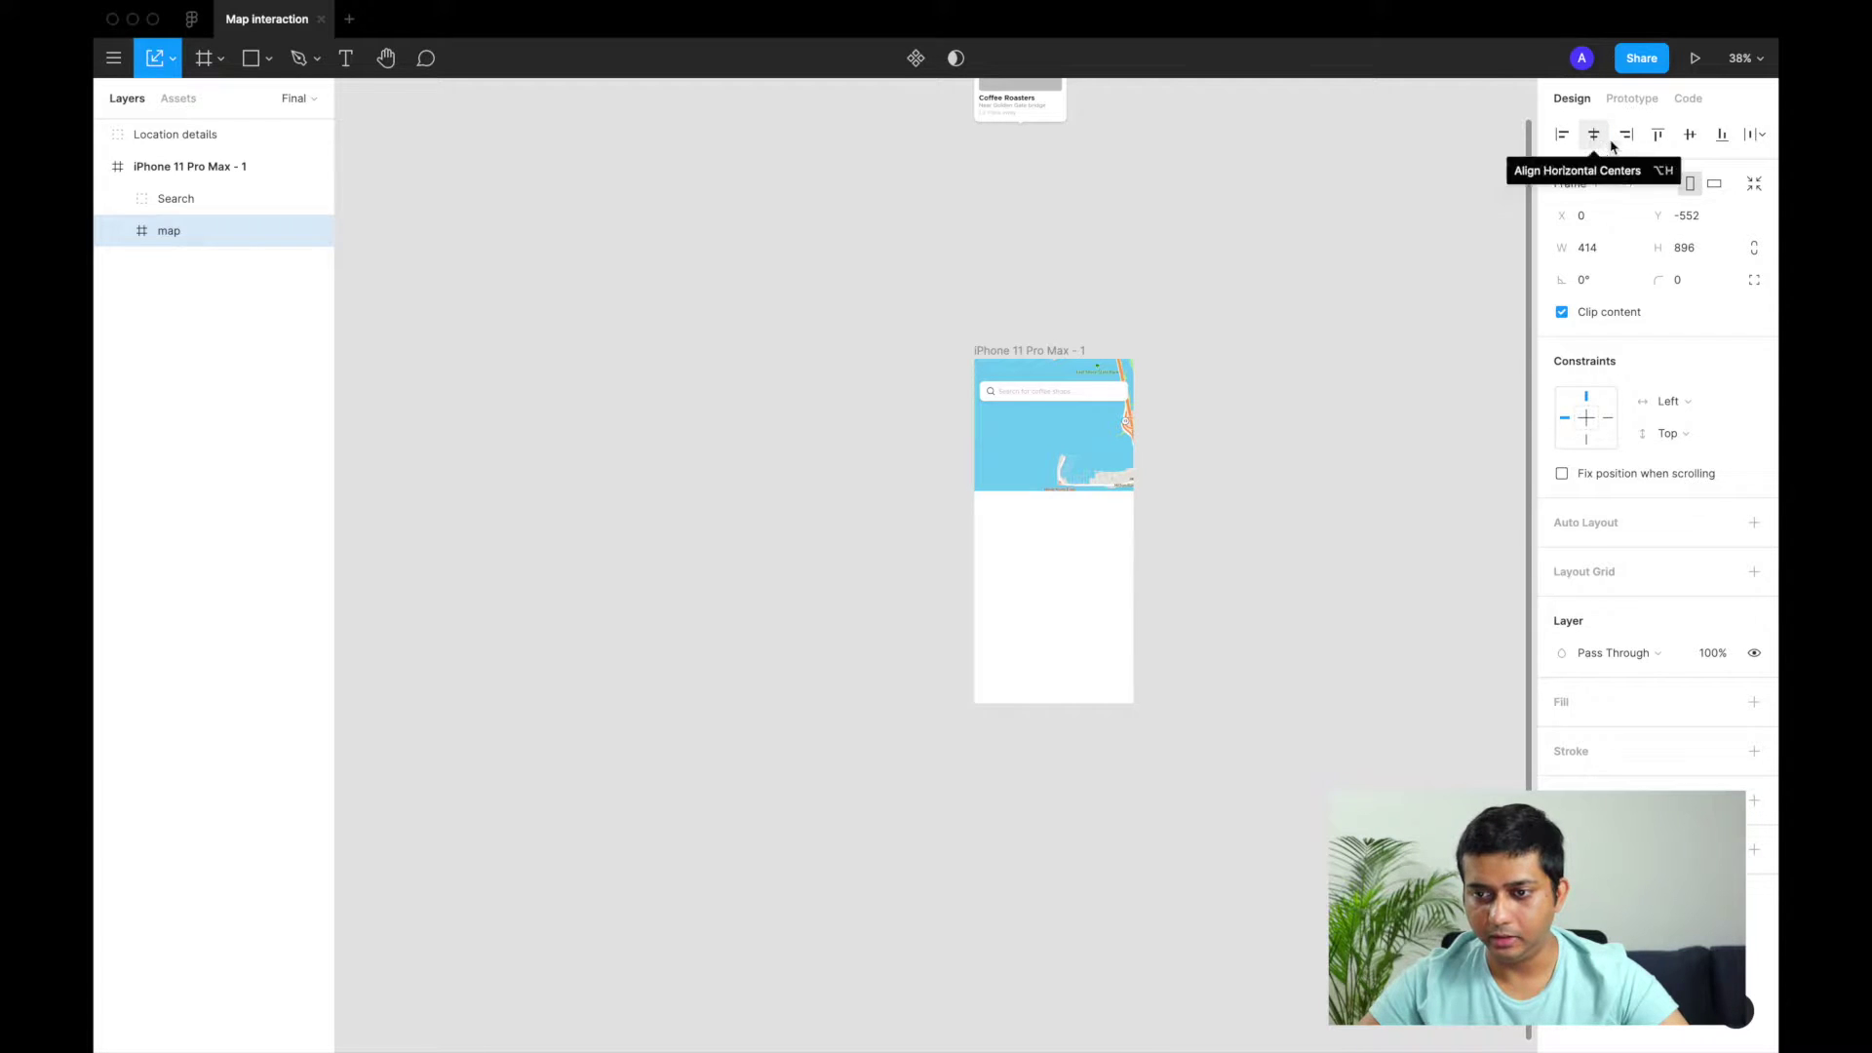
{"action": "left_click", "coordinate": [1690, 135]}
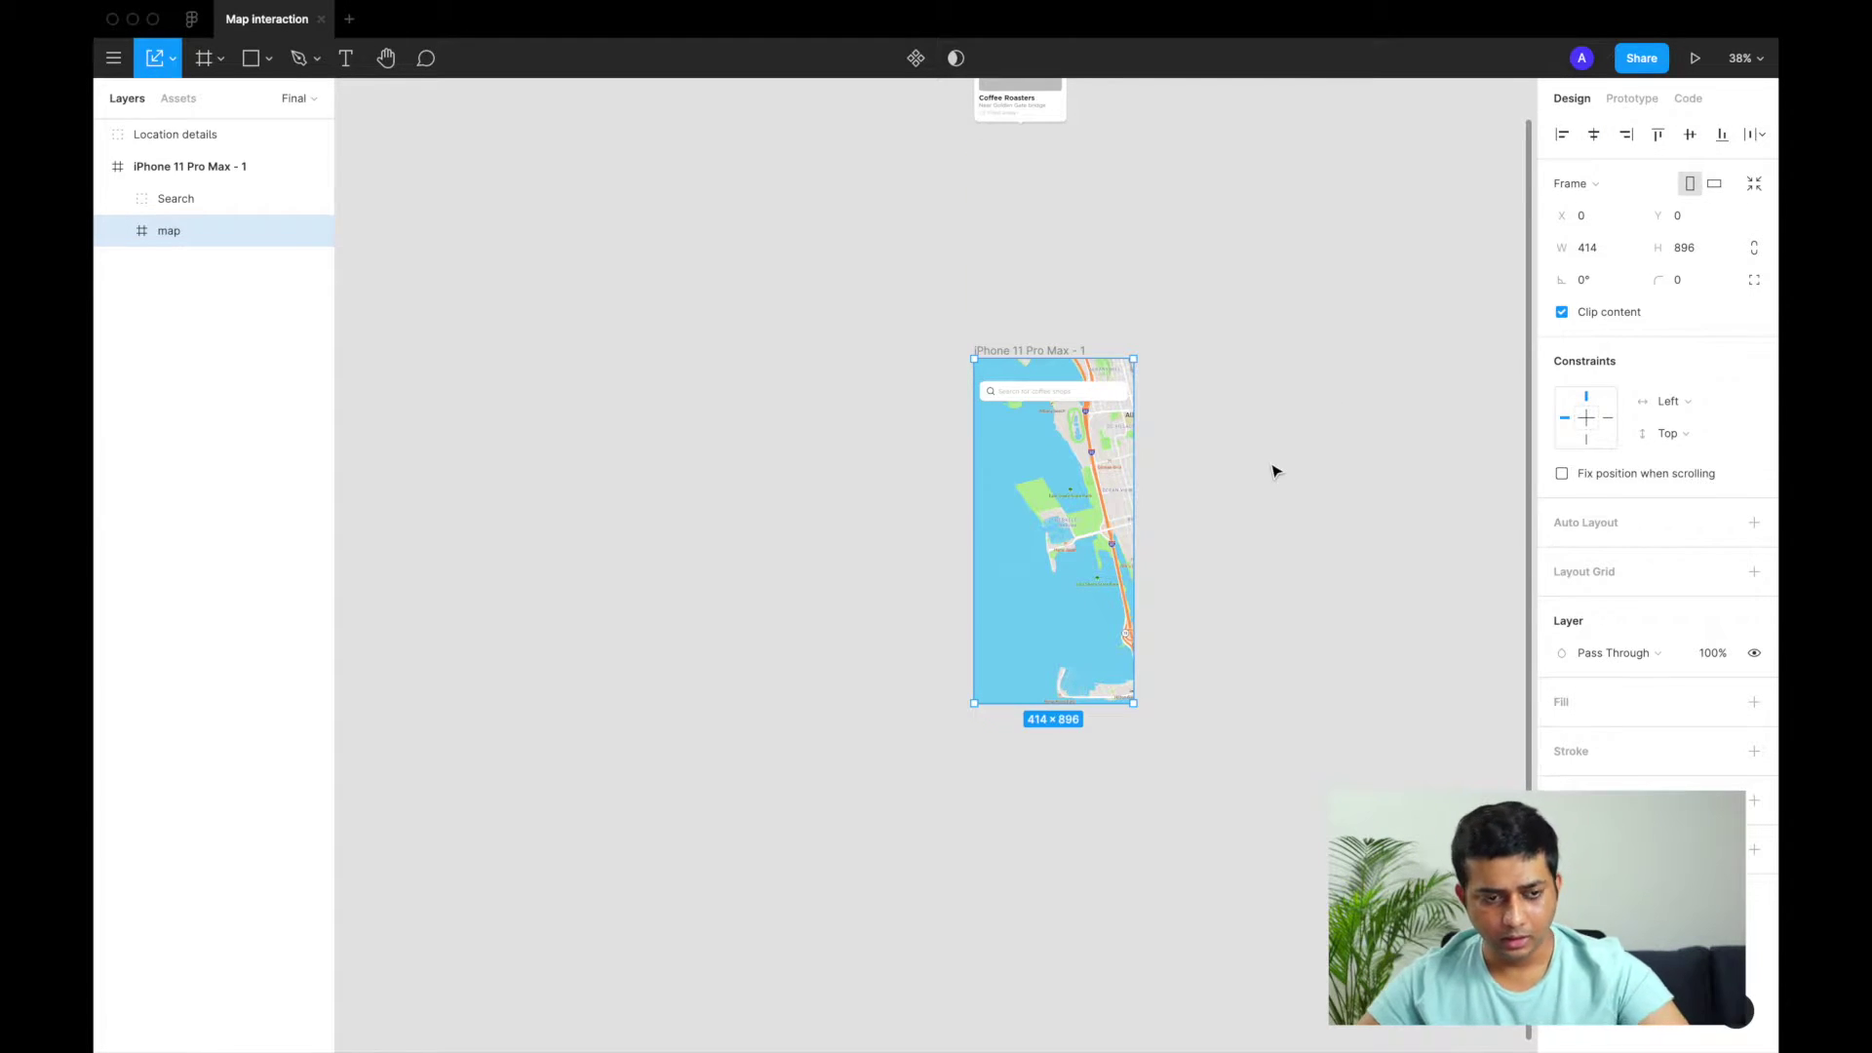
Centre the Mapsicle Map layer horizontally and vertically inside the map frame
{"action": "left_click", "coordinate": [116, 232]}
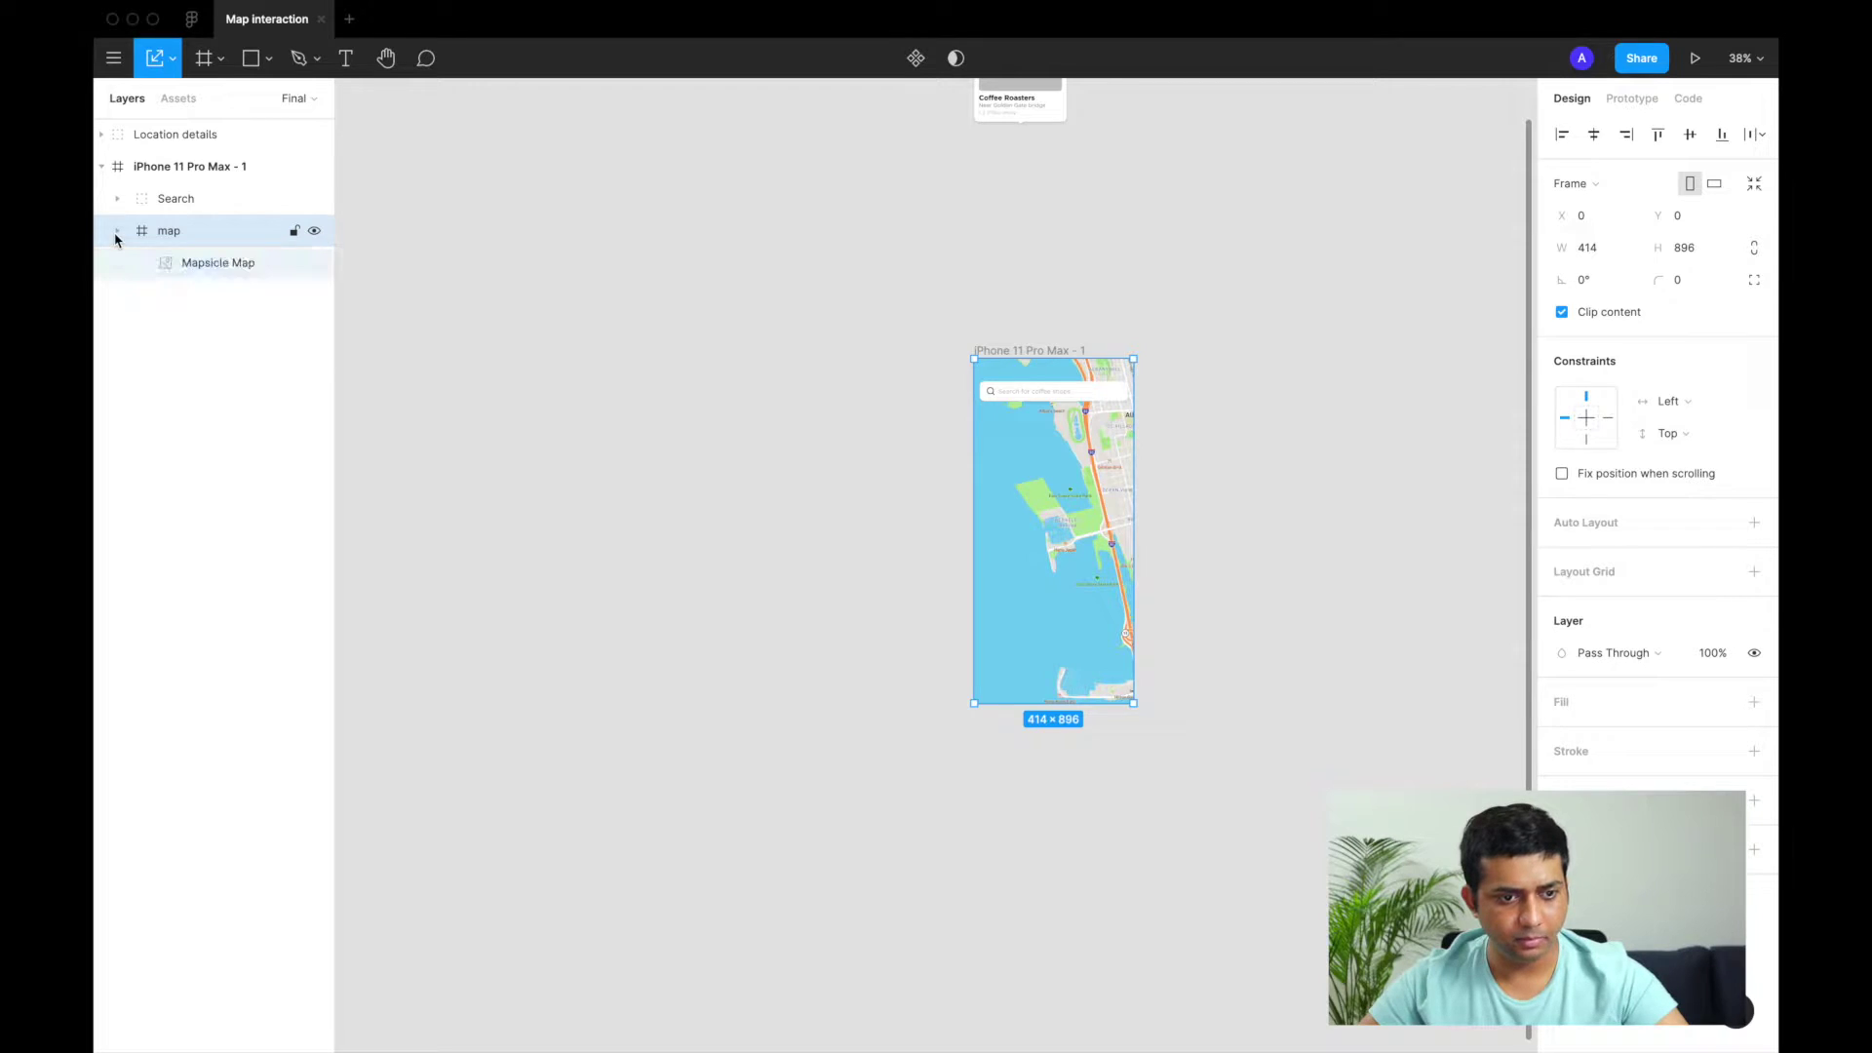
{"action": "left_click", "coordinate": [169, 265]}
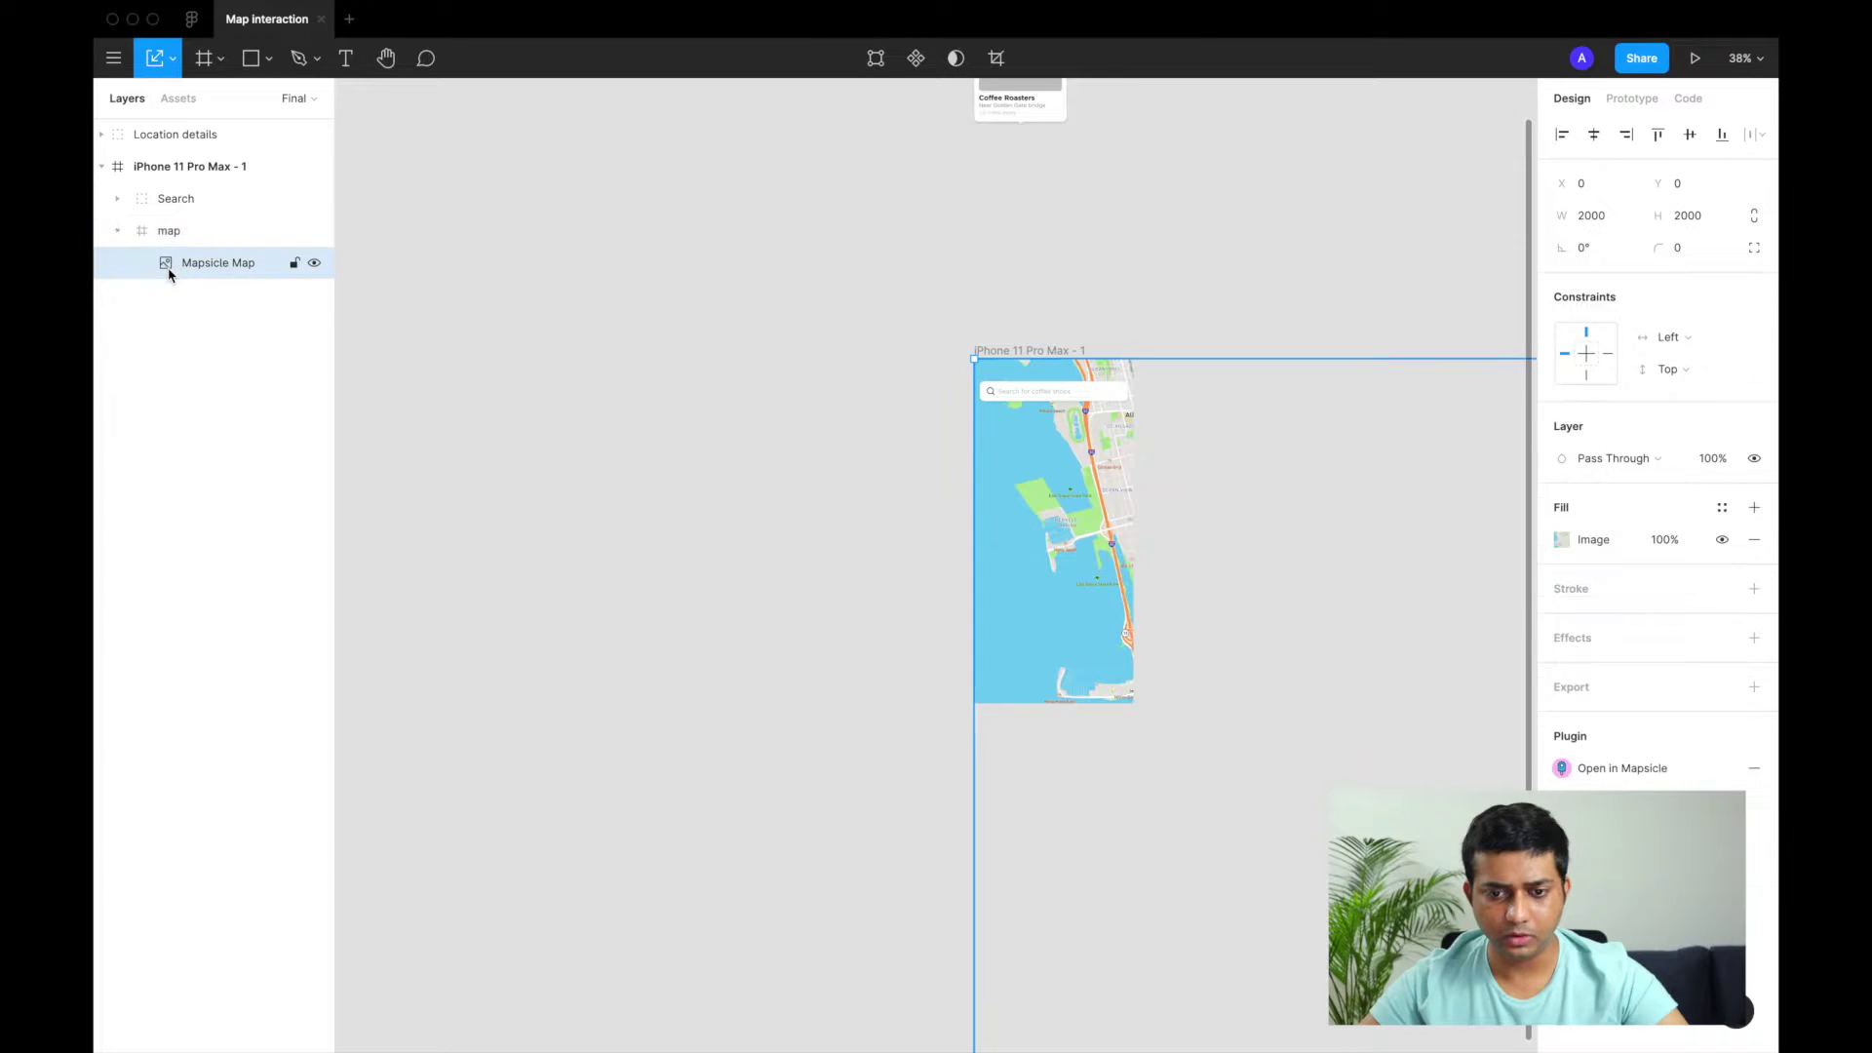
{"action": "left_click", "coordinate": [1593, 138]}
{"action": "left_click", "coordinate": [1691, 136]}
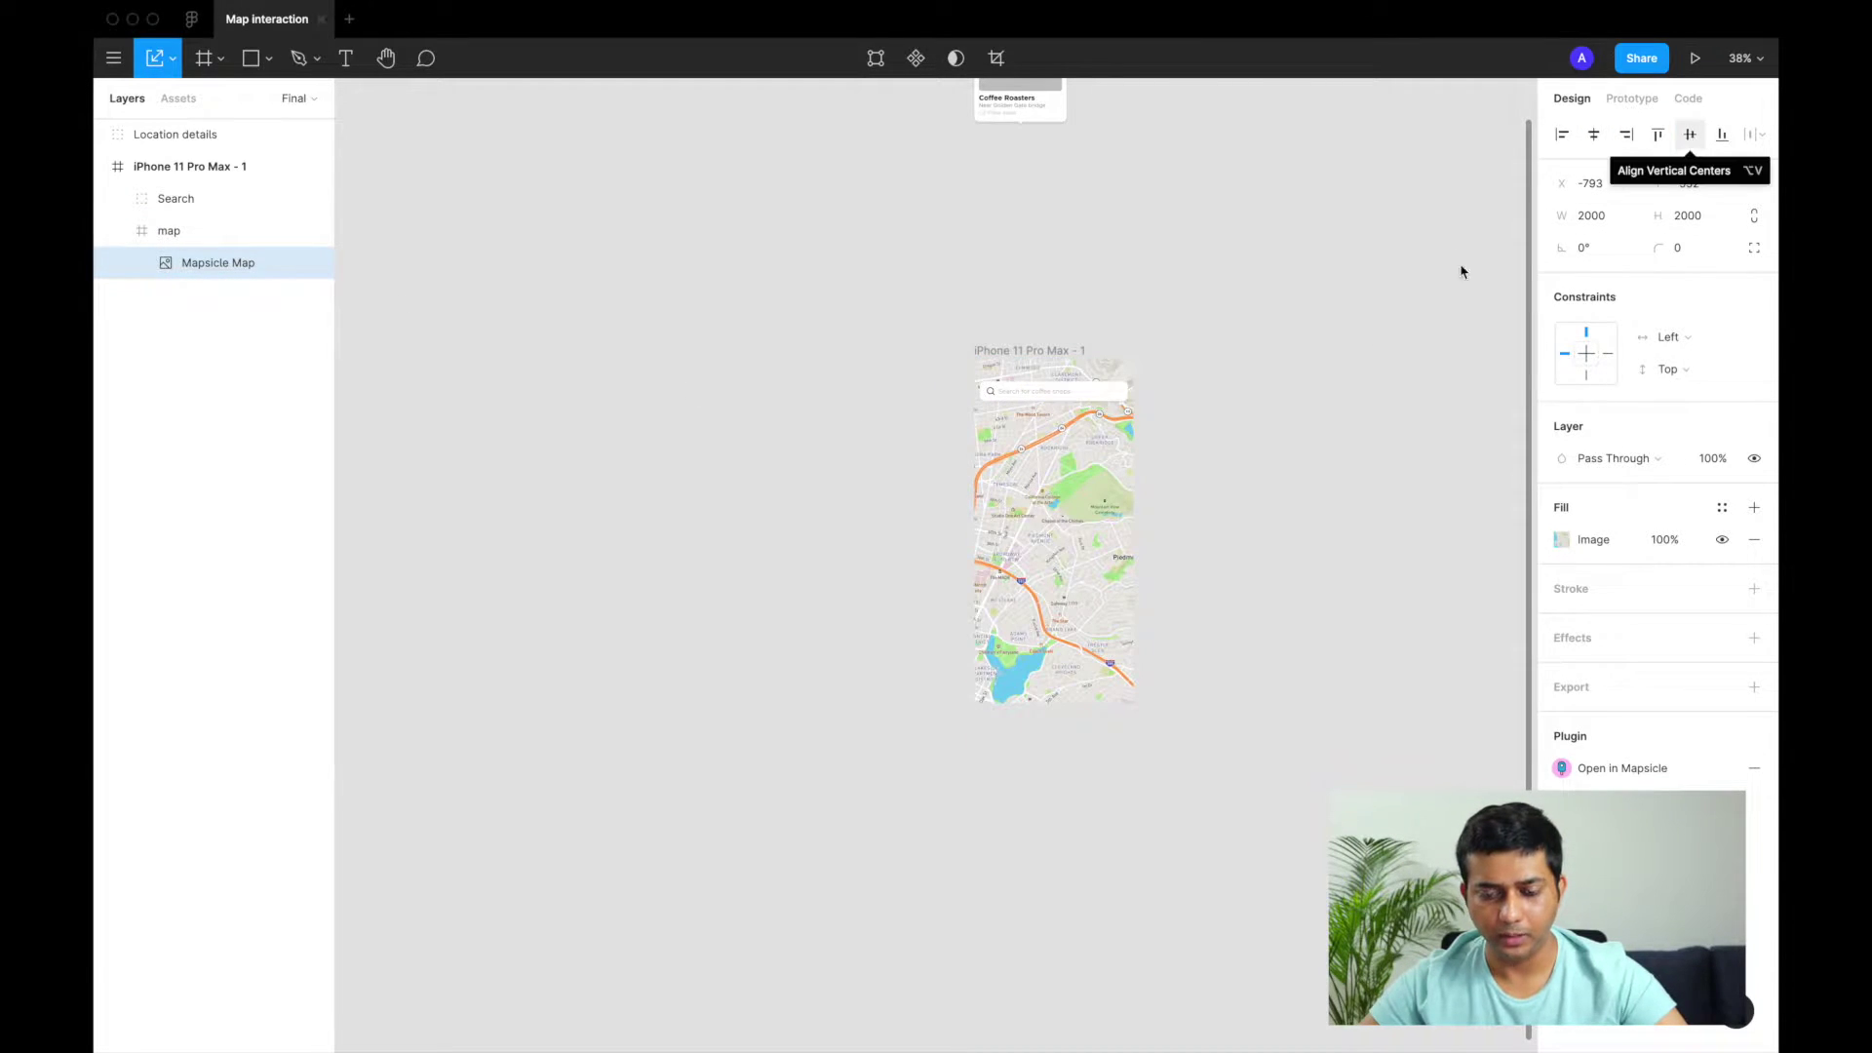
{"action": "key", "text": "shift+2"}
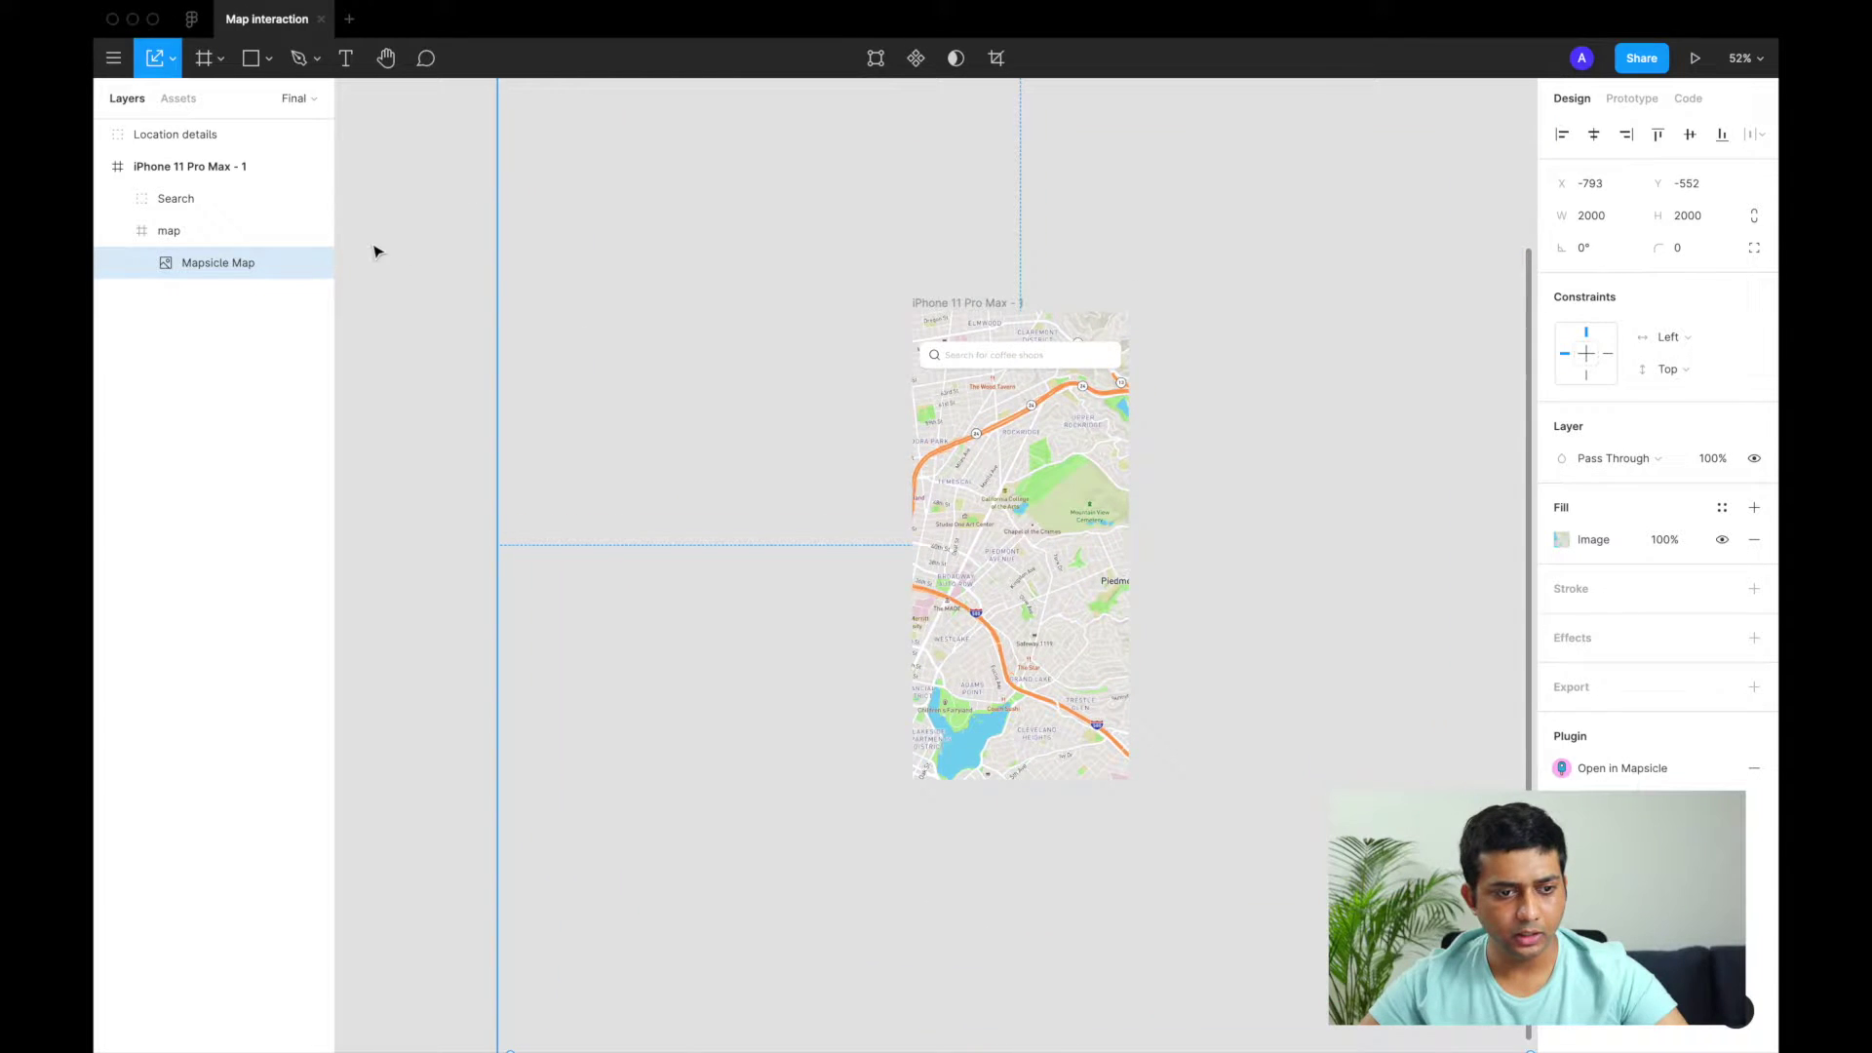
Turn off Clip content for both the map frame and the iPhone 11 Pro Max frame to expose the whole map
{"action": "left_click", "coordinate": [209, 230]}
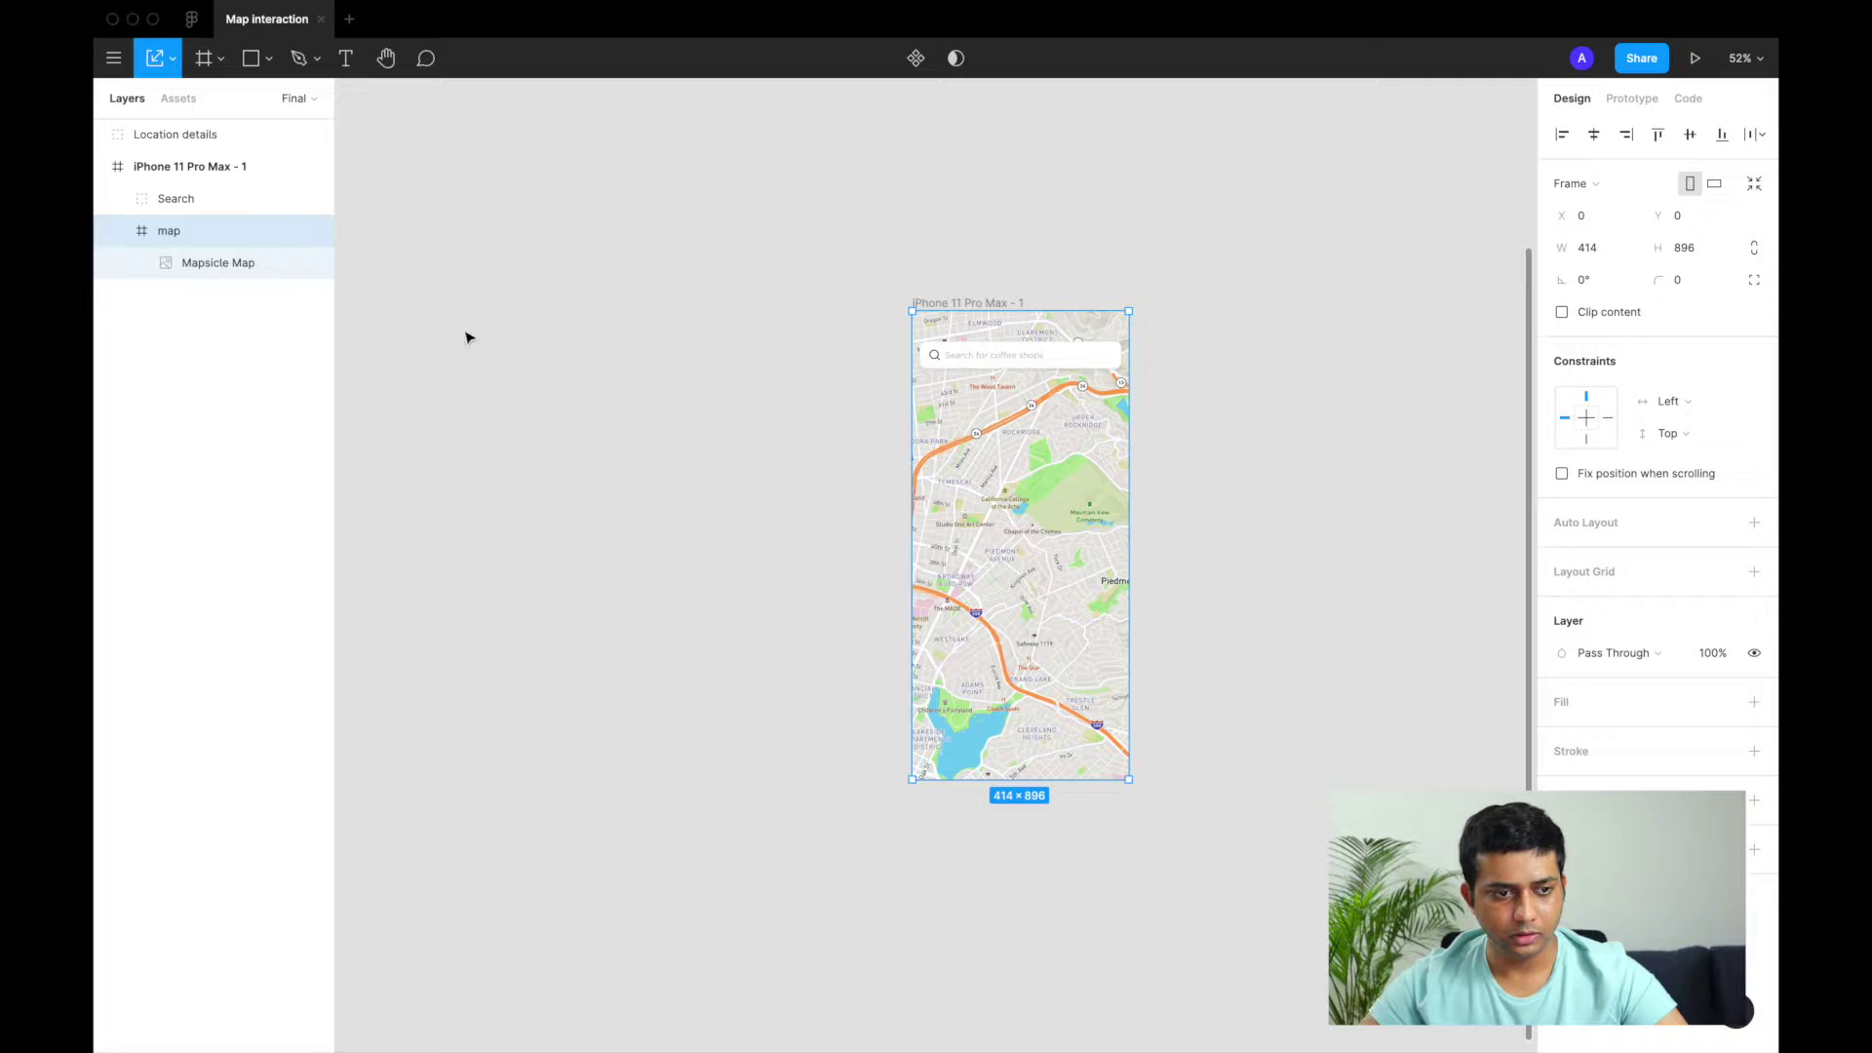
{"action": "left_click", "coordinate": [234, 167]}
{"action": "left_click", "coordinate": [1561, 312]}
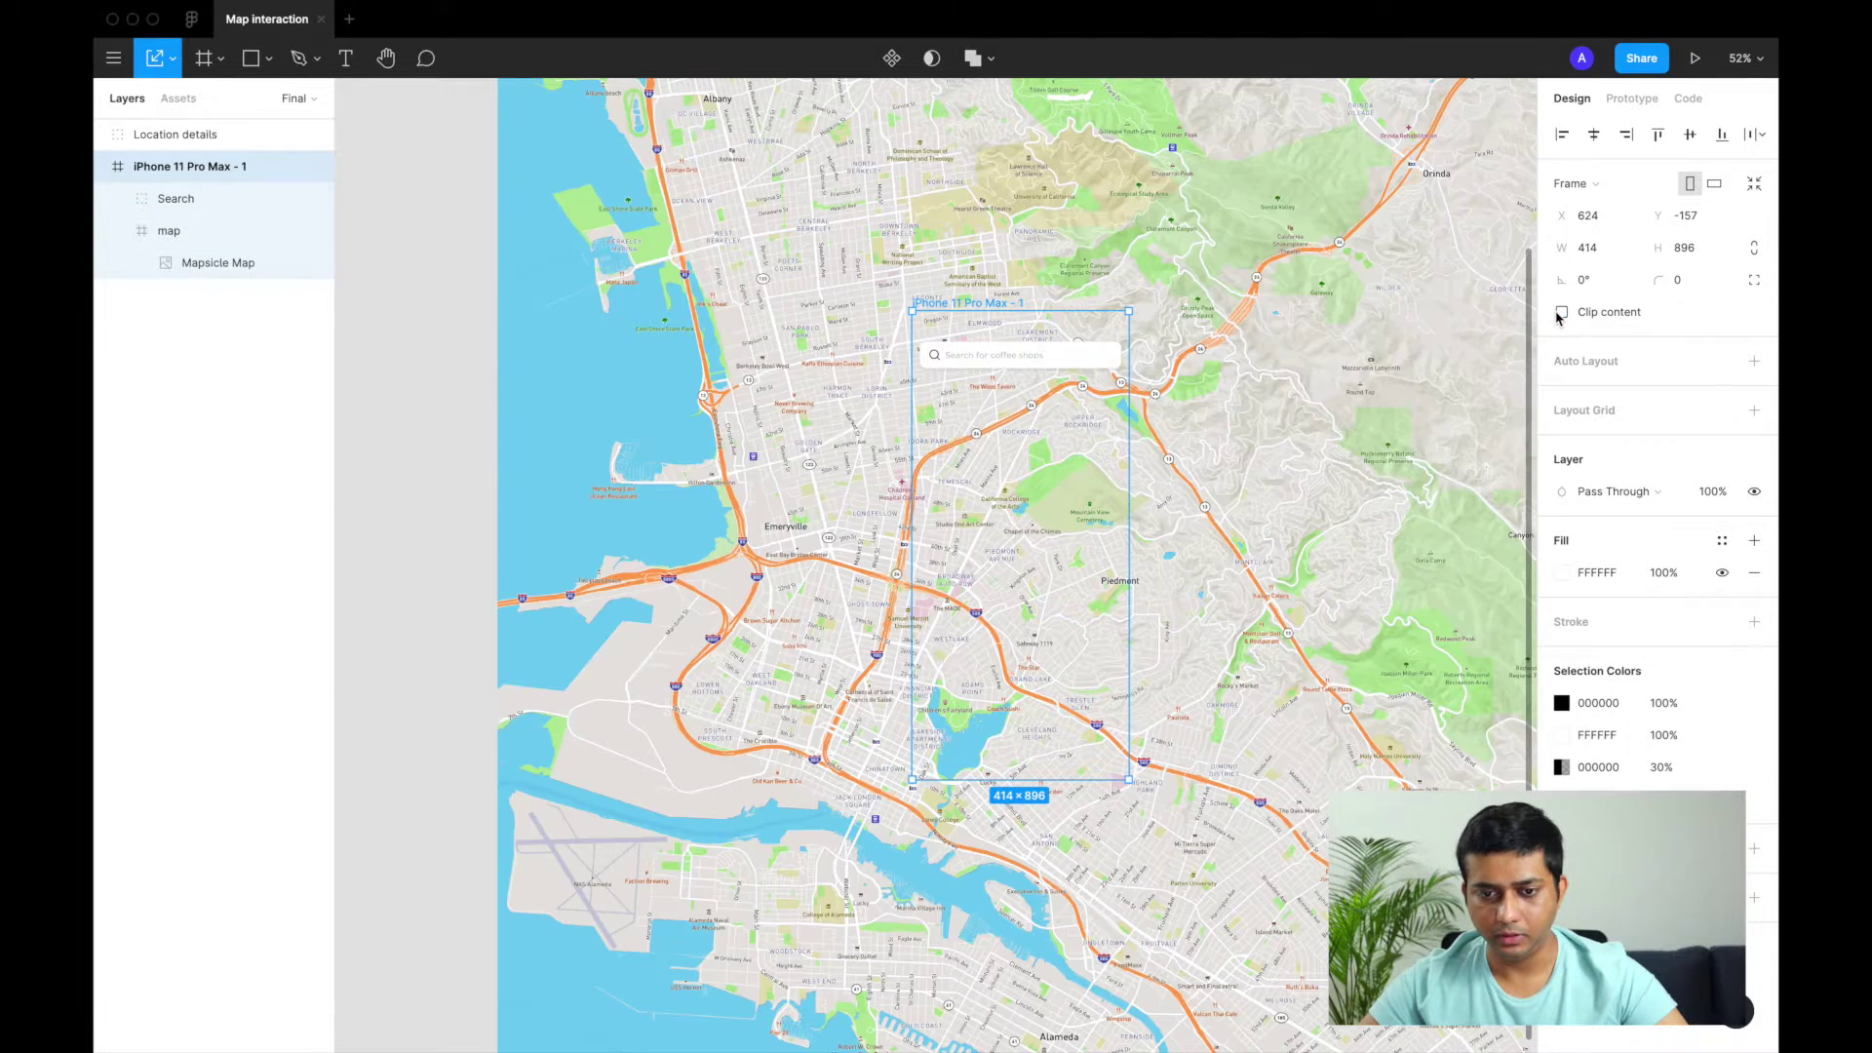
{"action": "scroll", "coordinate": [975, 585], "scroll_direction": "right", "scroll_amount": 2}
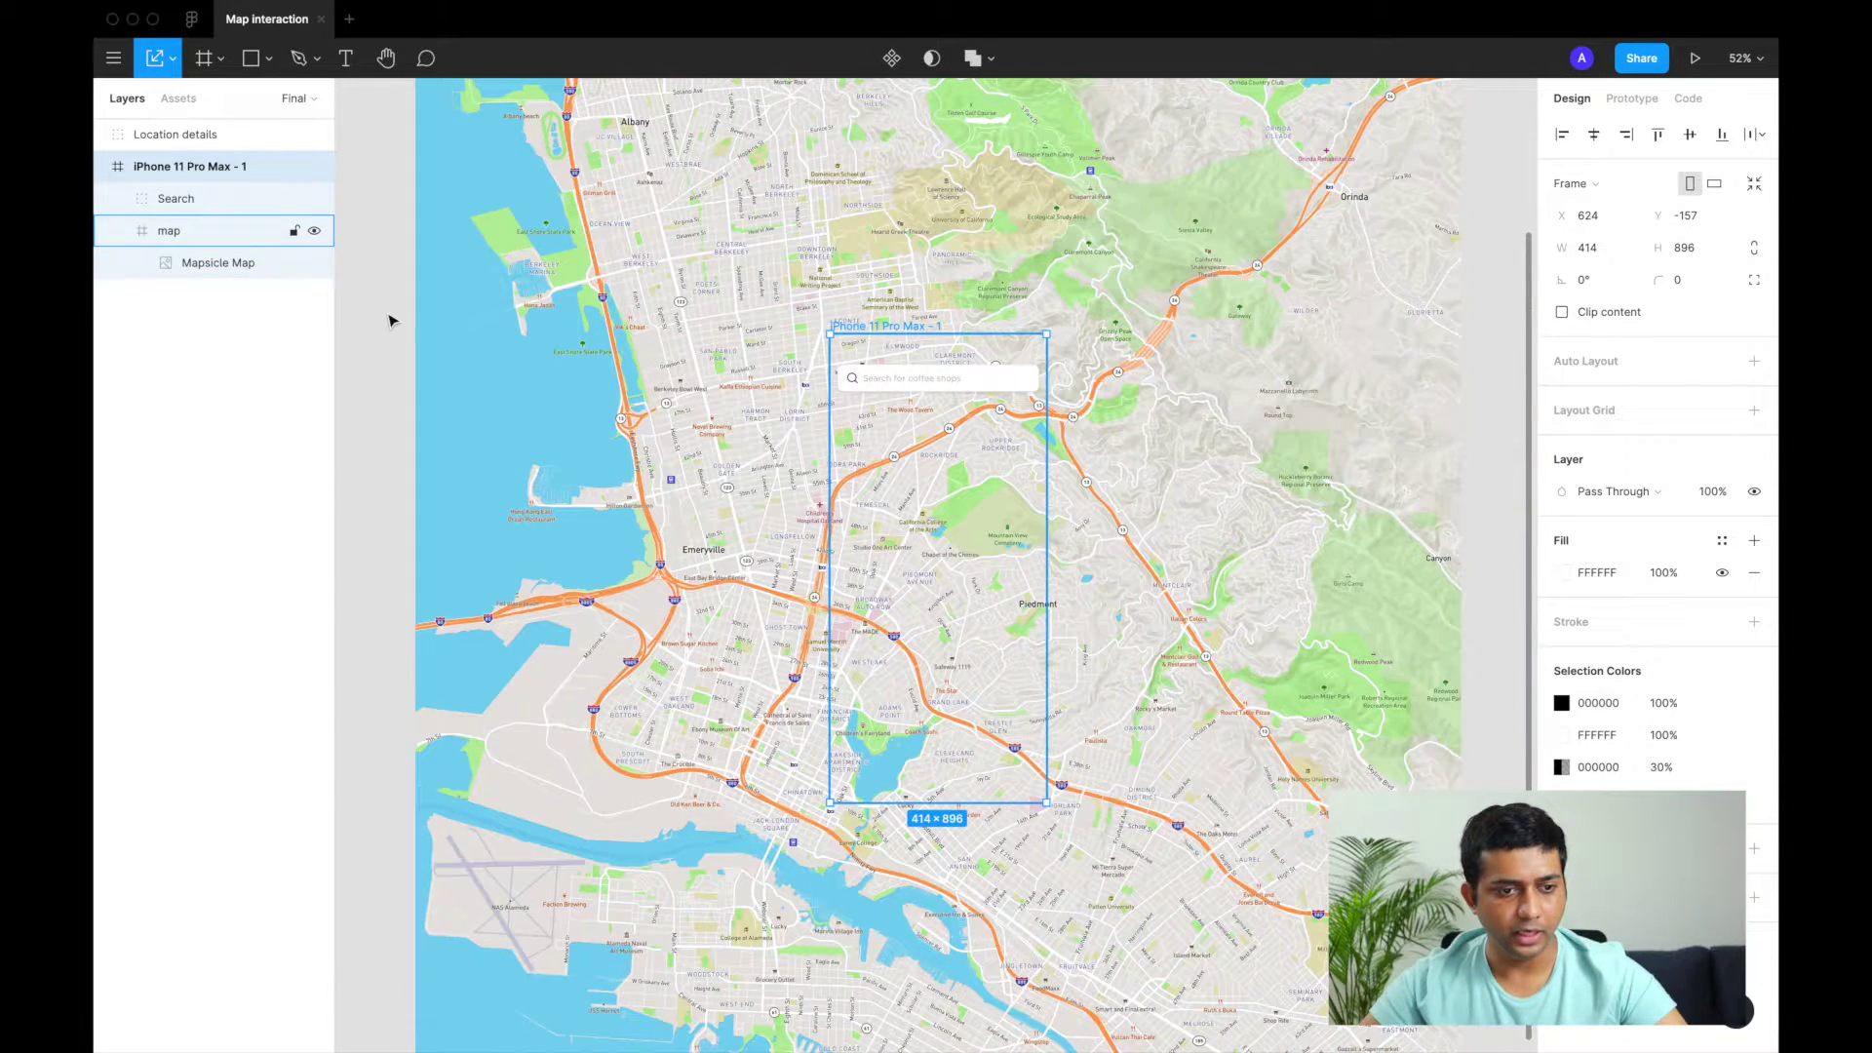
Turn Clip content back on for the map frame and collapse its layer contents
{"action": "left_click", "coordinate": [170, 232]}
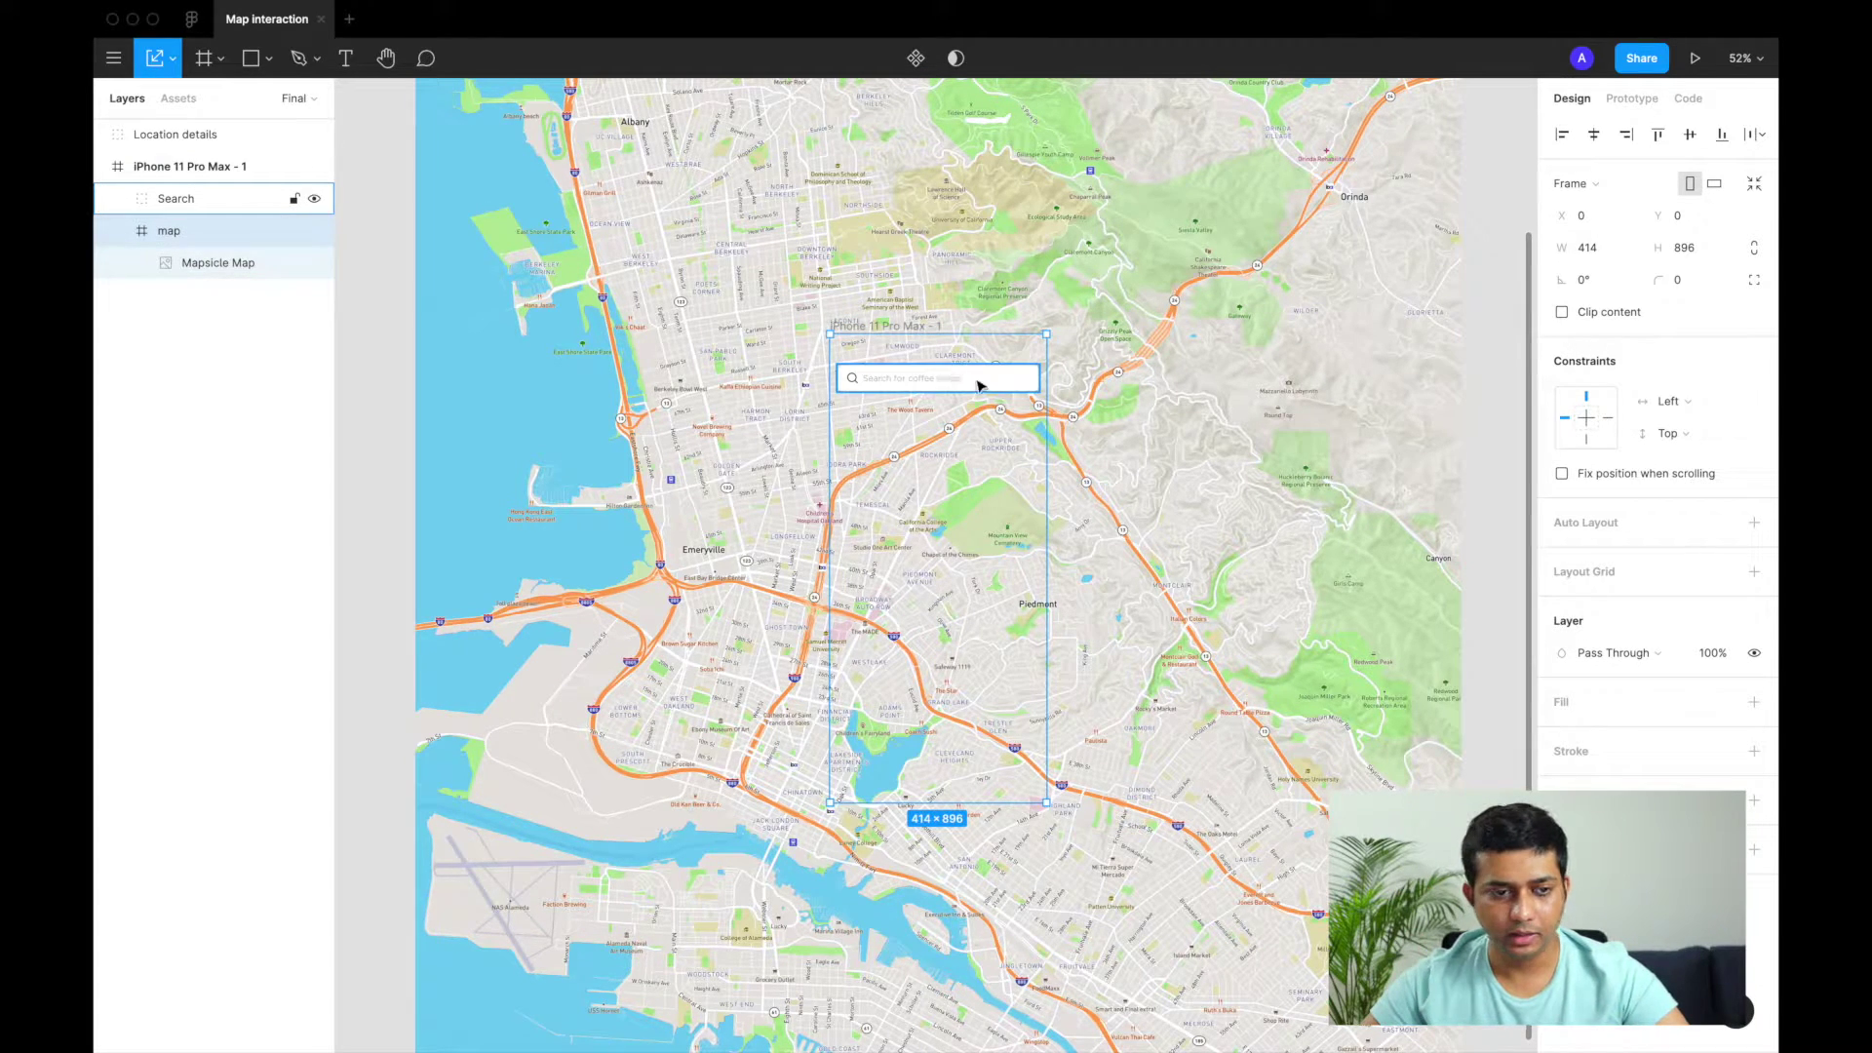
{"action": "left_click", "coordinate": [1562, 312]}
{"action": "scroll", "coordinate": [760, 617], "scroll_direction": "up", "scroll_amount": 3}
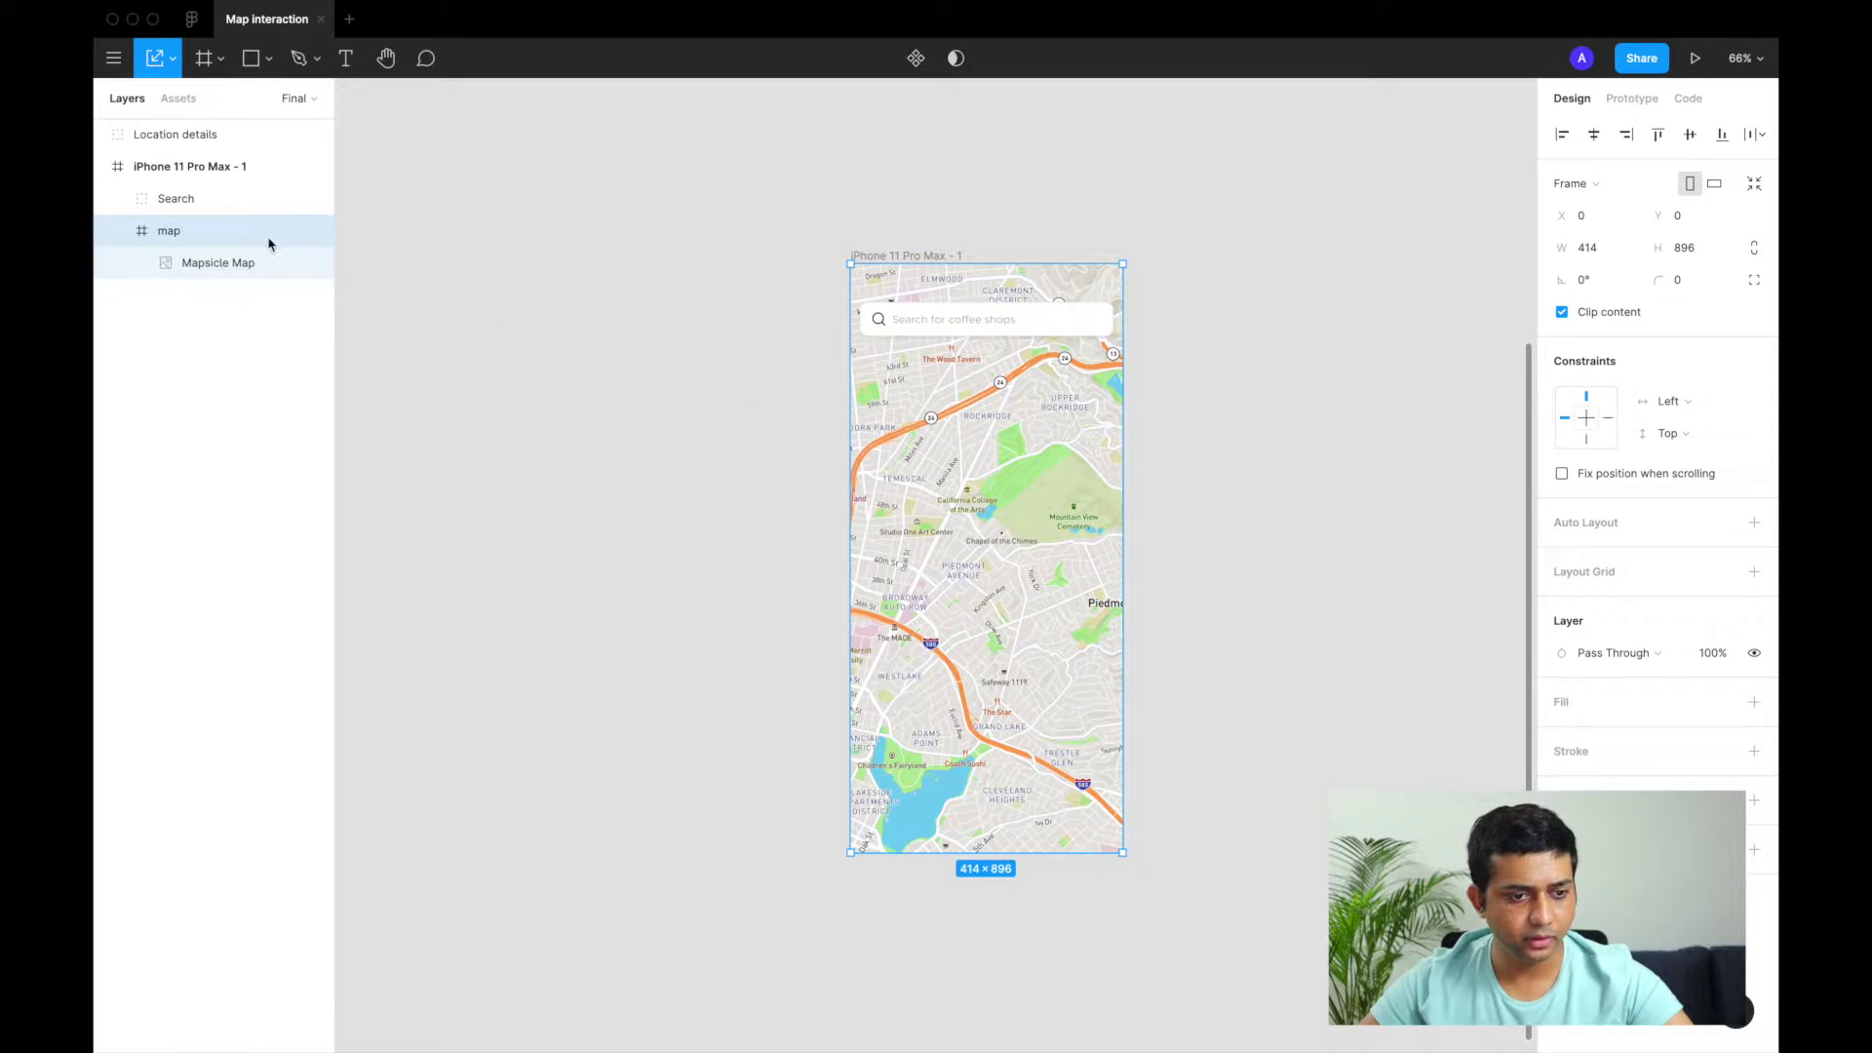
{"action": "left_click", "coordinate": [118, 232]}
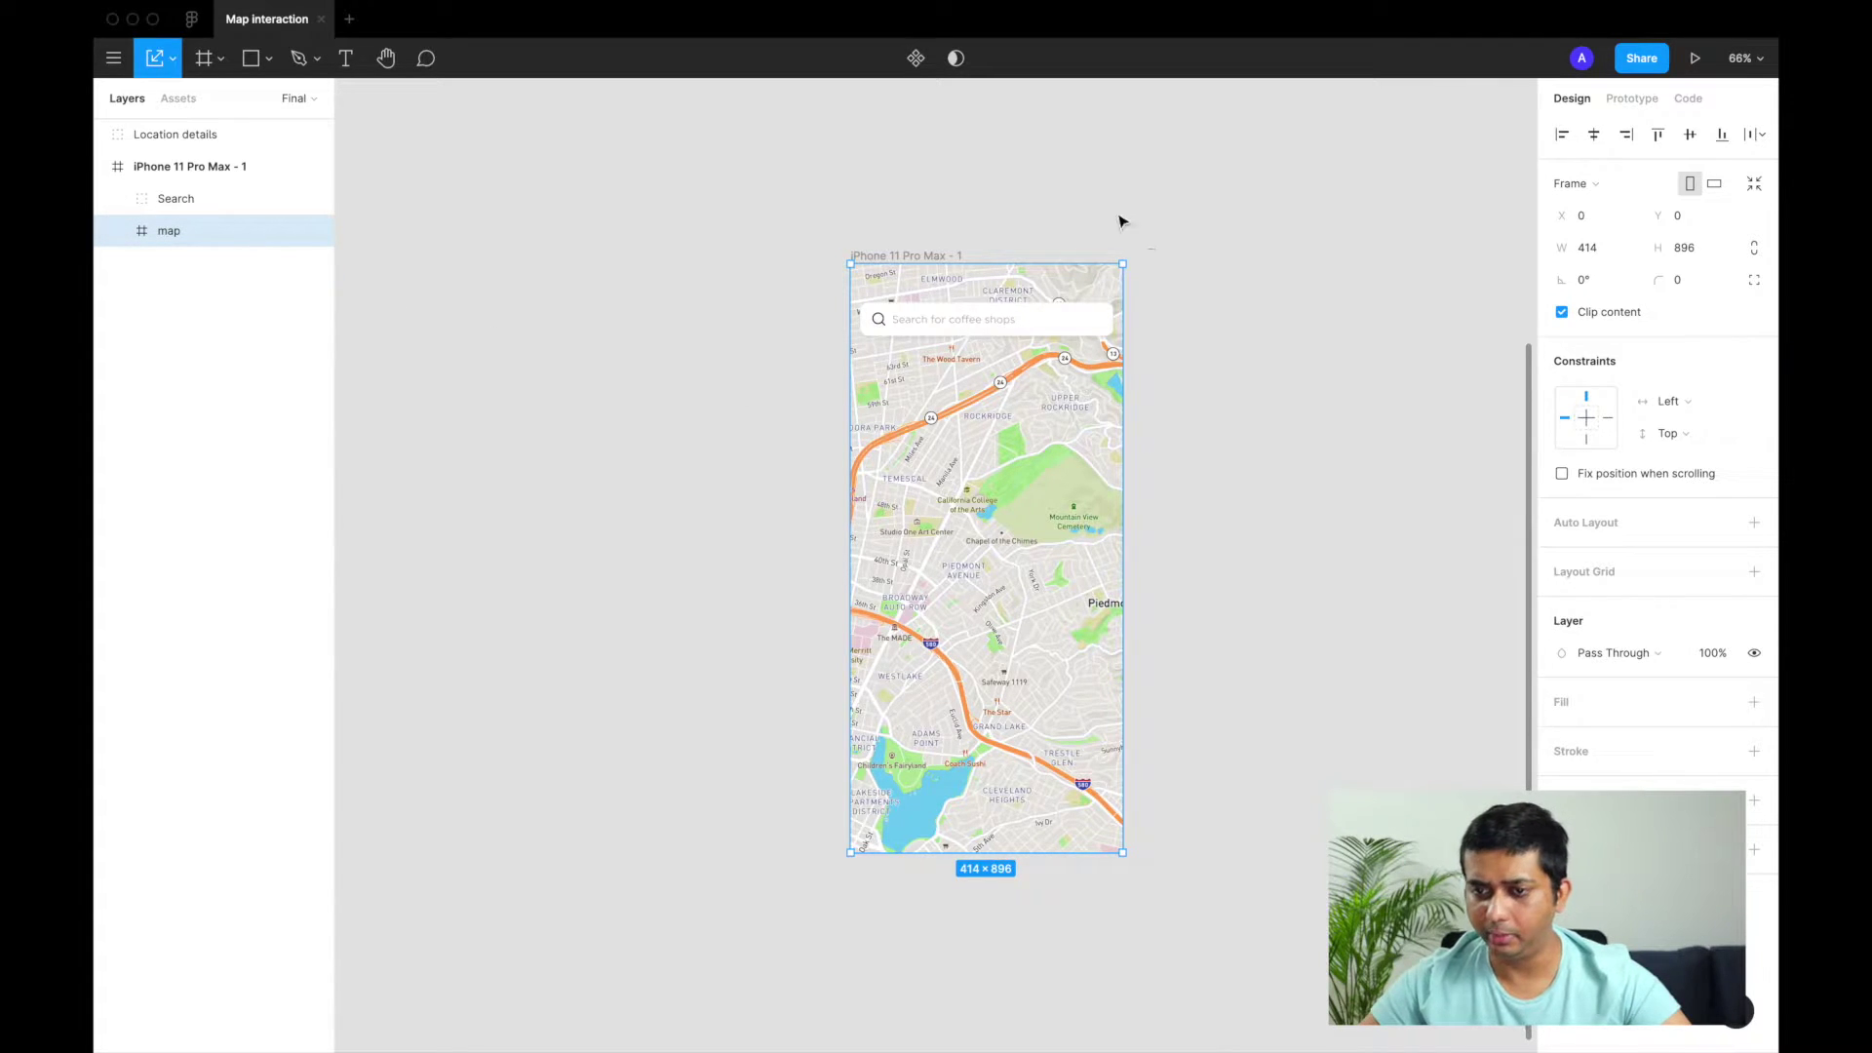
Set the map frame's overflow behavior to Horizontal & Vertical Scrolling
{"action": "left_click", "coordinate": [1634, 98]}
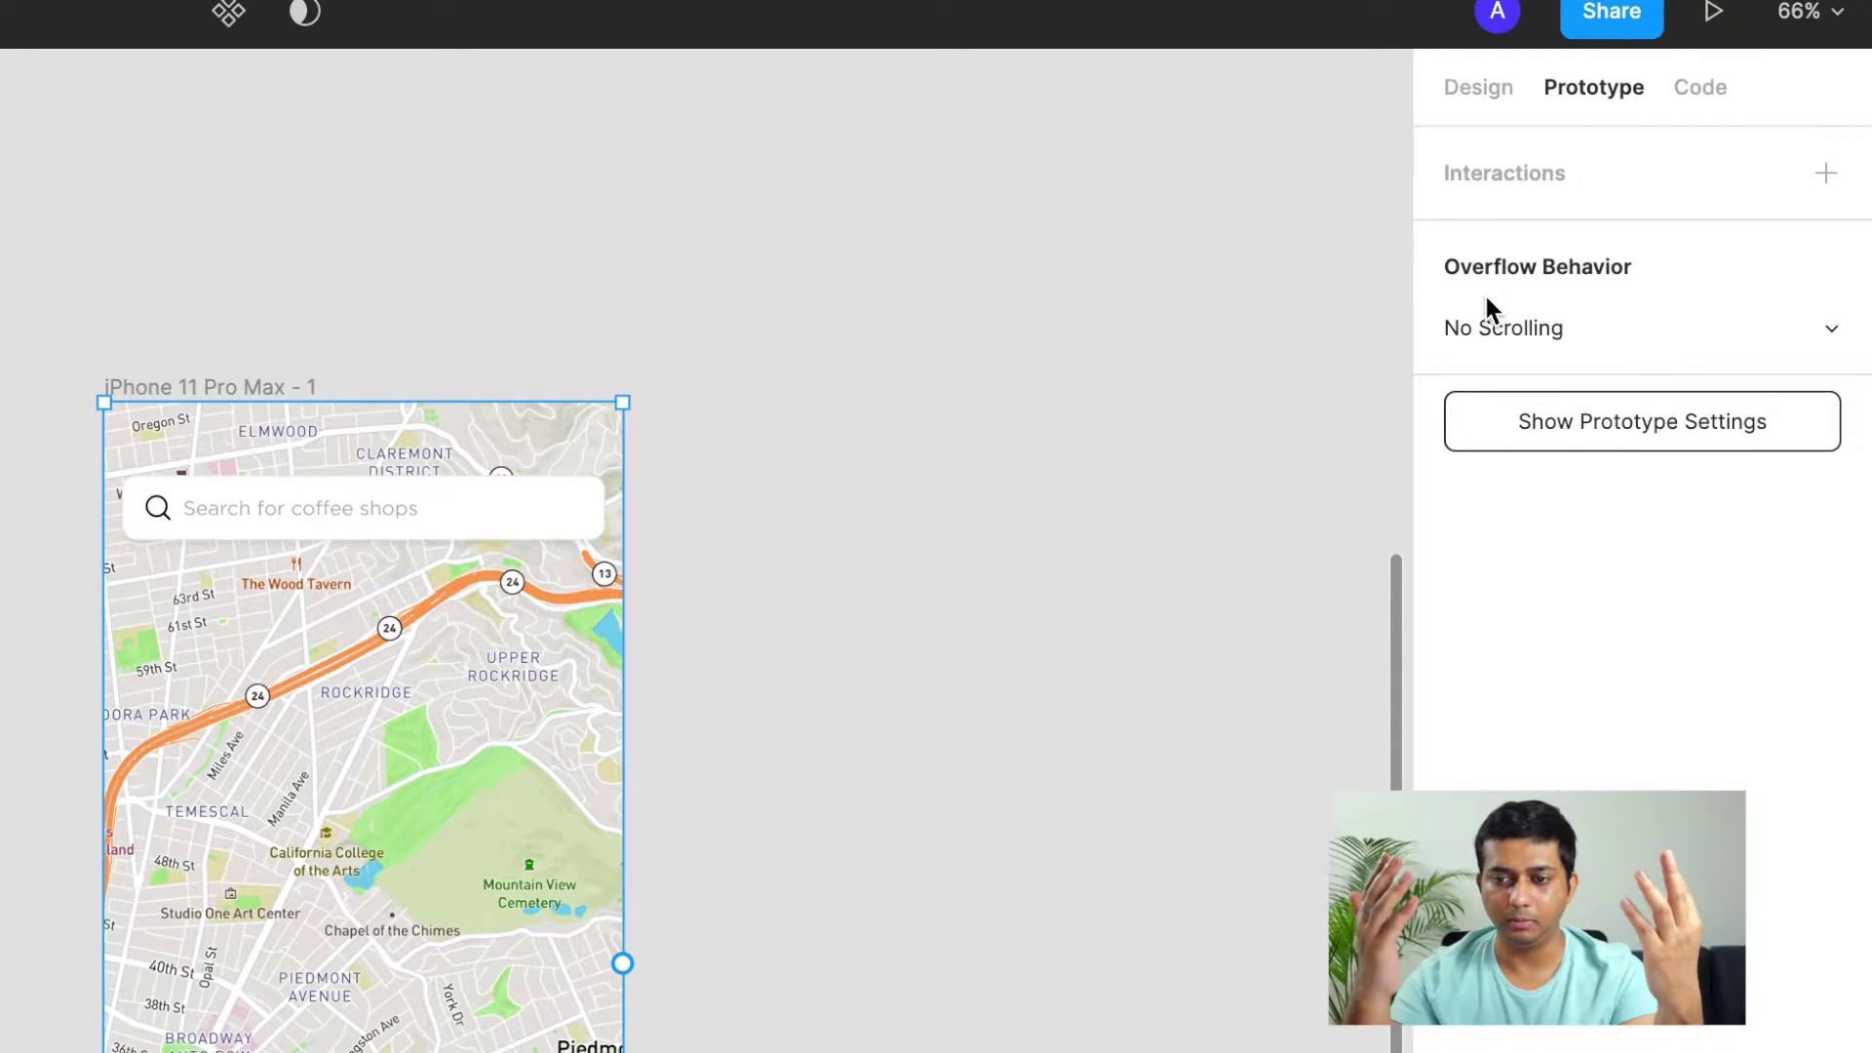
{"action": "left_click", "coordinate": [1508, 331]}
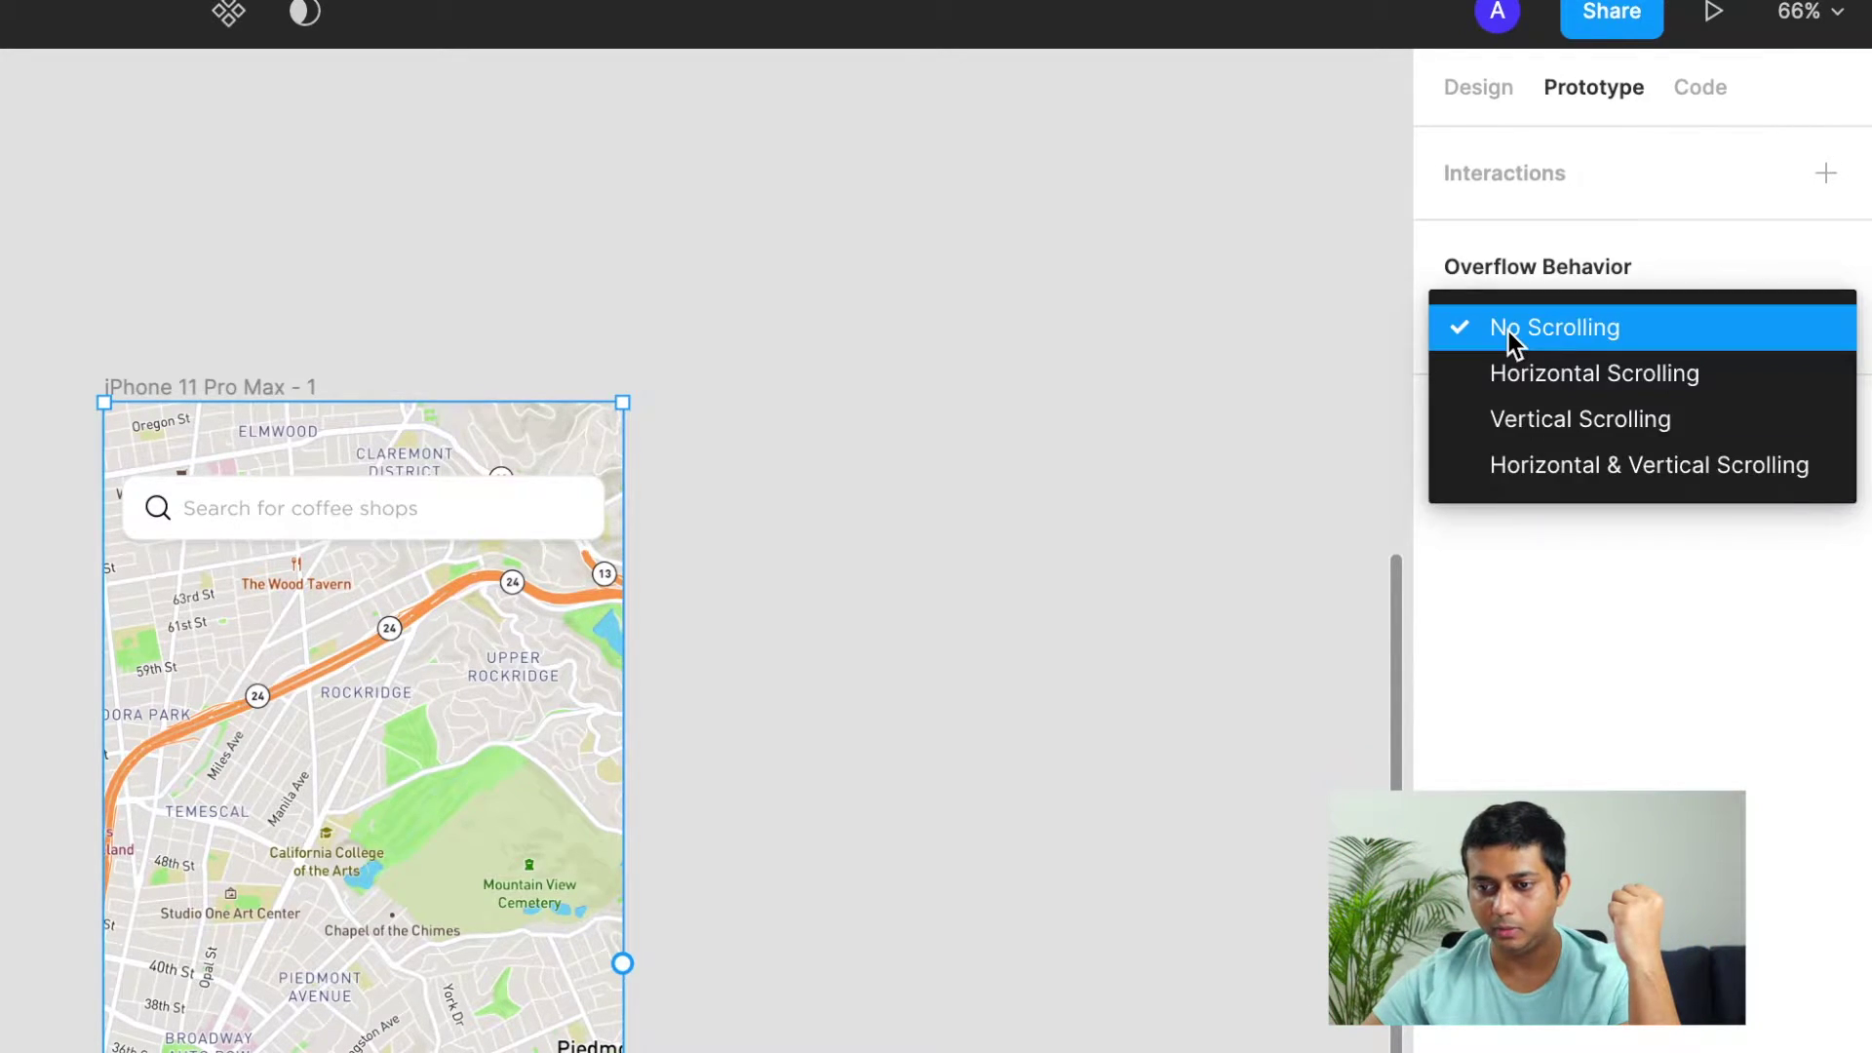
{"action": "left_click", "coordinate": [1521, 464]}
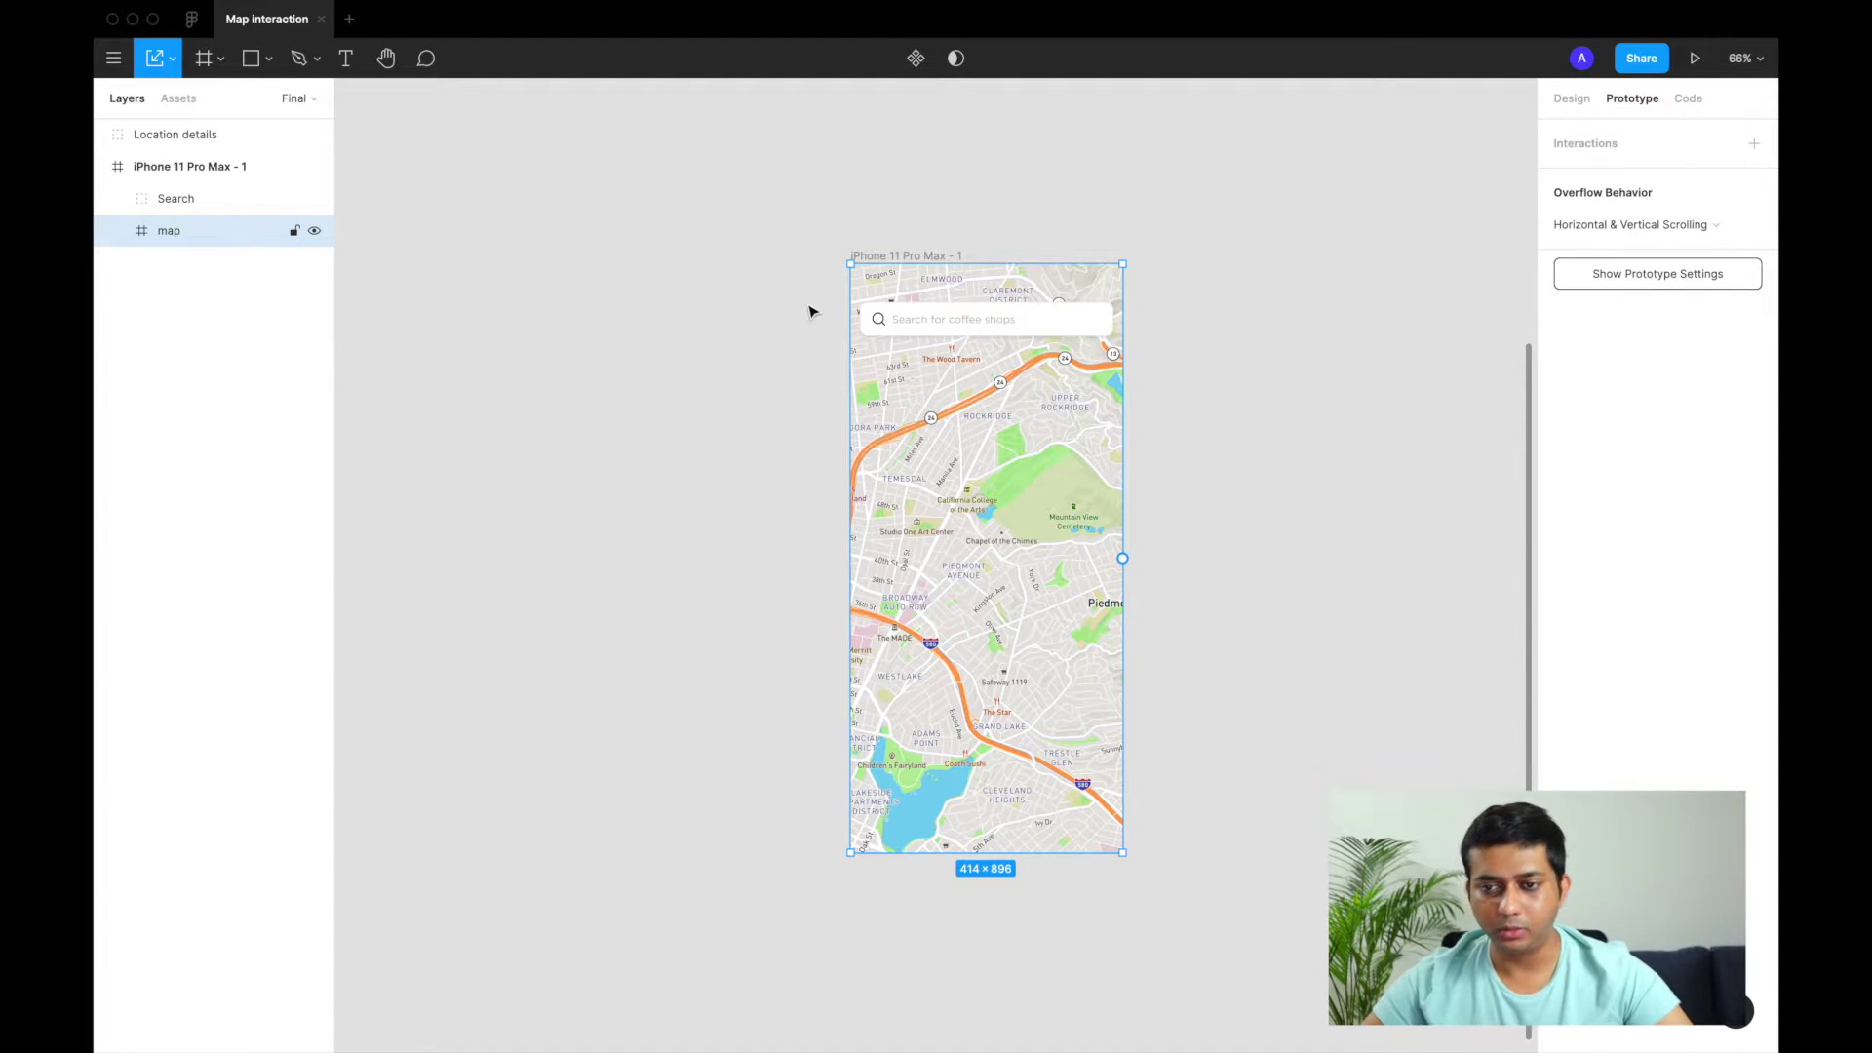
Preview the prototype, pan the map in several directions inside the phone screen, and return to the design file
{"action": "left_click", "coordinate": [1696, 59]}
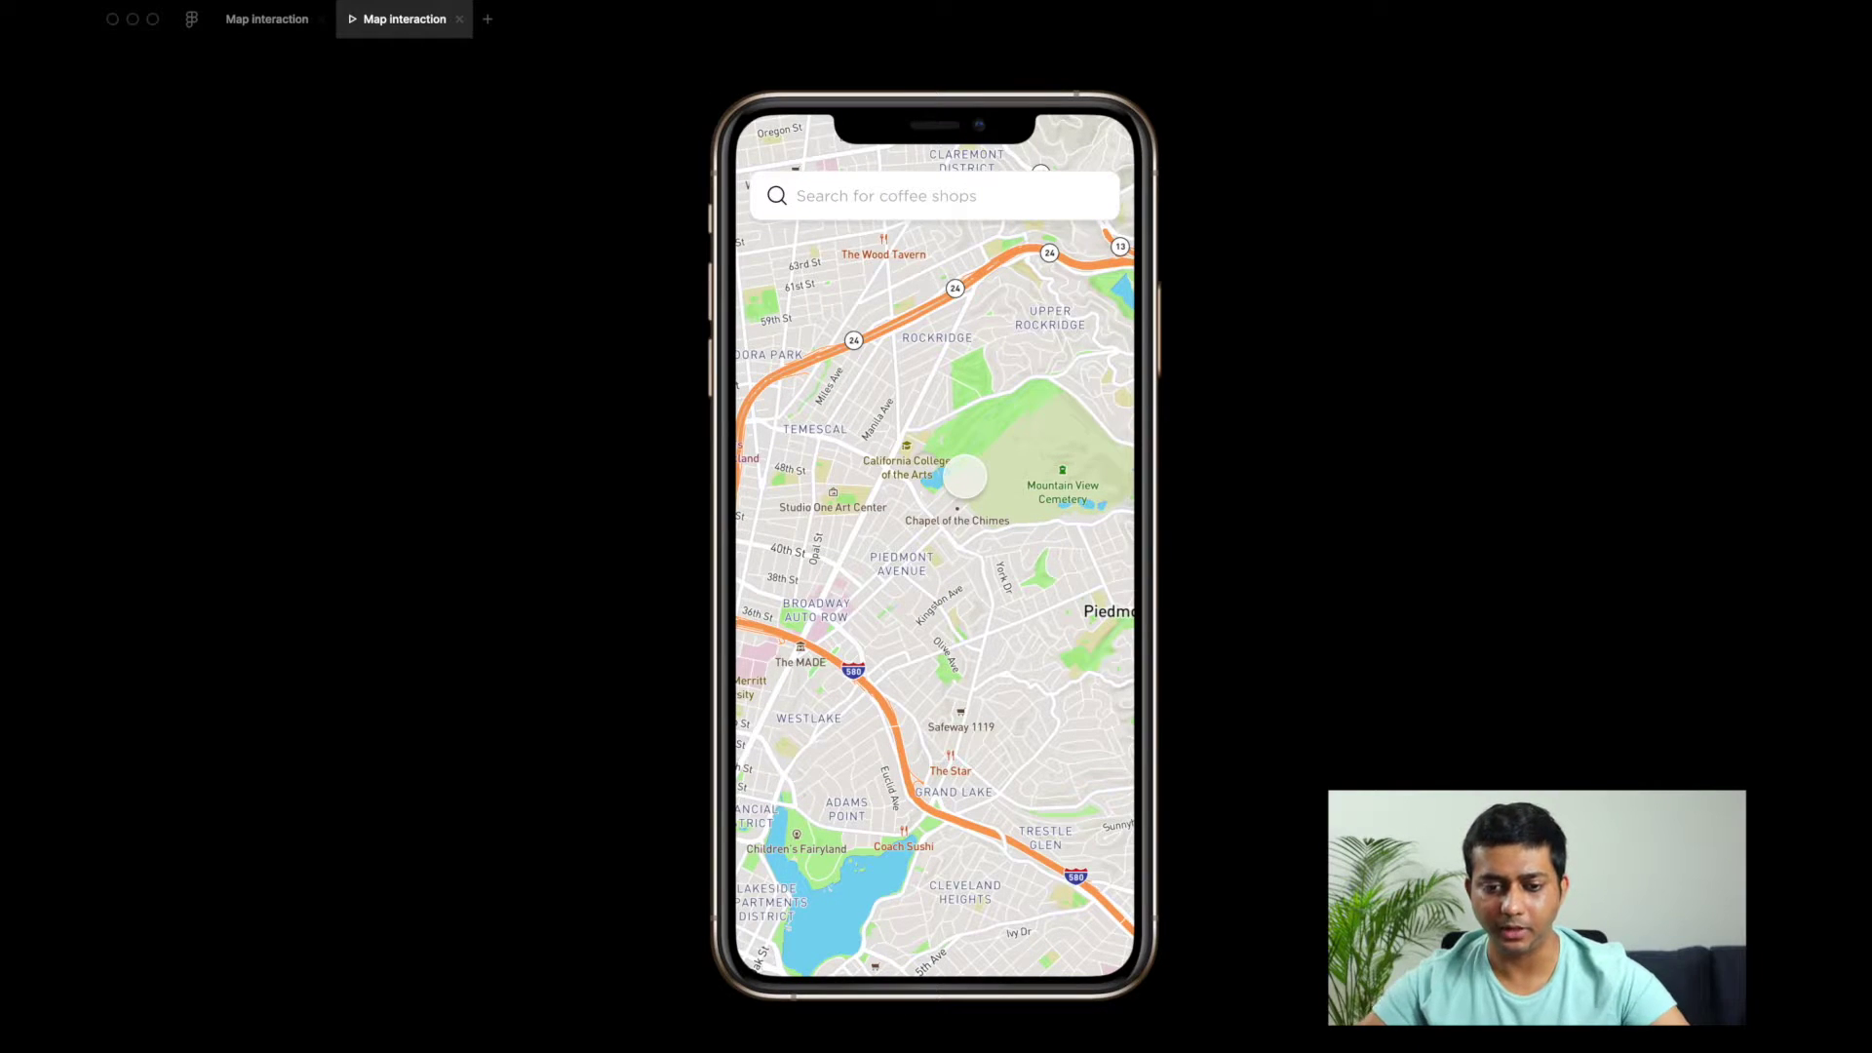
{"action": "left_click_drag", "start_coordinate": [926, 620], "coordinate": [770, 243]}
{"action": "left_click_drag", "start_coordinate": [1031, 522], "coordinate": [747, 390]}
{"action": "left_click", "coordinate": [271, 22]}
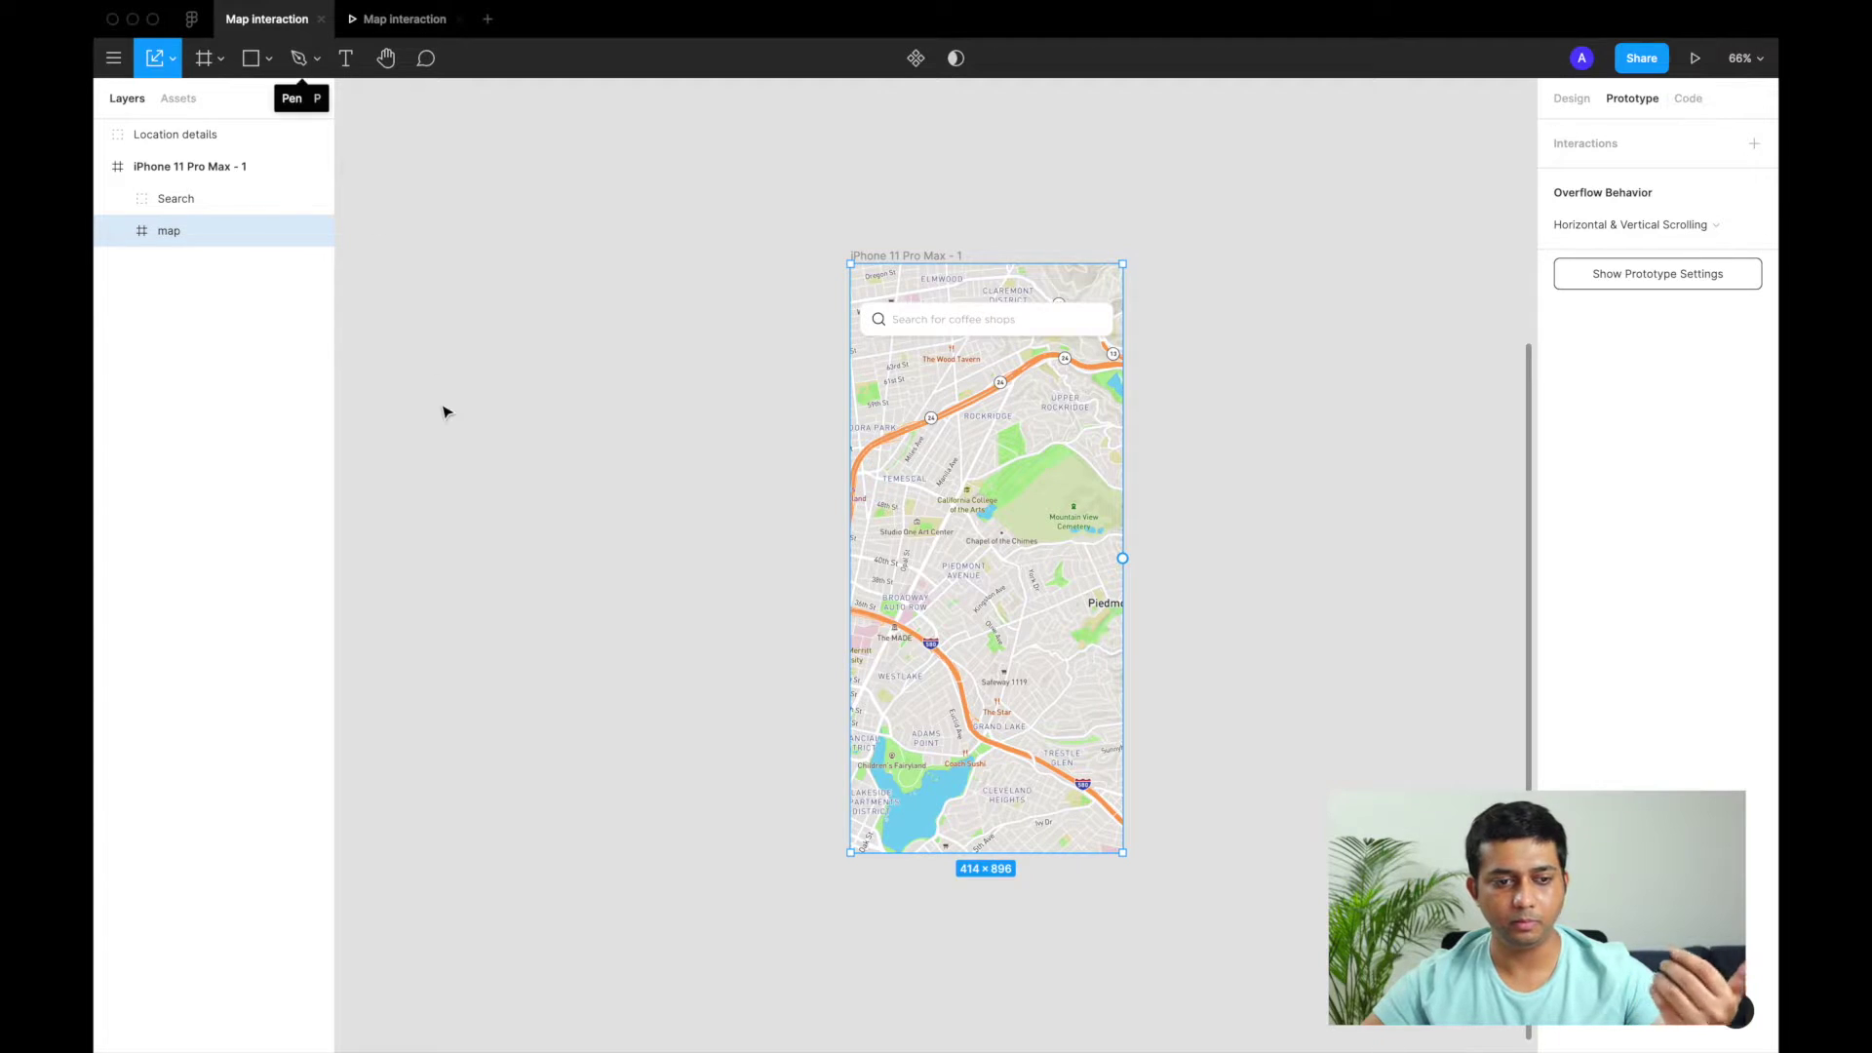
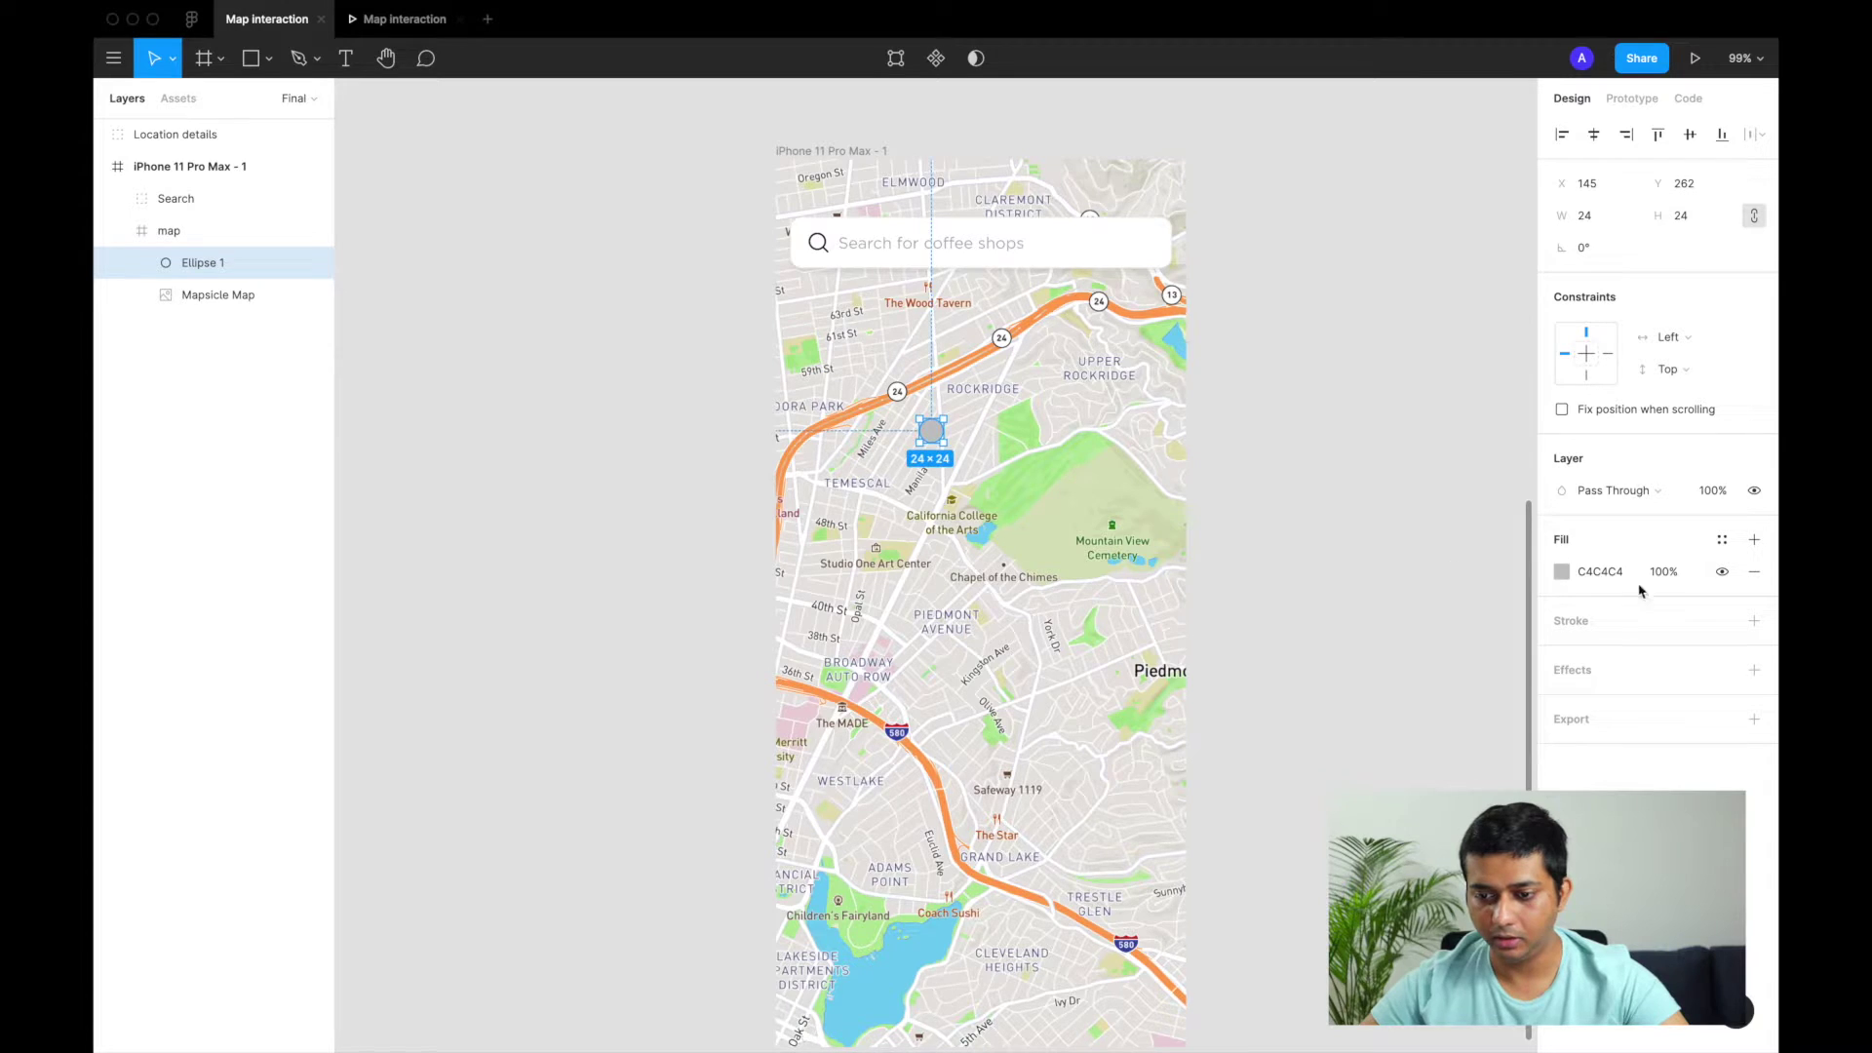
Change the fill of the 24 × 24 circle on the map to white (FFFFFF)
{"action": "left_click", "coordinate": [1561, 571]}
{"action": "left_click_drag", "start_coordinate": [1414, 624], "coordinate": [1251, 478]}
{"action": "left_click", "coordinate": [1438, 430]}
{"action": "left_click", "coordinate": [971, 458]}
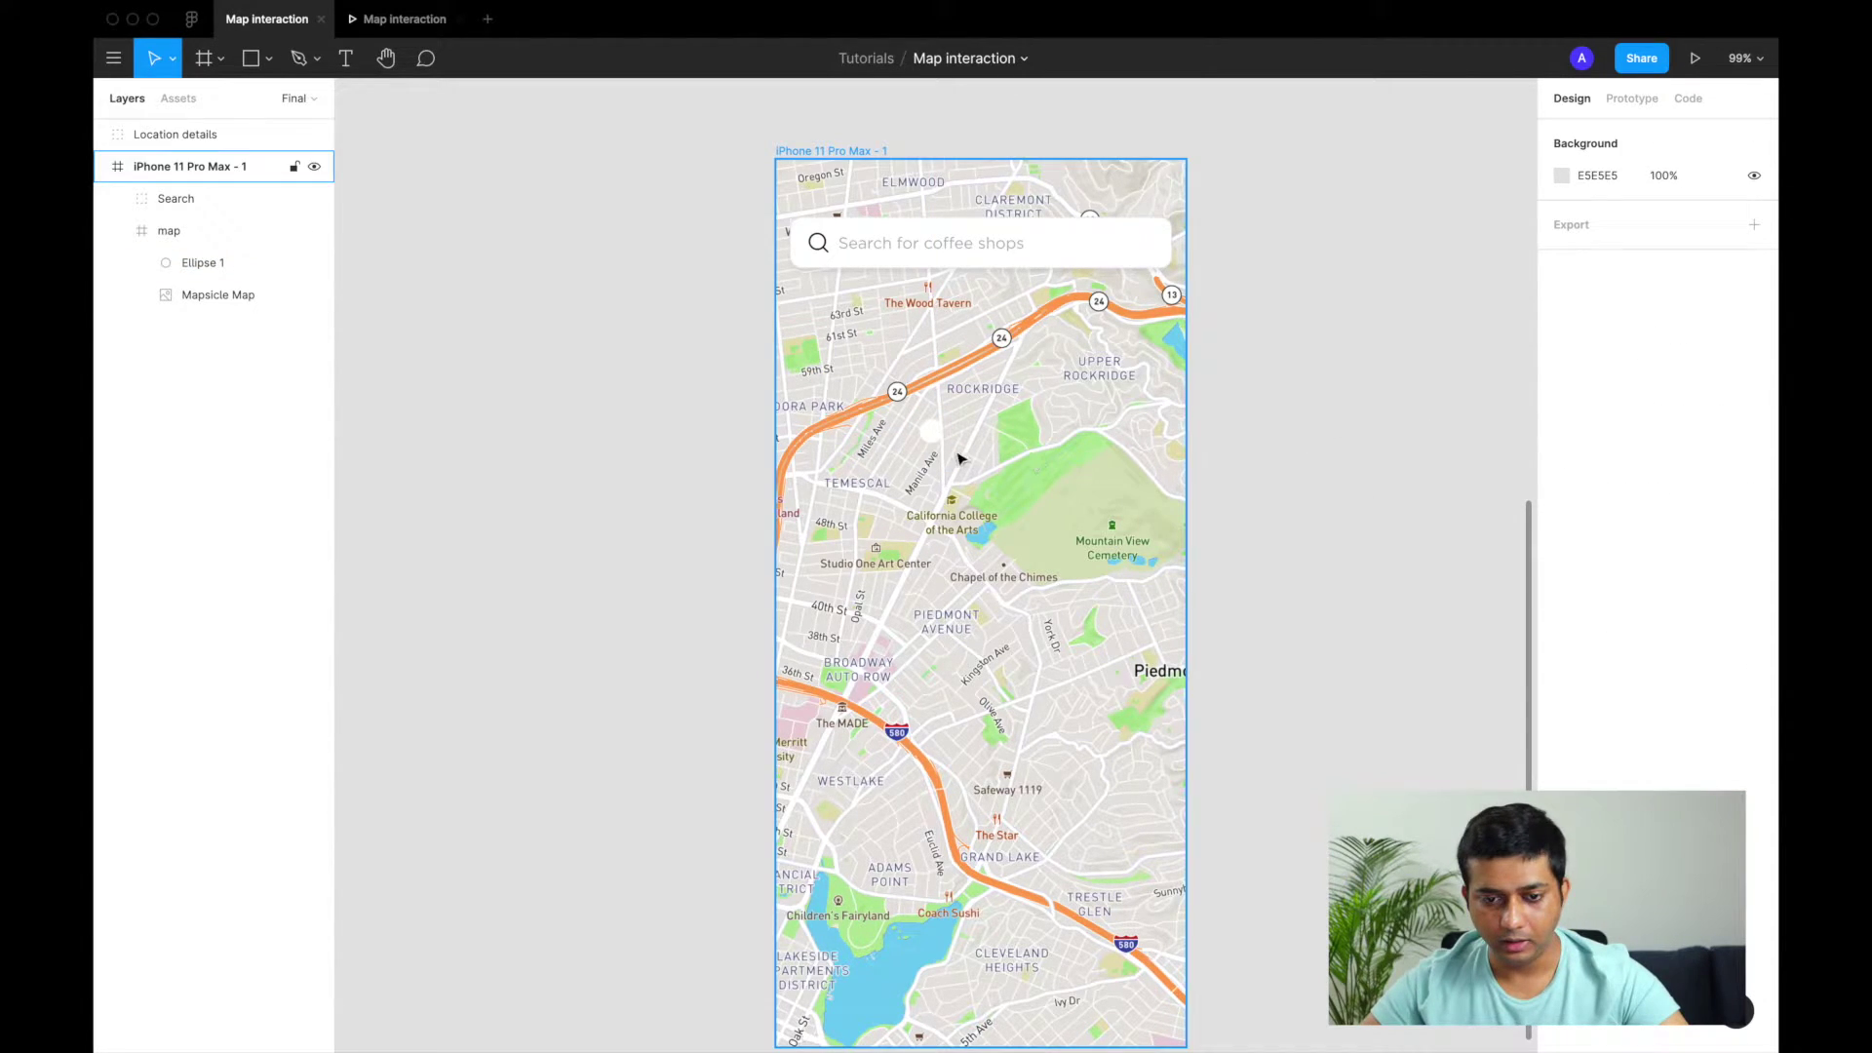
Add a pink FF008A stroke to the white circle on the map
{"action": "left_click", "coordinate": [941, 437]}
{"action": "left_click", "coordinate": [202, 264]}
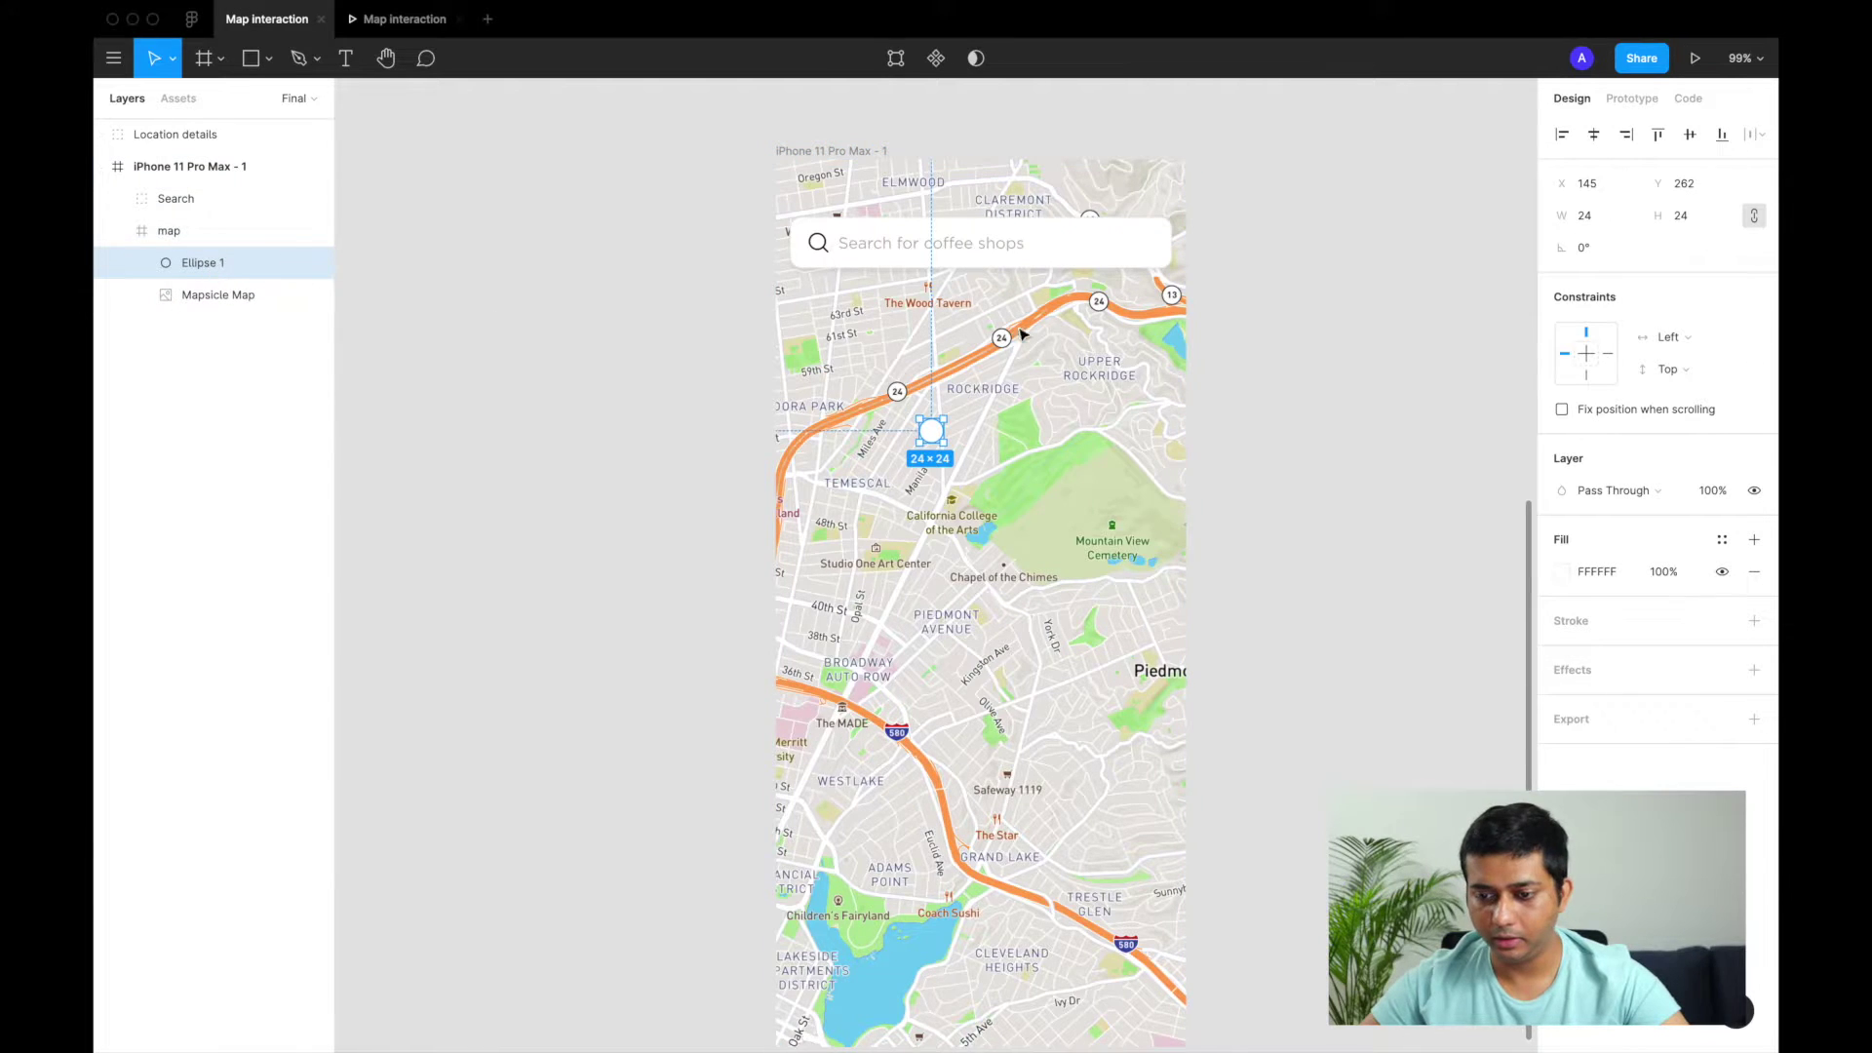
{"action": "left_click", "coordinate": [1754, 620]}
{"action": "left_click", "coordinate": [1564, 654]}
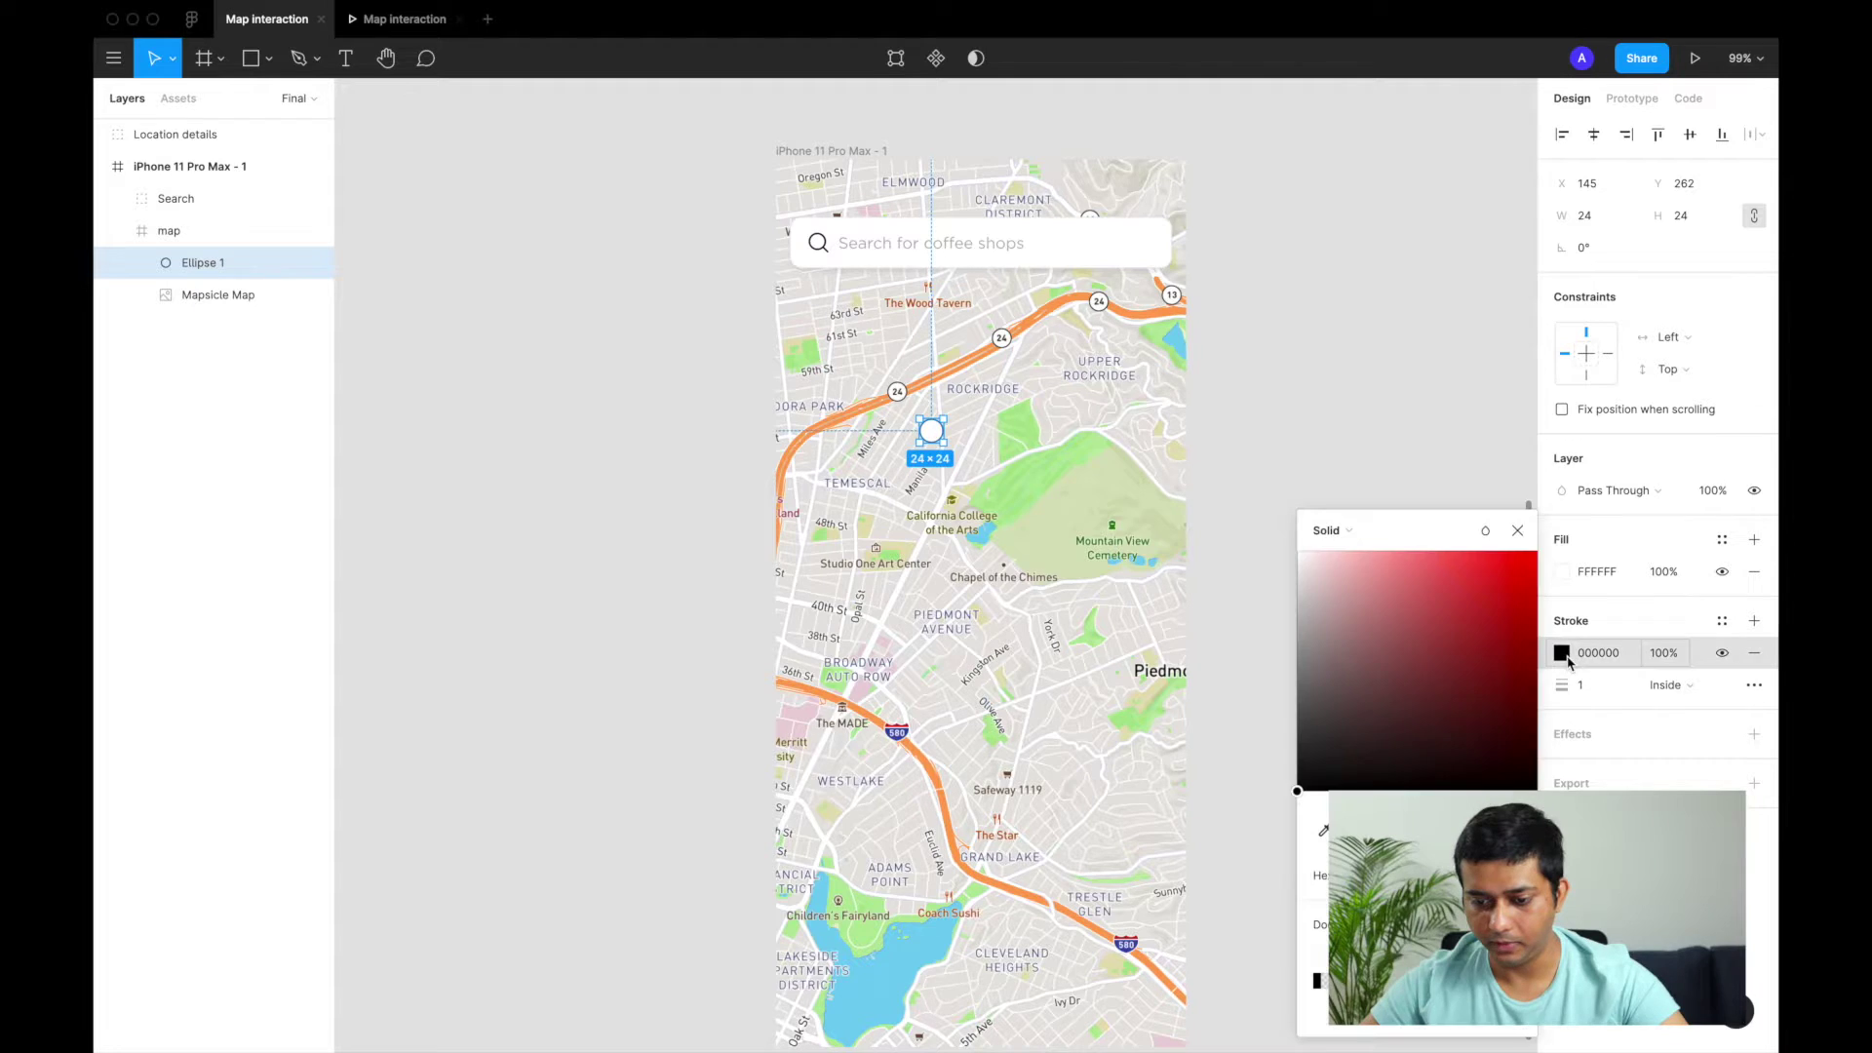
{"action": "key", "text": "Return"}
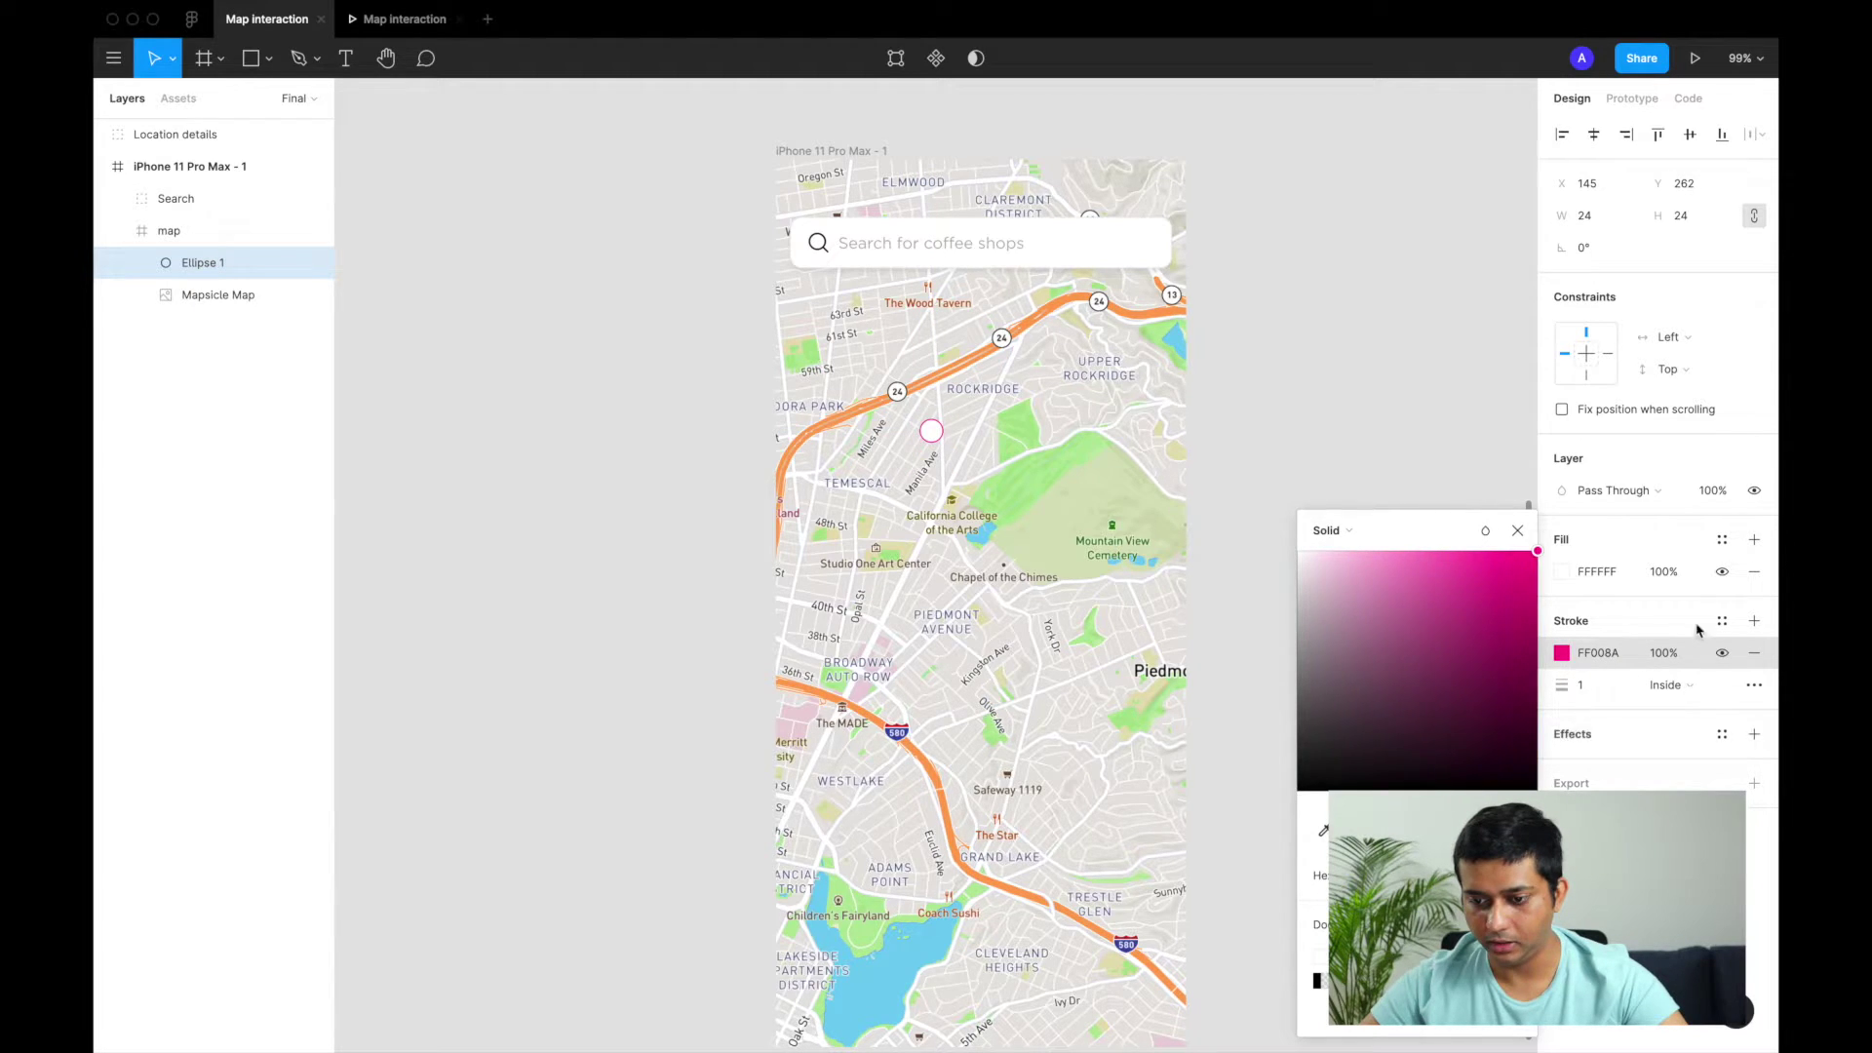
Set the circle's stroke width to 4 and its stroke alignment to Outside
{"action": "left_click", "coordinate": [1558, 685]}
{"action": "type", "text": "4"}
{"action": "key", "text": "Return"}
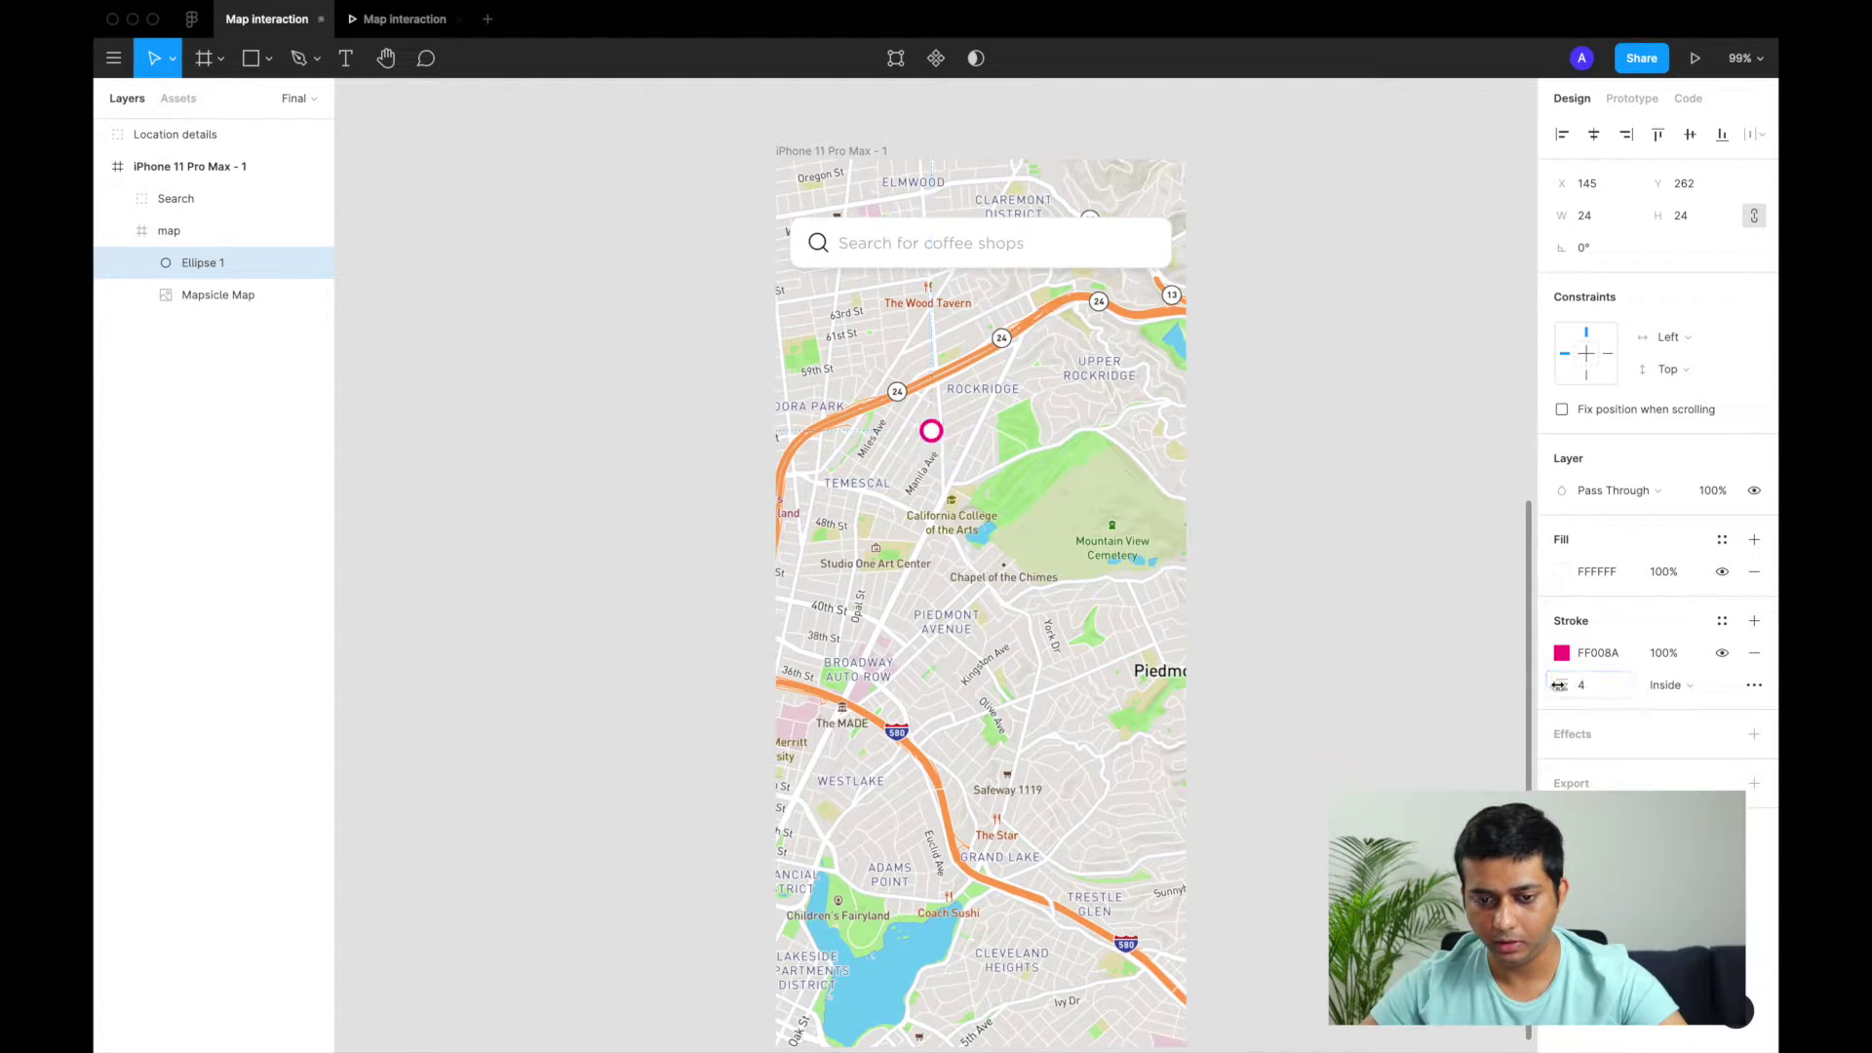
{"action": "left_click", "coordinate": [1672, 685]}
{"action": "left_click", "coordinate": [1685, 709]}
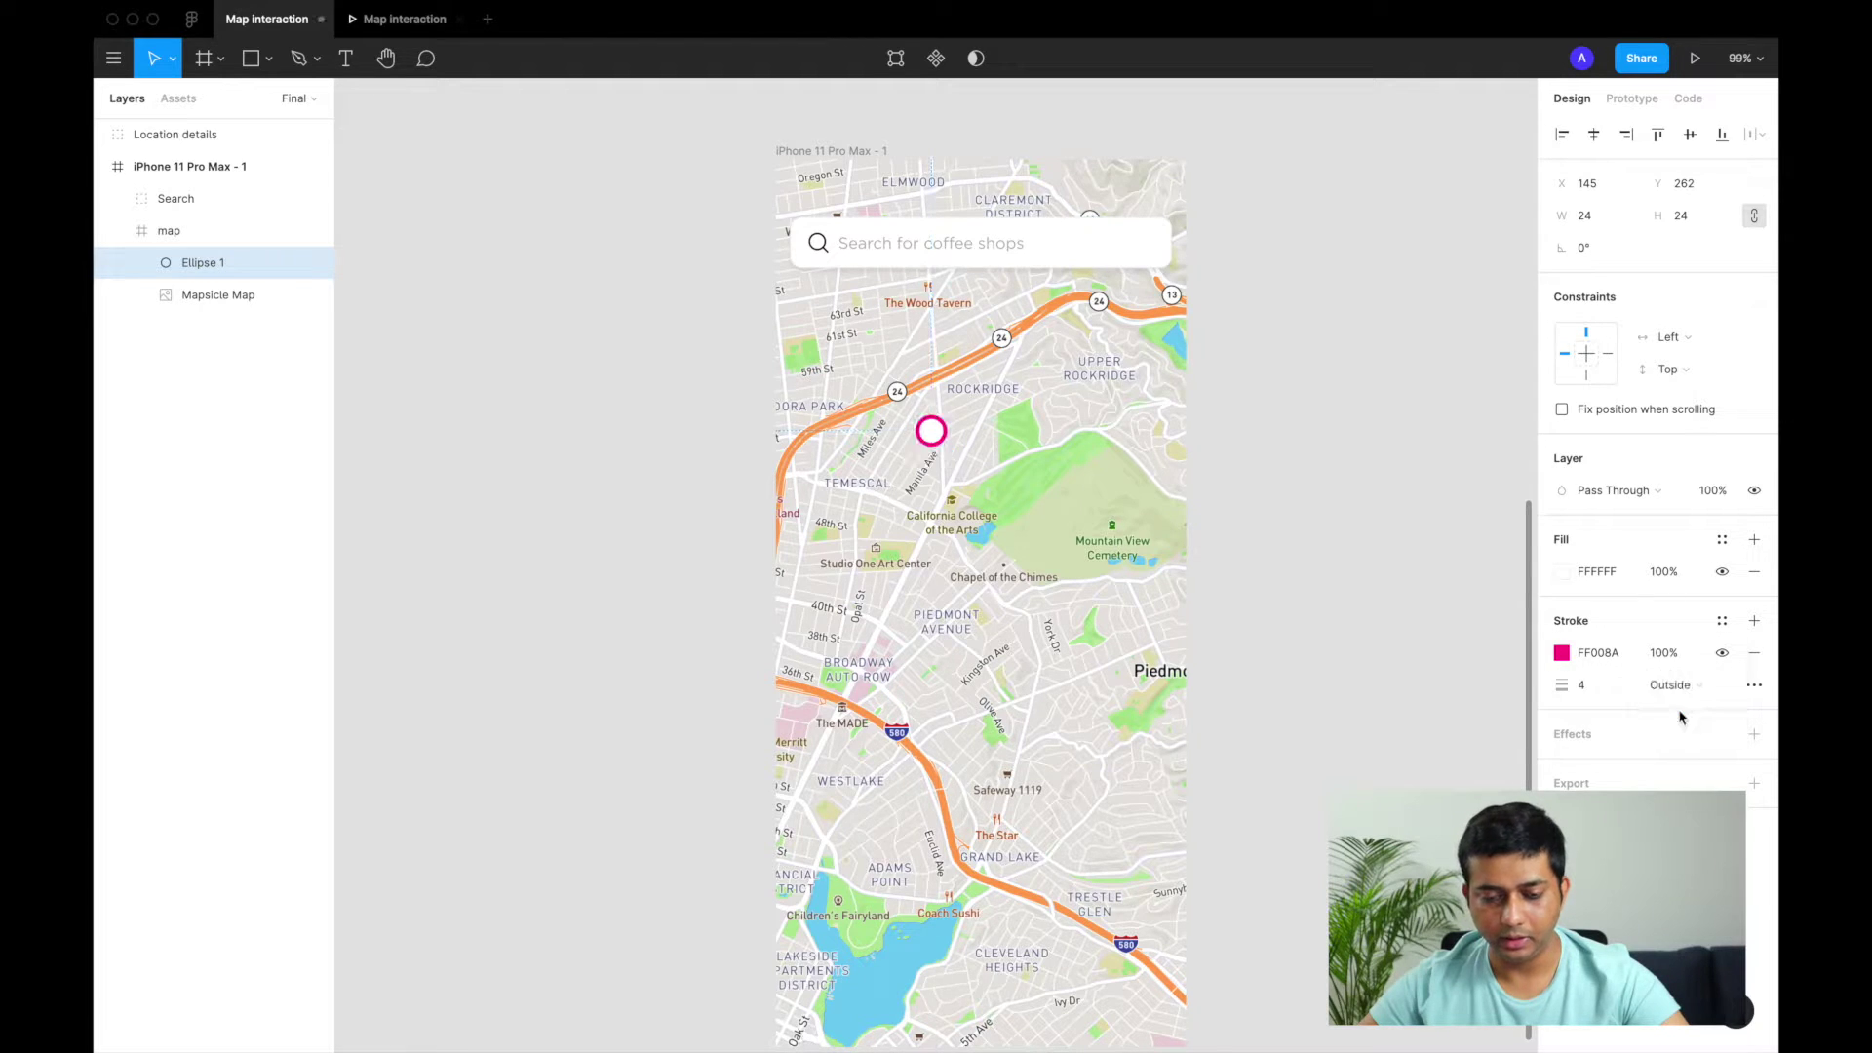
Move the pink-outlined circle on the map to X 161, Y 318, just above the California College of the Arts label
{"action": "scroll", "coordinate": [1387, 585], "scroll_direction": "up", "scroll_amount": 2}
{"action": "scroll", "coordinate": [994, 485], "scroll_direction": "up", "scroll_amount": 3}
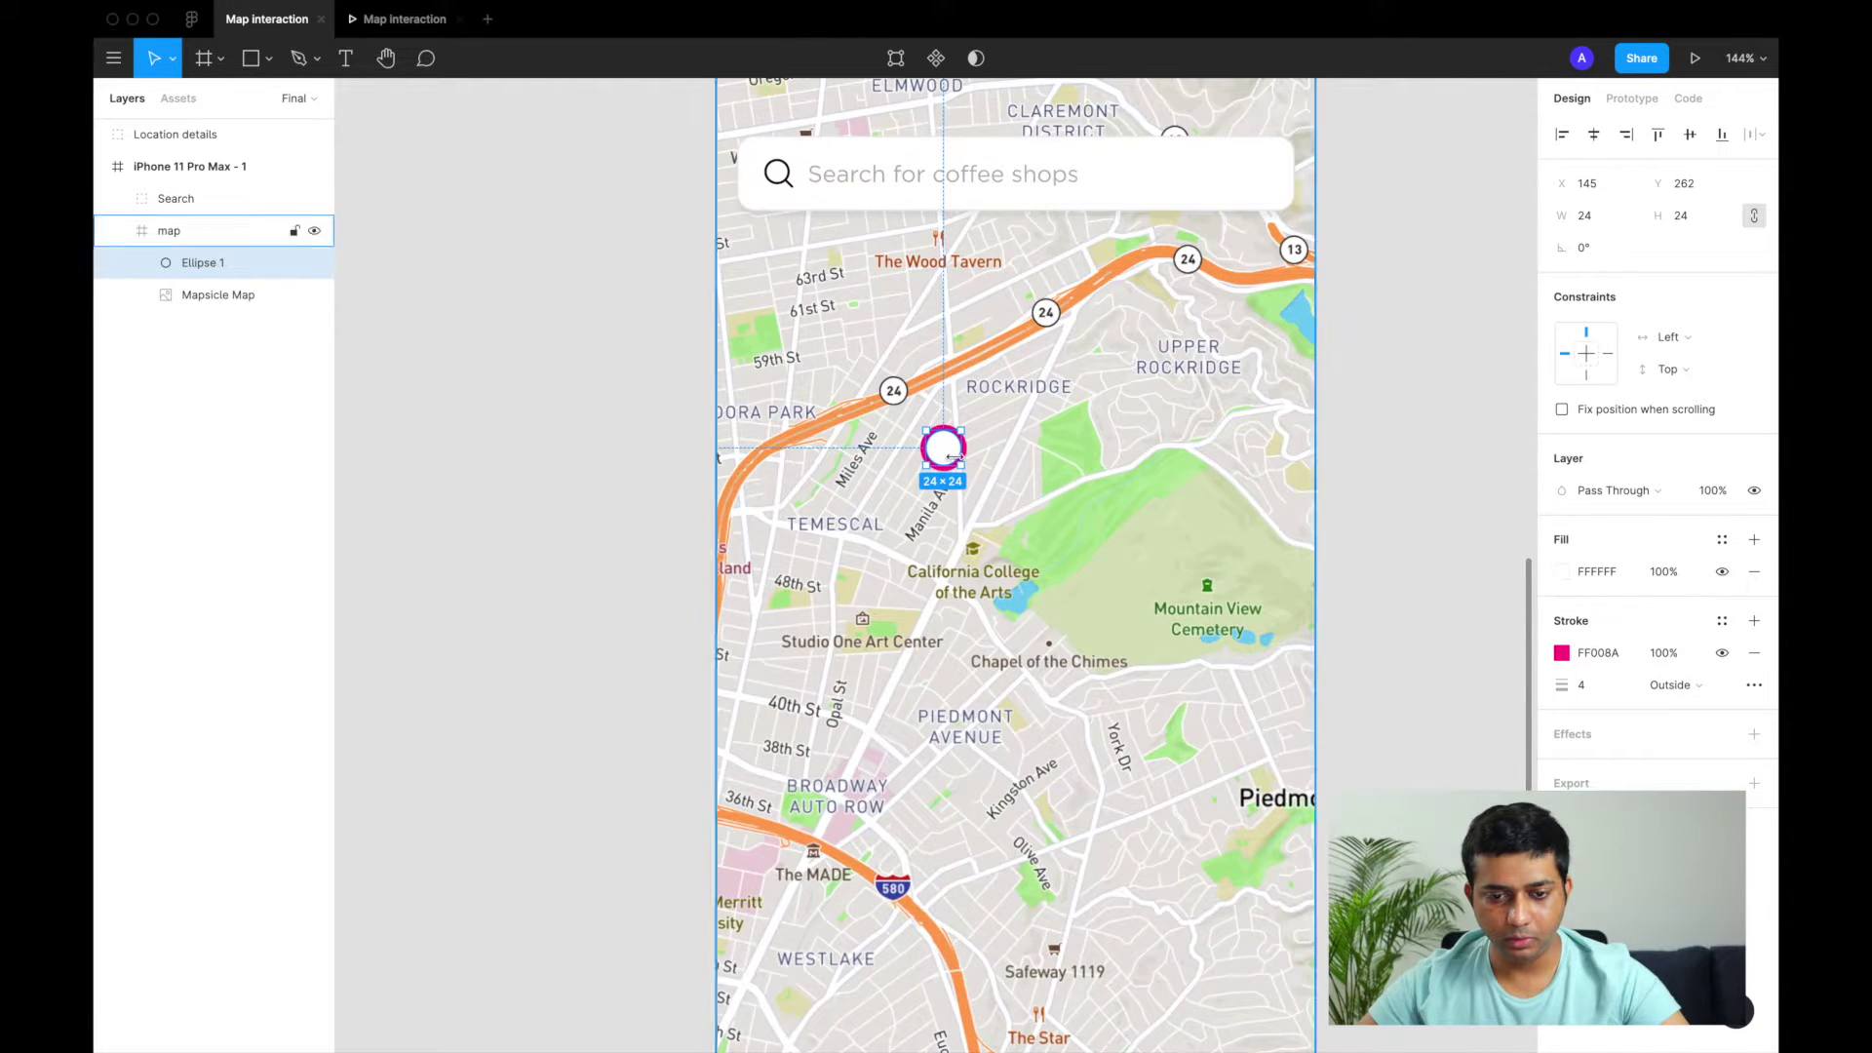
{"action": "left_click_drag", "start_coordinate": [949, 463], "coordinate": [975, 541]}
{"action": "scroll", "coordinate": [975, 534], "scroll_direction": "down", "scroll_amount": 3}
{"action": "left_click", "coordinate": [663, 597]}
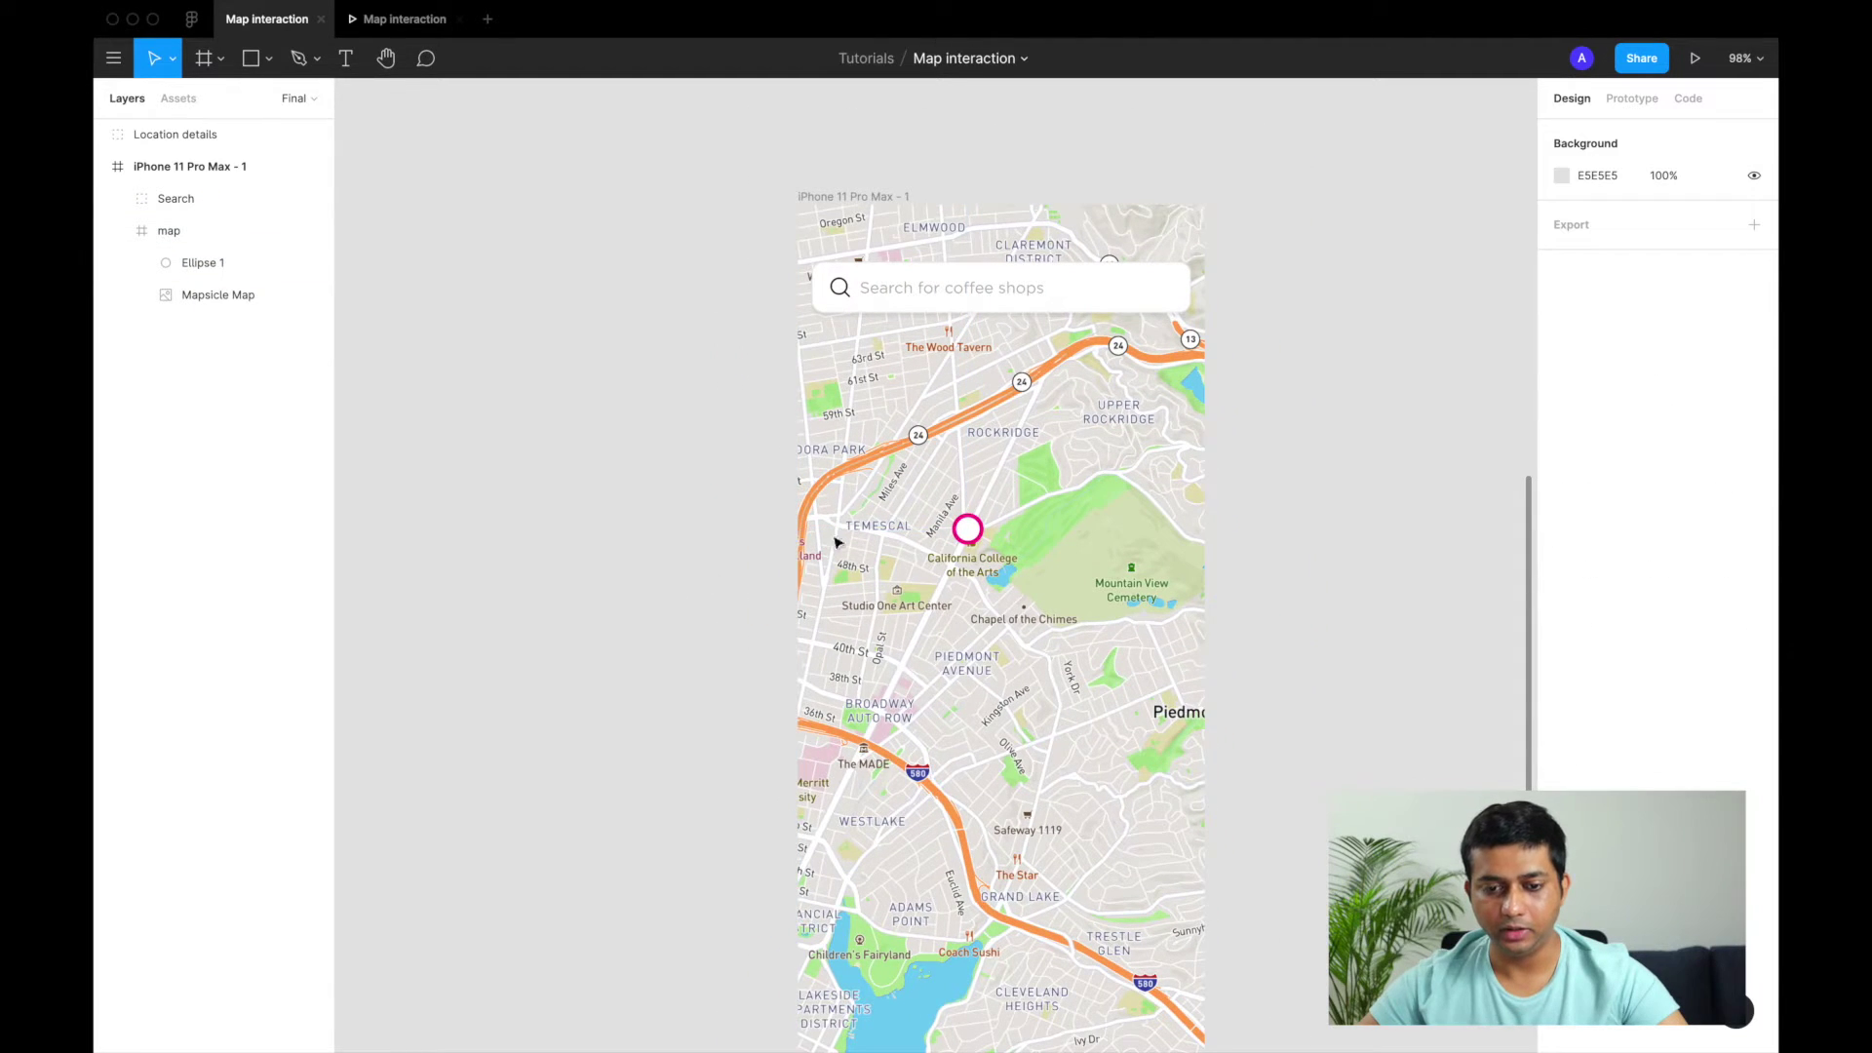
{"action": "left_click", "coordinate": [971, 539]}
{"action": "left_click", "coordinate": [967, 532]}
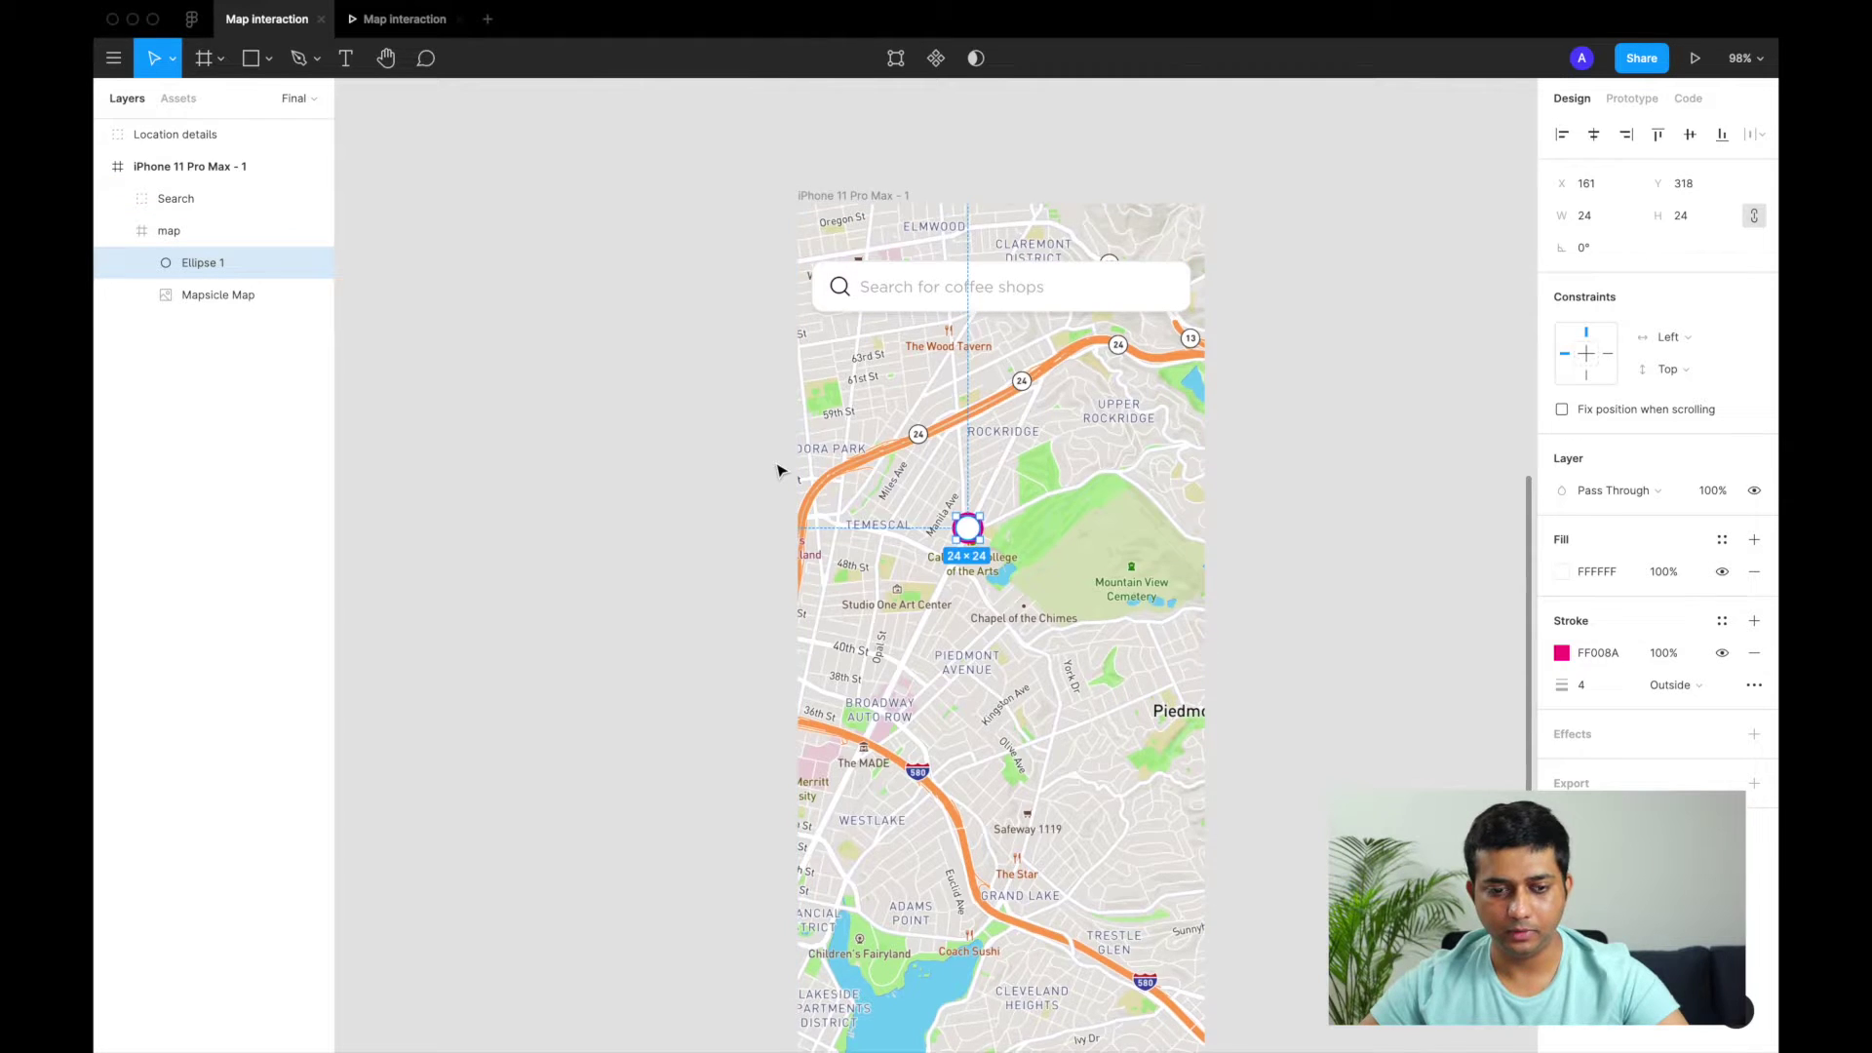
{"action": "scroll", "coordinate": [781, 468], "scroll_direction": "down", "scroll_amount": 2}
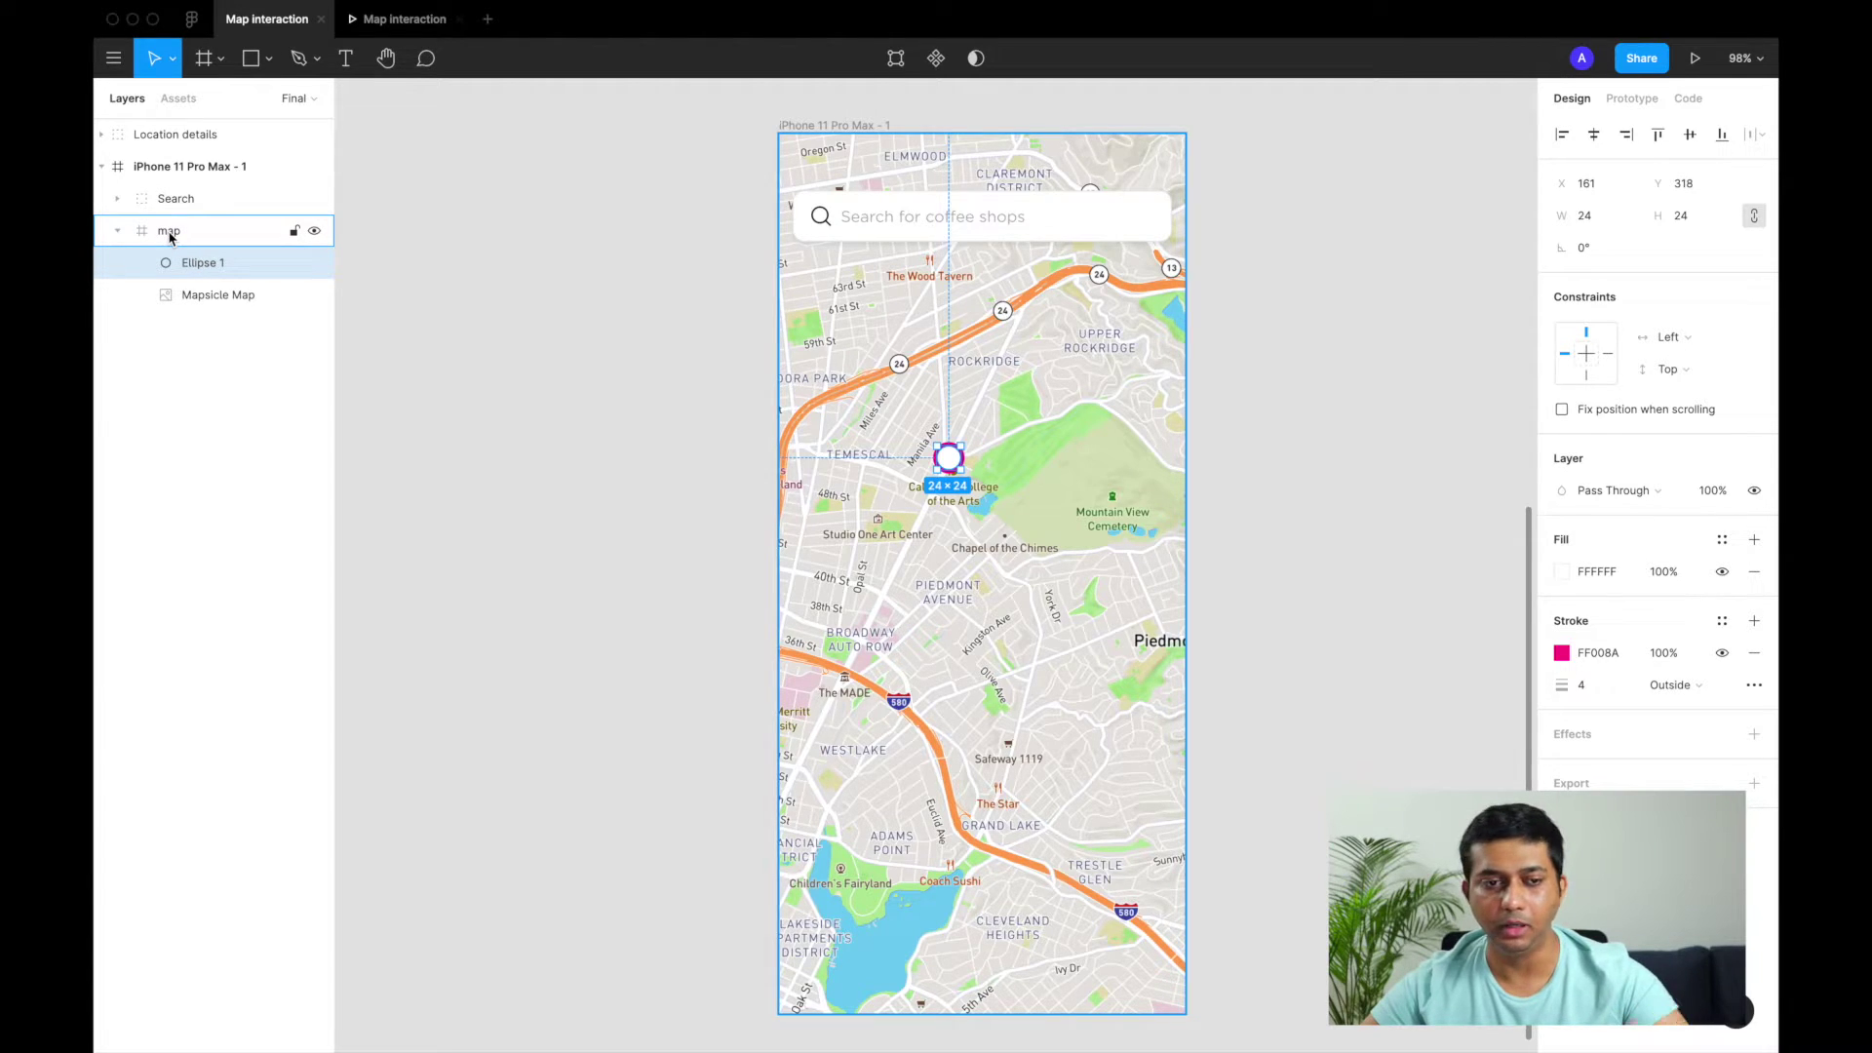
Close the old prototype preview, start a fresh one, pan the map with the marker on it, and return to the design file
{"action": "left_click", "coordinate": [397, 28]}
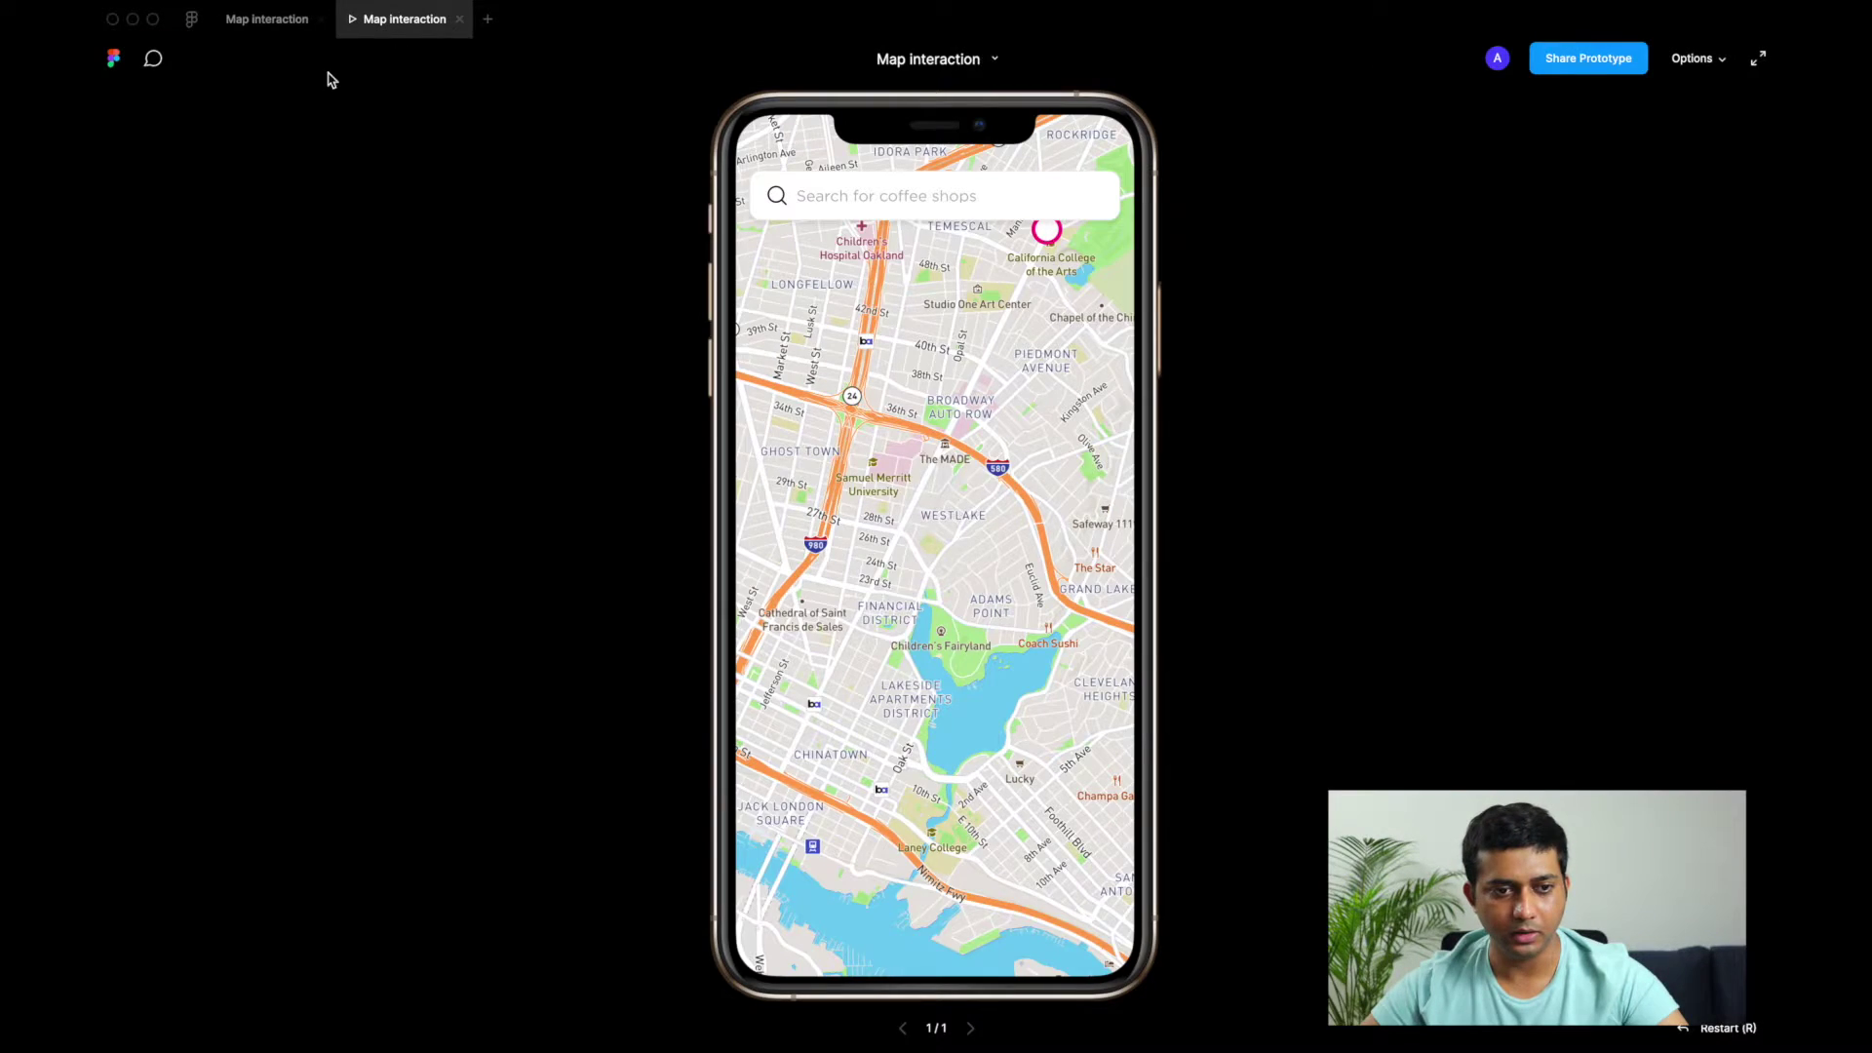
{"action": "left_click", "coordinate": [459, 19]}
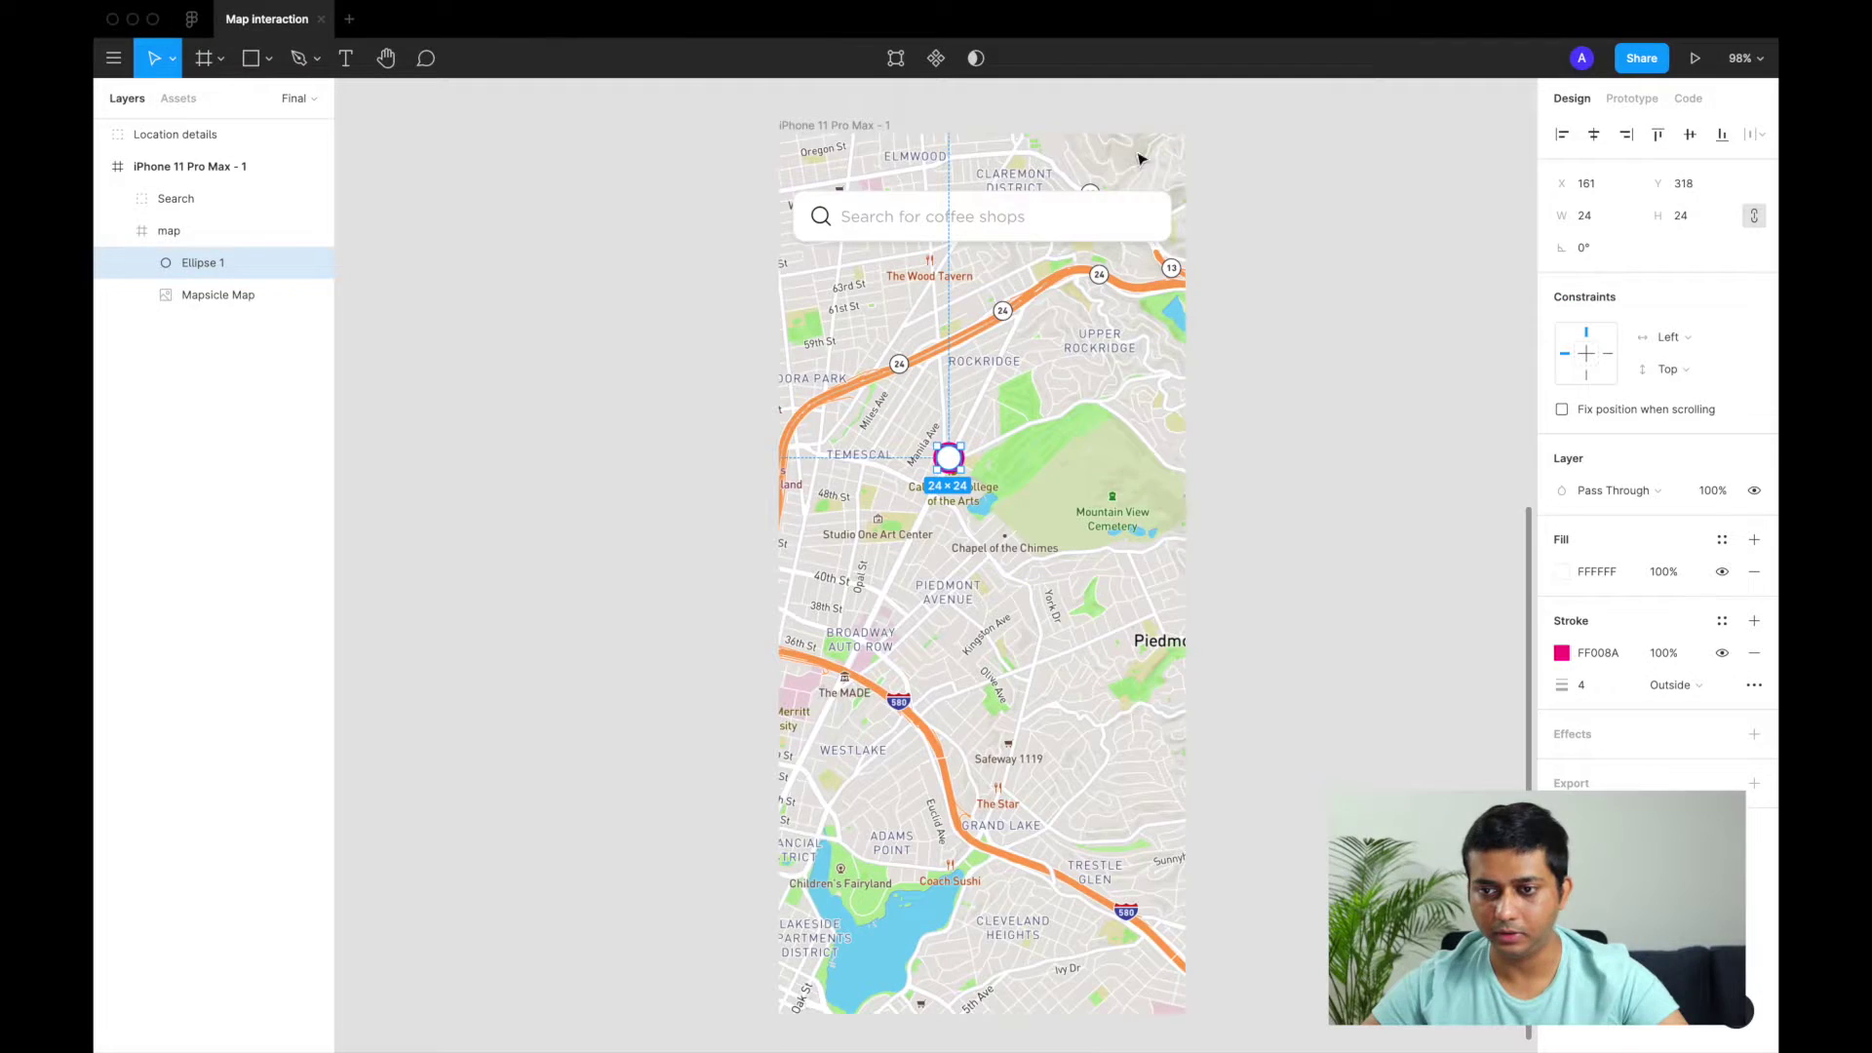
{"action": "left_click", "coordinate": [1696, 59]}
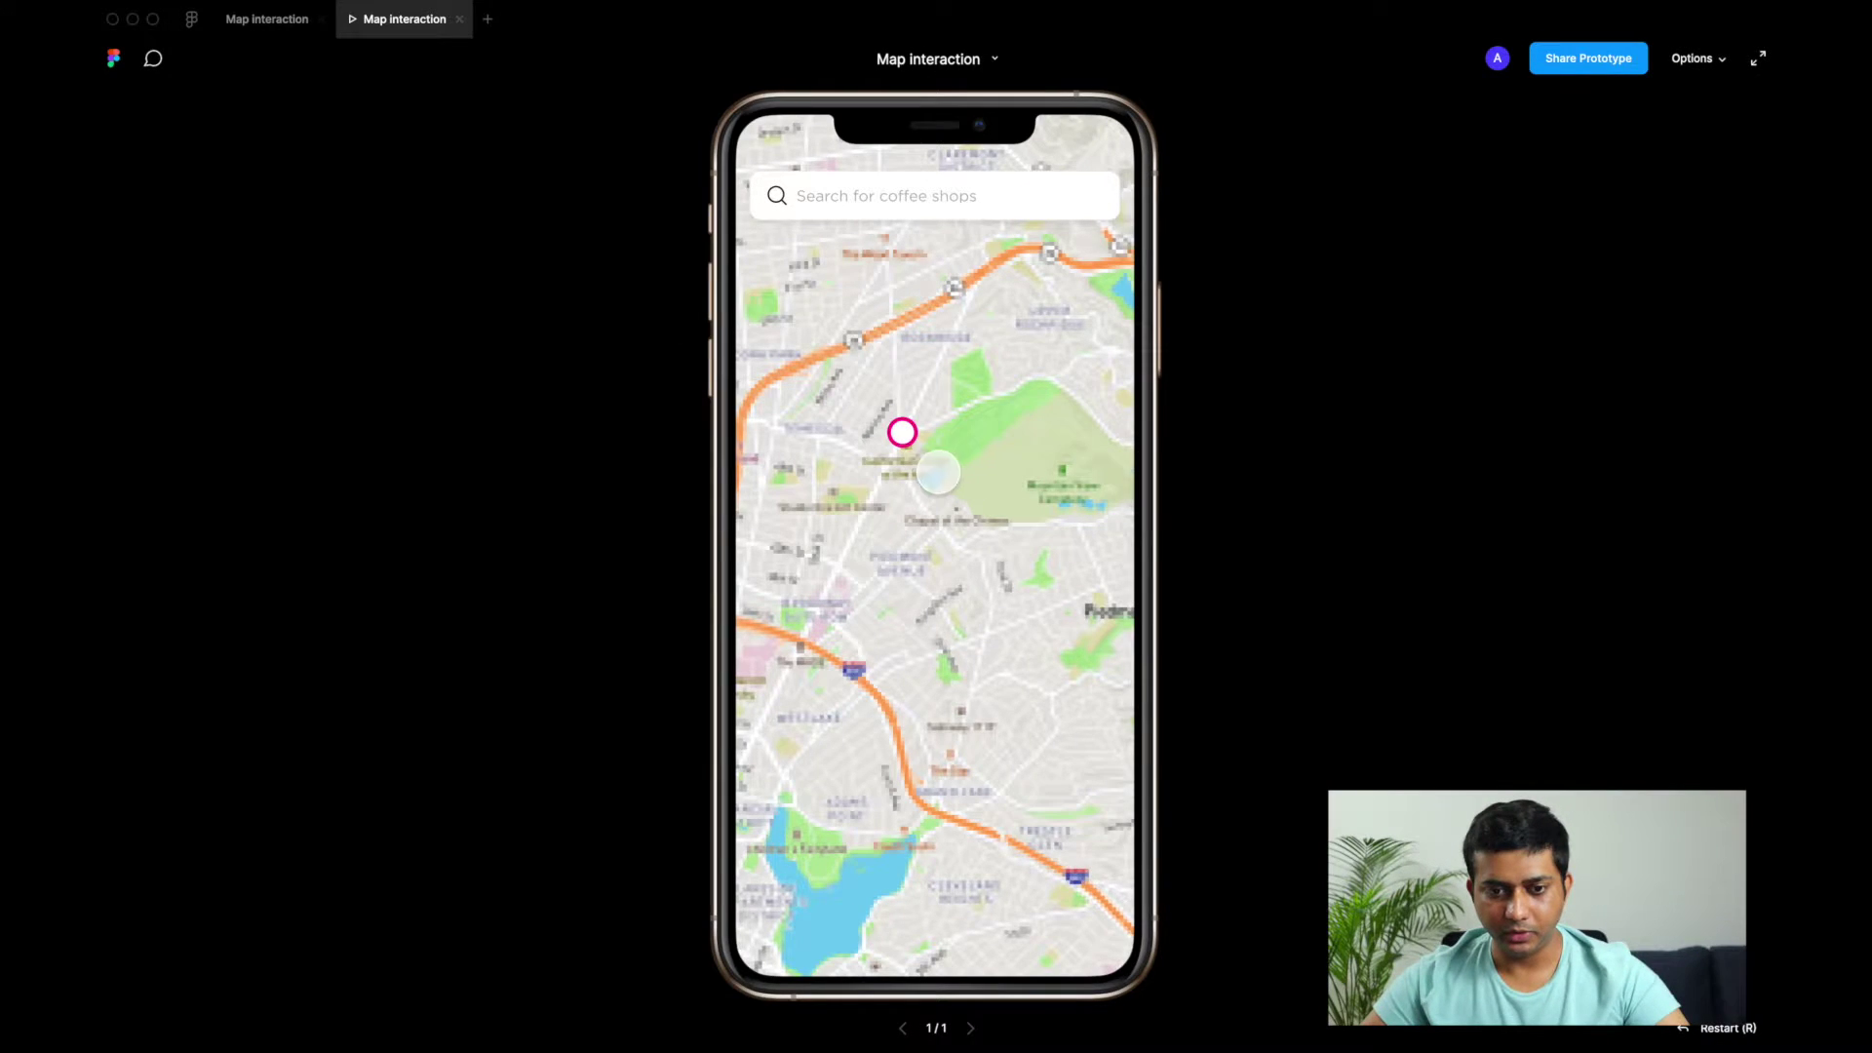
{"action": "left_click_drag", "start_coordinate": [903, 484], "coordinate": [914, 430]}
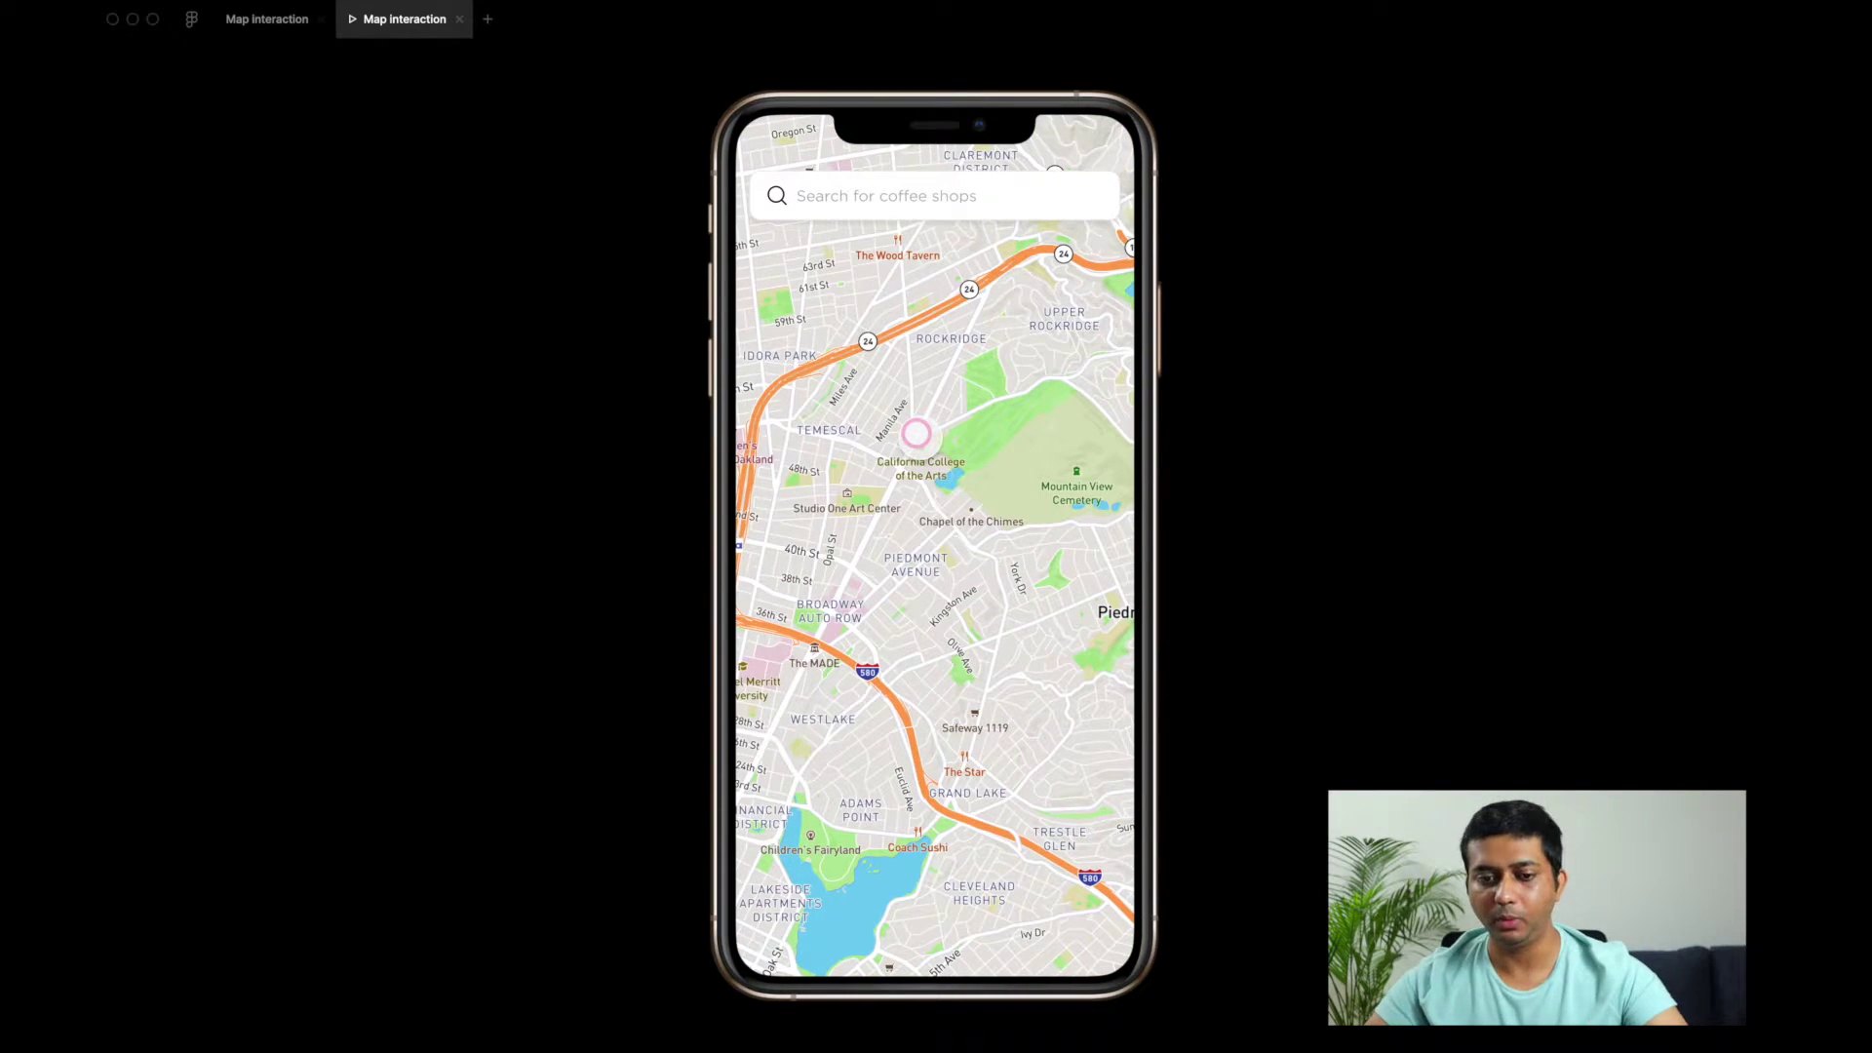
{"action": "left_click", "coordinate": [278, 23]}
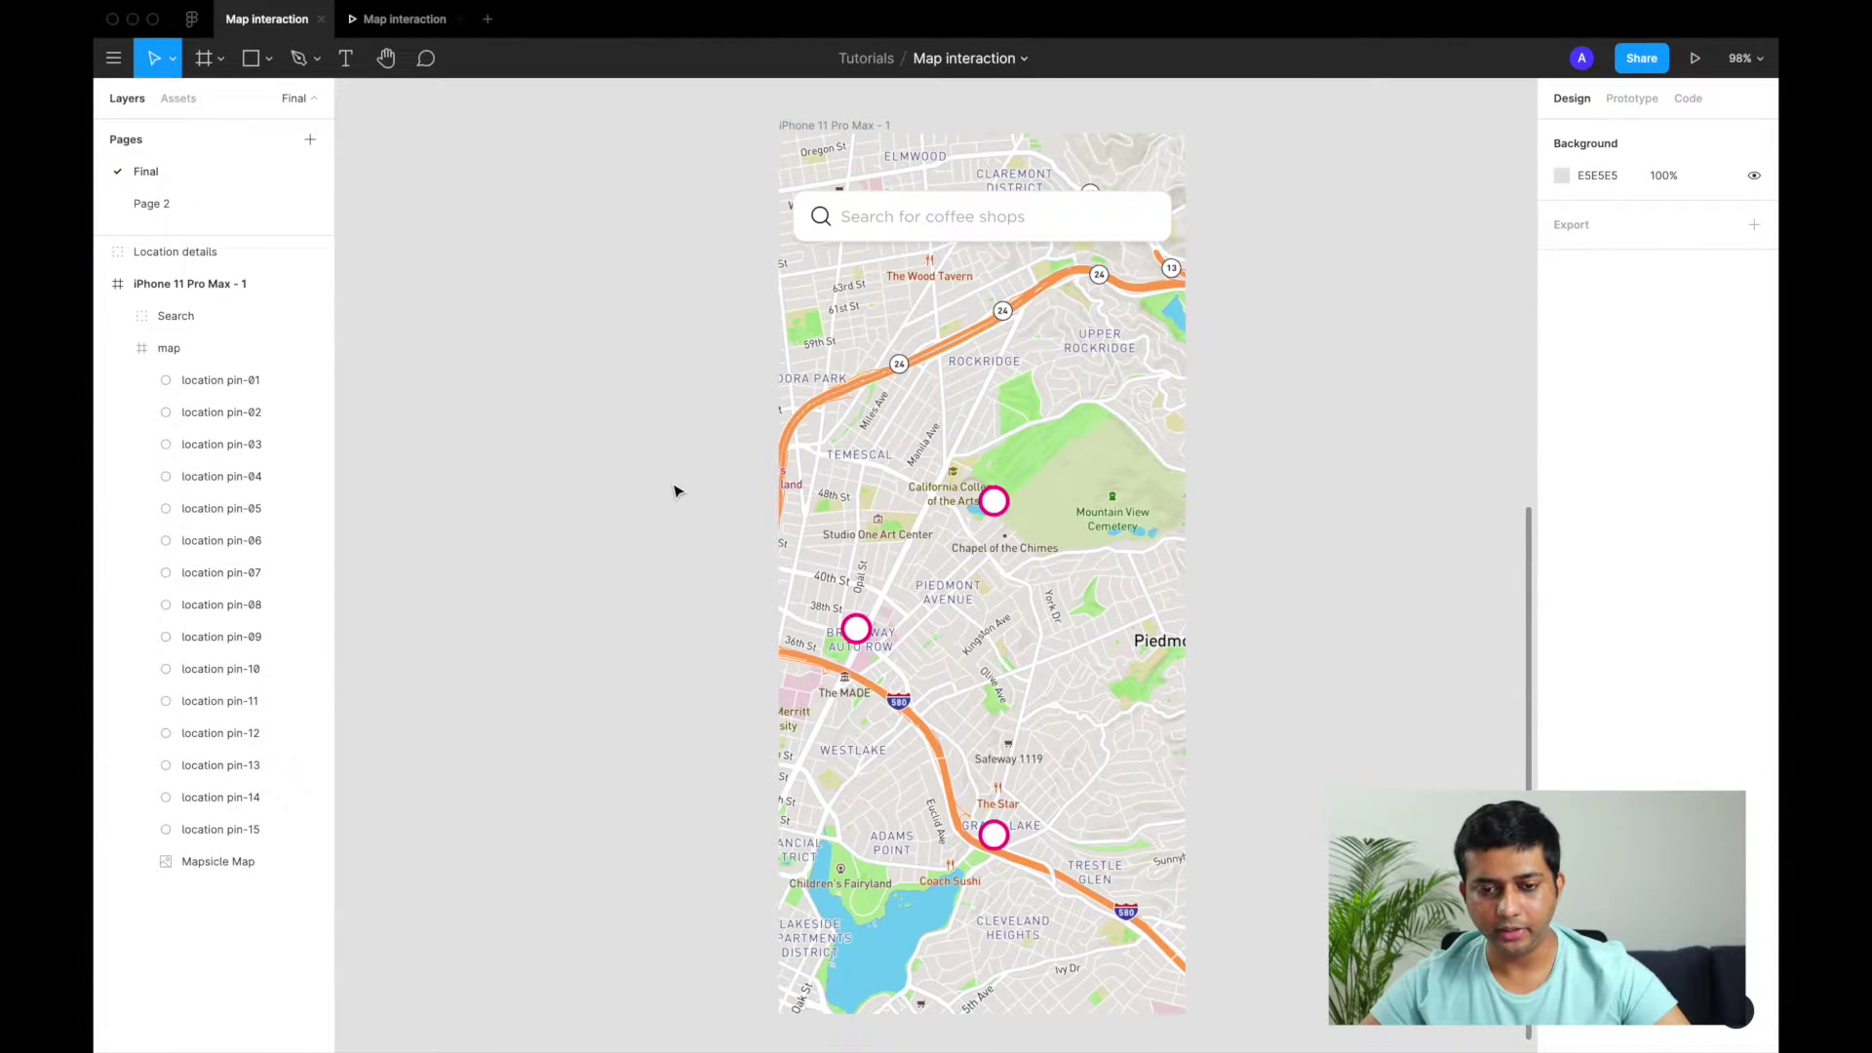
Turn off Clip content on the map frame to view all the location pins across the full map, and turn clipping back on
{"action": "scroll", "coordinate": [673, 489], "scroll_direction": "down", "scroll_amount": 1}
{"action": "scroll", "coordinate": [672, 489], "scroll_direction": "right", "scroll_amount": 1}
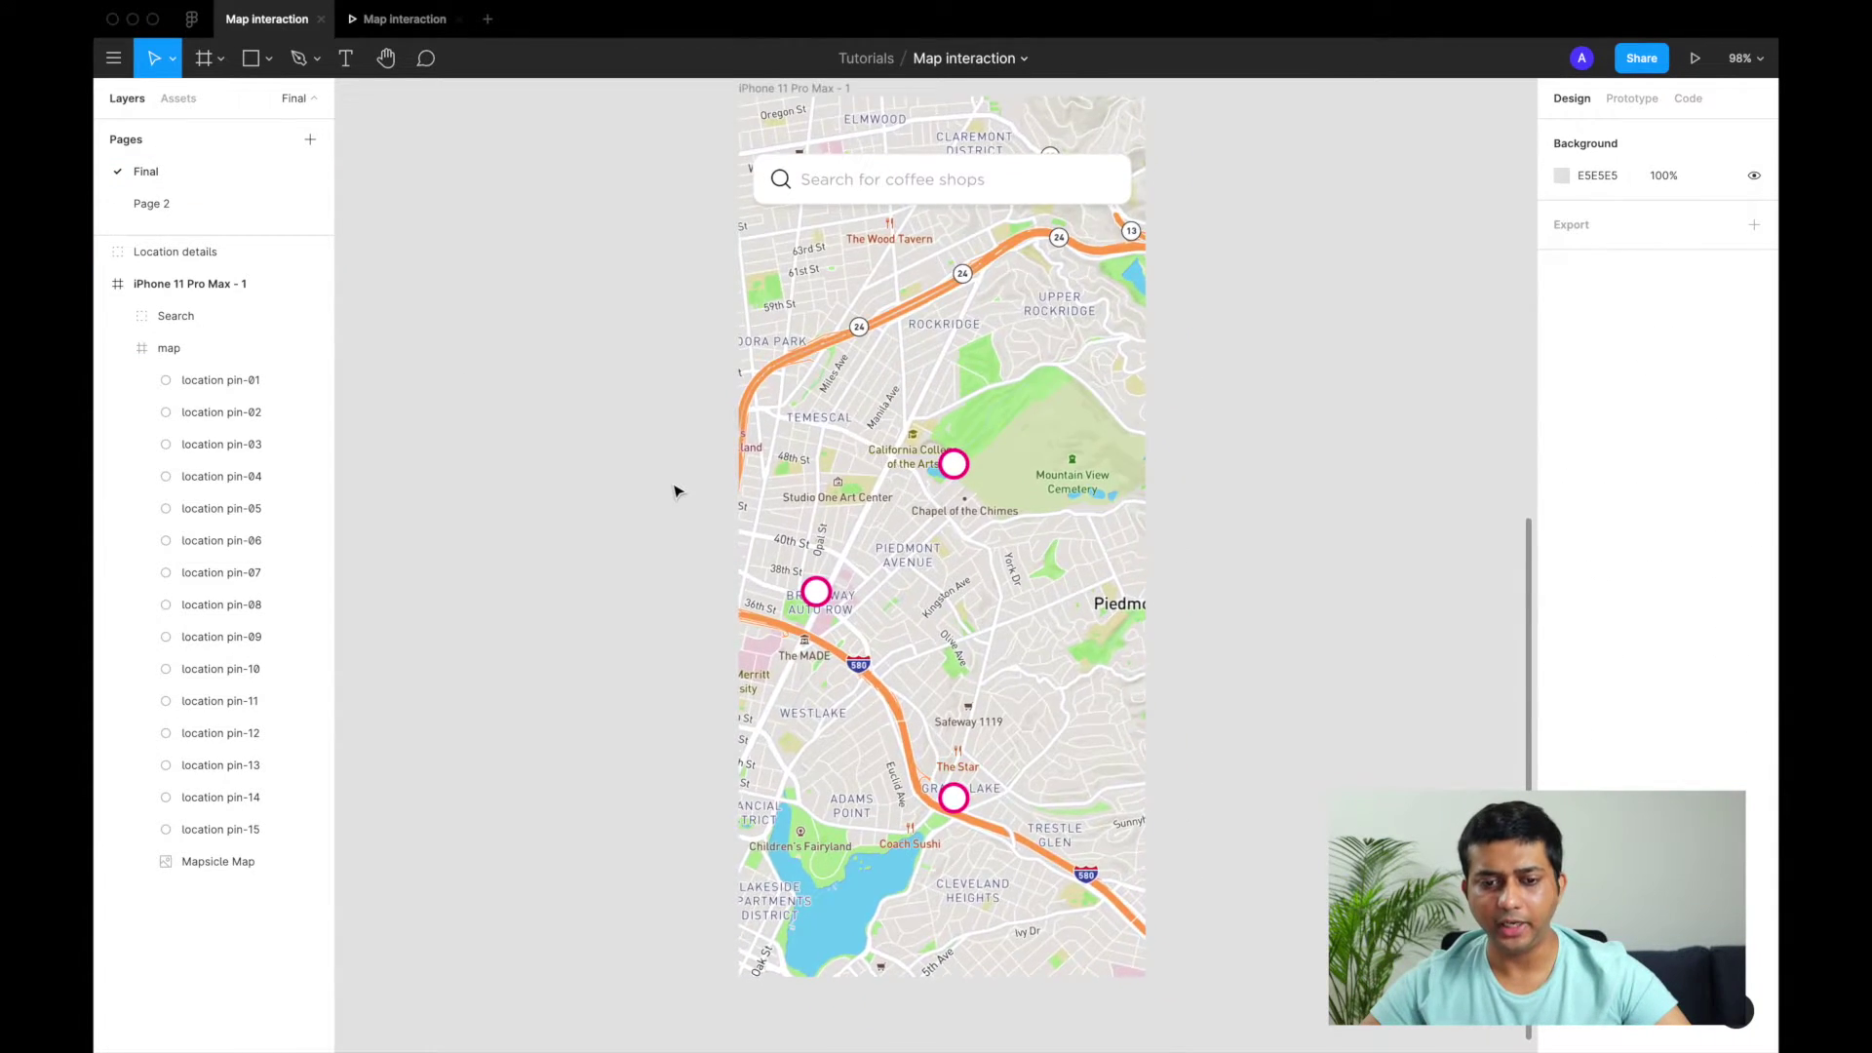
{"action": "scroll", "coordinate": [678, 490], "scroll_direction": "down", "scroll_amount": 3}
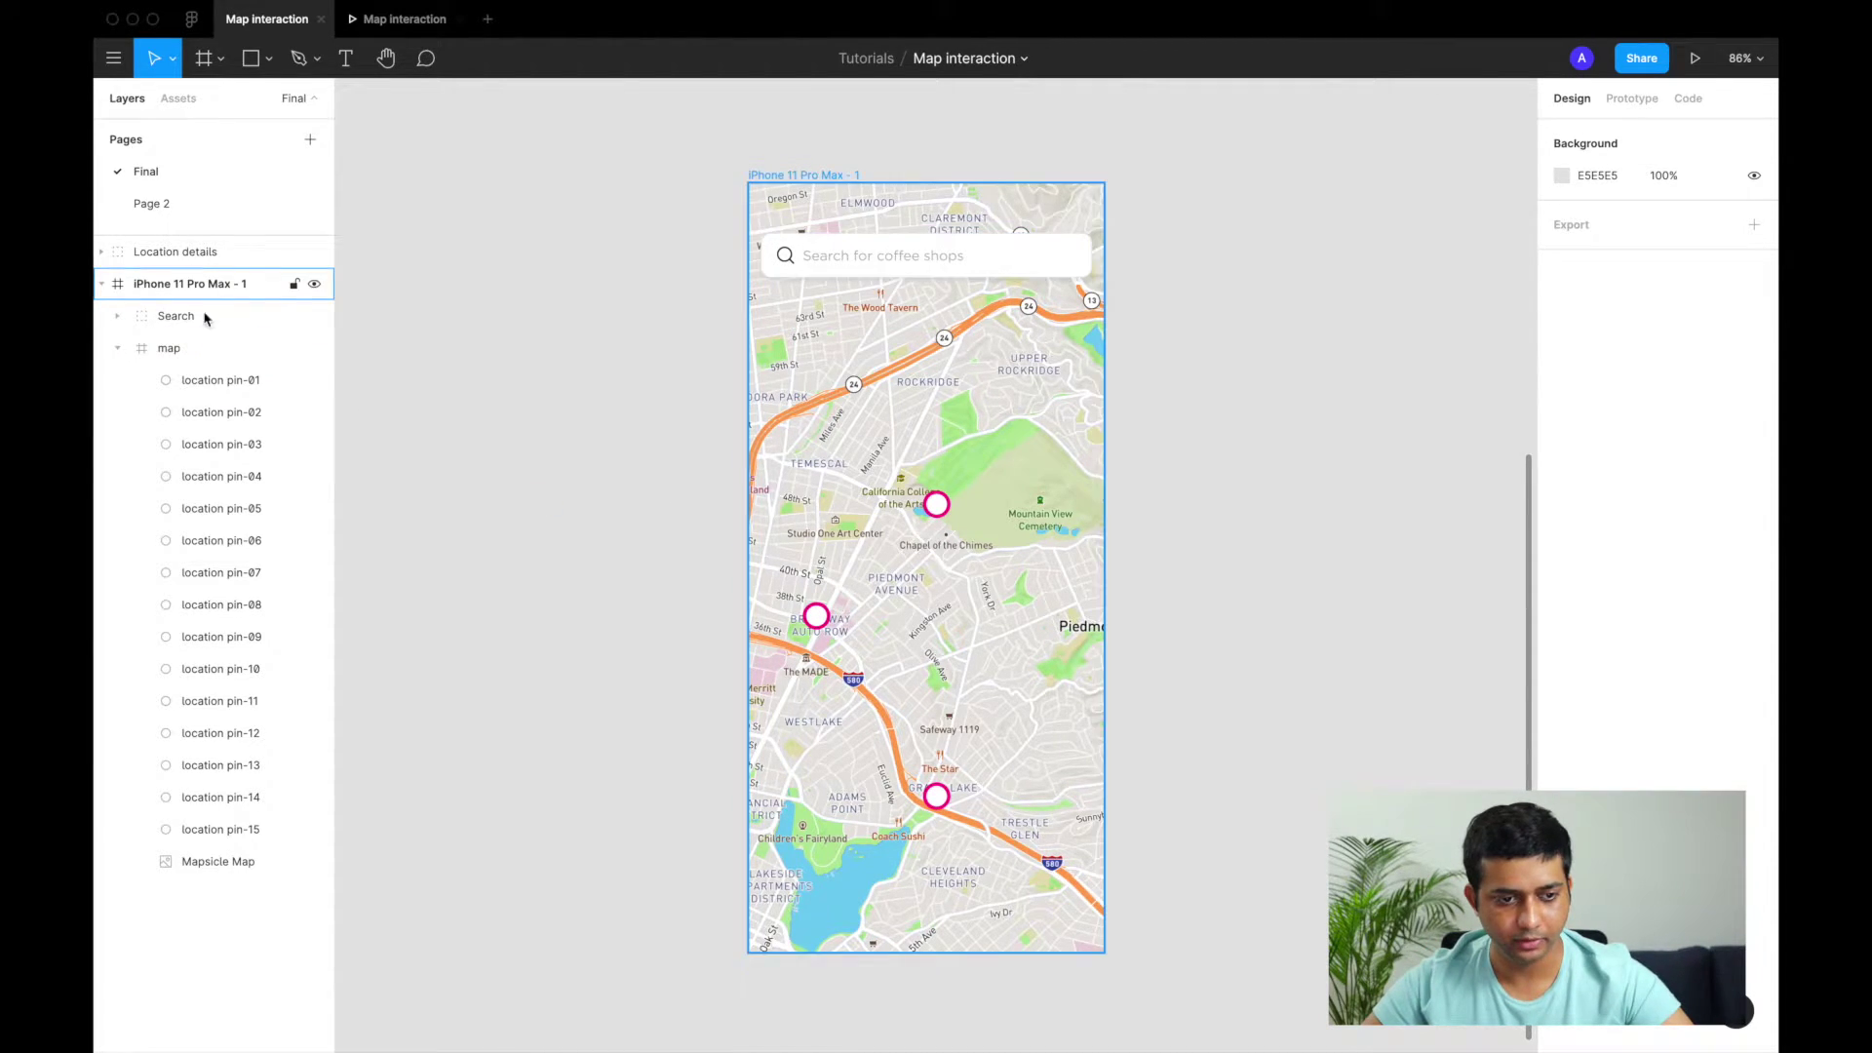
{"action": "left_click", "coordinate": [195, 349]}
{"action": "left_click", "coordinate": [1563, 312]}
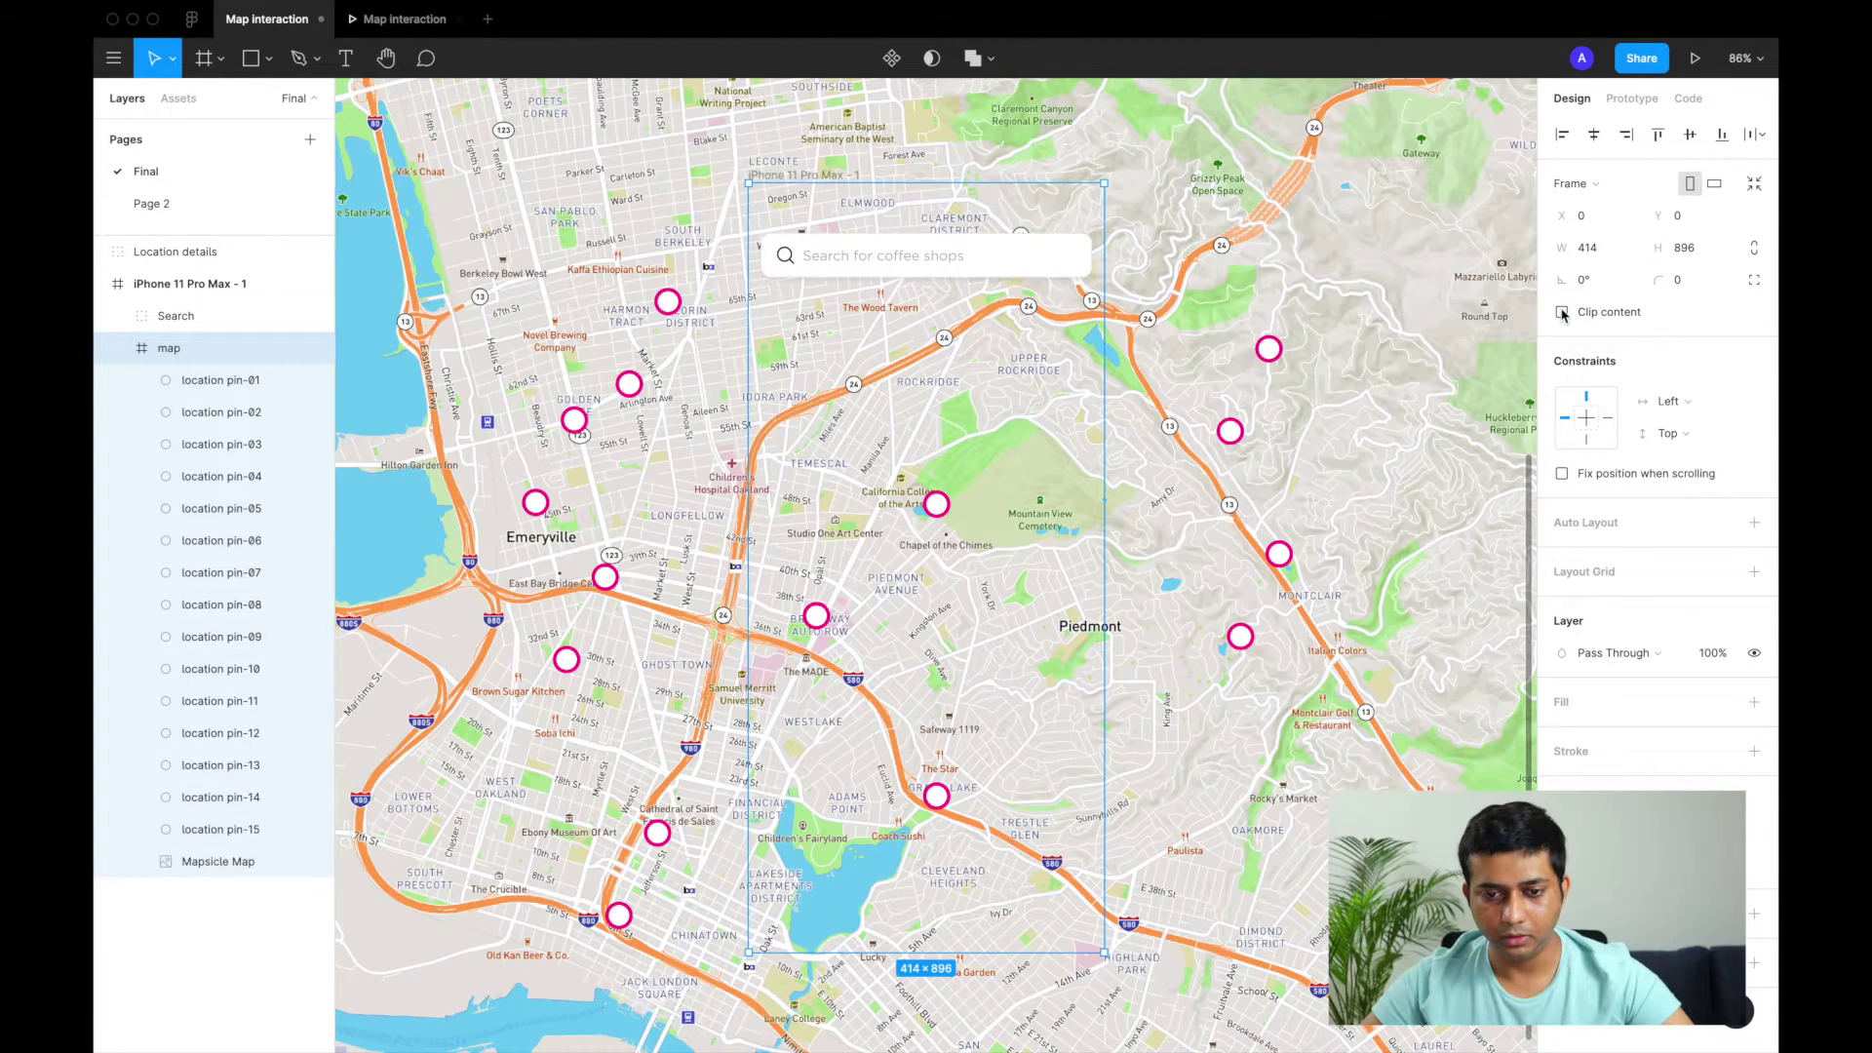
{"action": "scroll", "coordinate": [1158, 542], "scroll_direction": "down", "scroll_amount": 5}
{"action": "scroll", "coordinate": [1159, 542], "scroll_direction": "right", "scroll_amount": 3}
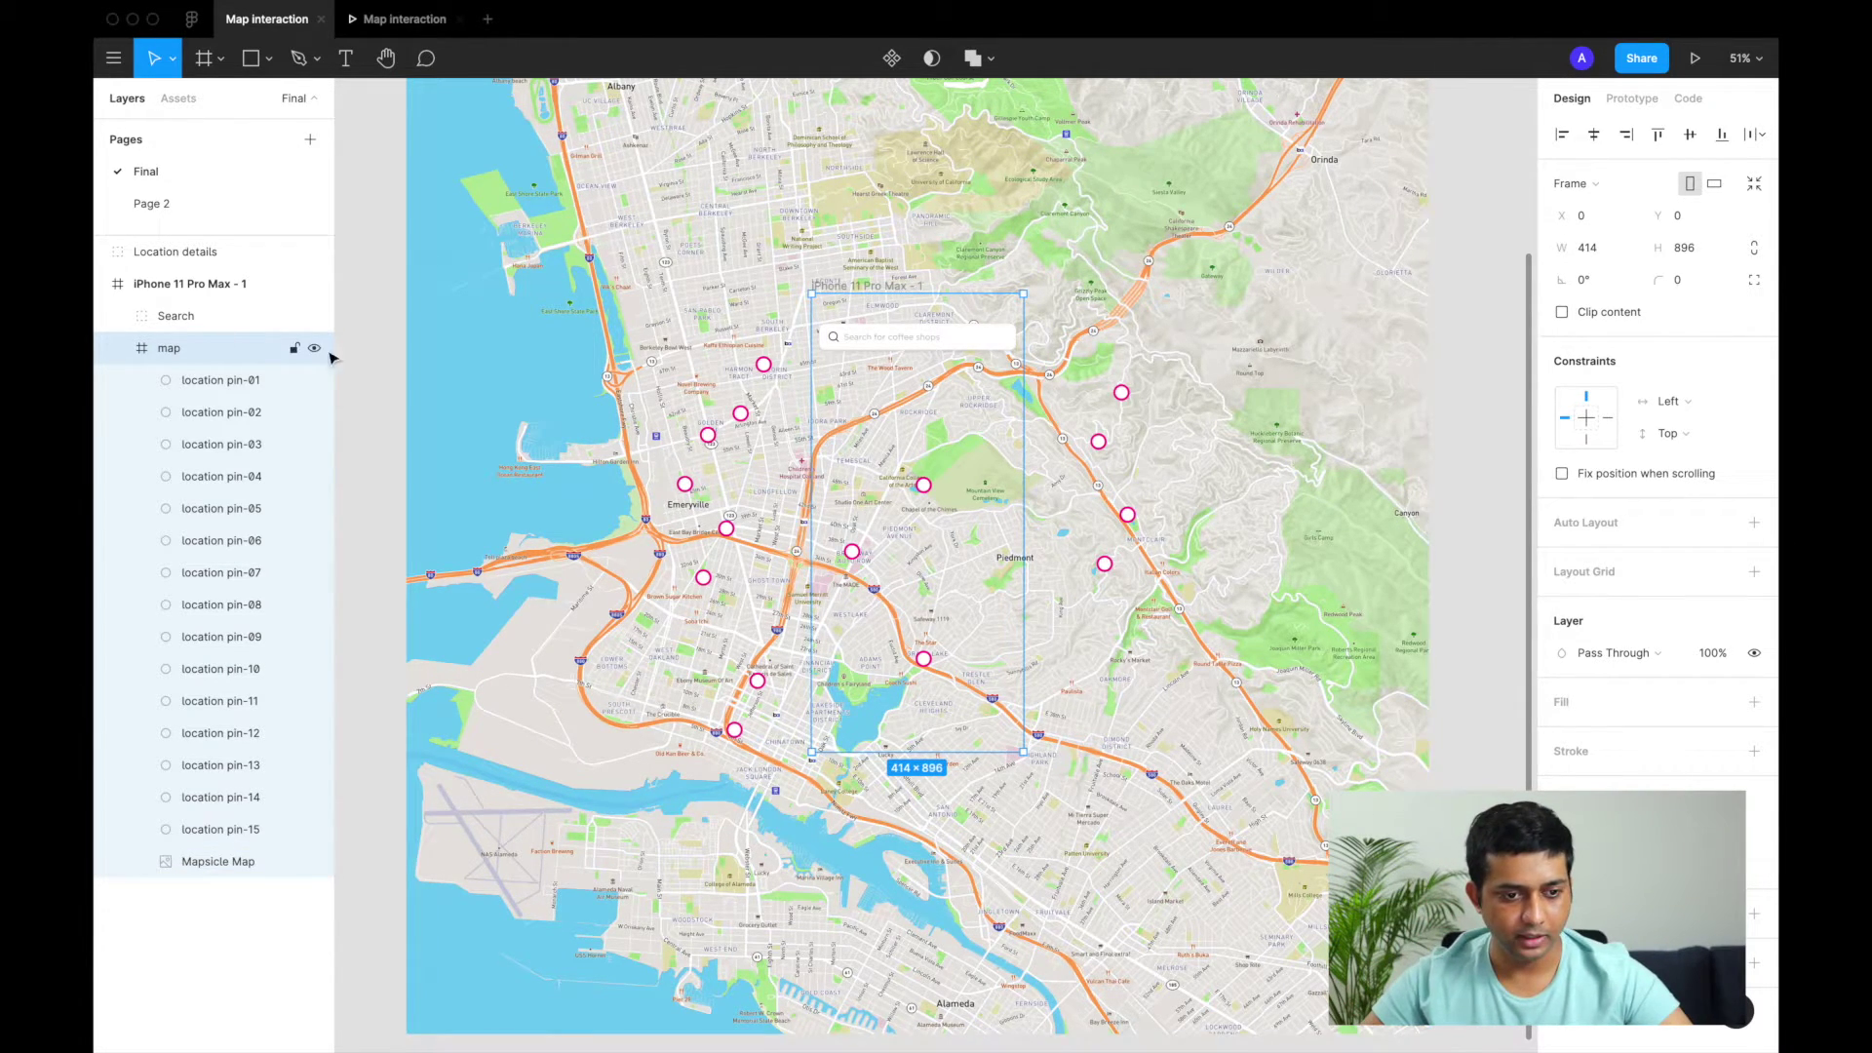
{"action": "left_click", "coordinate": [1562, 313]}
{"action": "scroll", "coordinate": [845, 537], "scroll_direction": "up", "scroll_amount": 3}
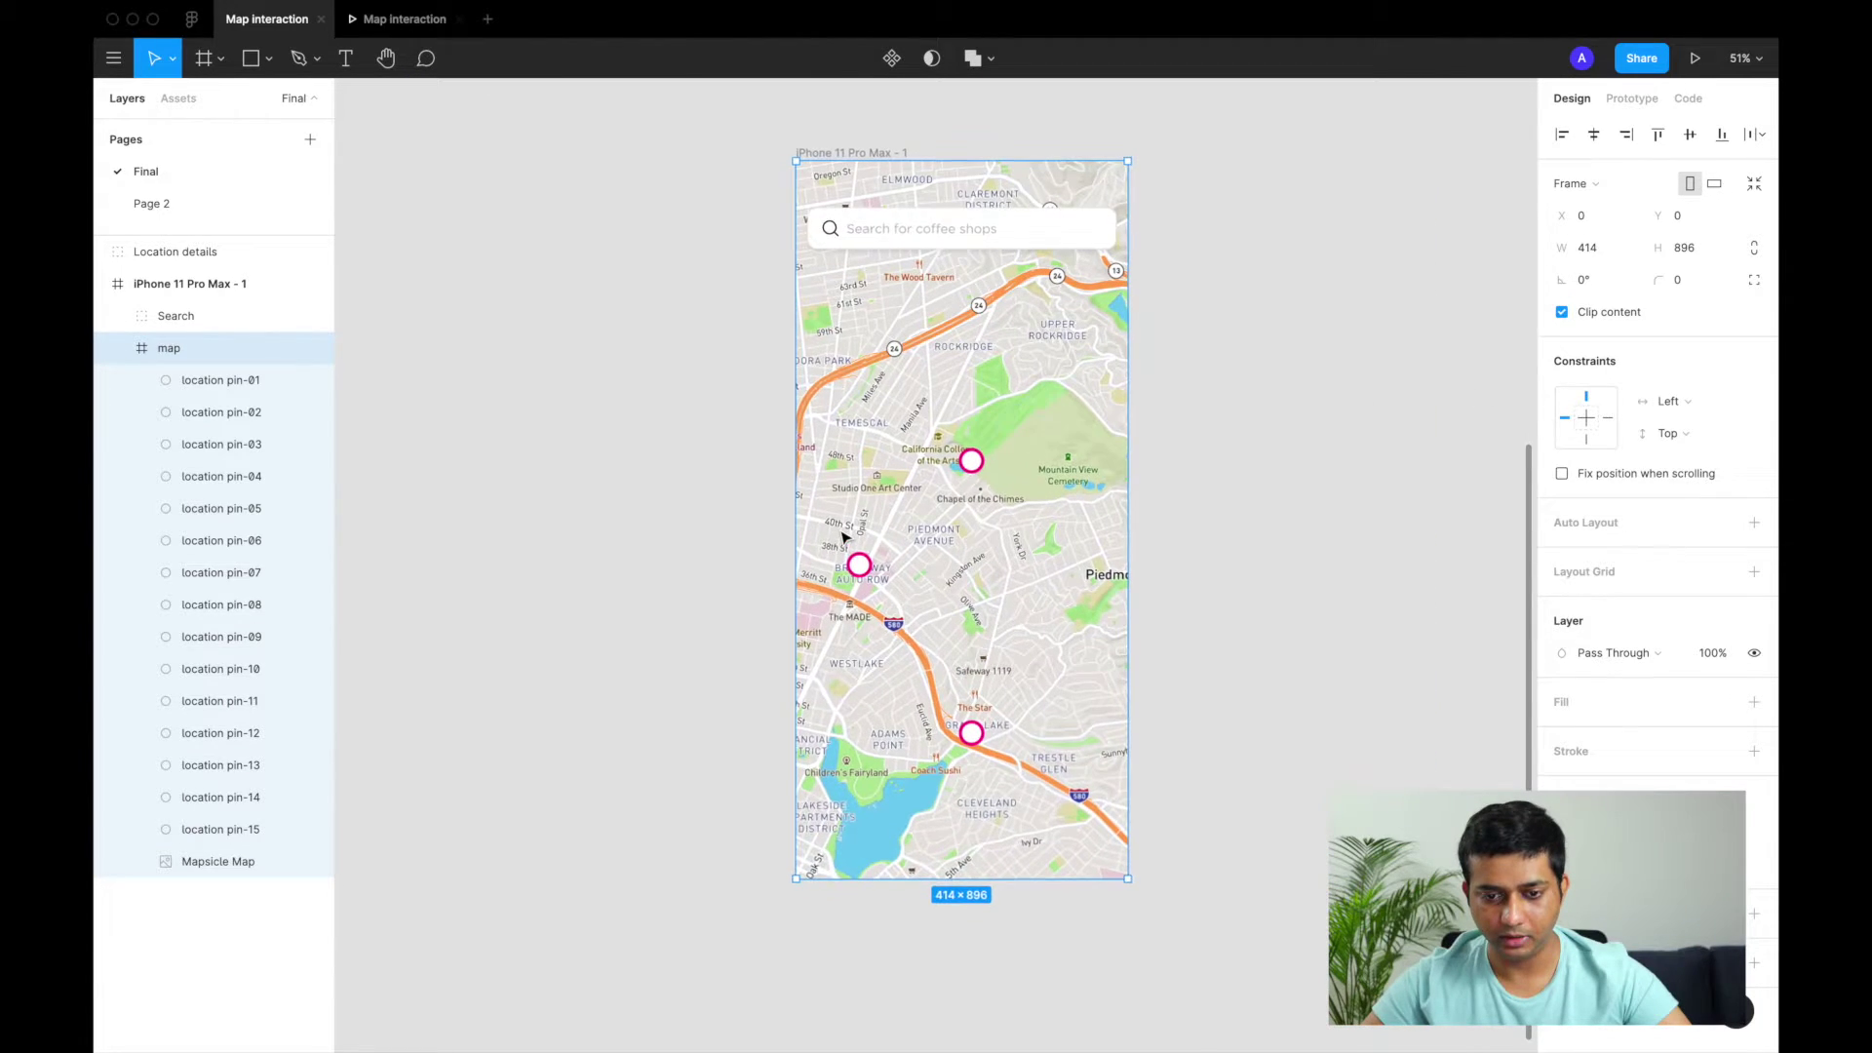
Preview the prototype, pan the map east and west inside the phone screen to view the location pins, and close the preview
{"action": "left_click", "coordinate": [384, 20]}
{"action": "scroll", "coordinate": [1024, 517], "scroll_direction": "right", "scroll_amount": 10}
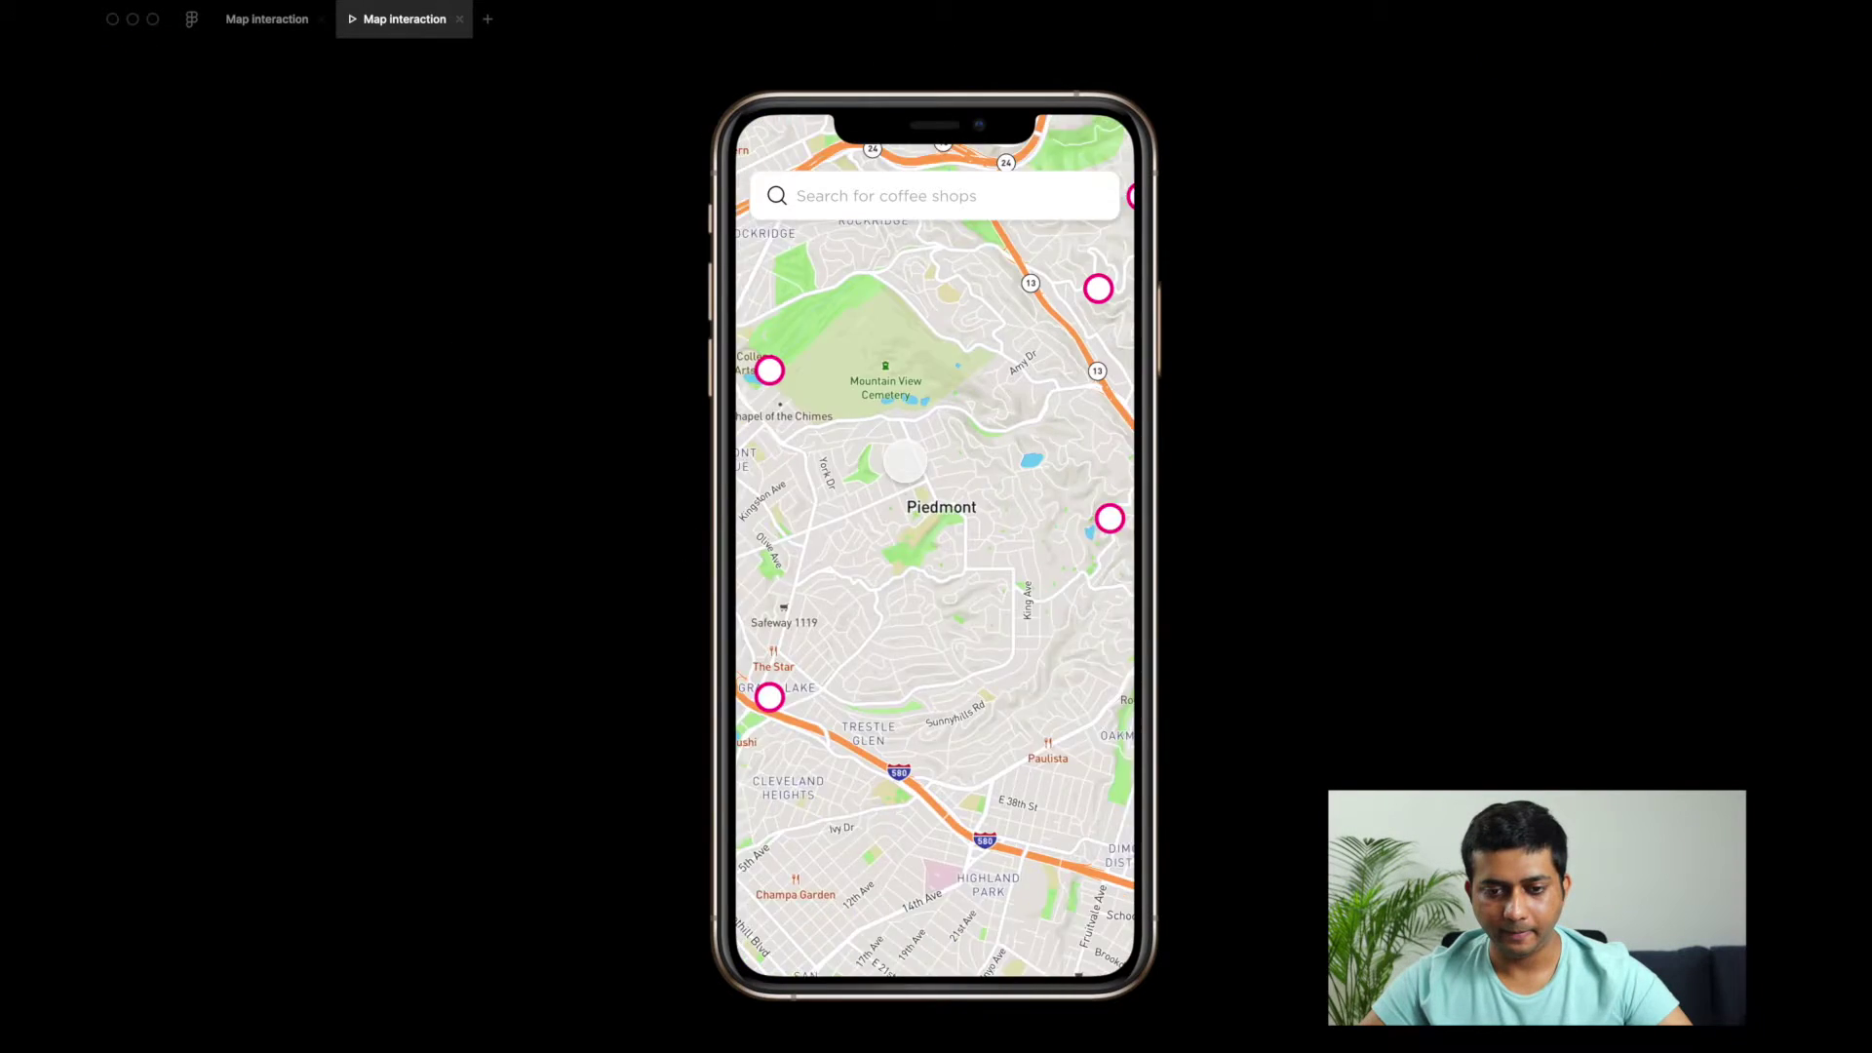
{"action": "scroll", "coordinate": [870, 507], "scroll_direction": "left", "scroll_amount": 10}
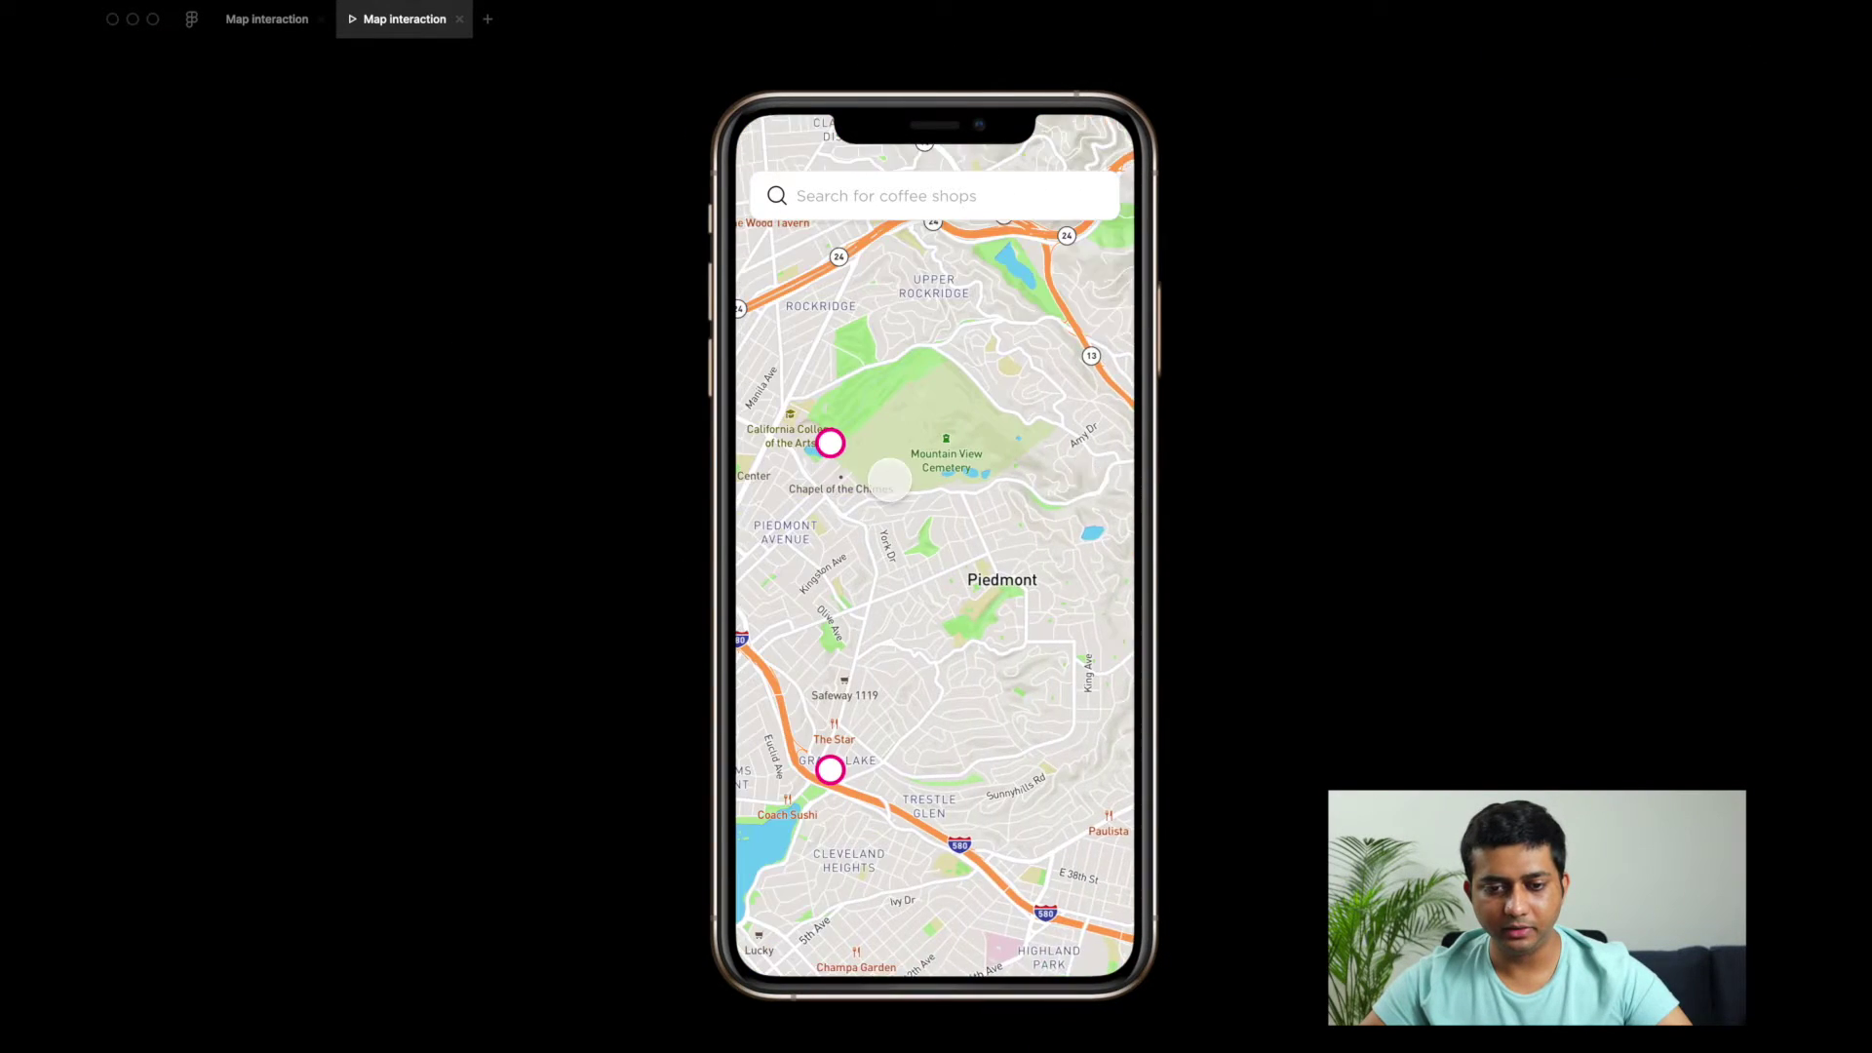
{"action": "scroll", "coordinate": [1158, 452], "scroll_direction": "left", "scroll_amount": 5}
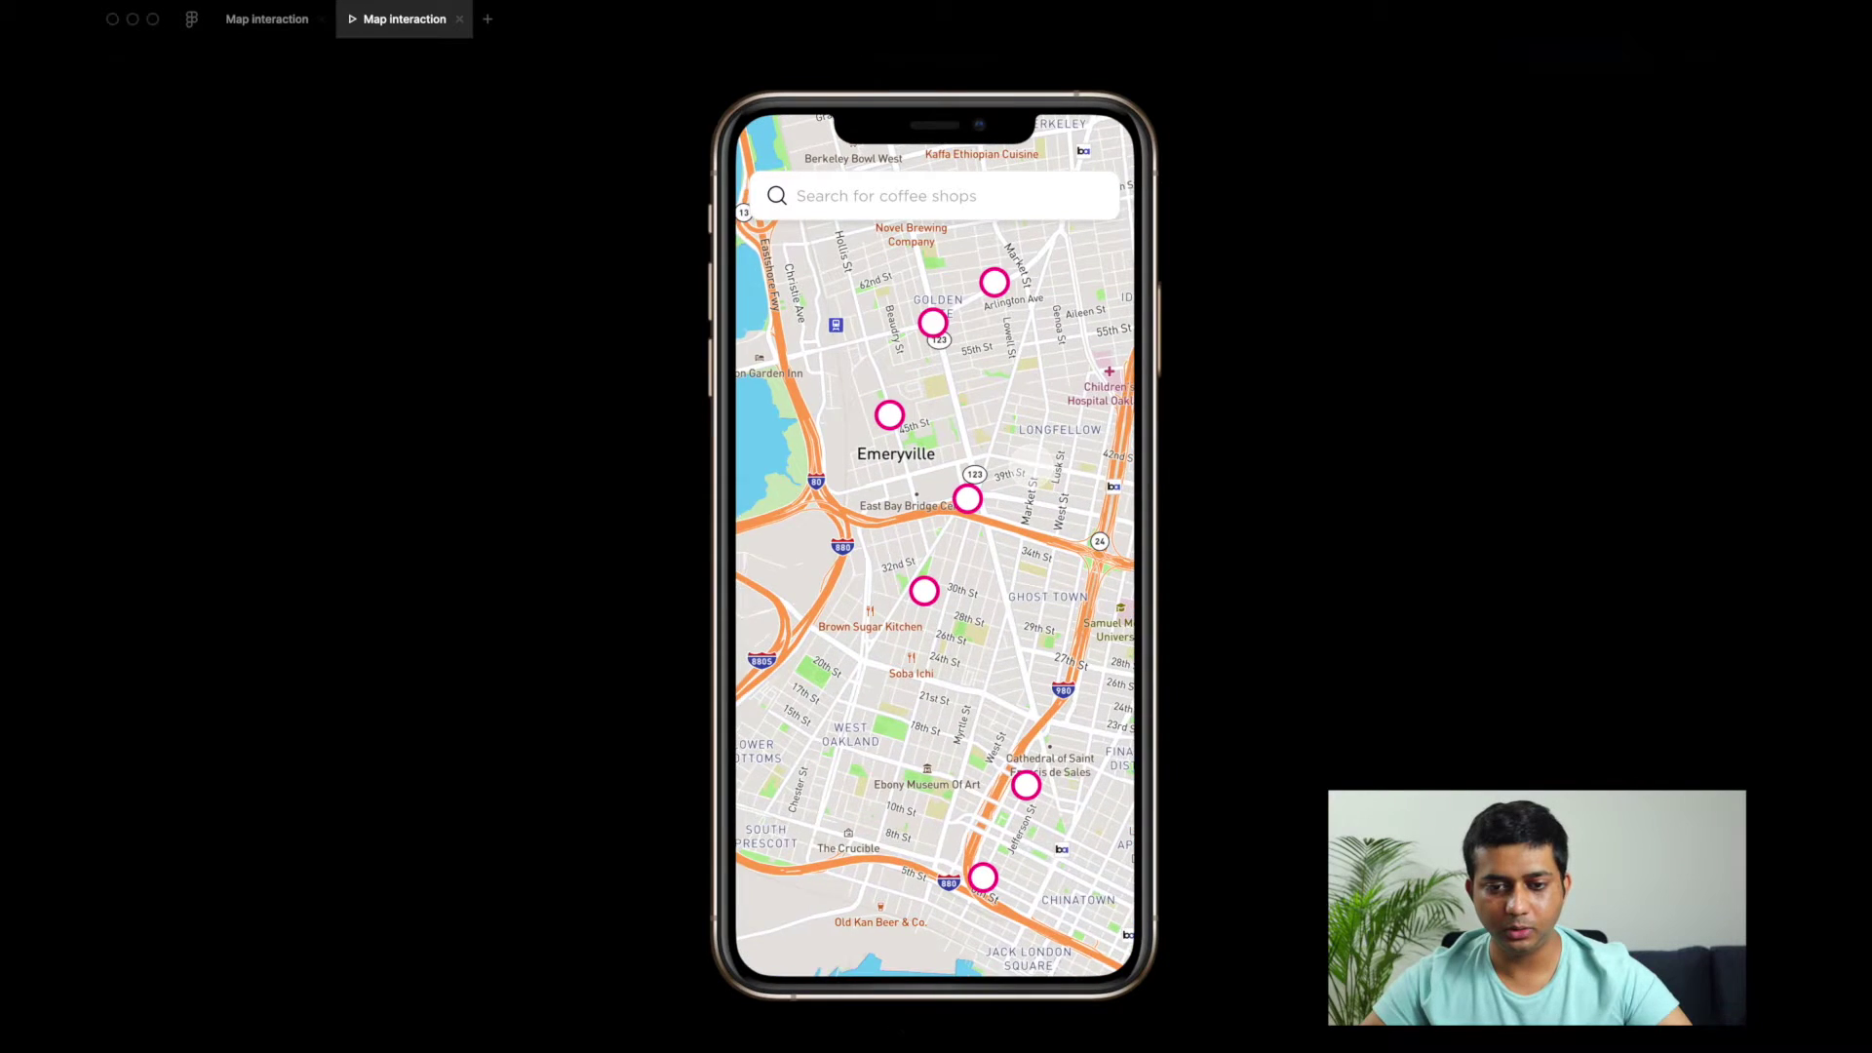
{"action": "scroll", "coordinate": [975, 507], "scroll_direction": "right", "scroll_amount": 10}
{"action": "scroll", "coordinate": [829, 527], "scroll_direction": "right", "scroll_amount": 5}
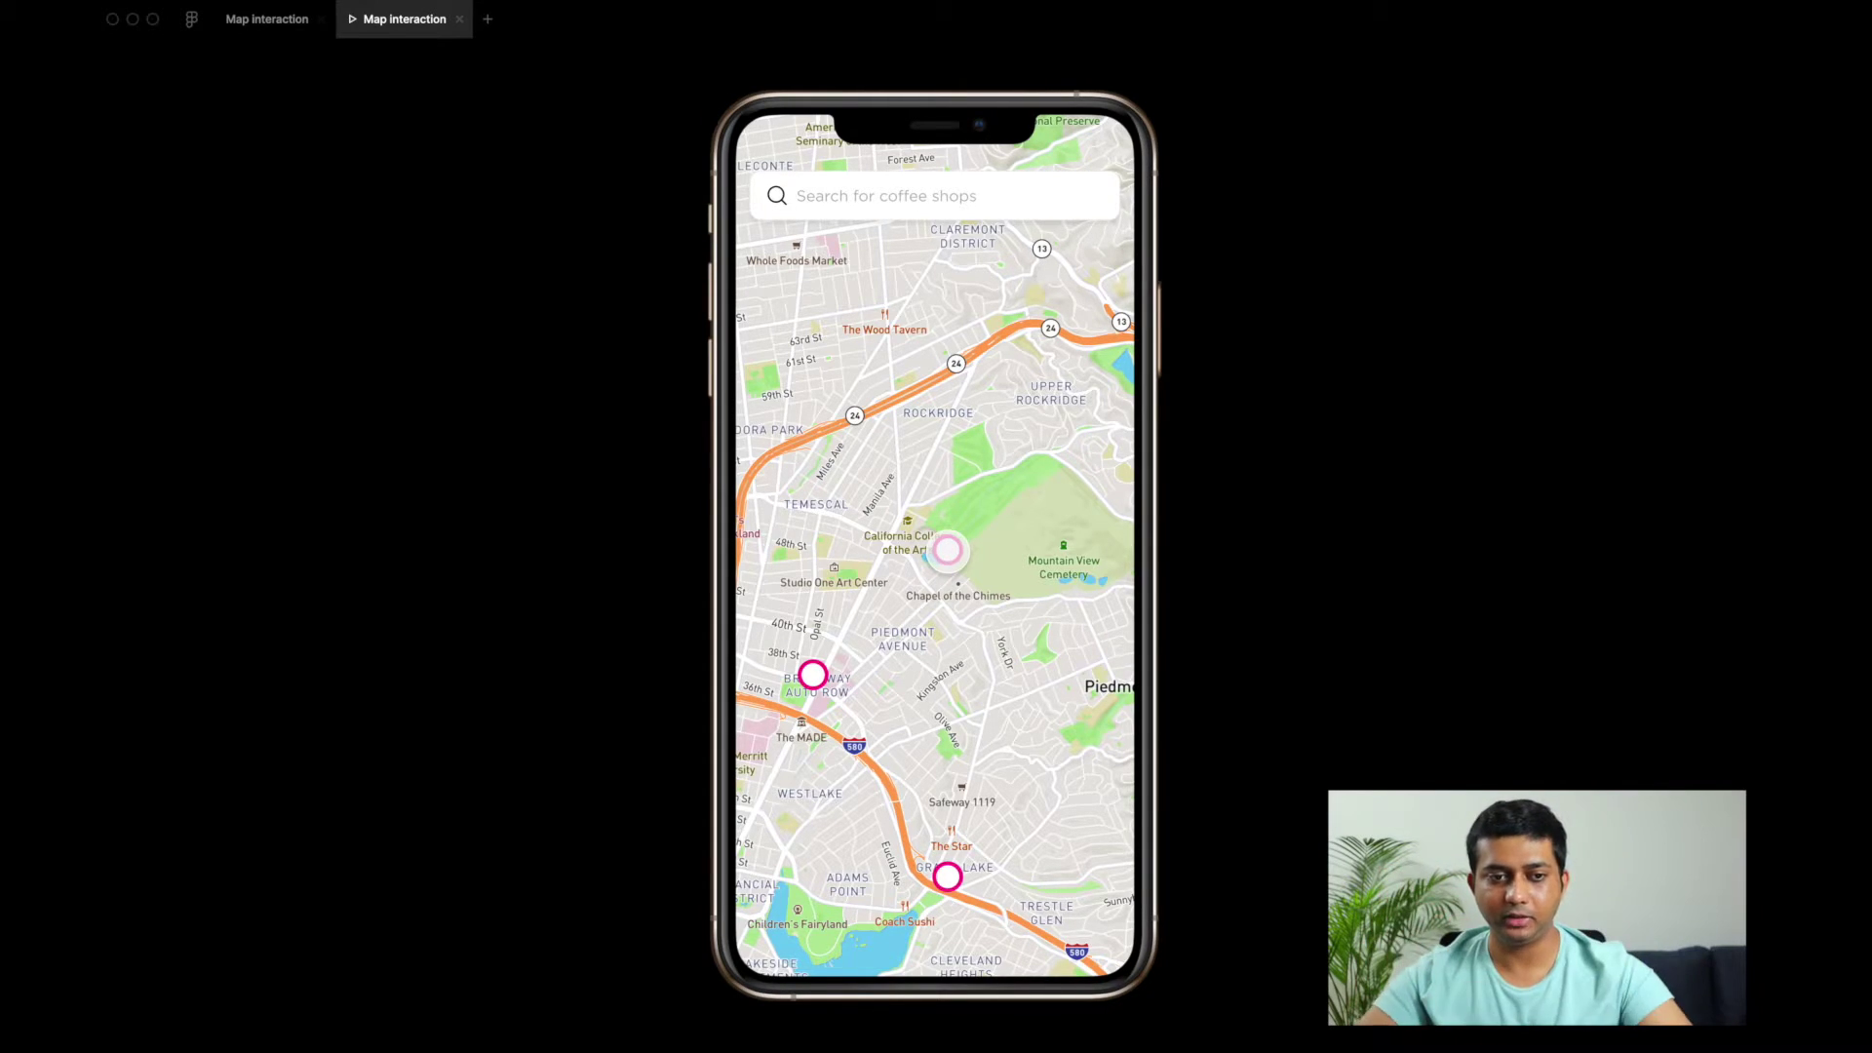
{"action": "left_click", "coordinate": [459, 19]}
Examine the parts of the Location details card: its white background, grey image placeholder and three text lines
{"action": "scroll", "coordinate": [685, 390], "scroll_direction": "up", "scroll_amount": 10}
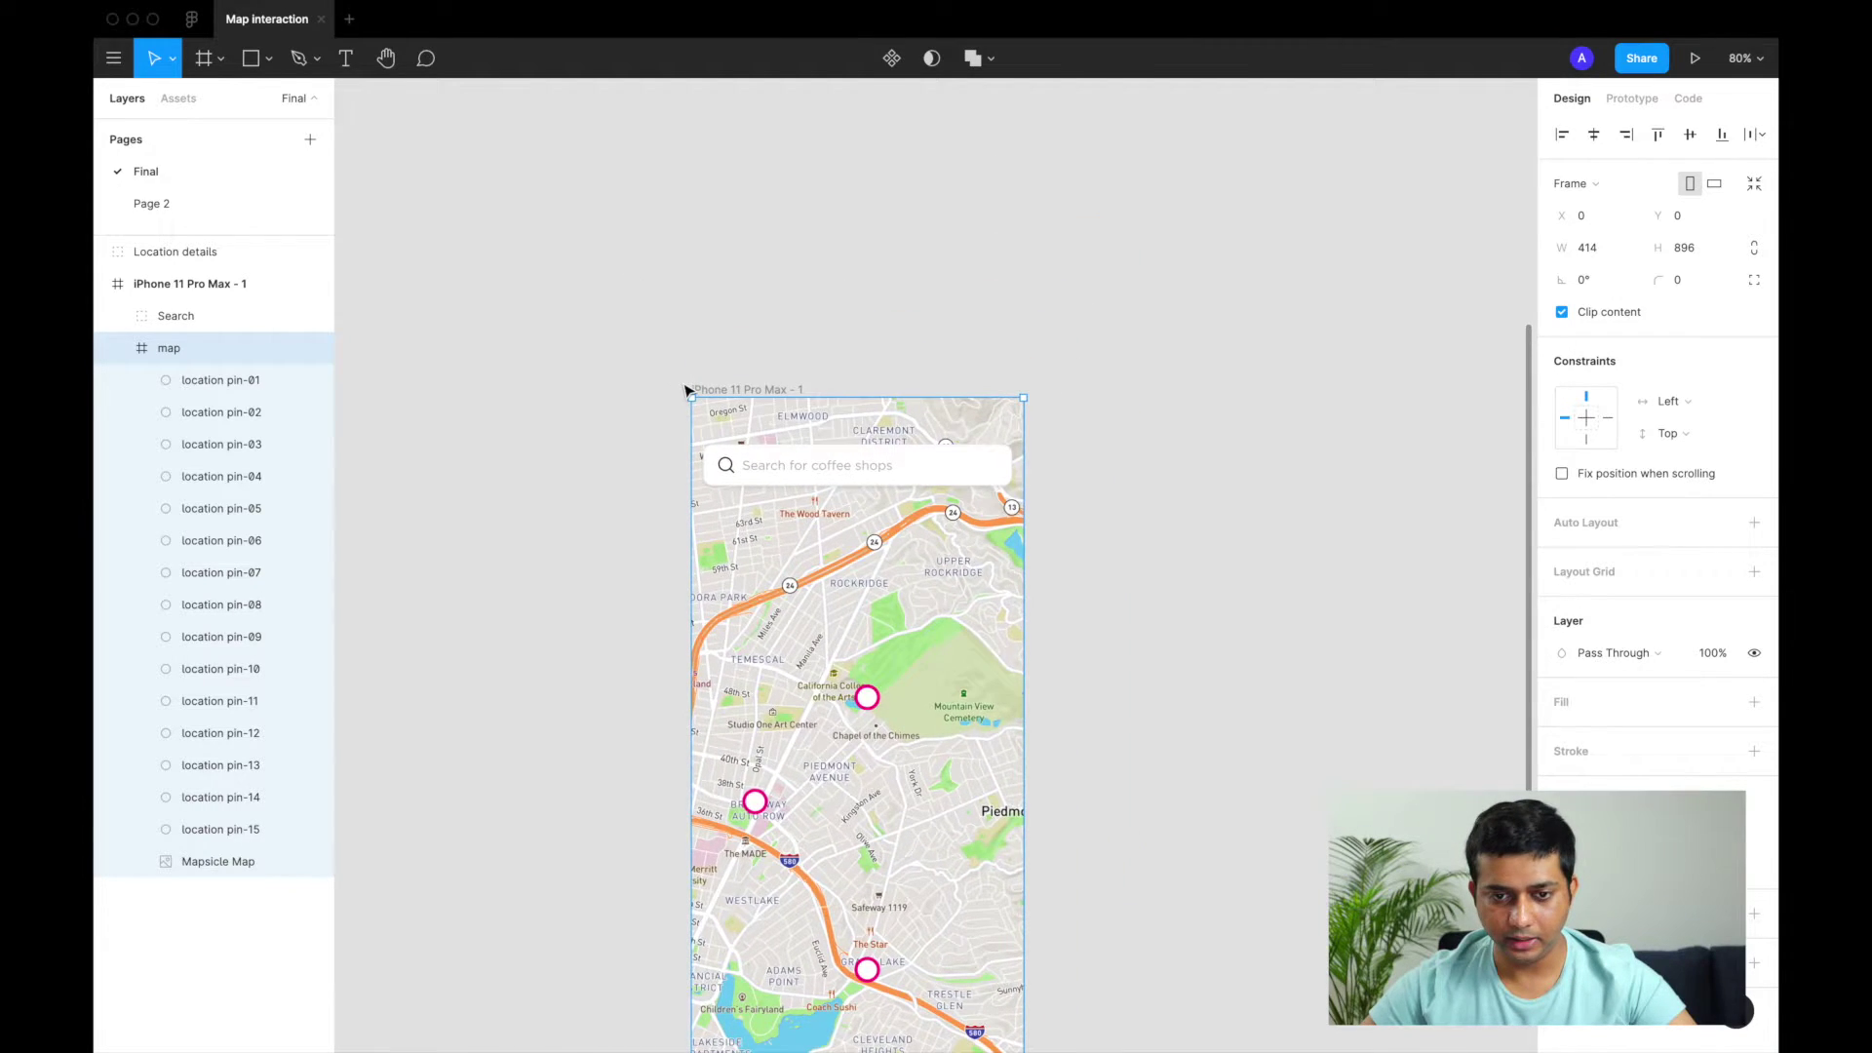
{"action": "scroll", "coordinate": [722, 555], "scroll_direction": "up", "scroll_amount": 6}
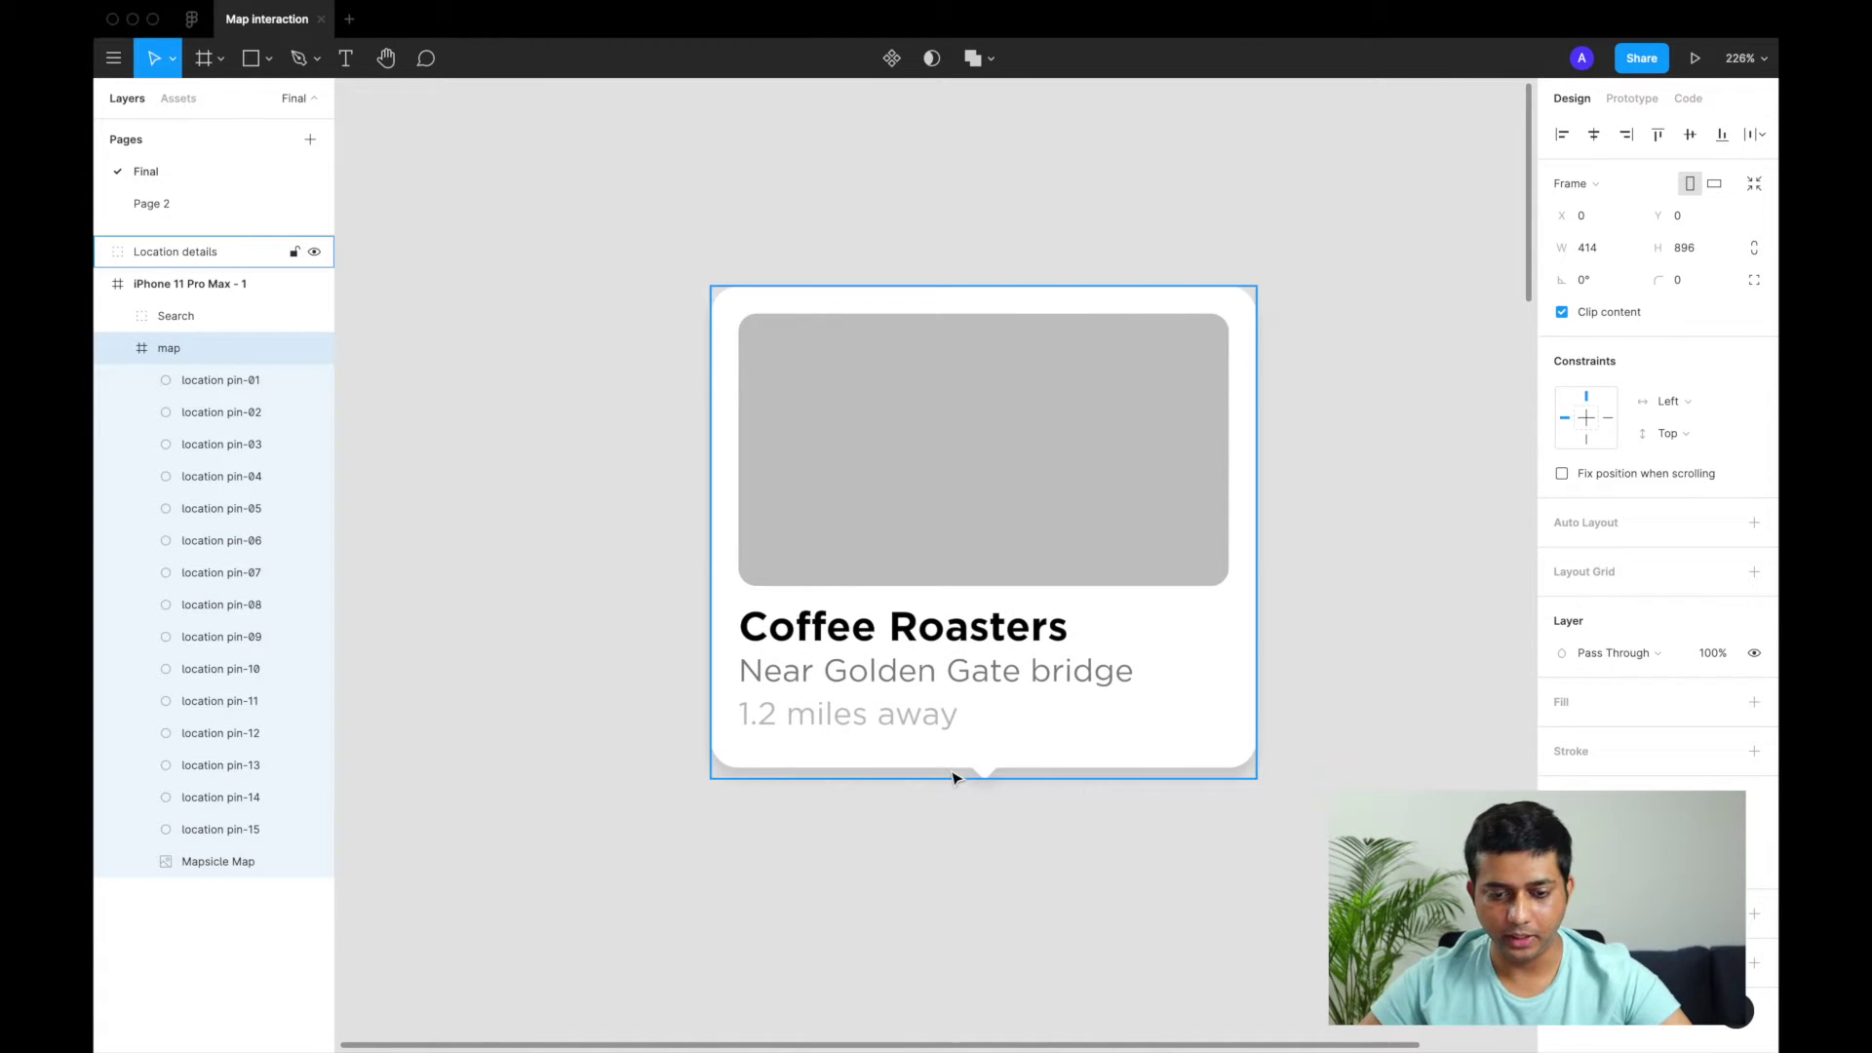
{"action": "left_click", "coordinate": [1125, 715]}
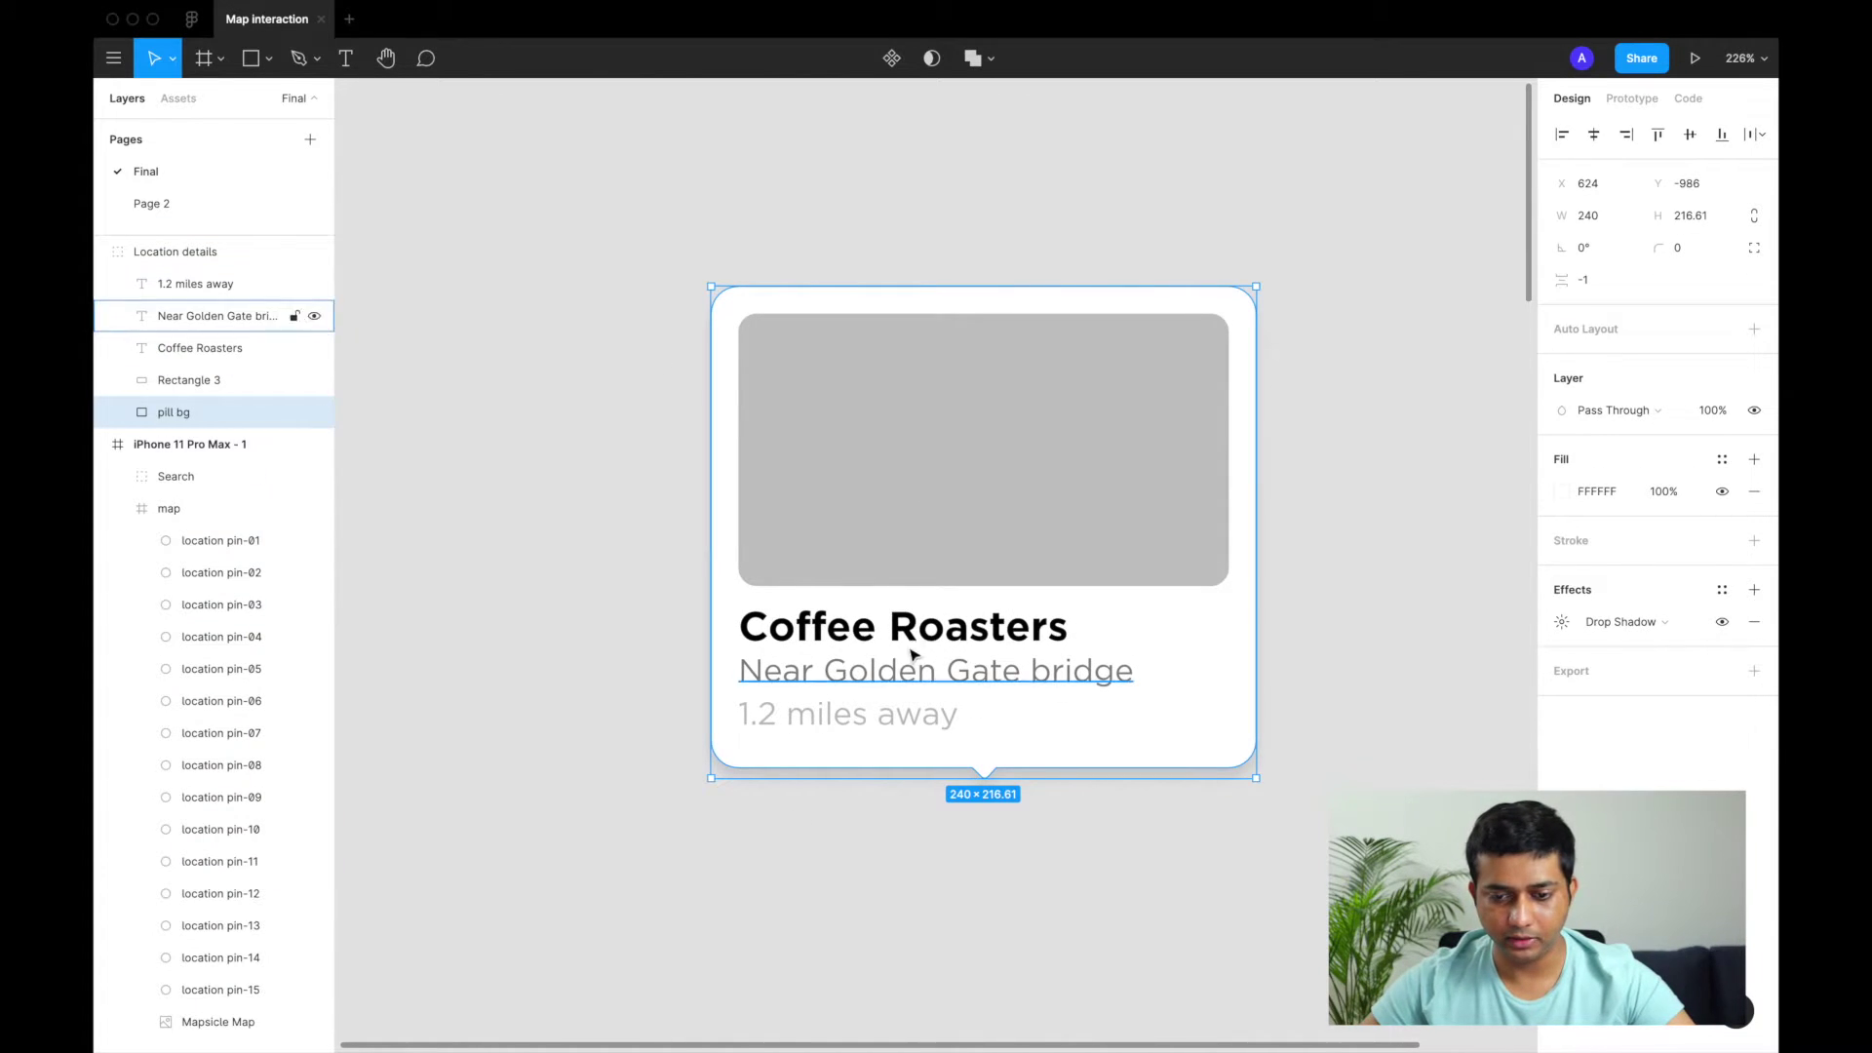
{"action": "double_click", "coordinate": [883, 532]}
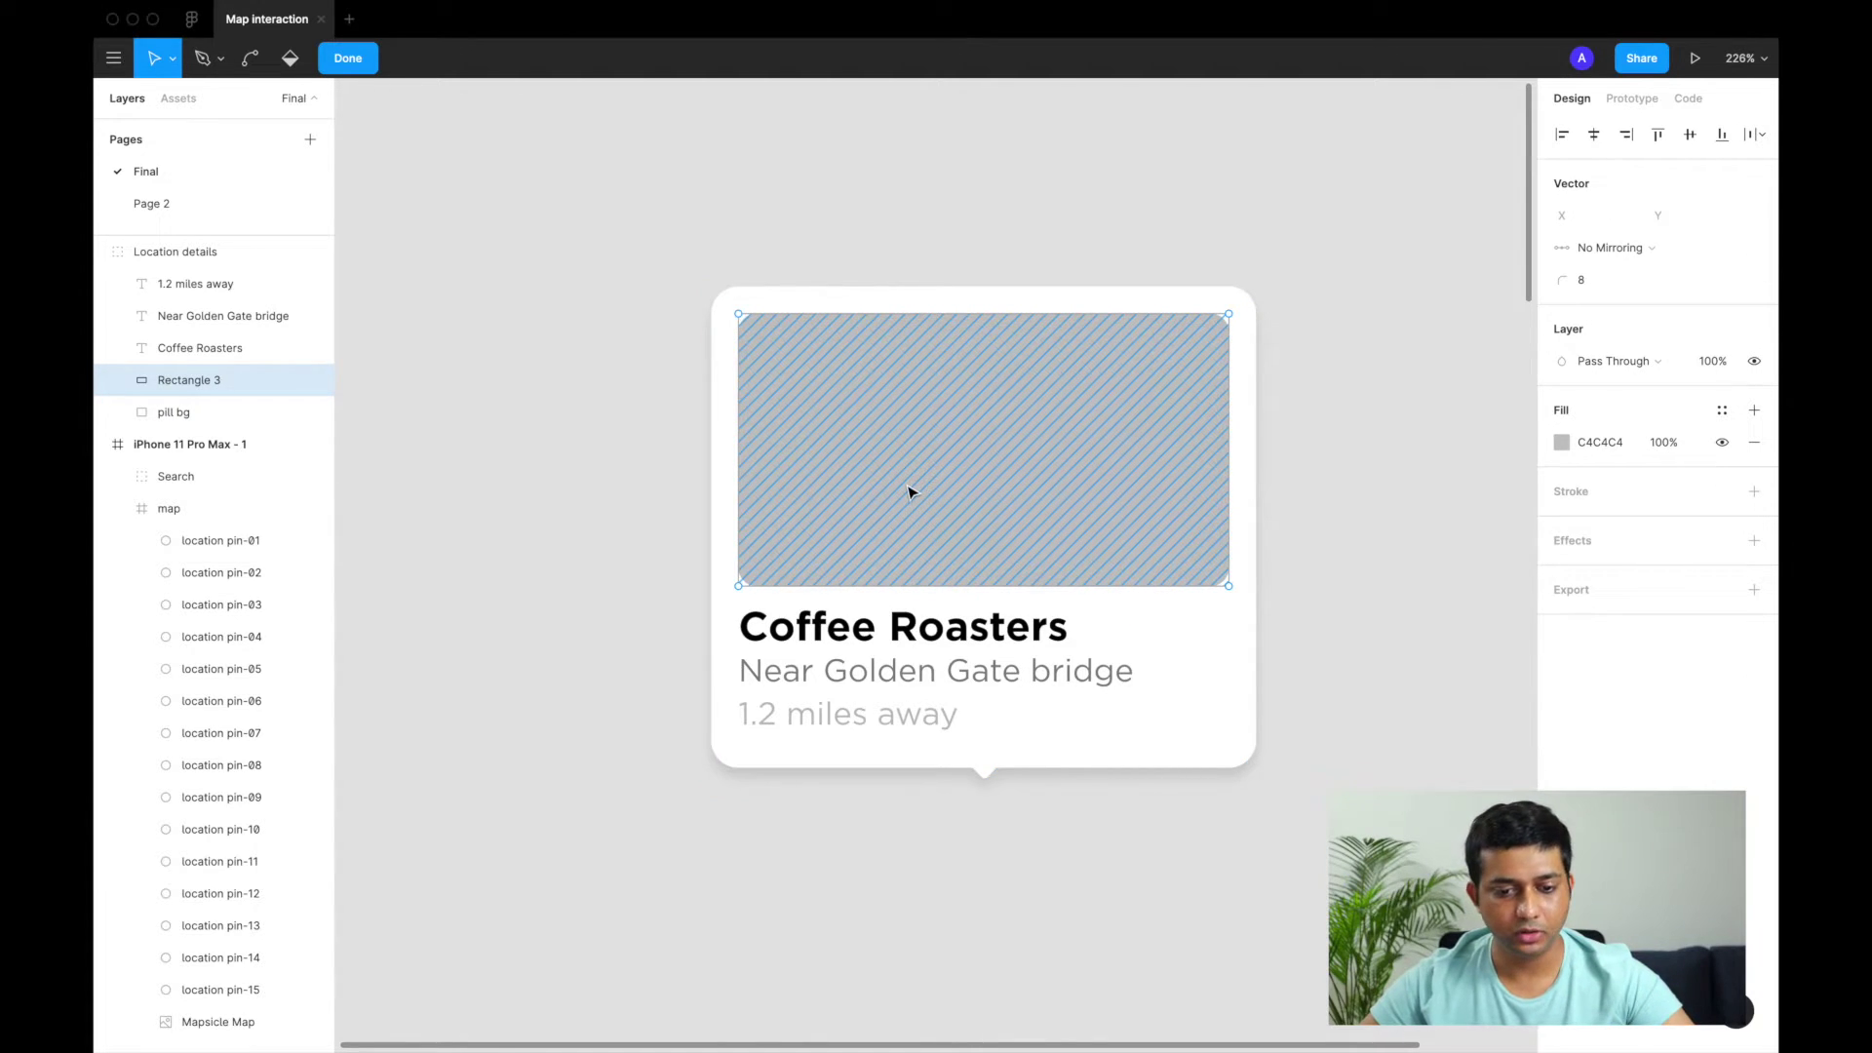
{"action": "key", "text": "Escape"}
{"action": "left_click", "coordinate": [802, 639]}
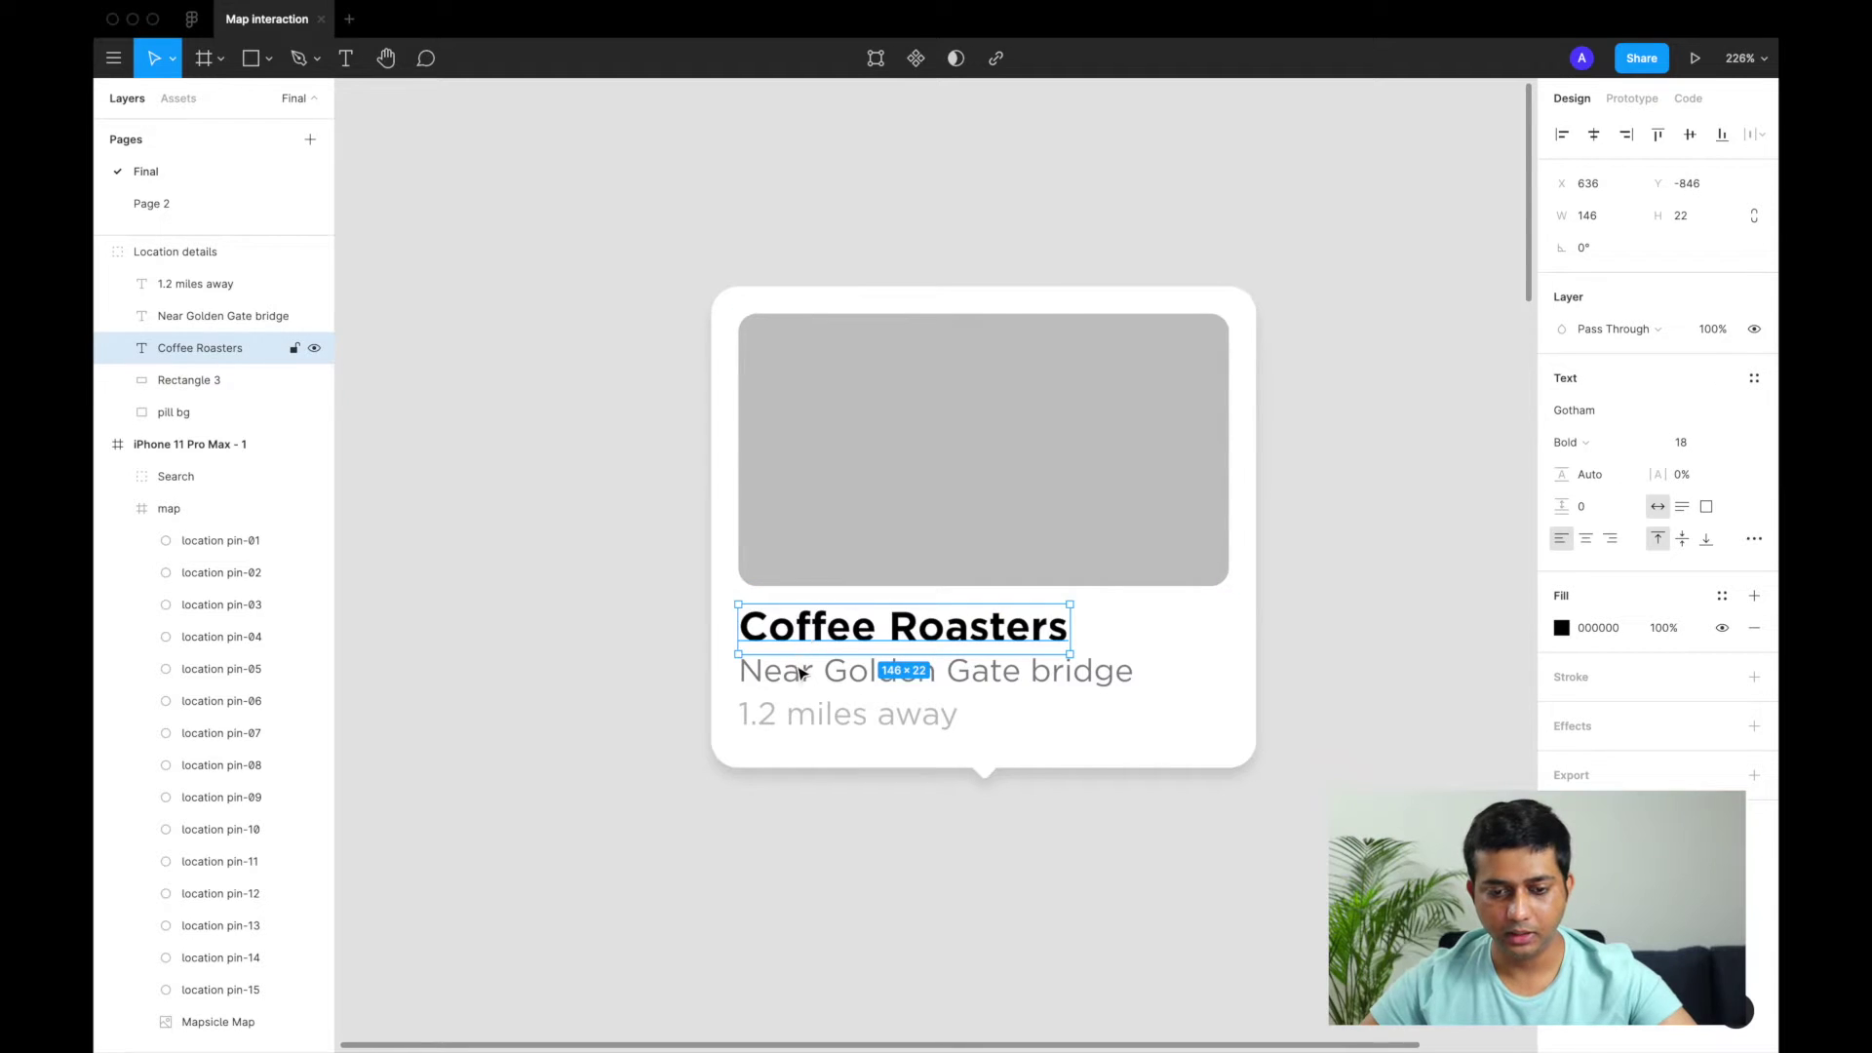
{"action": "left_click", "coordinate": [799, 677]}
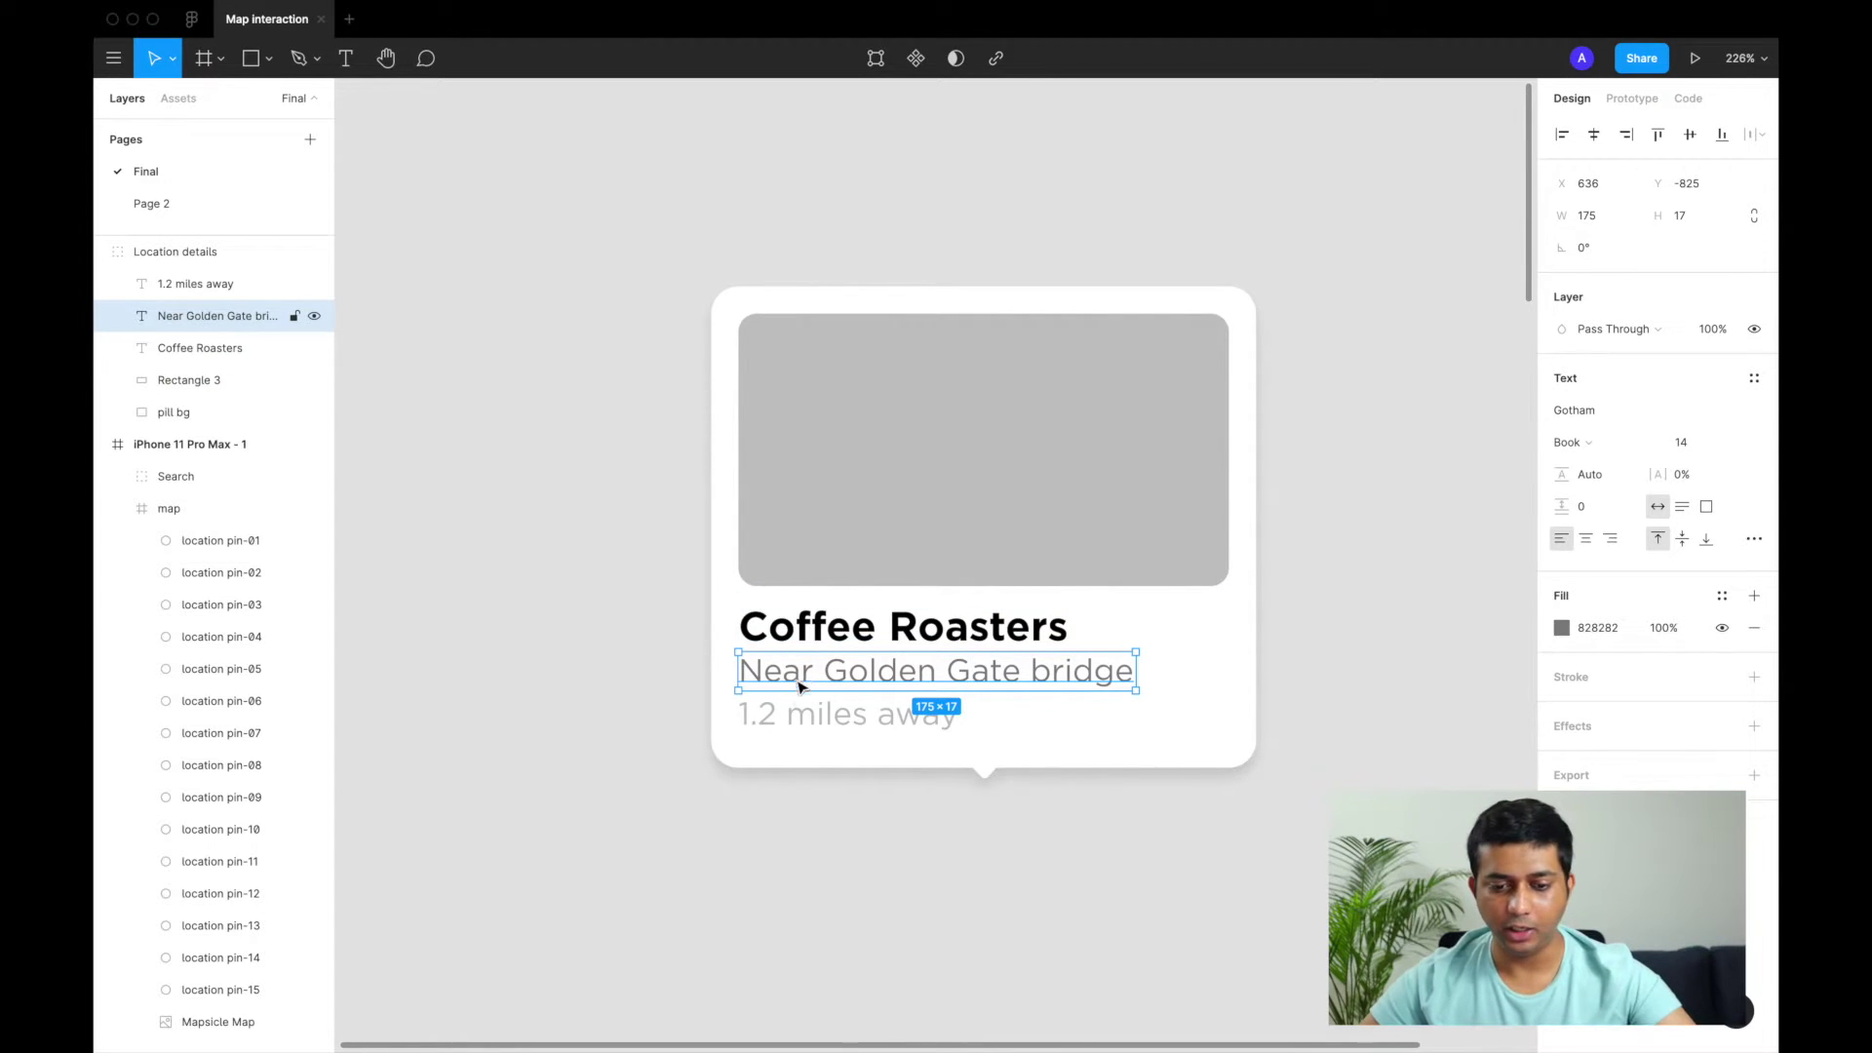
{"action": "left_click", "coordinate": [795, 720]}
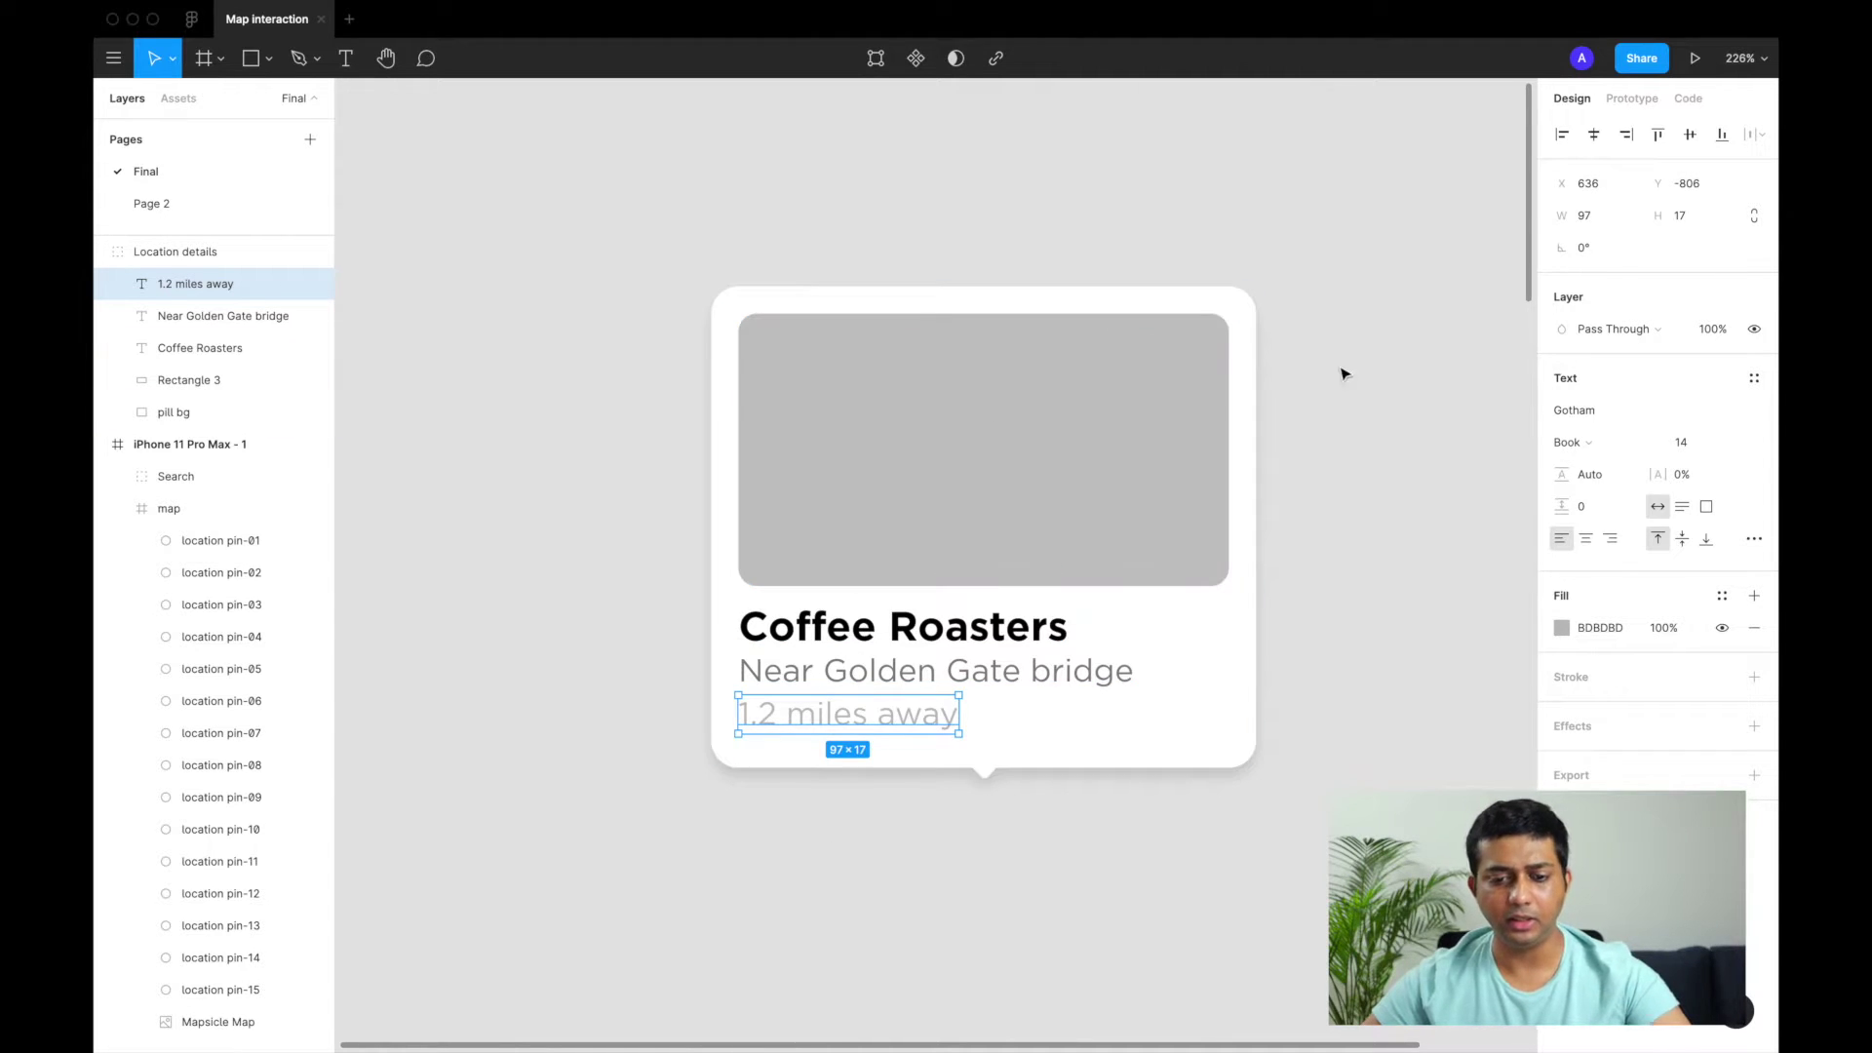
Run the Unsplash plugin on the Location details card's grey image placeholder and search for "coffee places"
{"action": "left_click", "coordinate": [1072, 545]}
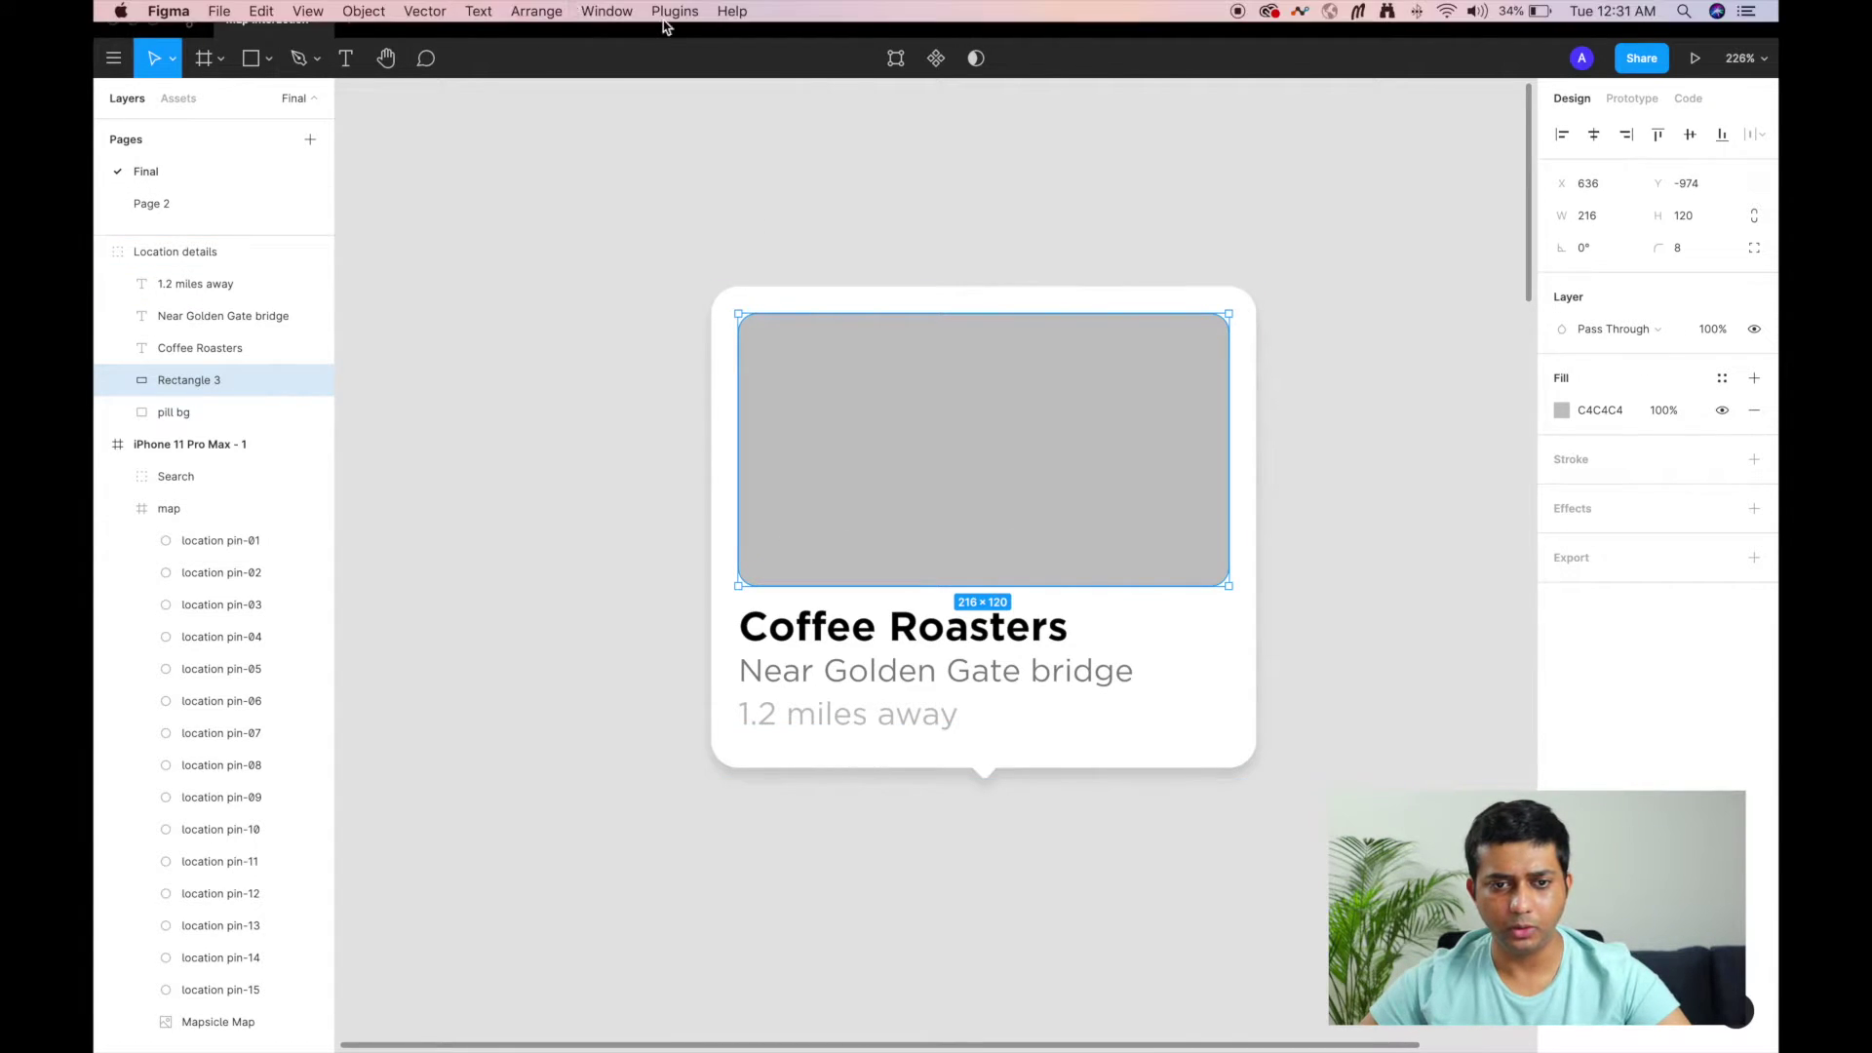
{"action": "left_click", "coordinate": [671, 12]}
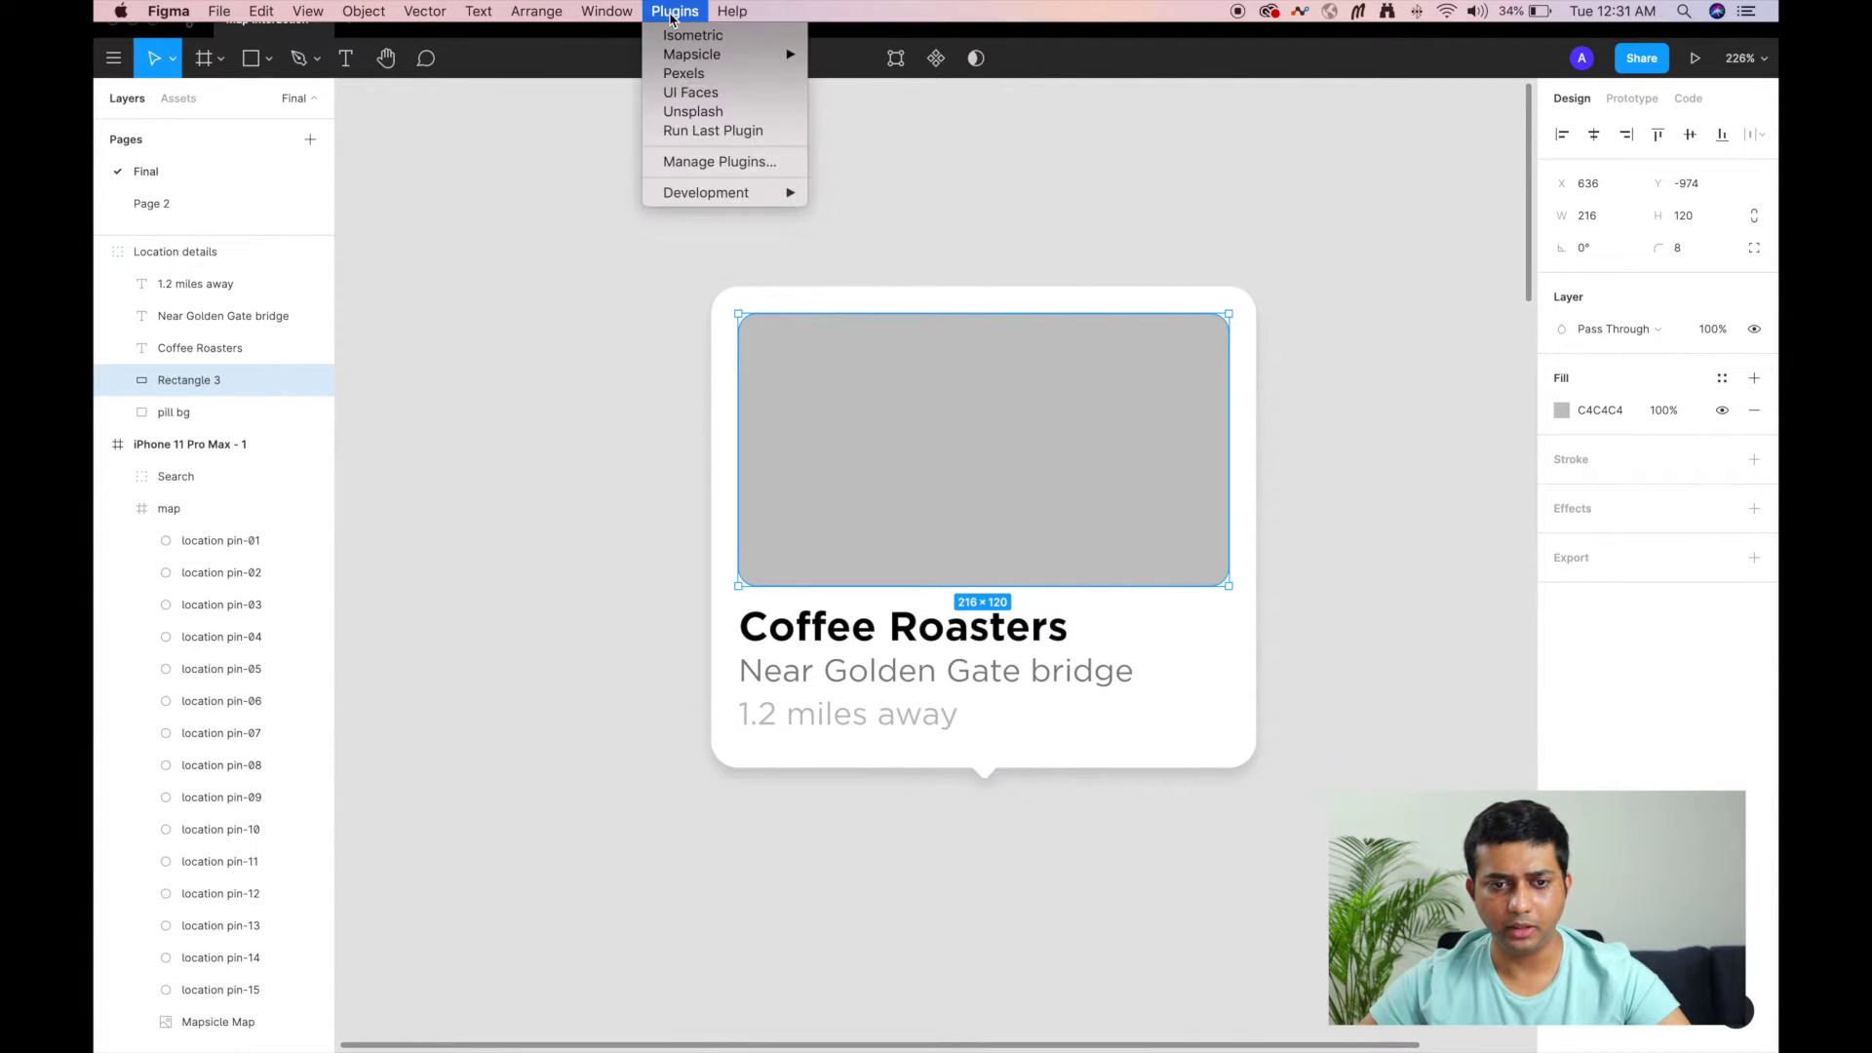
{"action": "left_click", "coordinate": [732, 111]}
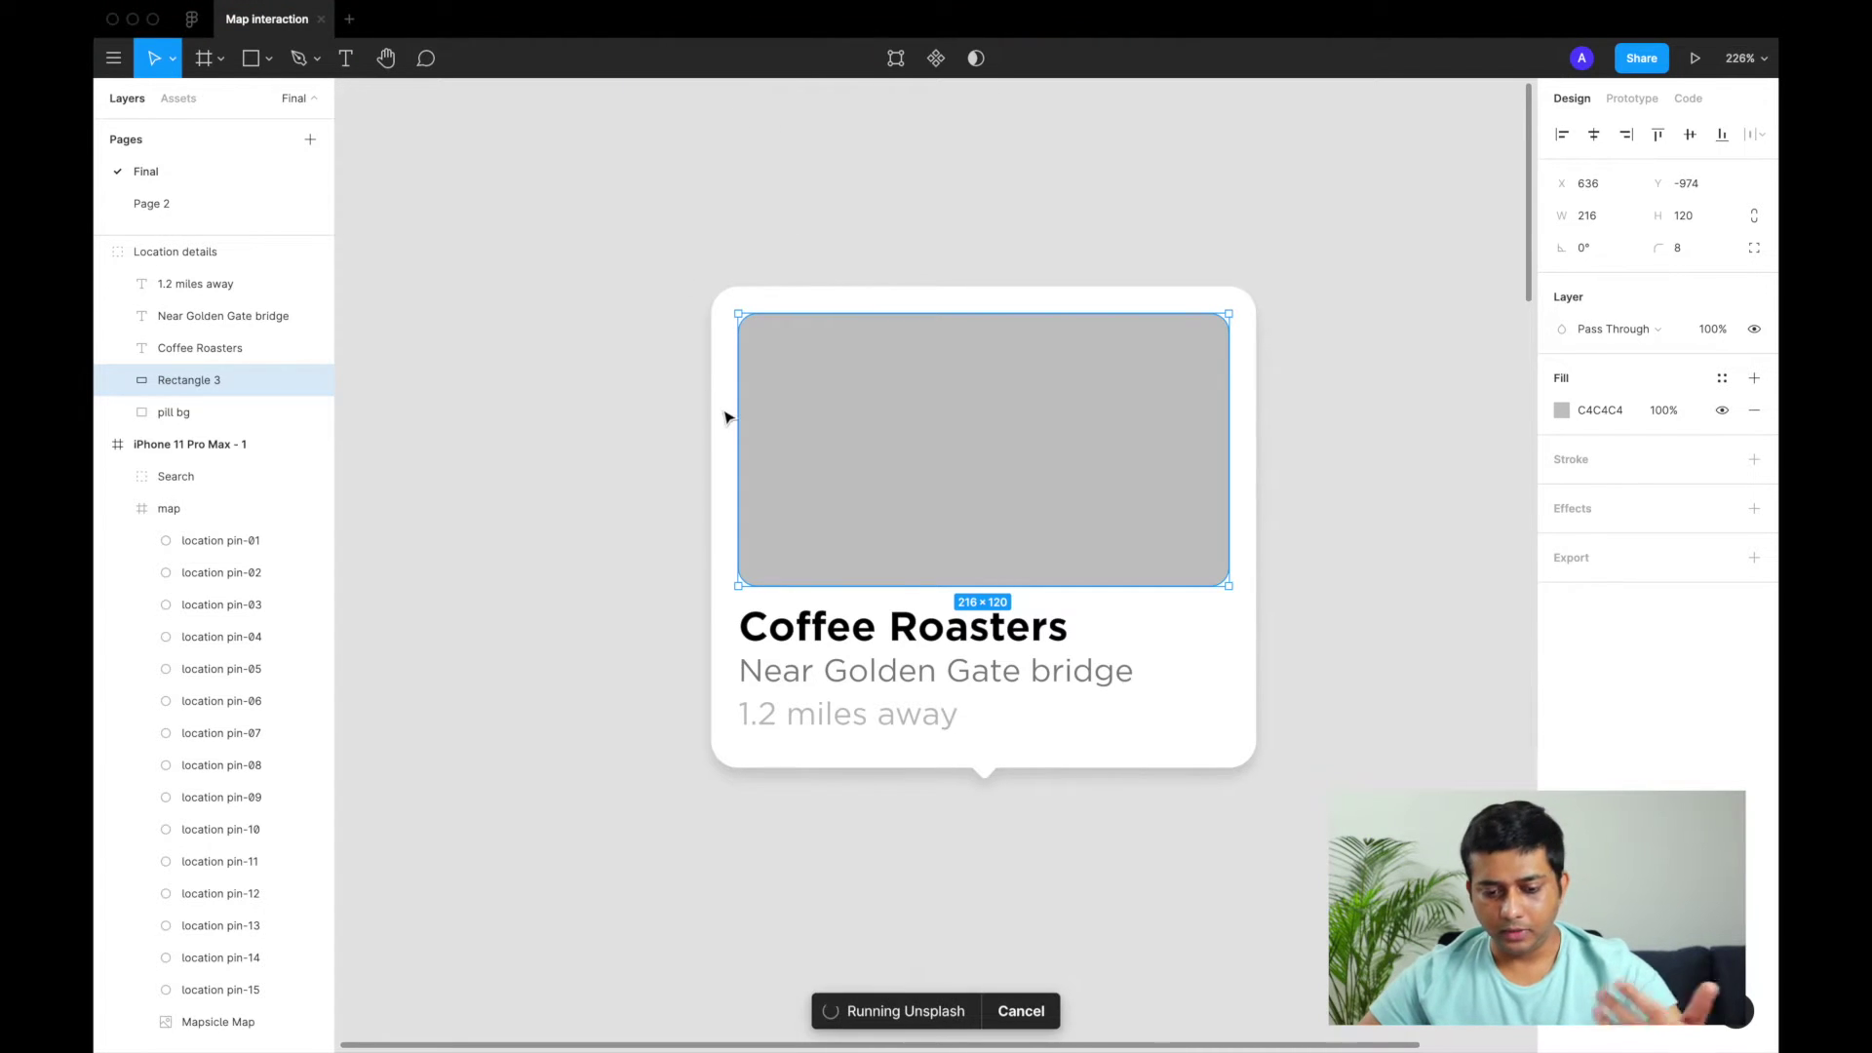
{"action": "left_click", "coordinate": [414, 298]}
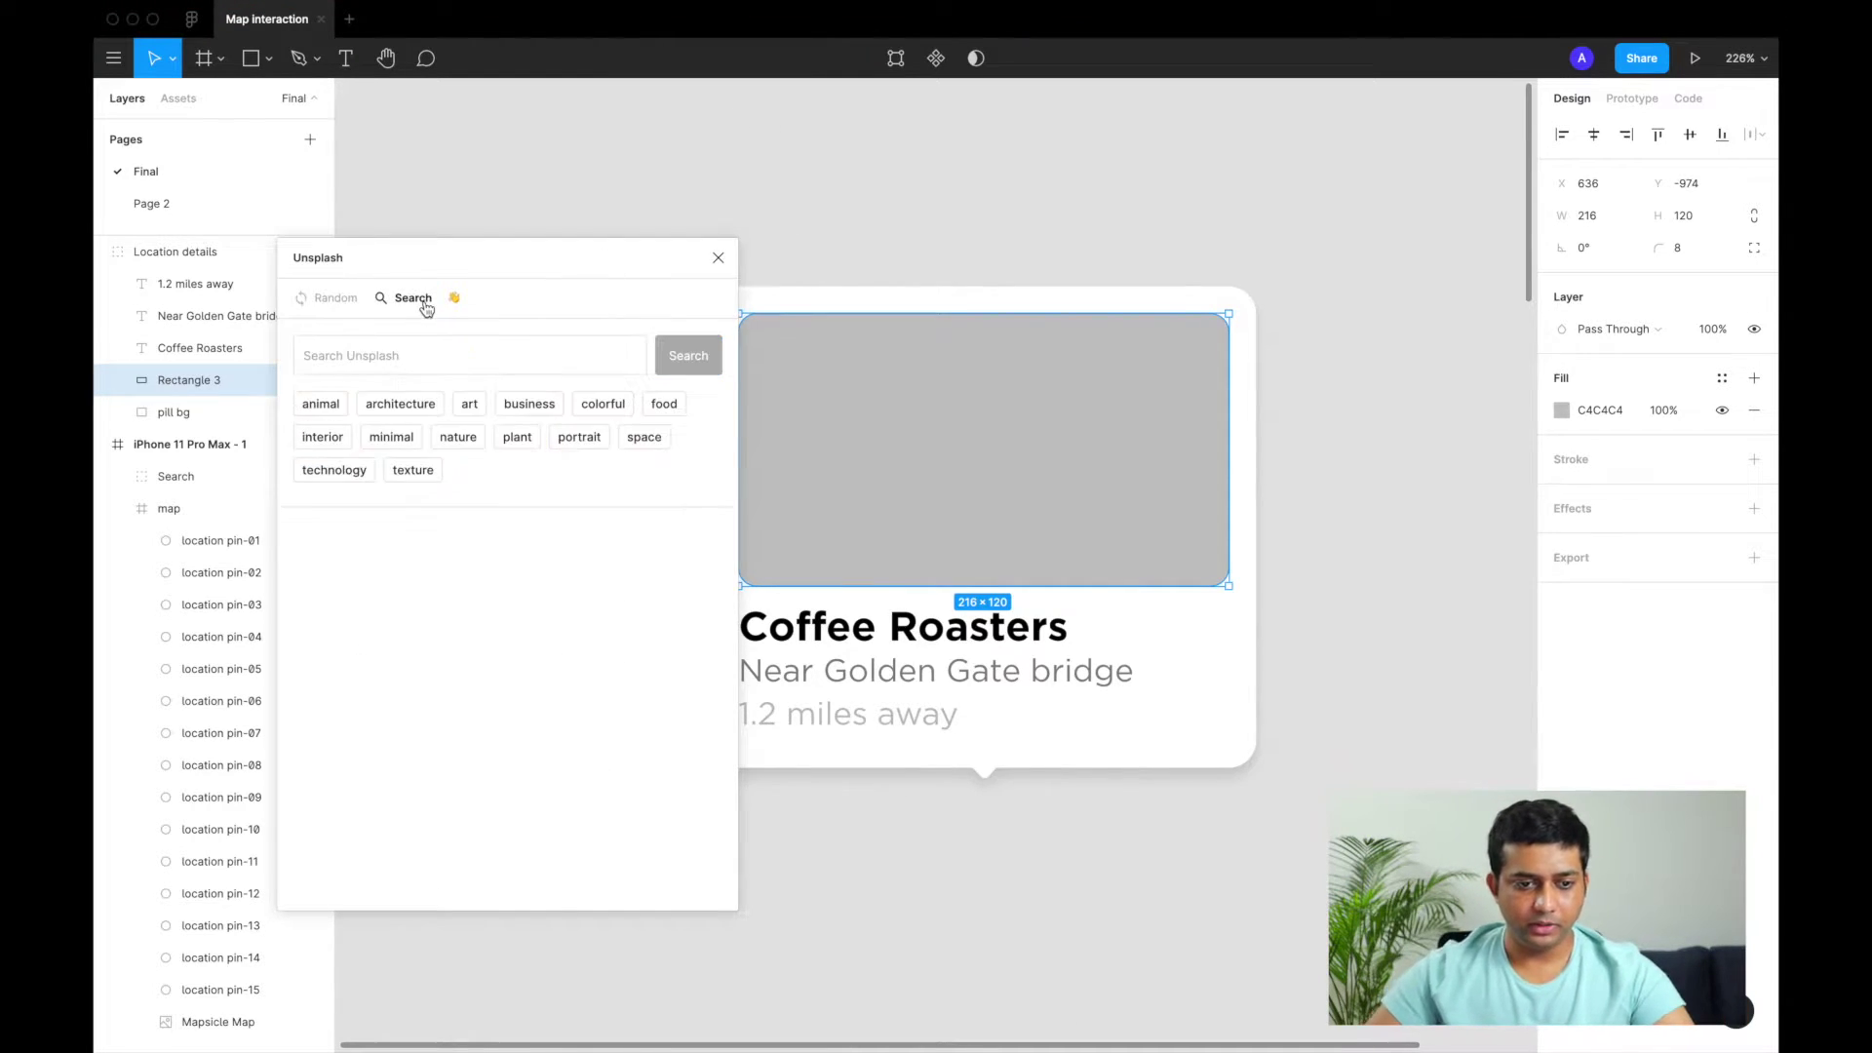
{"action": "left_click", "coordinate": [371, 355]}
{"action": "type", "text": "coffee places"}
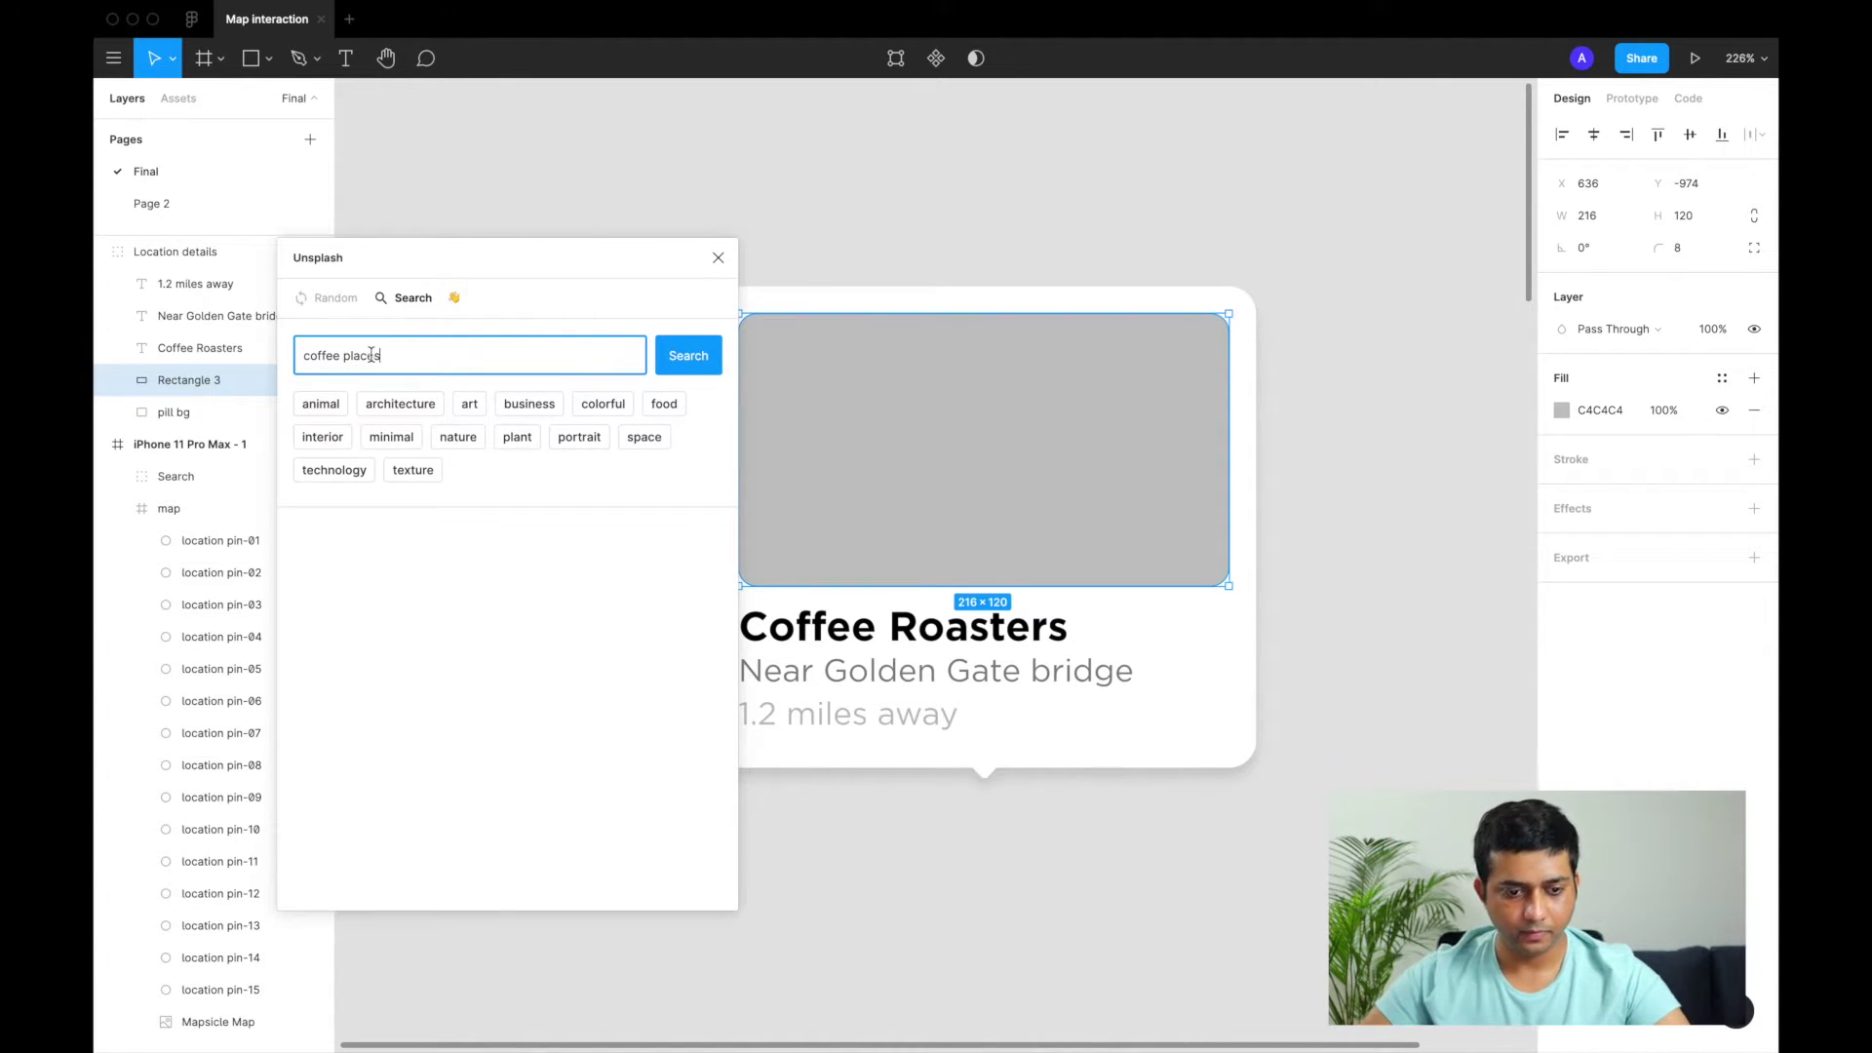
{"action": "key", "text": "Return"}
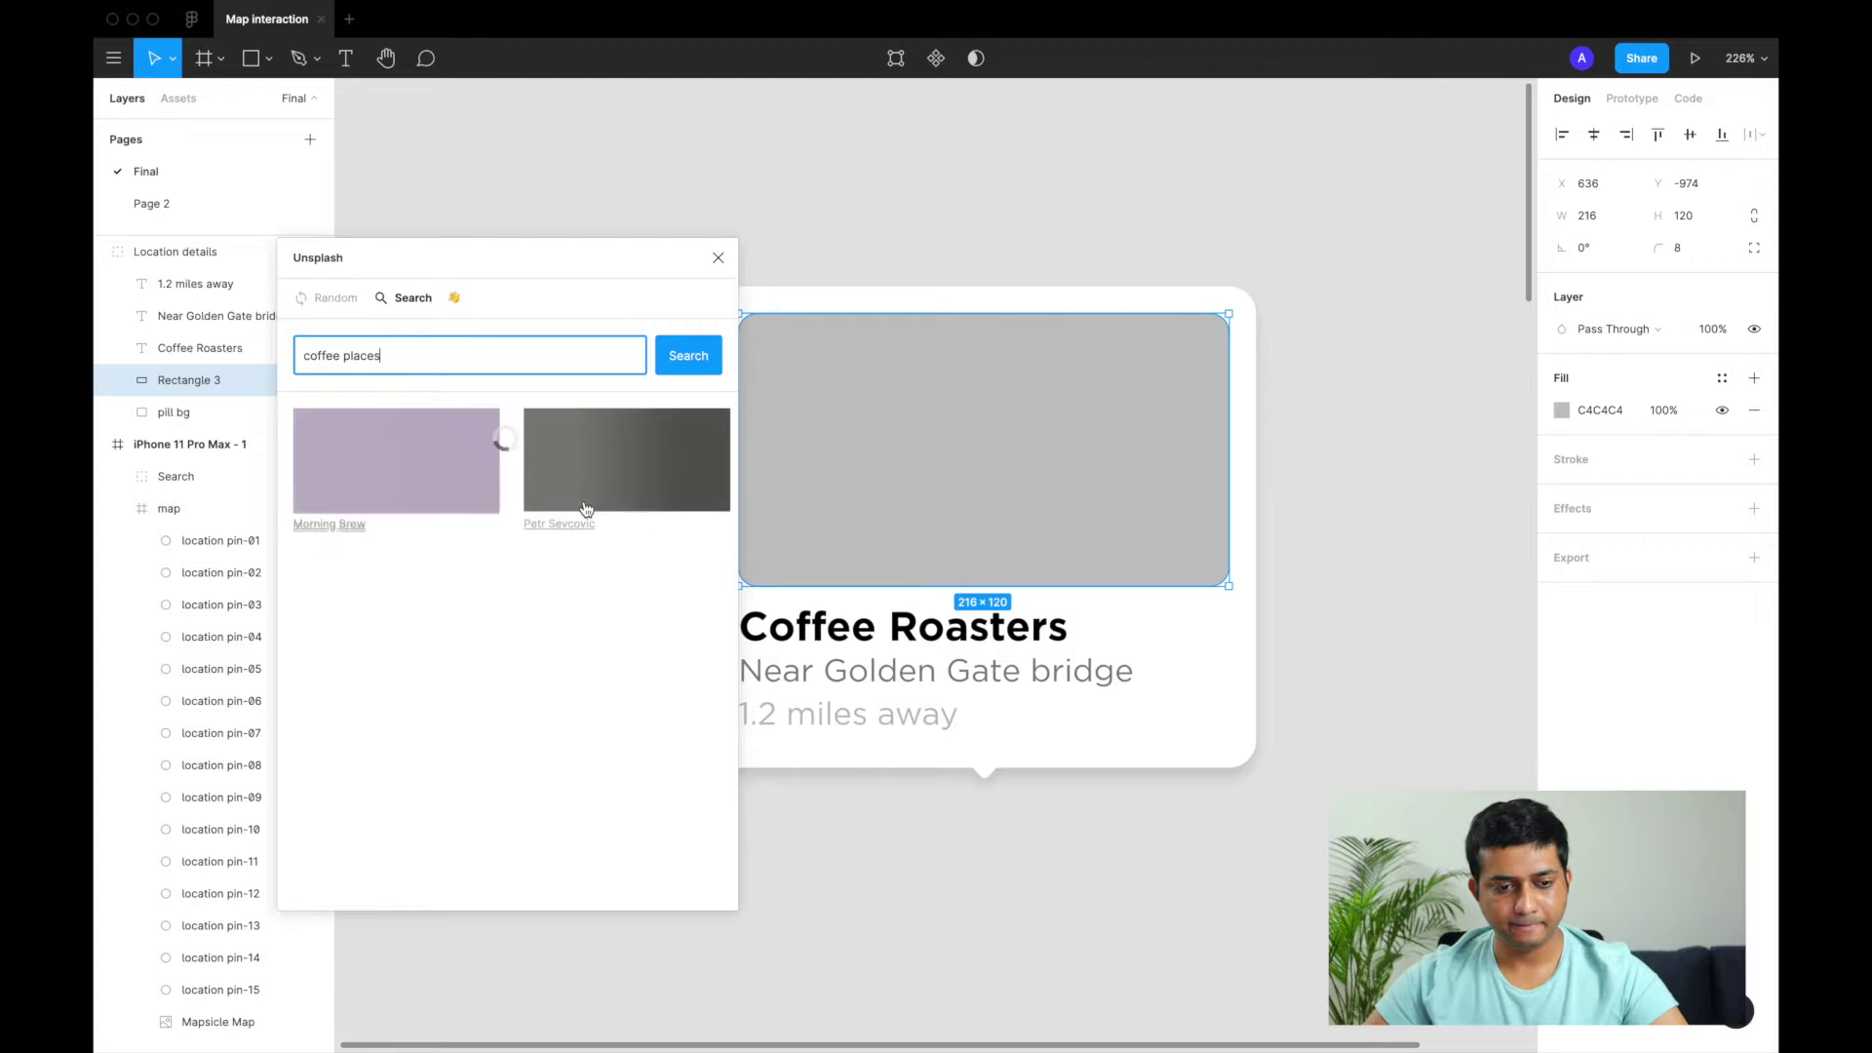
Browse the Unsplash results for "coffee places" for a photo that suits the location card
{"action": "scroll", "coordinate": [549, 723], "scroll_direction": "down", "scroll_amount": 5}
{"action": "scroll", "coordinate": [550, 722], "scroll_direction": "down", "scroll_amount": 10}
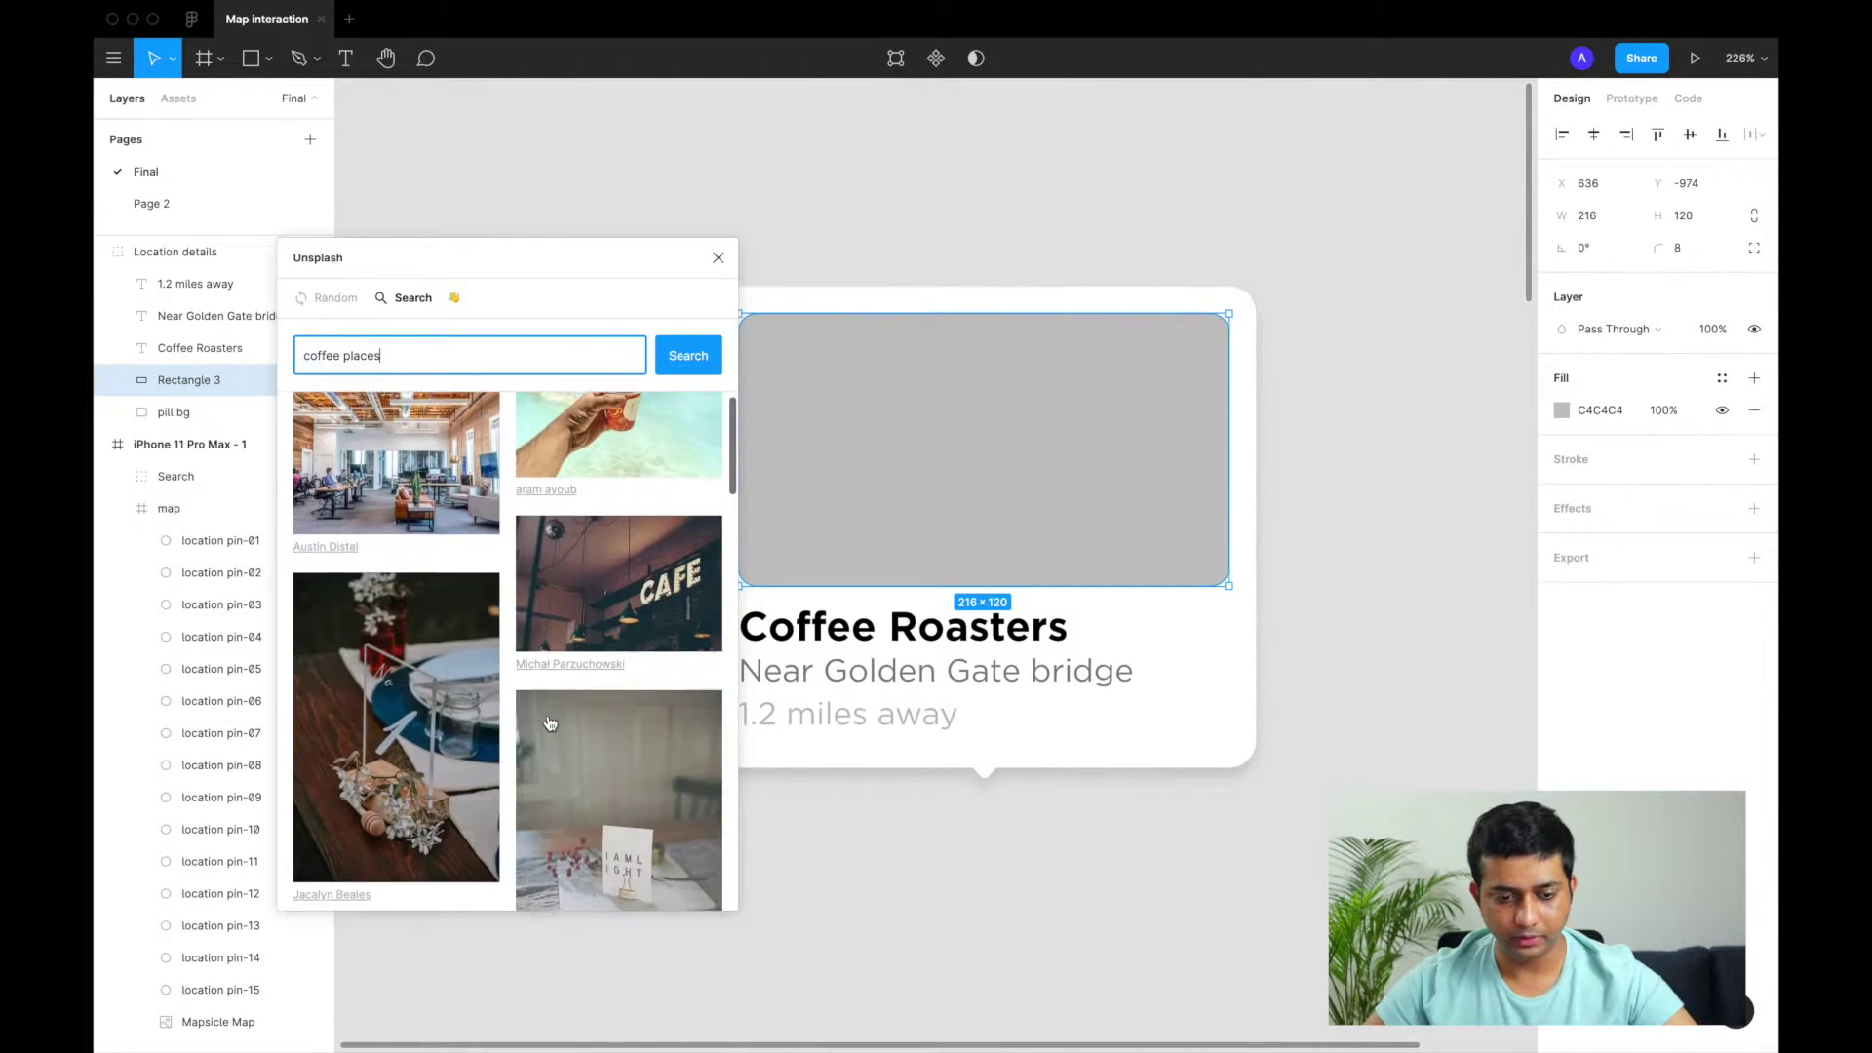
{"action": "scroll", "coordinate": [550, 722], "scroll_direction": "down", "scroll_amount": 10}
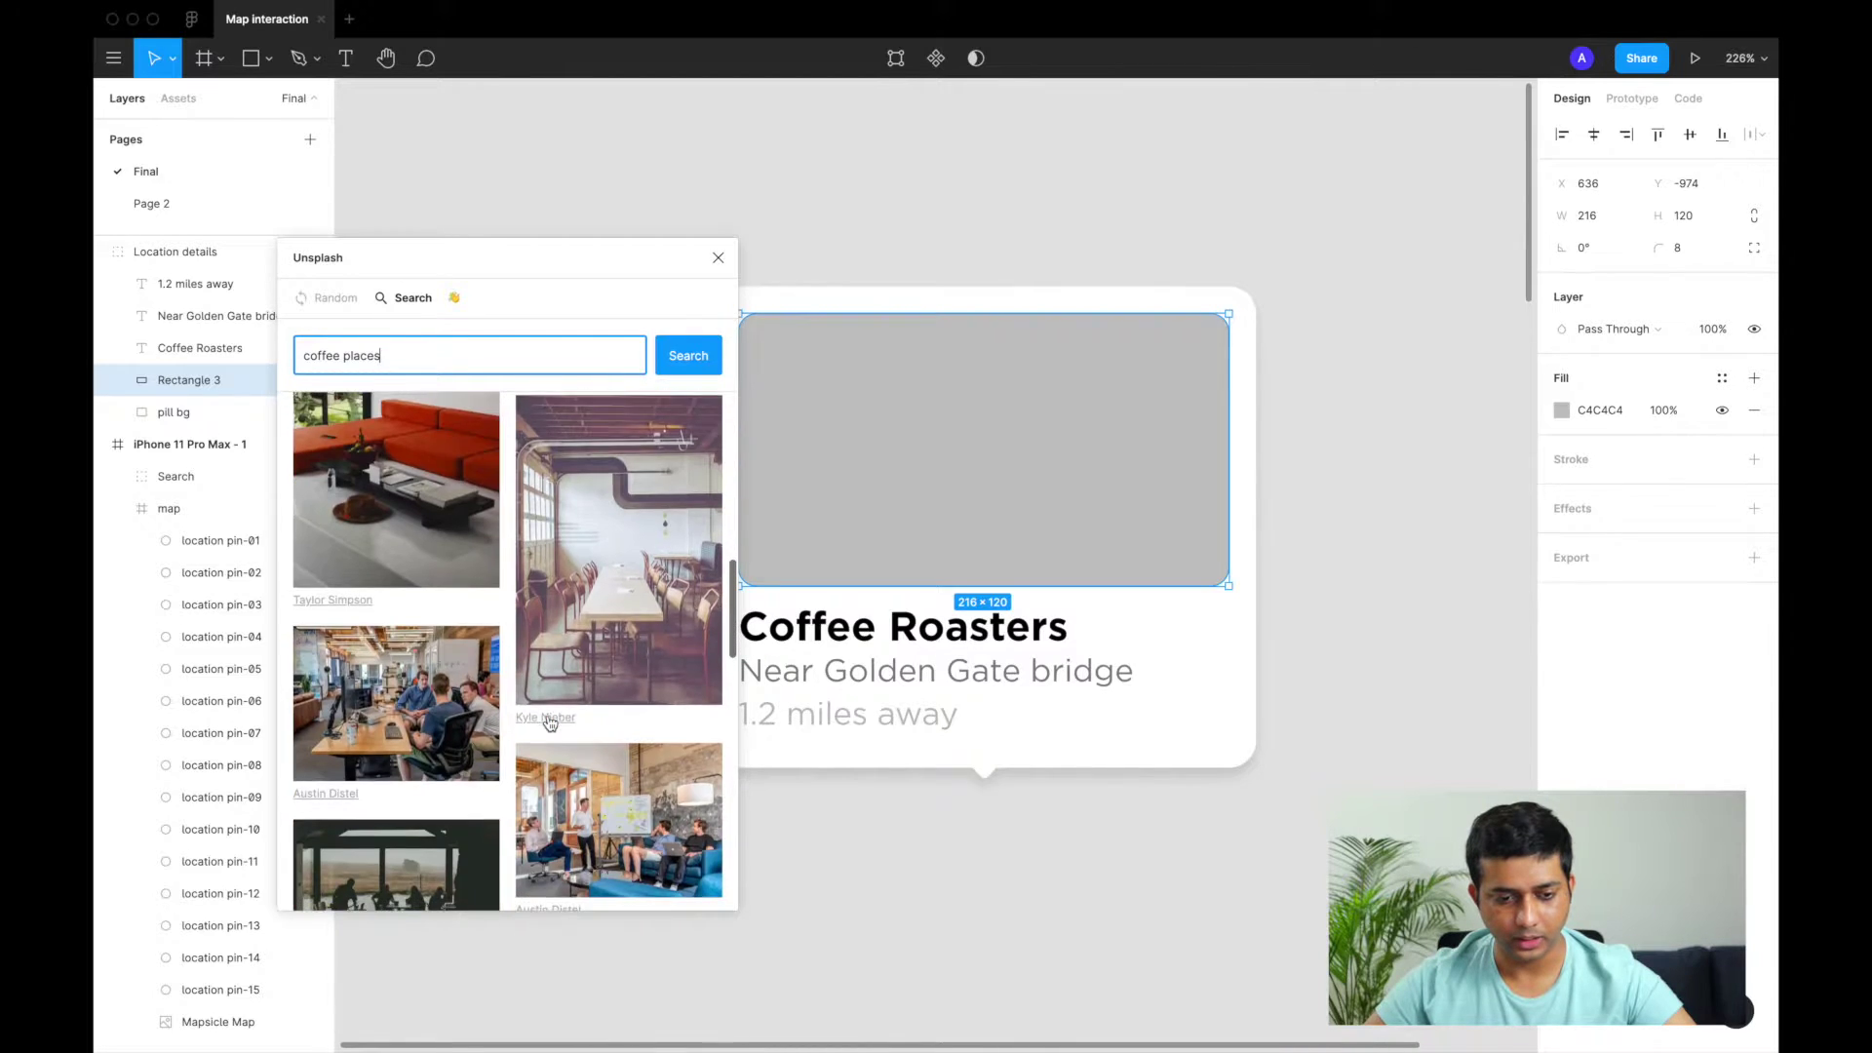
{"action": "scroll", "coordinate": [550, 722], "scroll_direction": "down", "scroll_amount": 5}
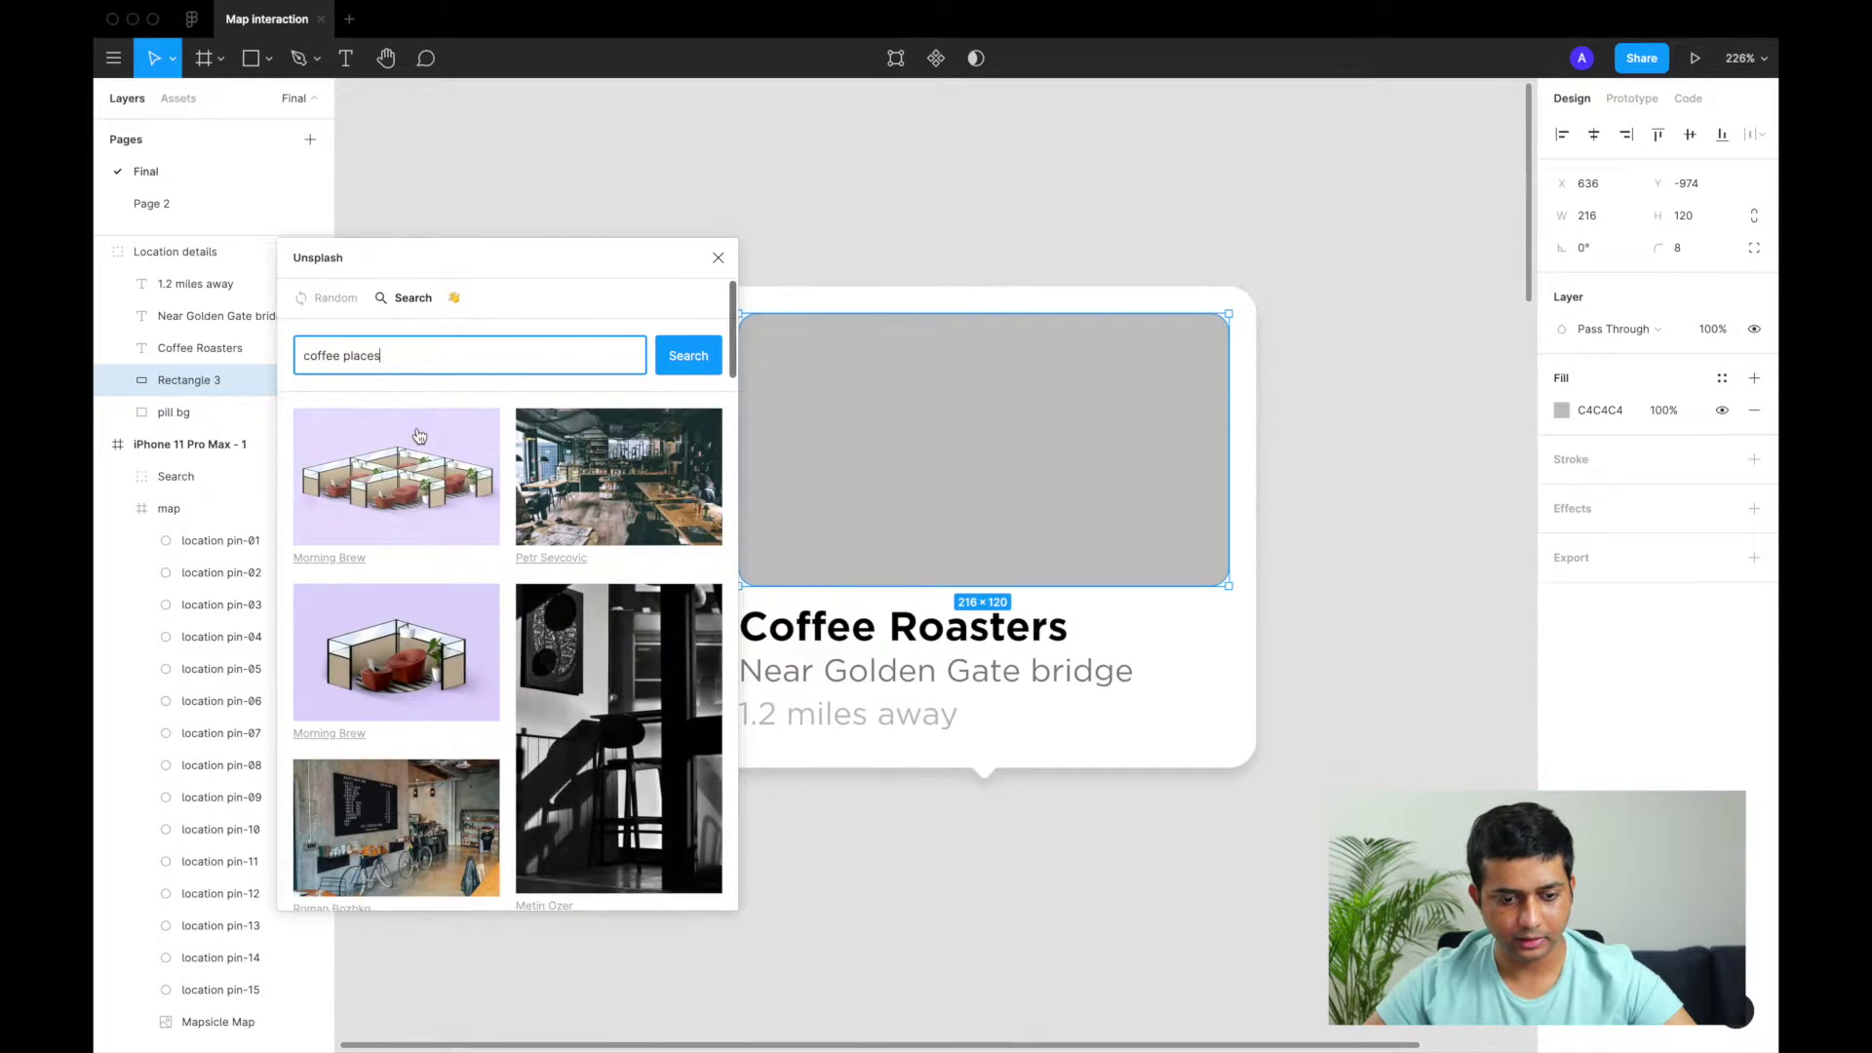
{"action": "scroll", "coordinate": [399, 720], "scroll_direction": "down", "scroll_amount": 10}
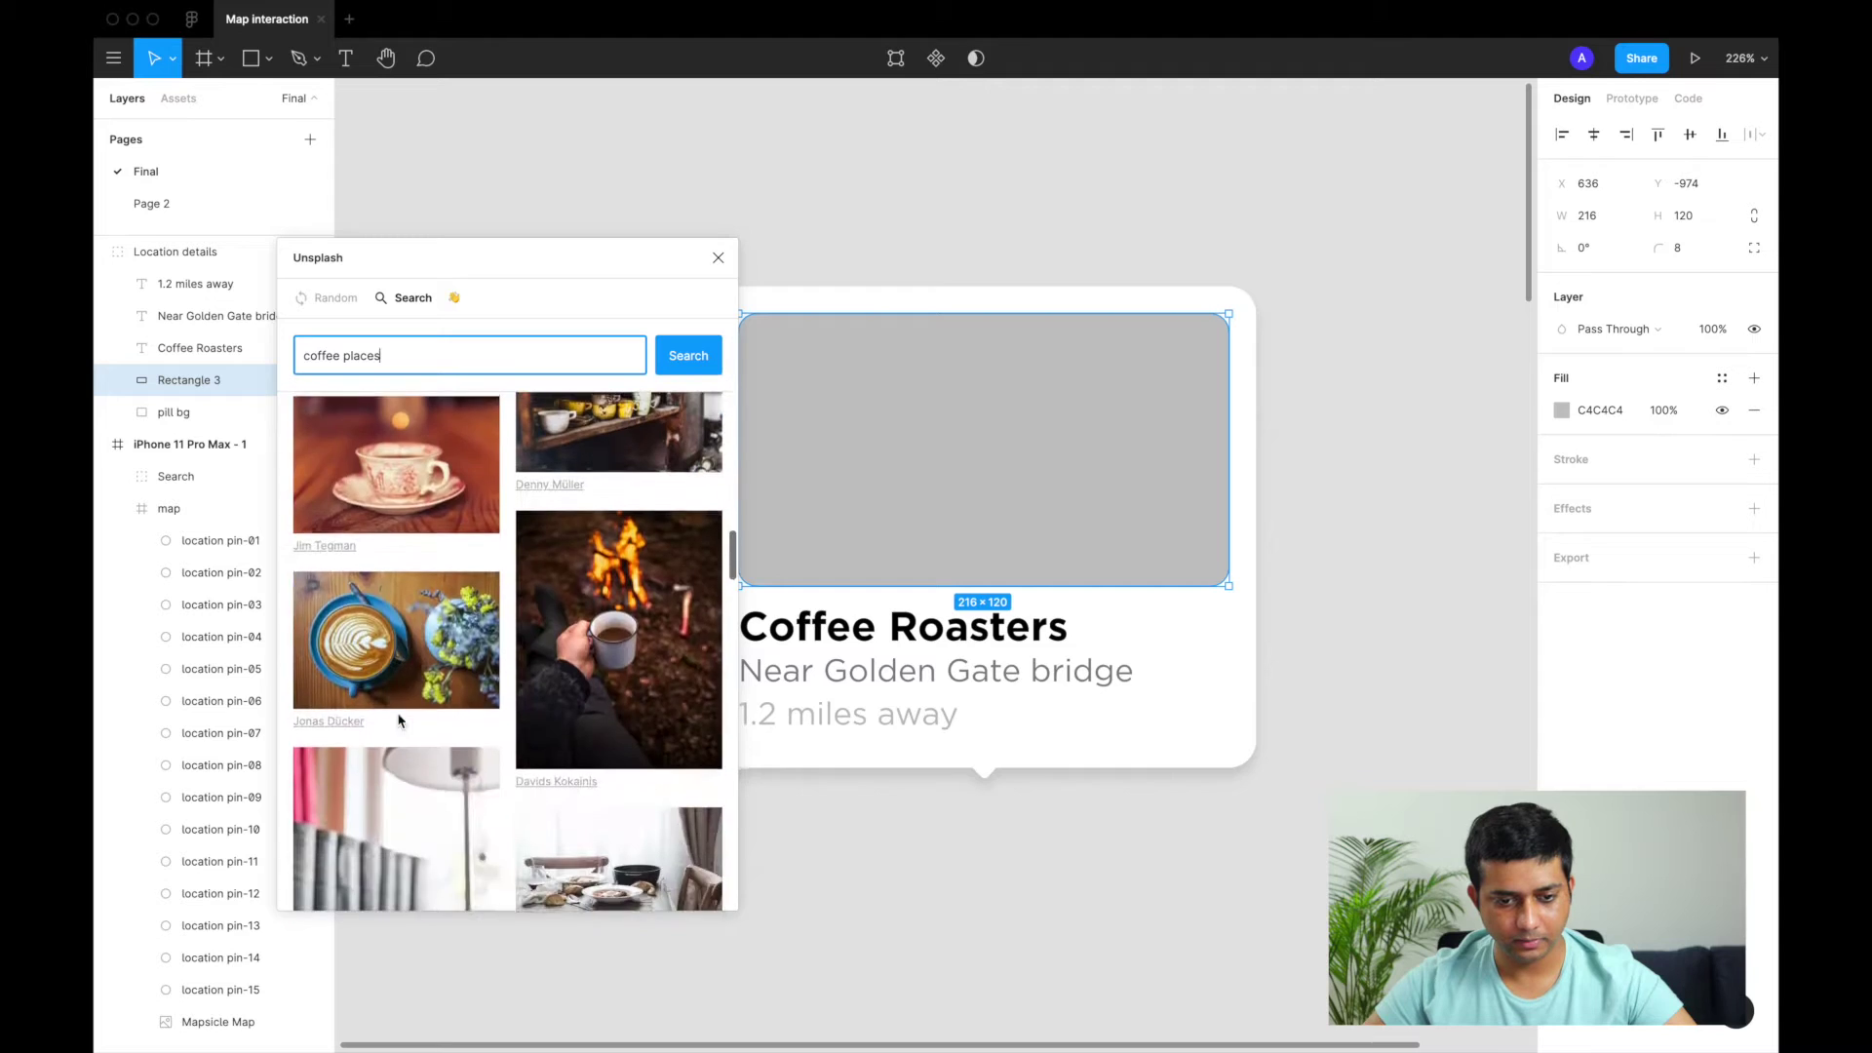
{"action": "scroll", "coordinate": [398, 721], "scroll_direction": "down", "scroll_amount": 10}
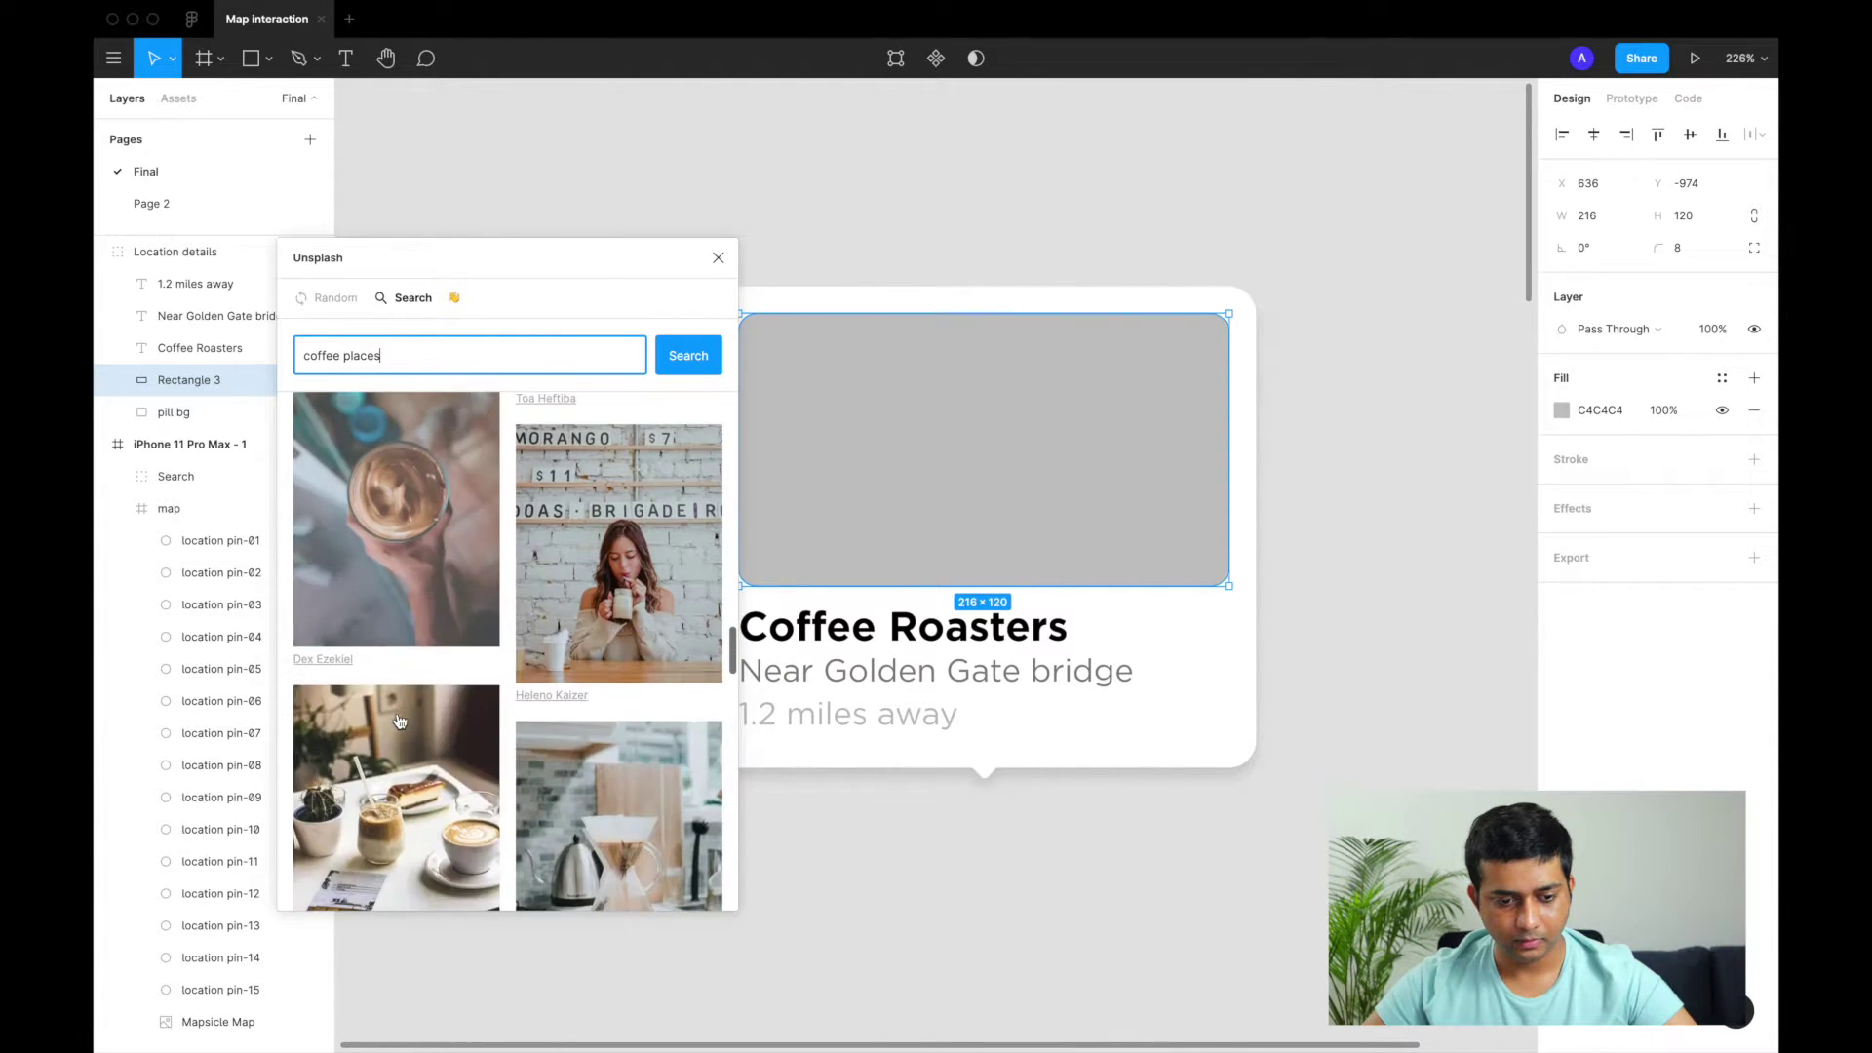
{"action": "scroll", "coordinate": [390, 604], "scroll_direction": "down", "scroll_amount": 10}
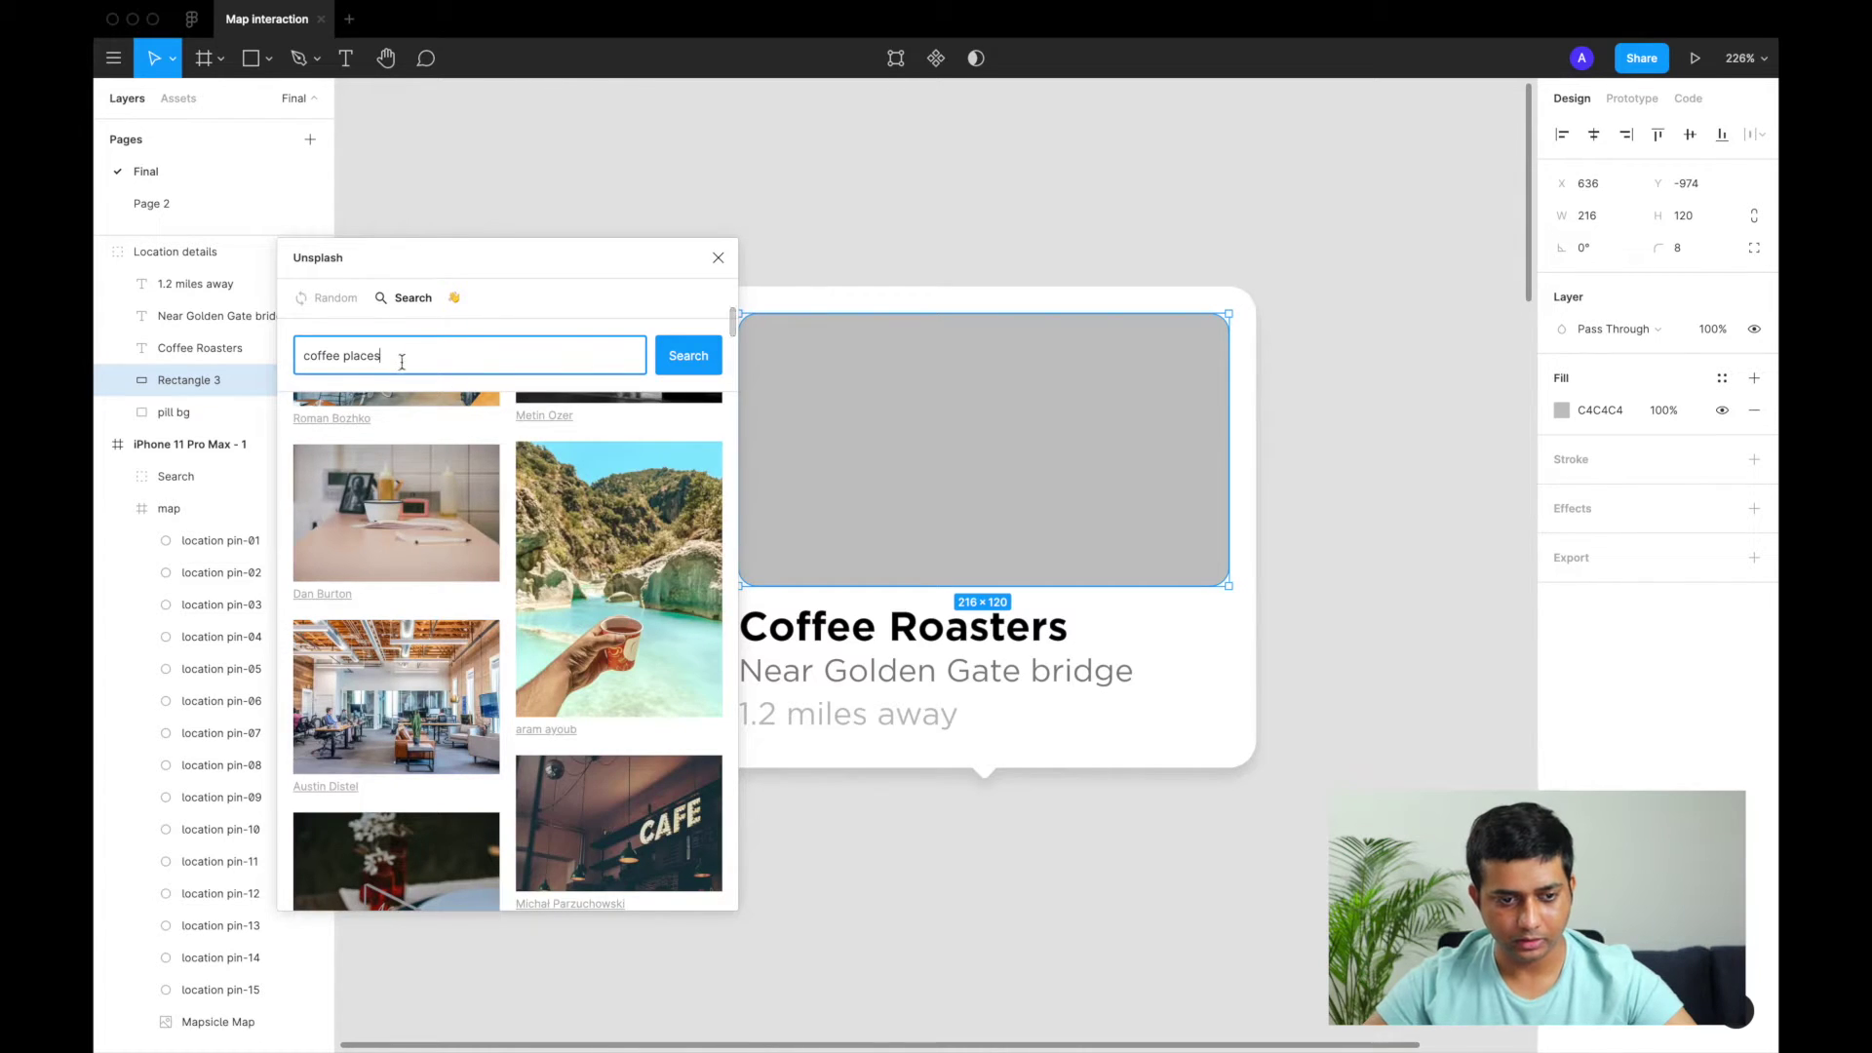
Search Unsplash for "coffee", fill the card's image placeholder with the photo of hands holding three coffee cups, and close the plugin
{"action": "key", "text": "alt+shift+Left"}
{"action": "key", "text": "BackSpace"}
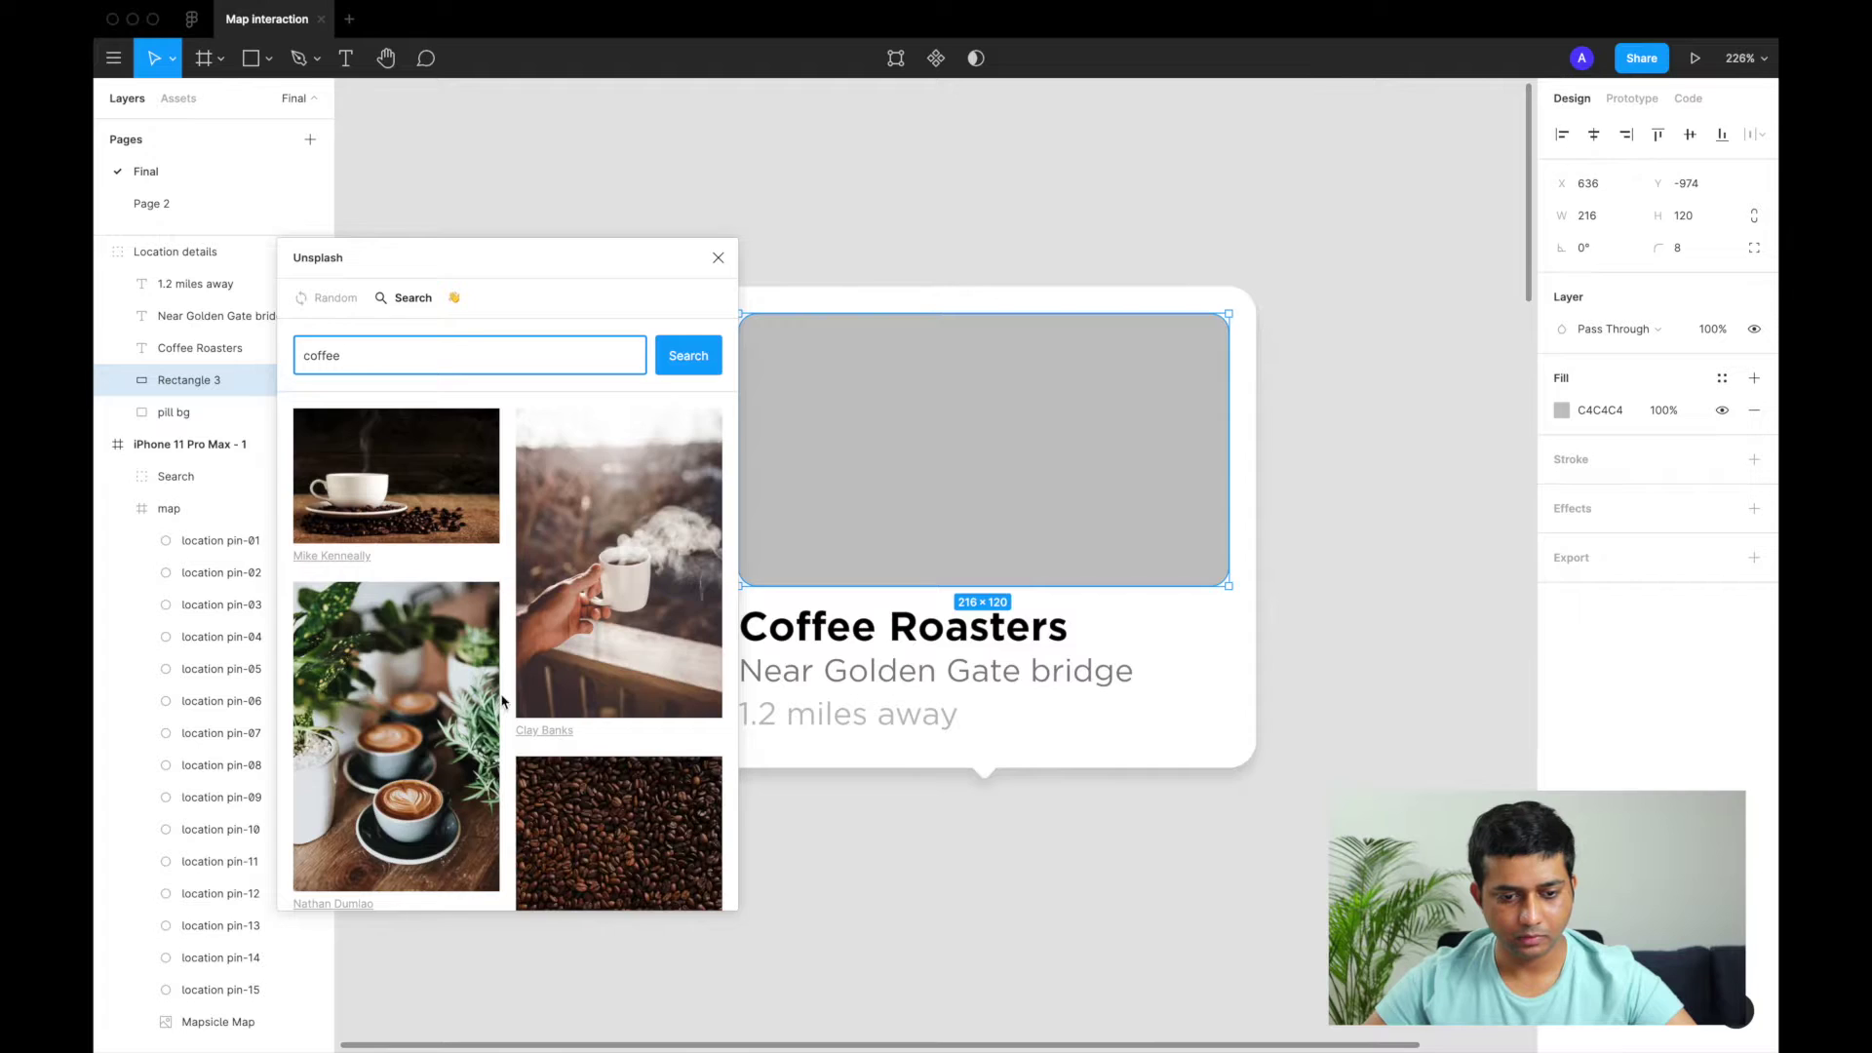
{"action": "scroll", "coordinate": [502, 700], "scroll_direction": "down", "scroll_amount": 10}
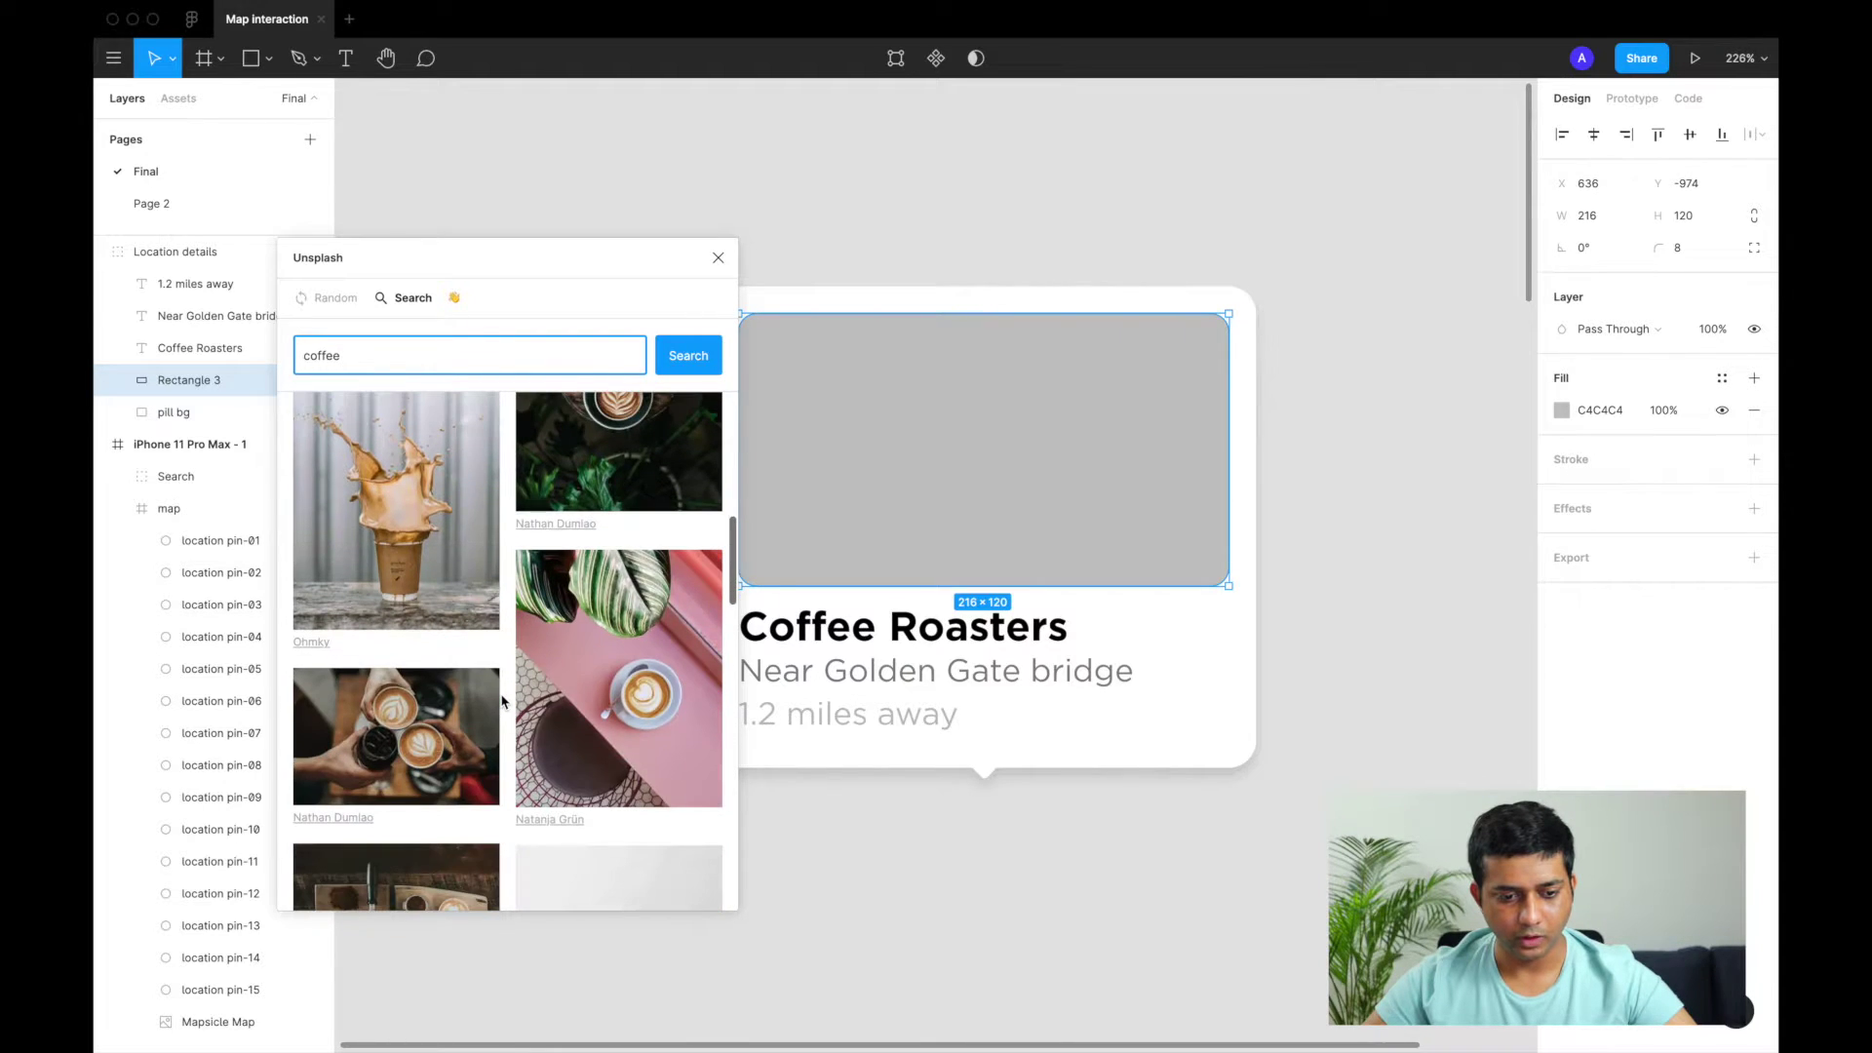
{"action": "scroll", "coordinate": [502, 700], "scroll_direction": "down", "scroll_amount": 1}
{"action": "left_click", "coordinate": [400, 629]}
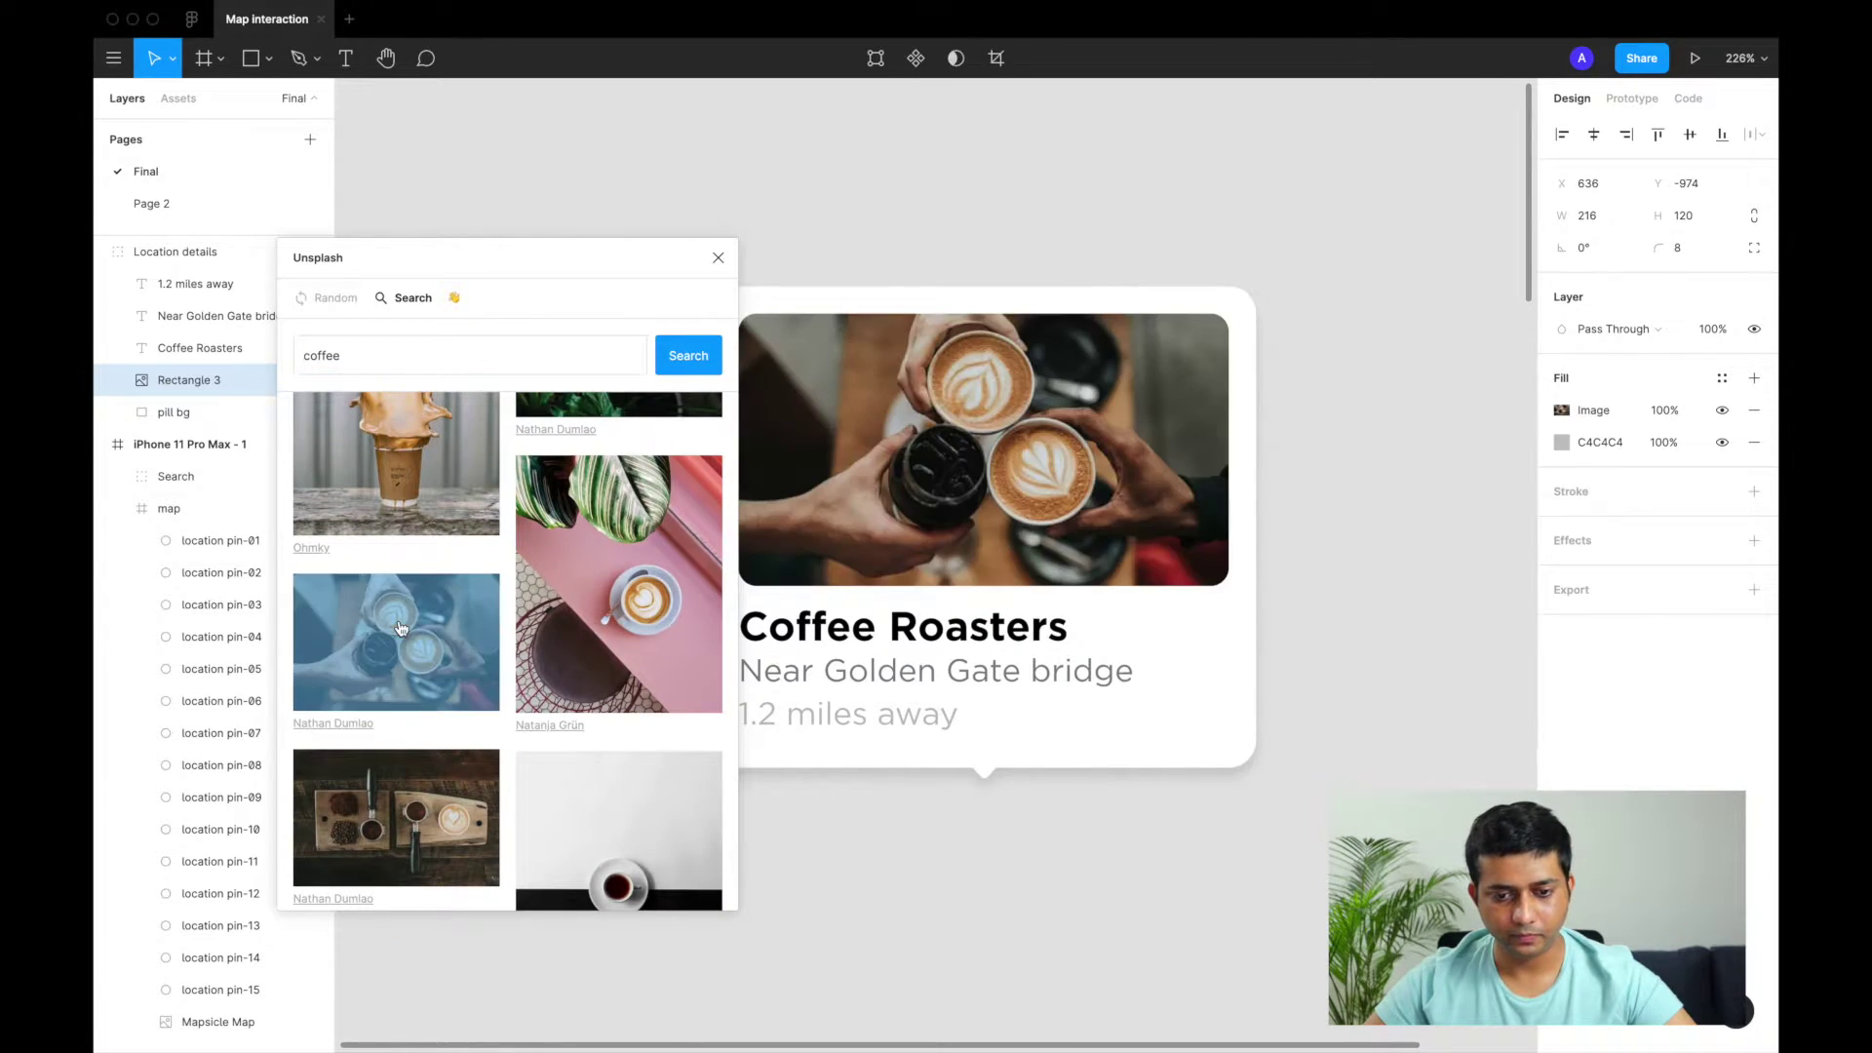
{"action": "left_click", "coordinate": [1024, 819]}
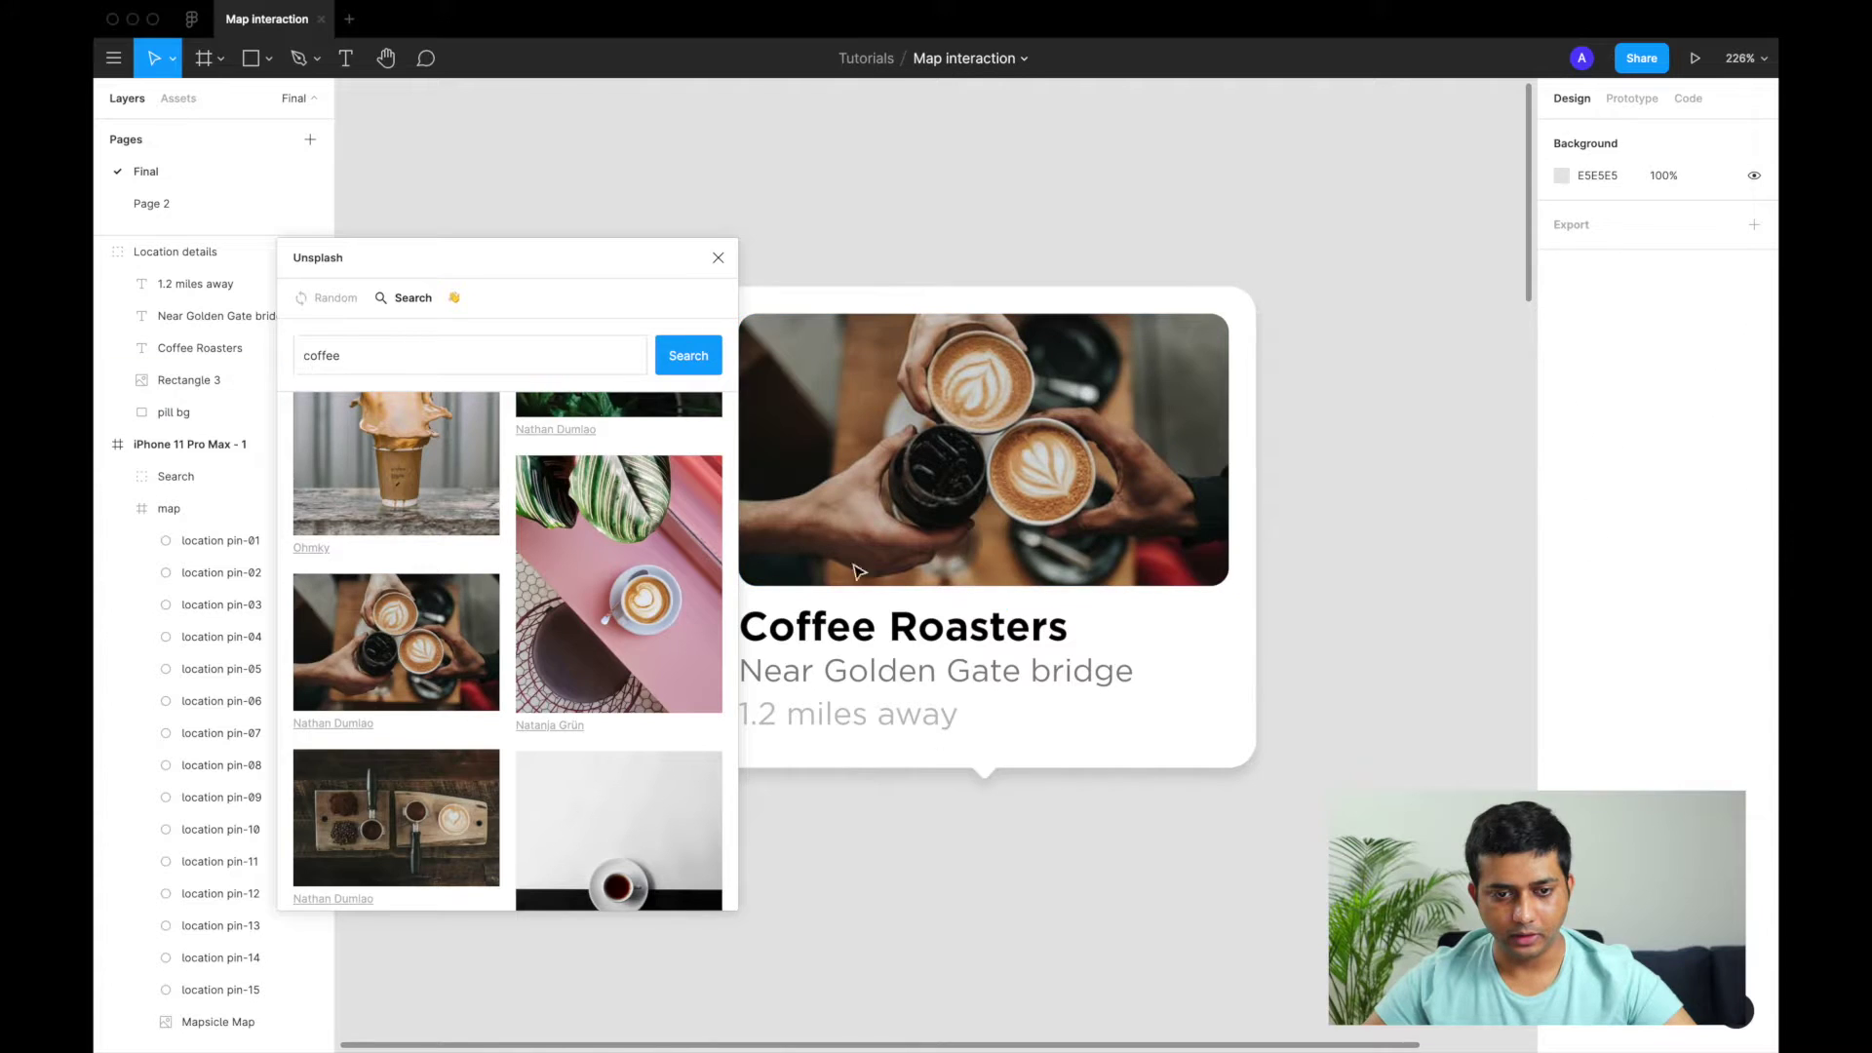
{"action": "left_click", "coordinate": [718, 258]}
Turn the Location details group into a component
{"action": "scroll", "coordinate": [795, 460], "scroll_direction": "down", "scroll_amount": 3}
{"action": "scroll", "coordinate": [795, 460], "scroll_direction": "up", "scroll_amount": 3}
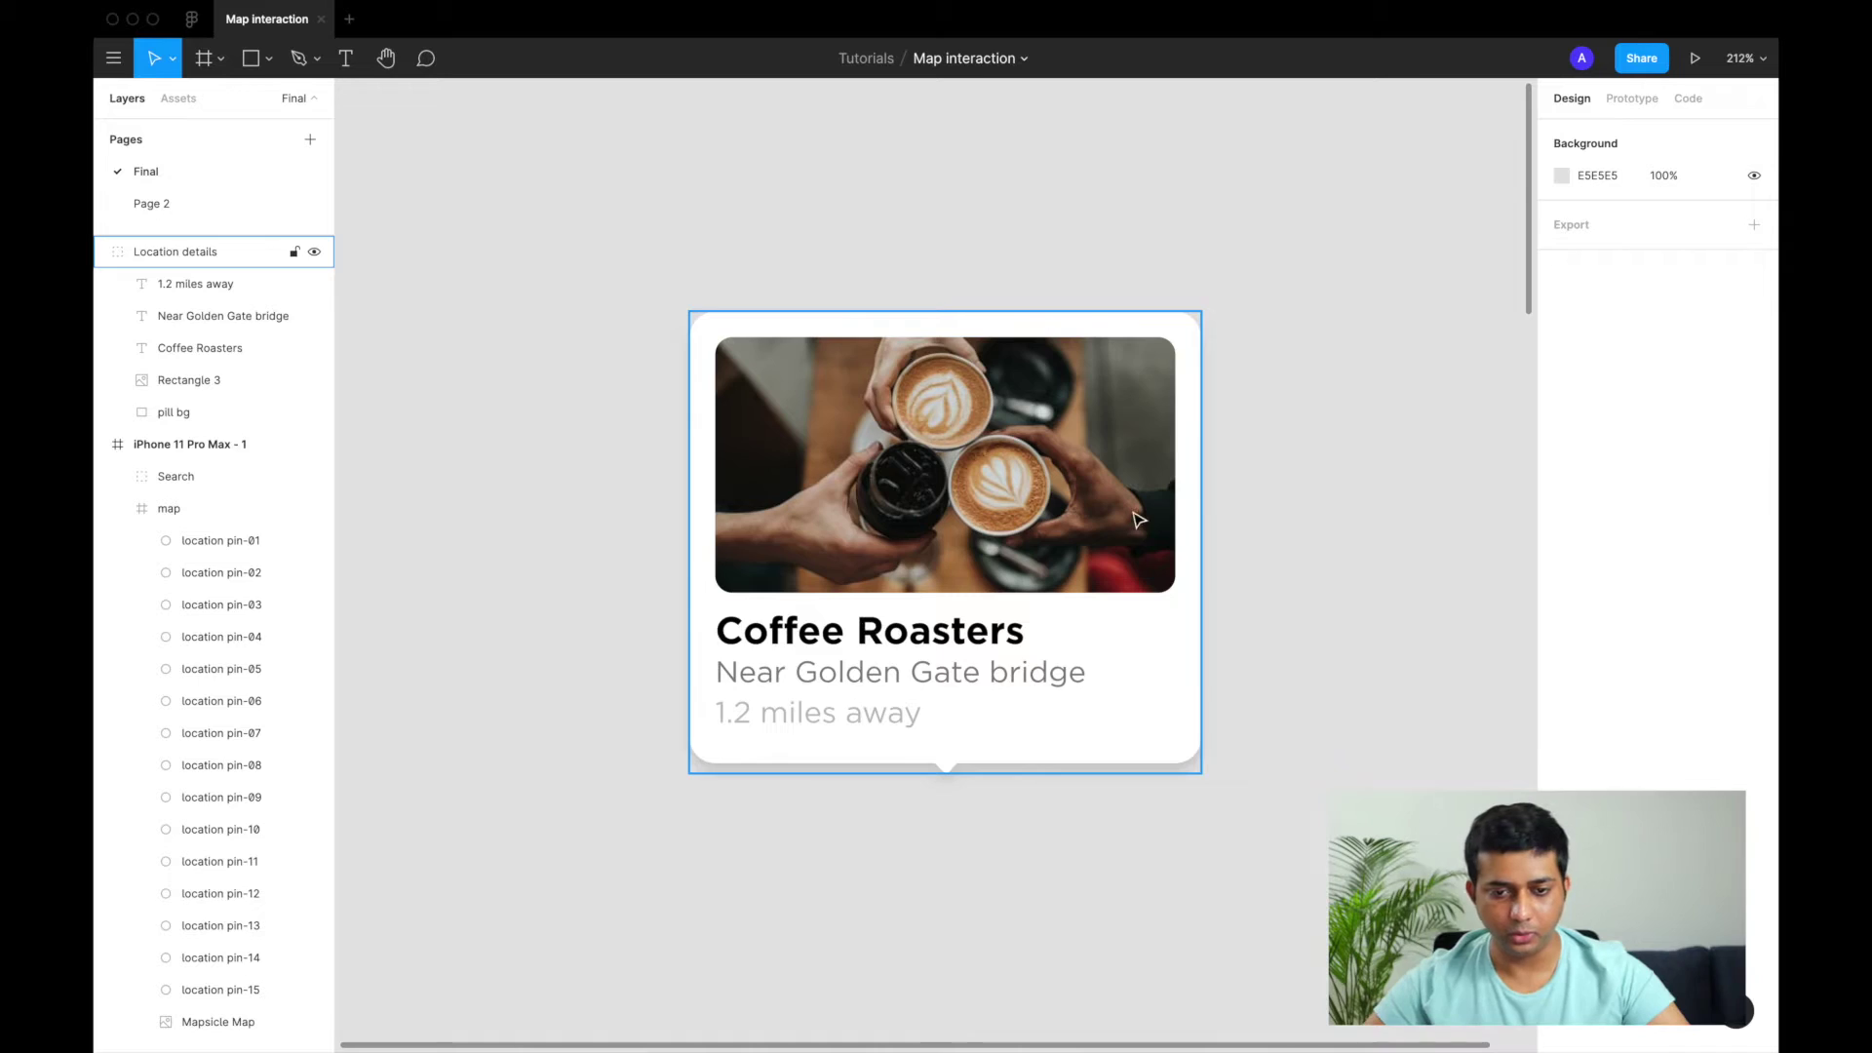
{"action": "scroll", "coordinate": [1137, 518], "scroll_direction": "down", "scroll_amount": 5}
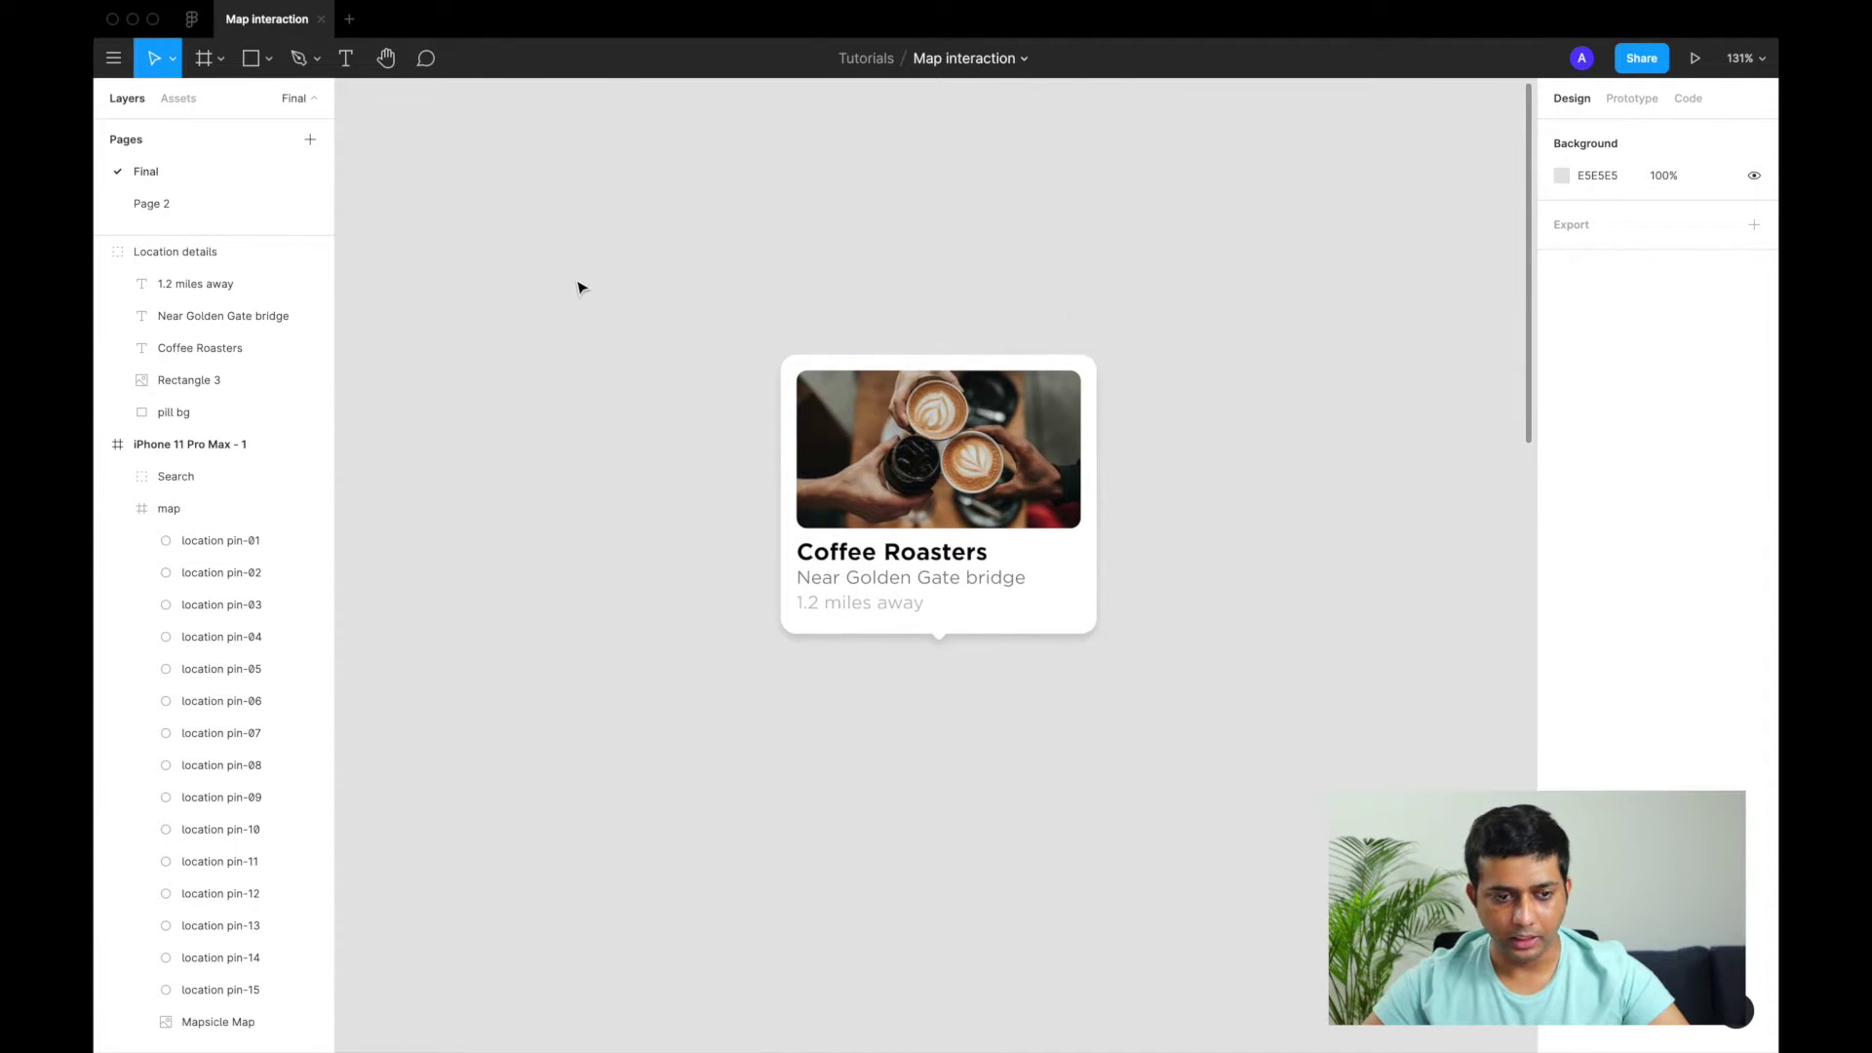
{"action": "left_click", "coordinate": [186, 252]}
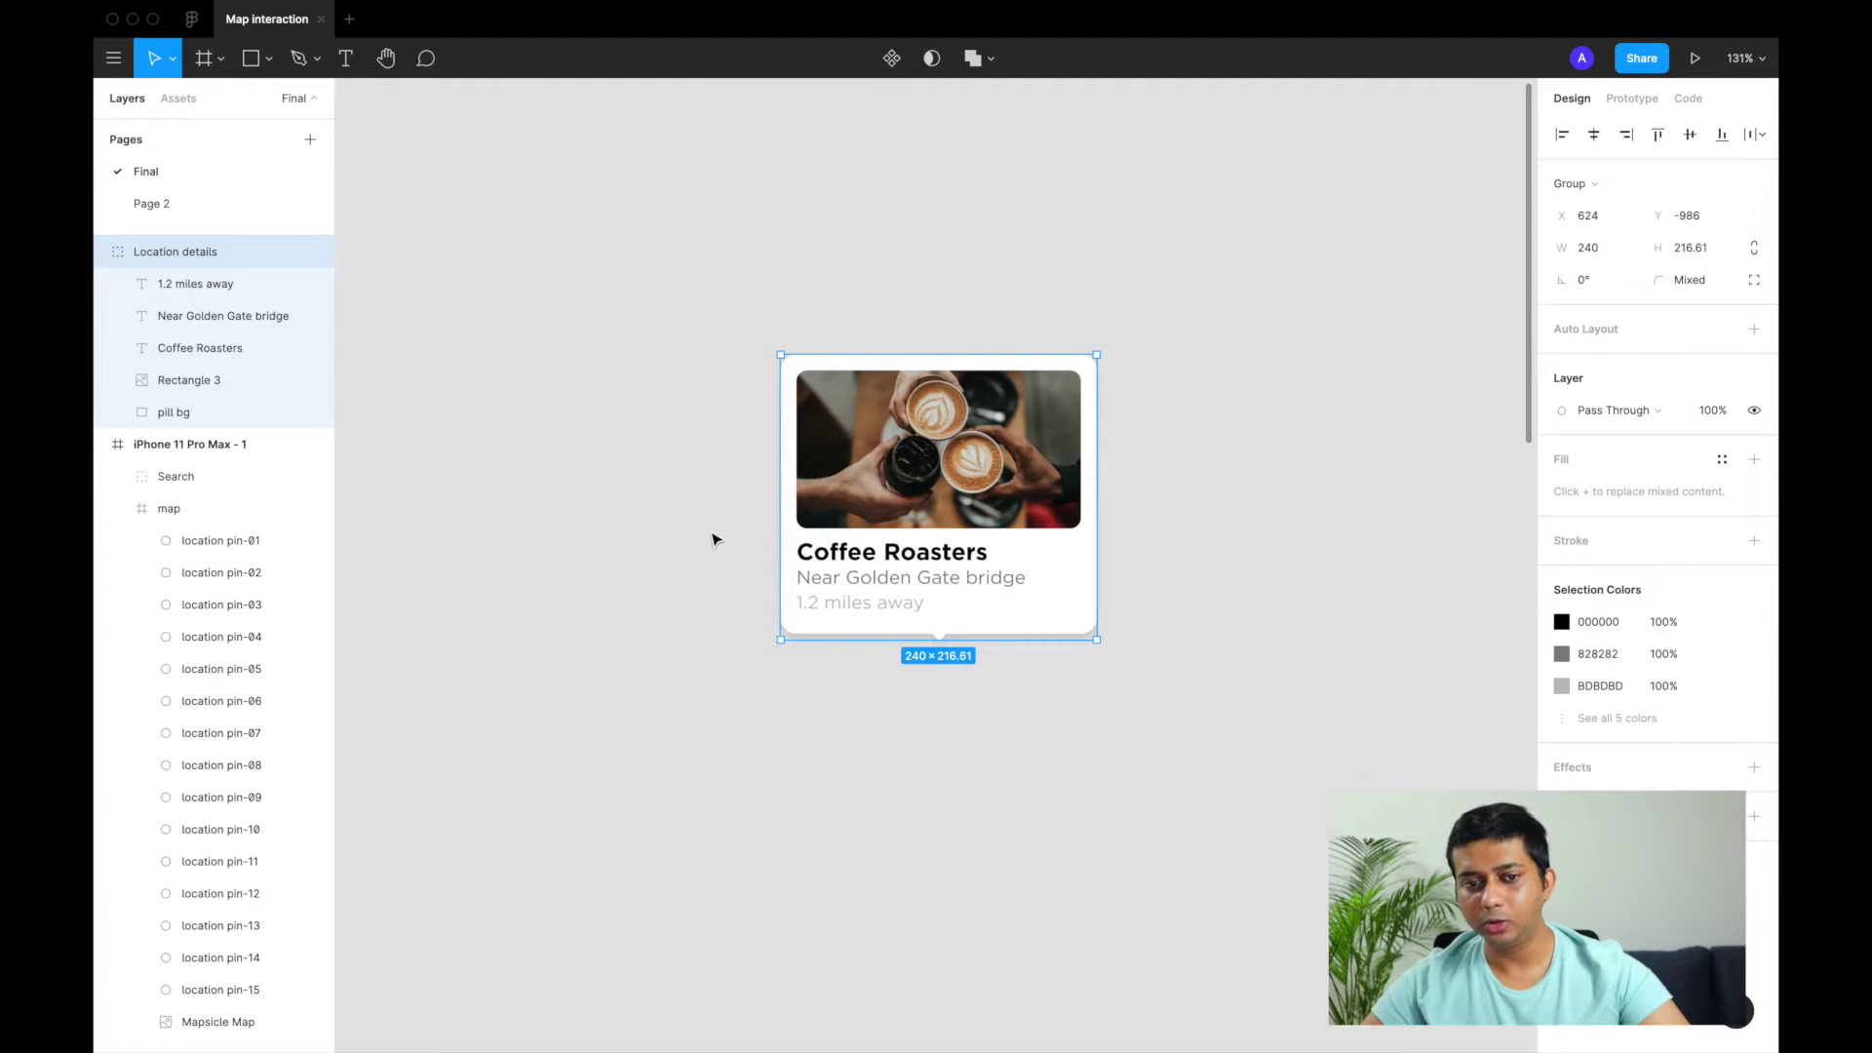
{"action": "left_click", "coordinate": [891, 59]}
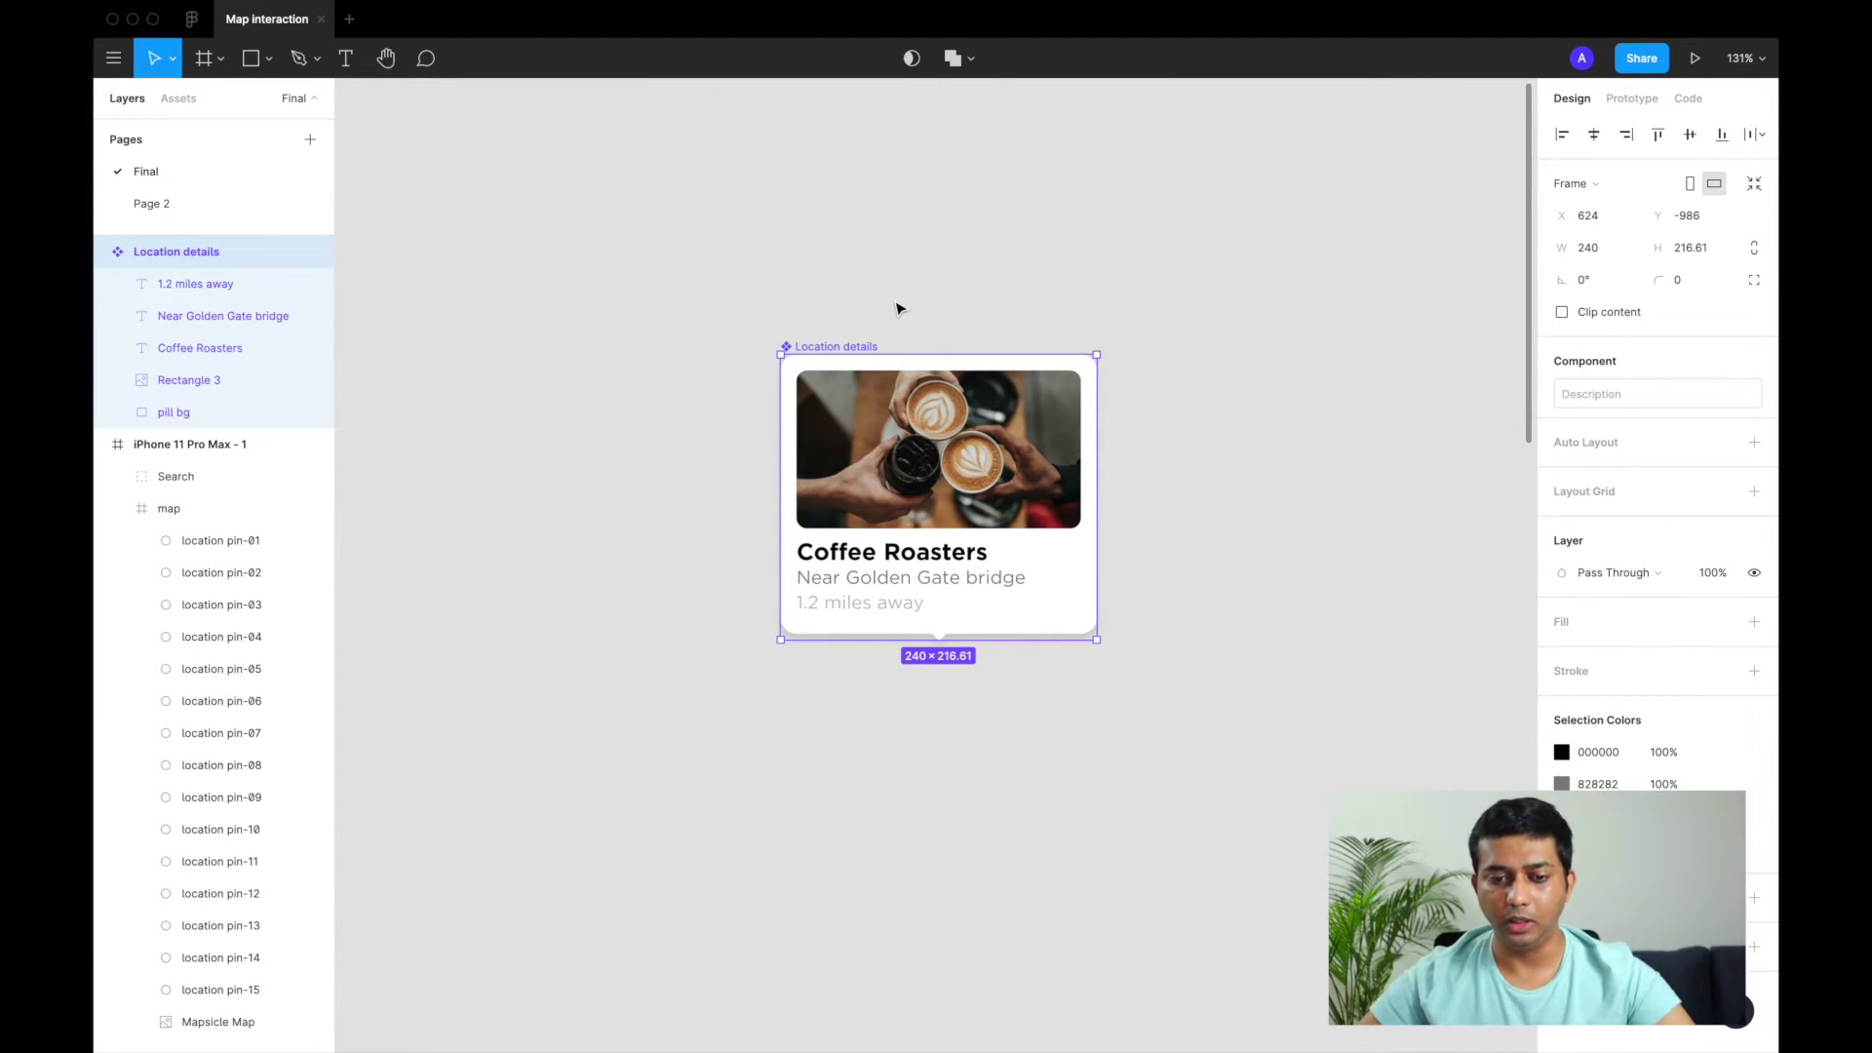
Duplicate the Location details component as an instance to its right at X 1015, Y -986
{"action": "scroll", "coordinate": [898, 308], "scroll_direction": "right", "scroll_amount": 3}
{"action": "scroll", "coordinate": [899, 308], "scroll_direction": "down", "scroll_amount": 1}
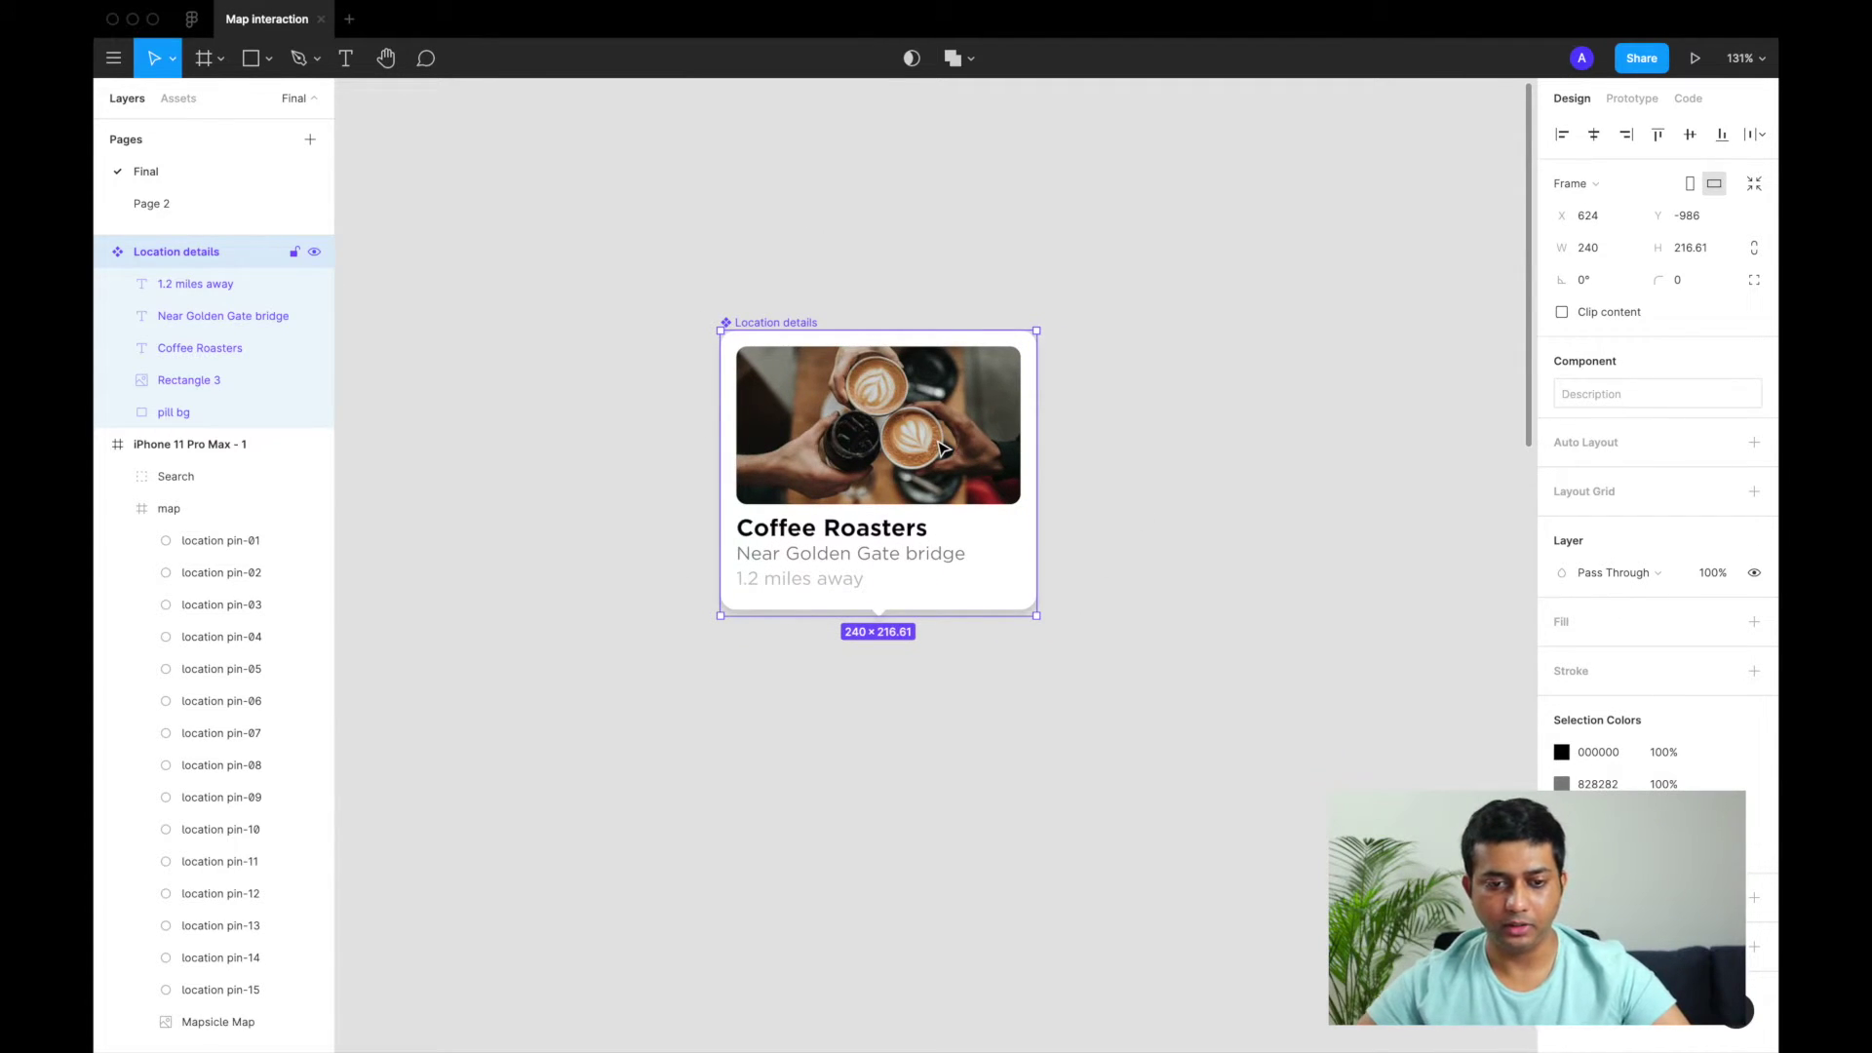
{"action": "scroll", "coordinate": [943, 448], "scroll_direction": "right", "scroll_amount": 2}
{"action": "scroll", "coordinate": [943, 449], "scroll_direction": "down", "scroll_amount": 1}
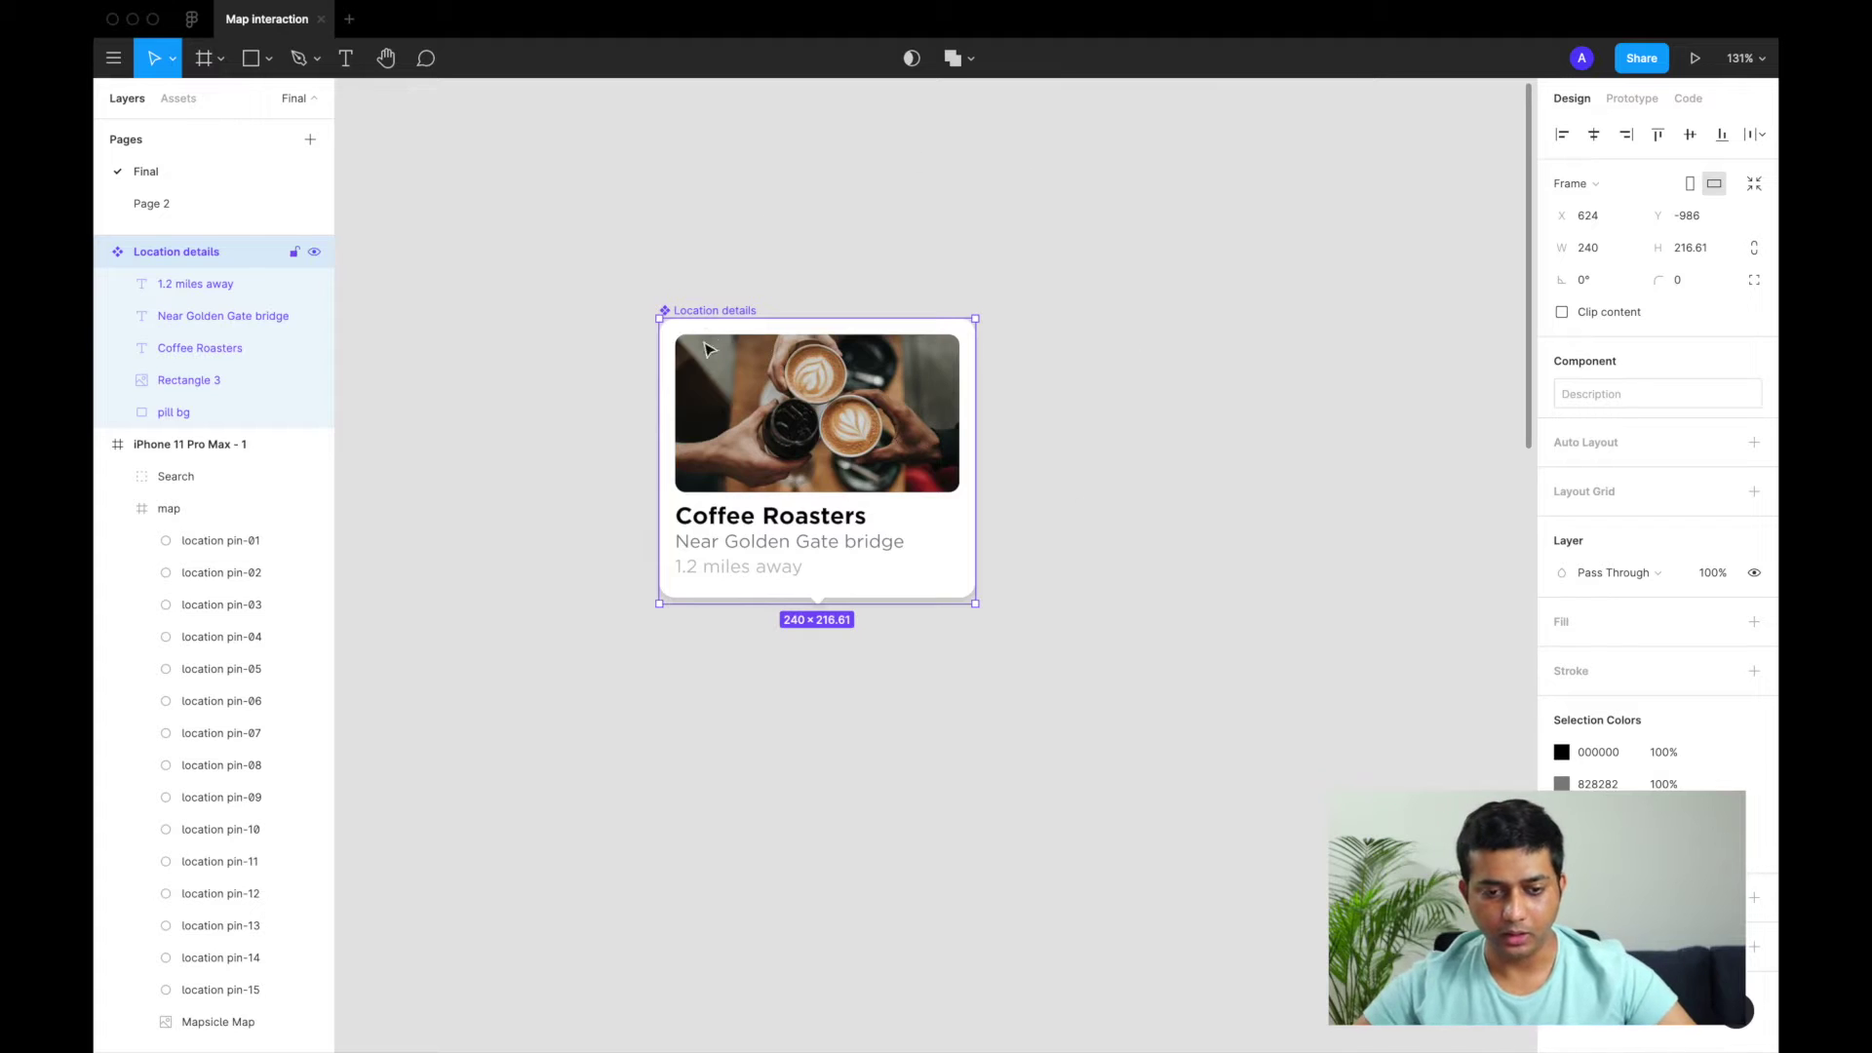
{"action": "left_click_drag", "start_coordinate": [726, 431], "coordinate": [1274, 449]}
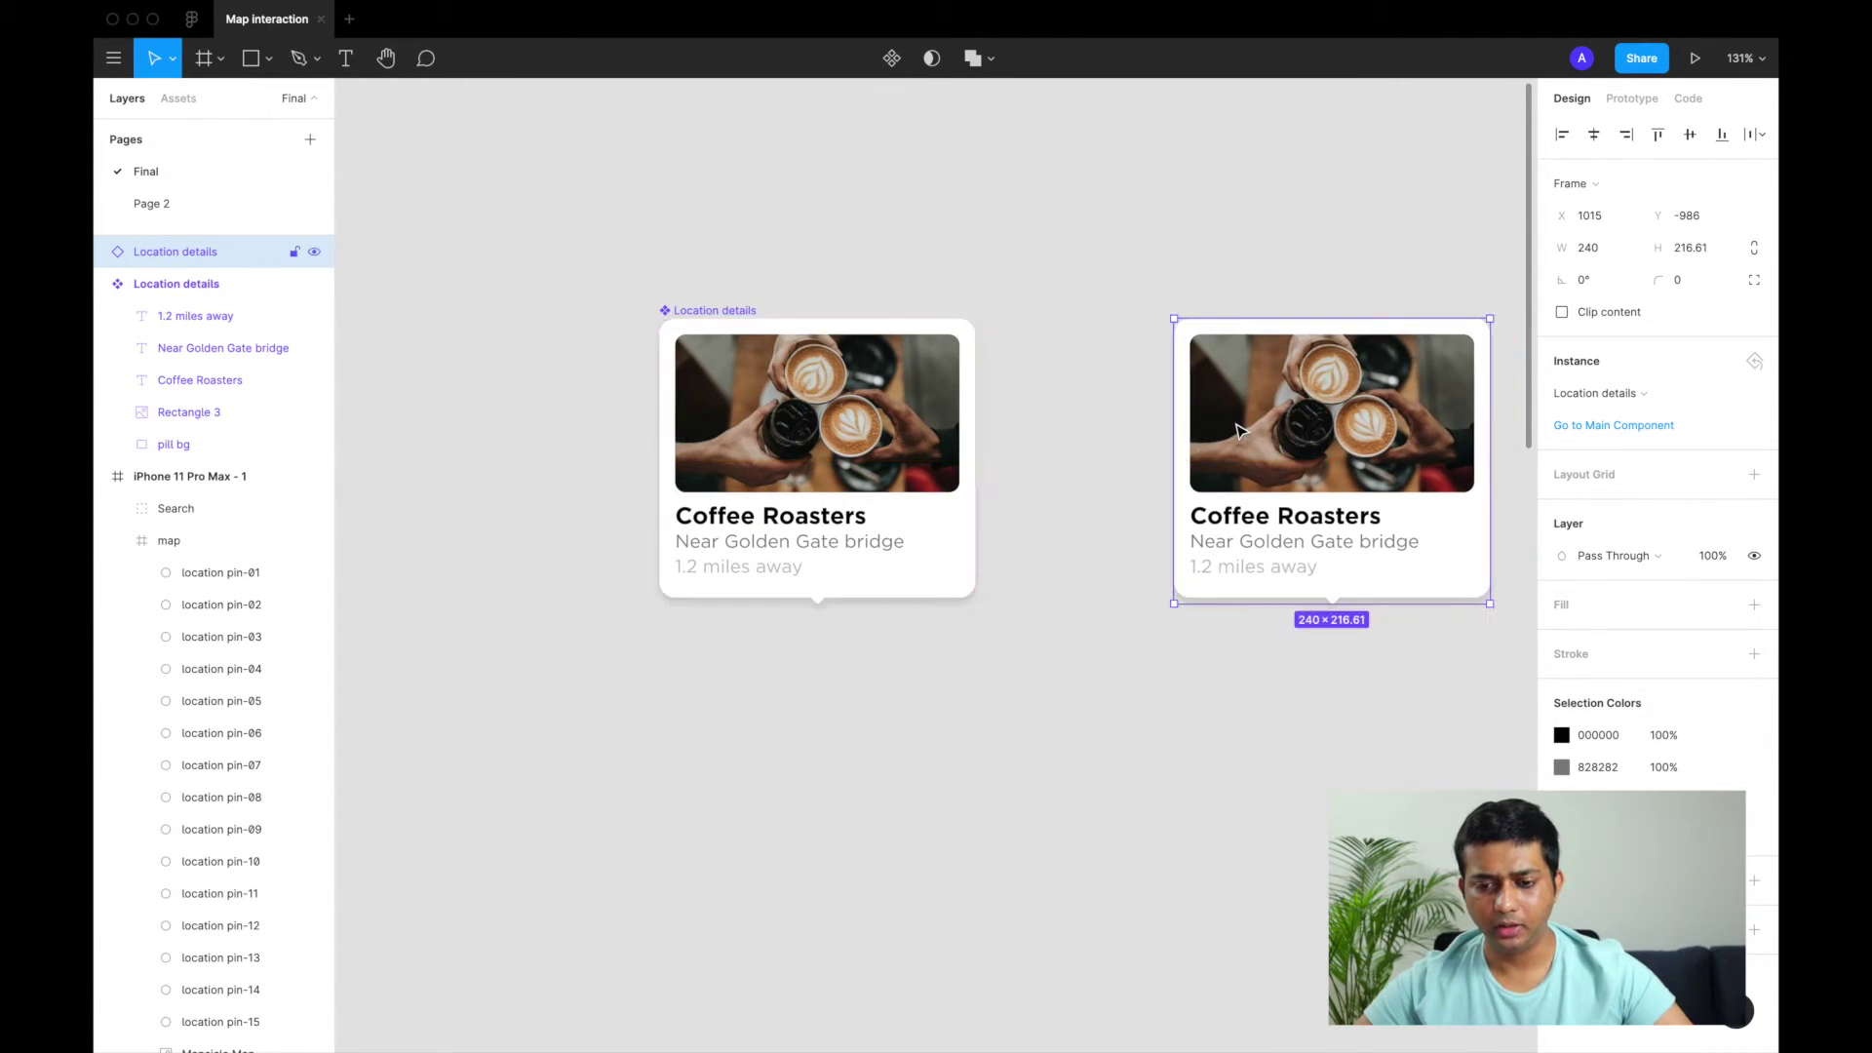
Compare the main Location details component with the instance beside it
{"action": "scroll", "coordinate": [1241, 432], "scroll_direction": "right", "scroll_amount": 2}
{"action": "scroll", "coordinate": [1242, 432], "scroll_direction": "right", "scroll_amount": 1}
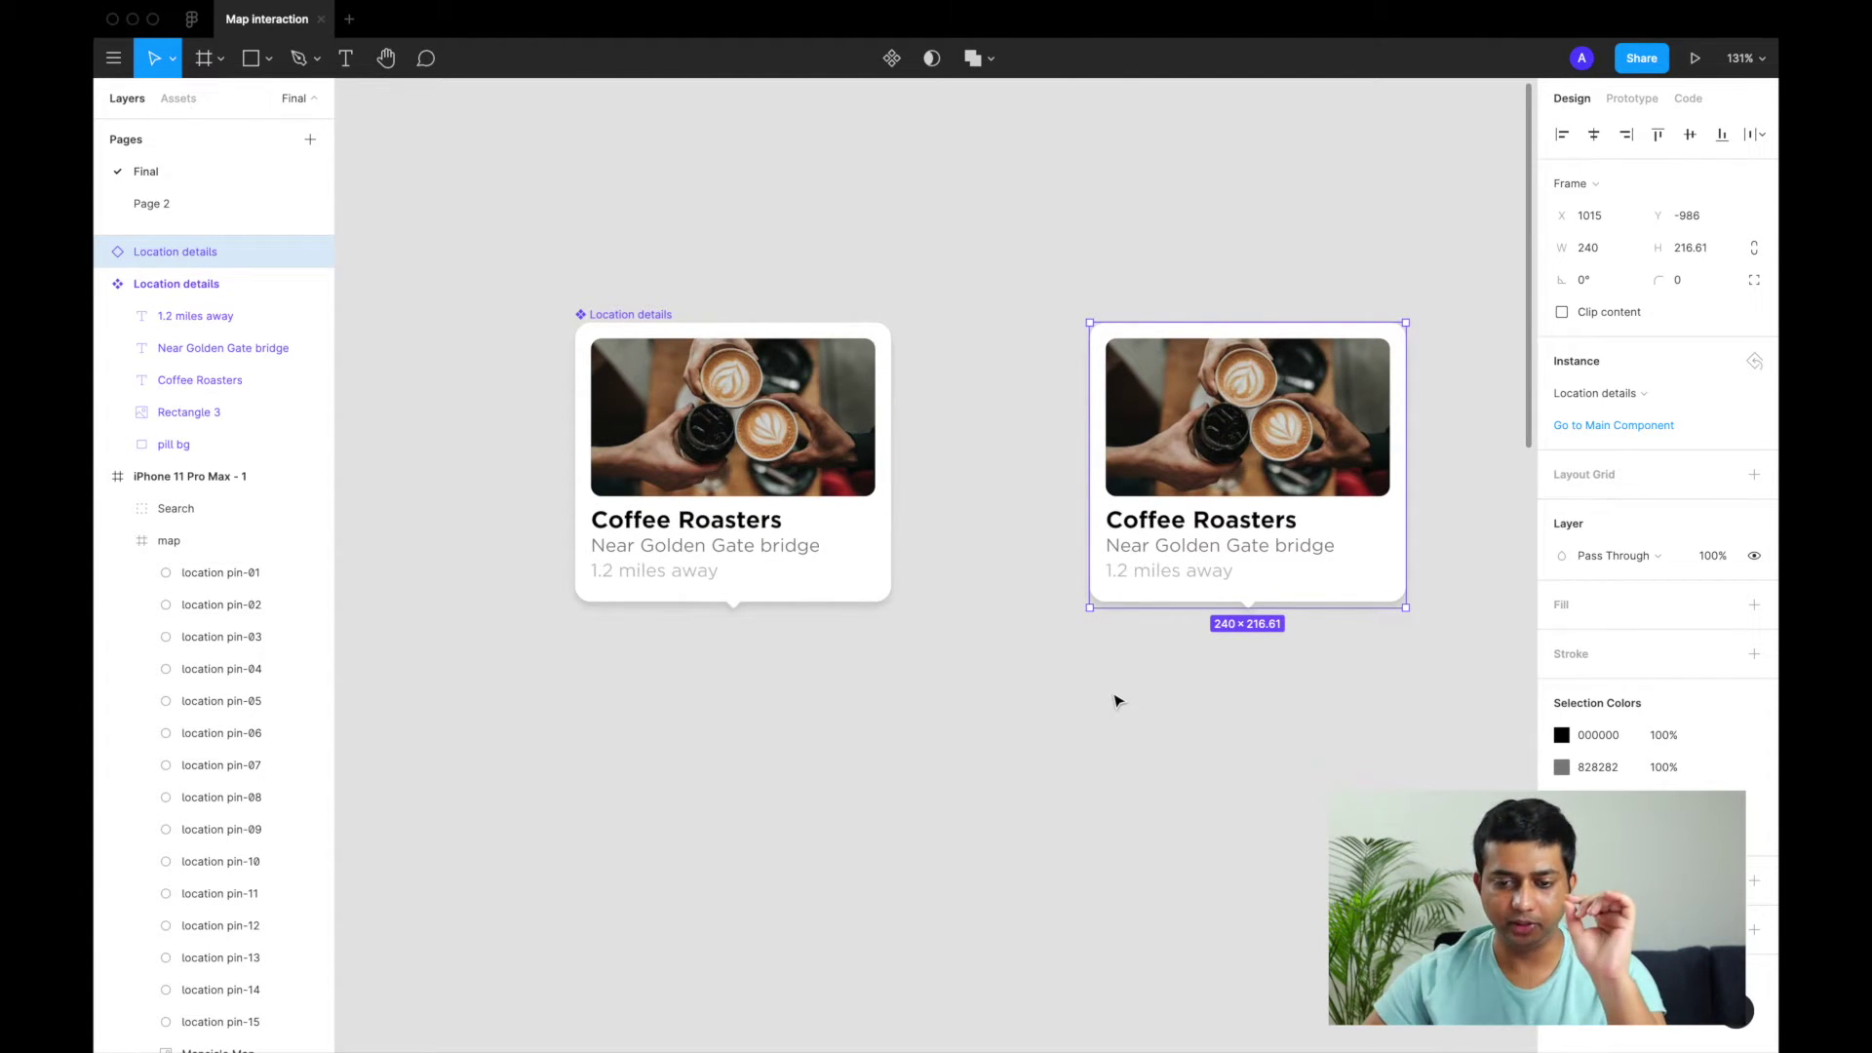
{"action": "scroll", "coordinate": [1117, 699], "scroll_direction": "right", "scroll_amount": 2}
{"action": "left_click", "coordinate": [810, 494]}
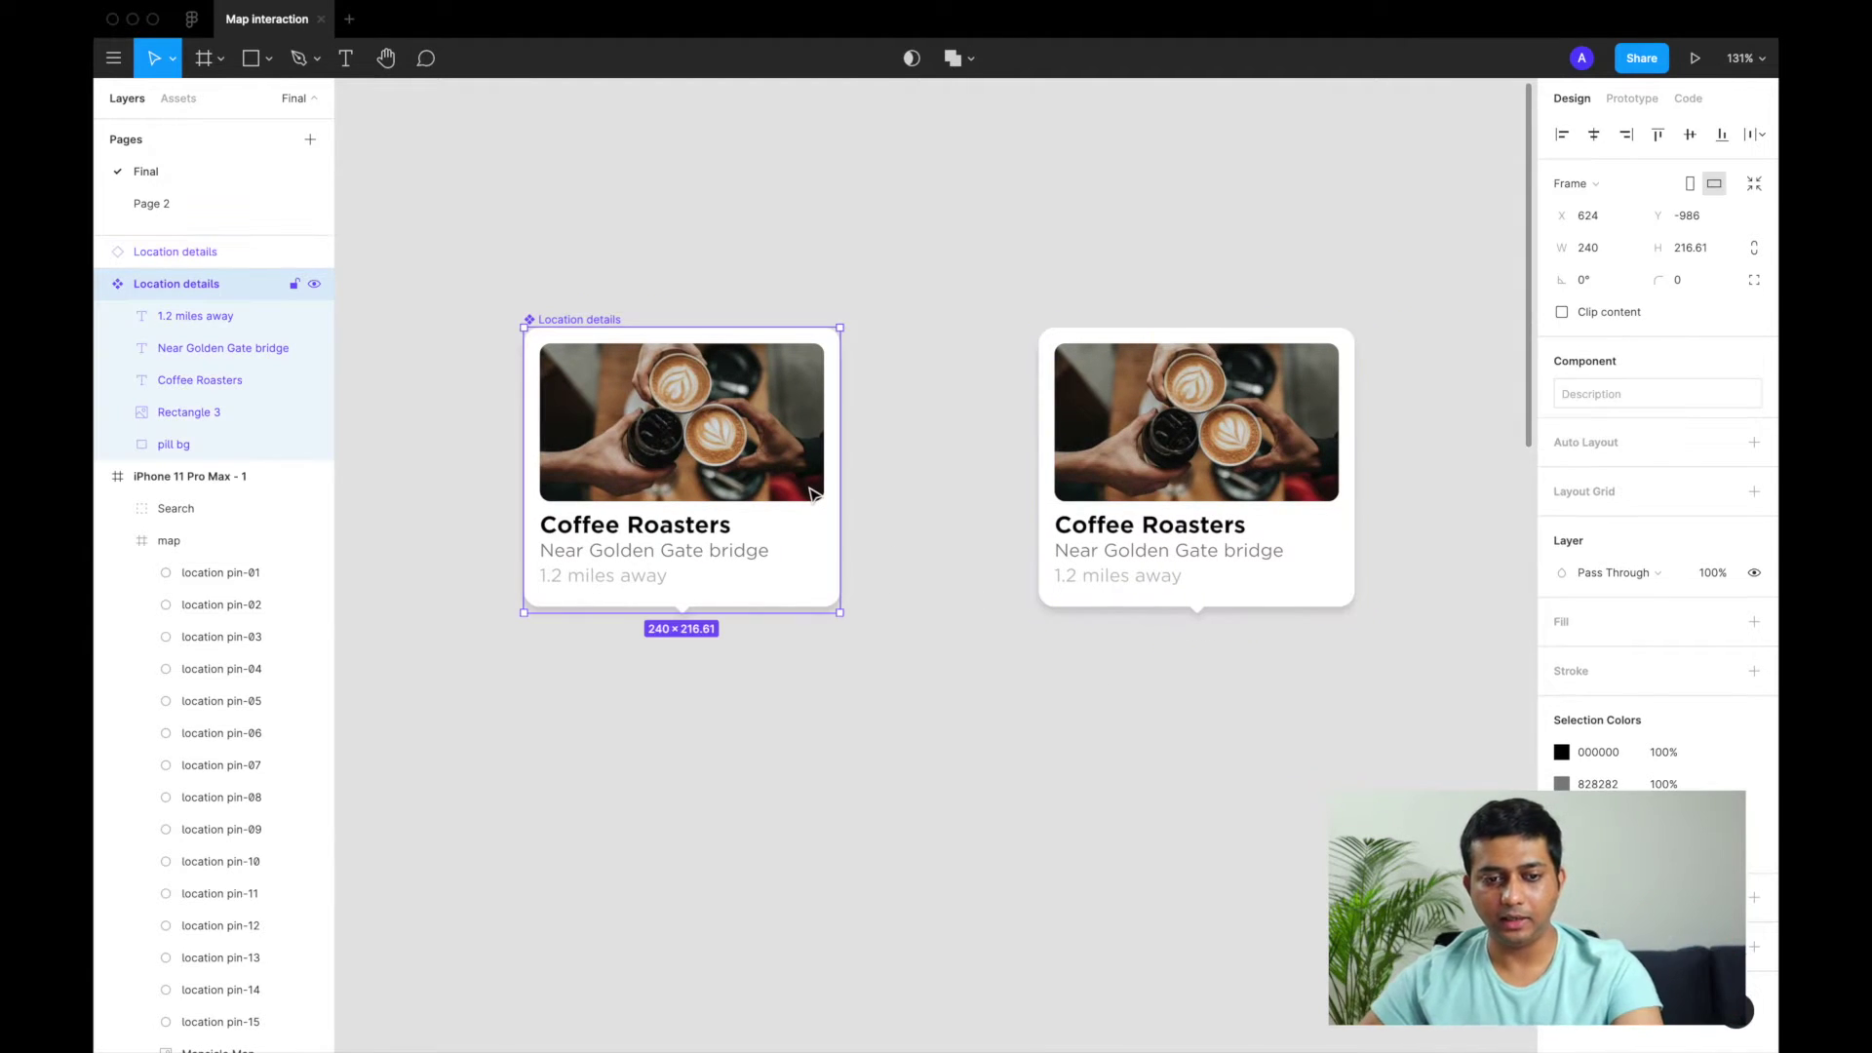
{"action": "scroll", "coordinate": [810, 494], "scroll_direction": "right", "scroll_amount": 1}
{"action": "scroll", "coordinate": [777, 549], "scroll_direction": "right", "scroll_amount": 2}
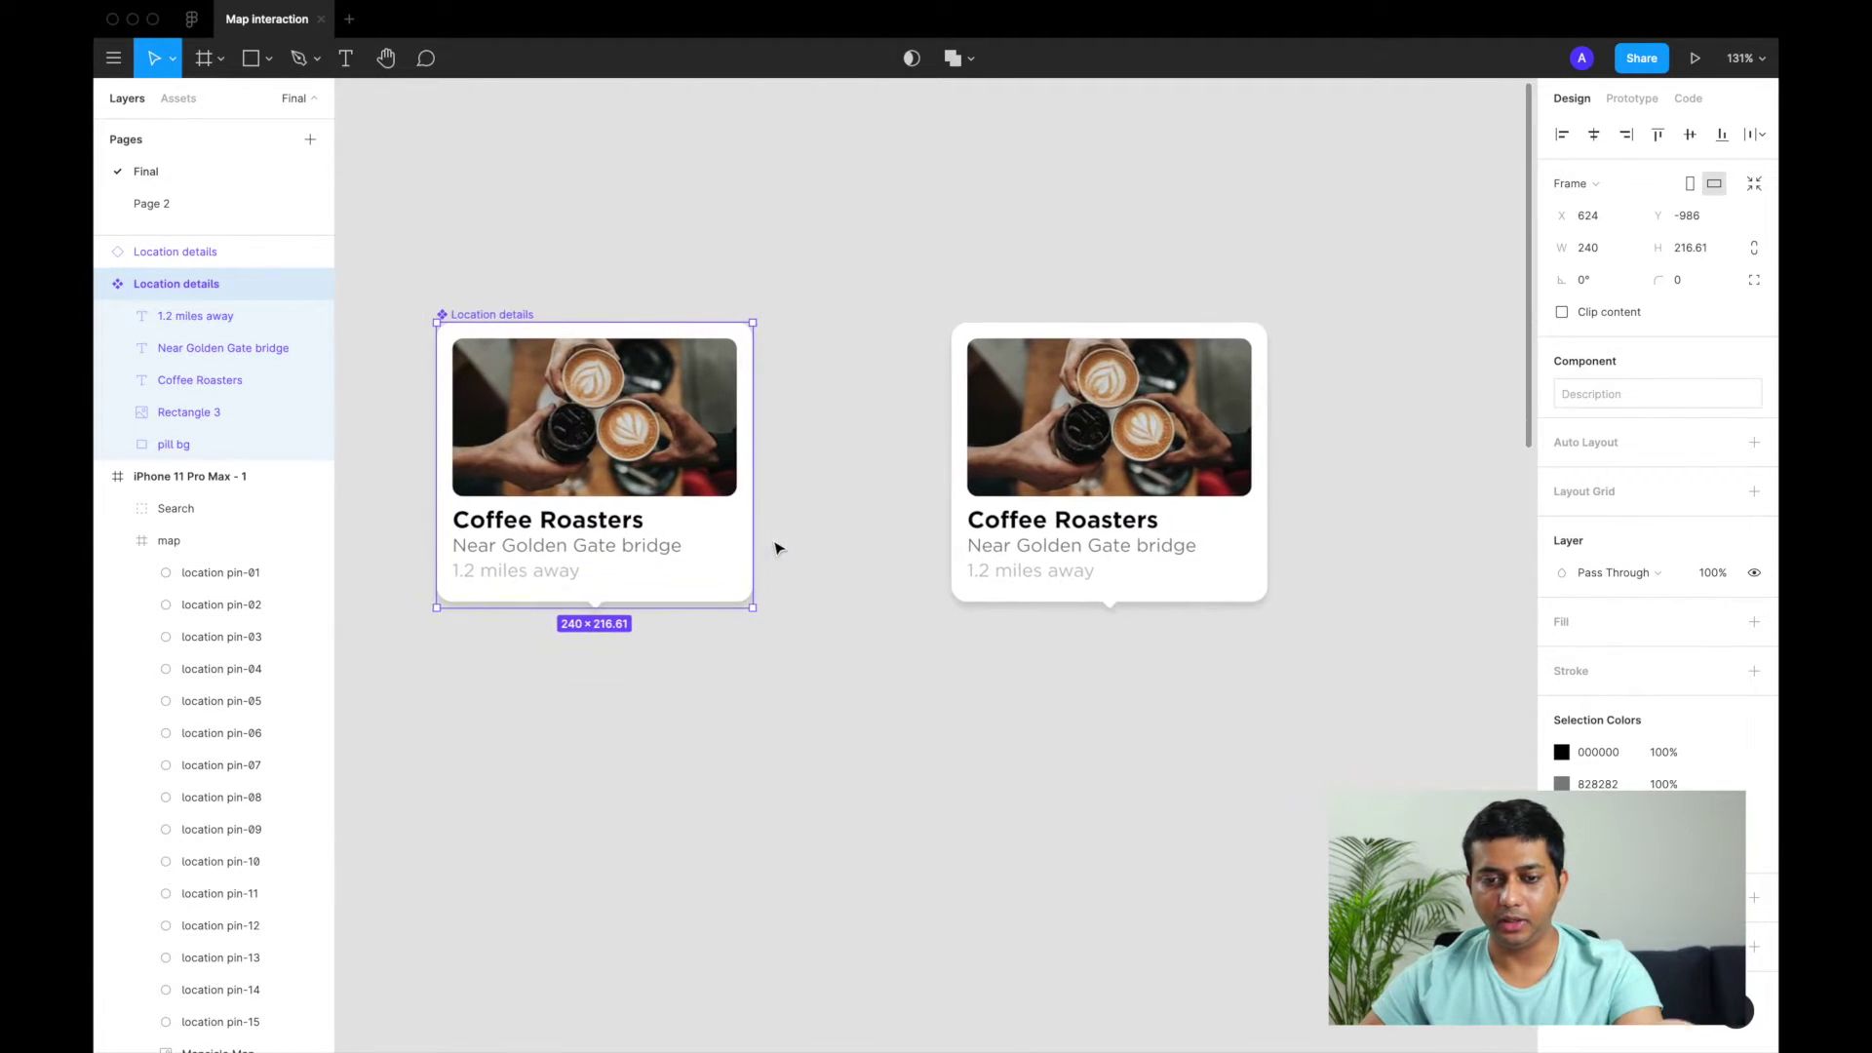
Change the title text of the Location details instance to "Coffee Riders"
{"action": "left_click", "coordinate": [1063, 502]}
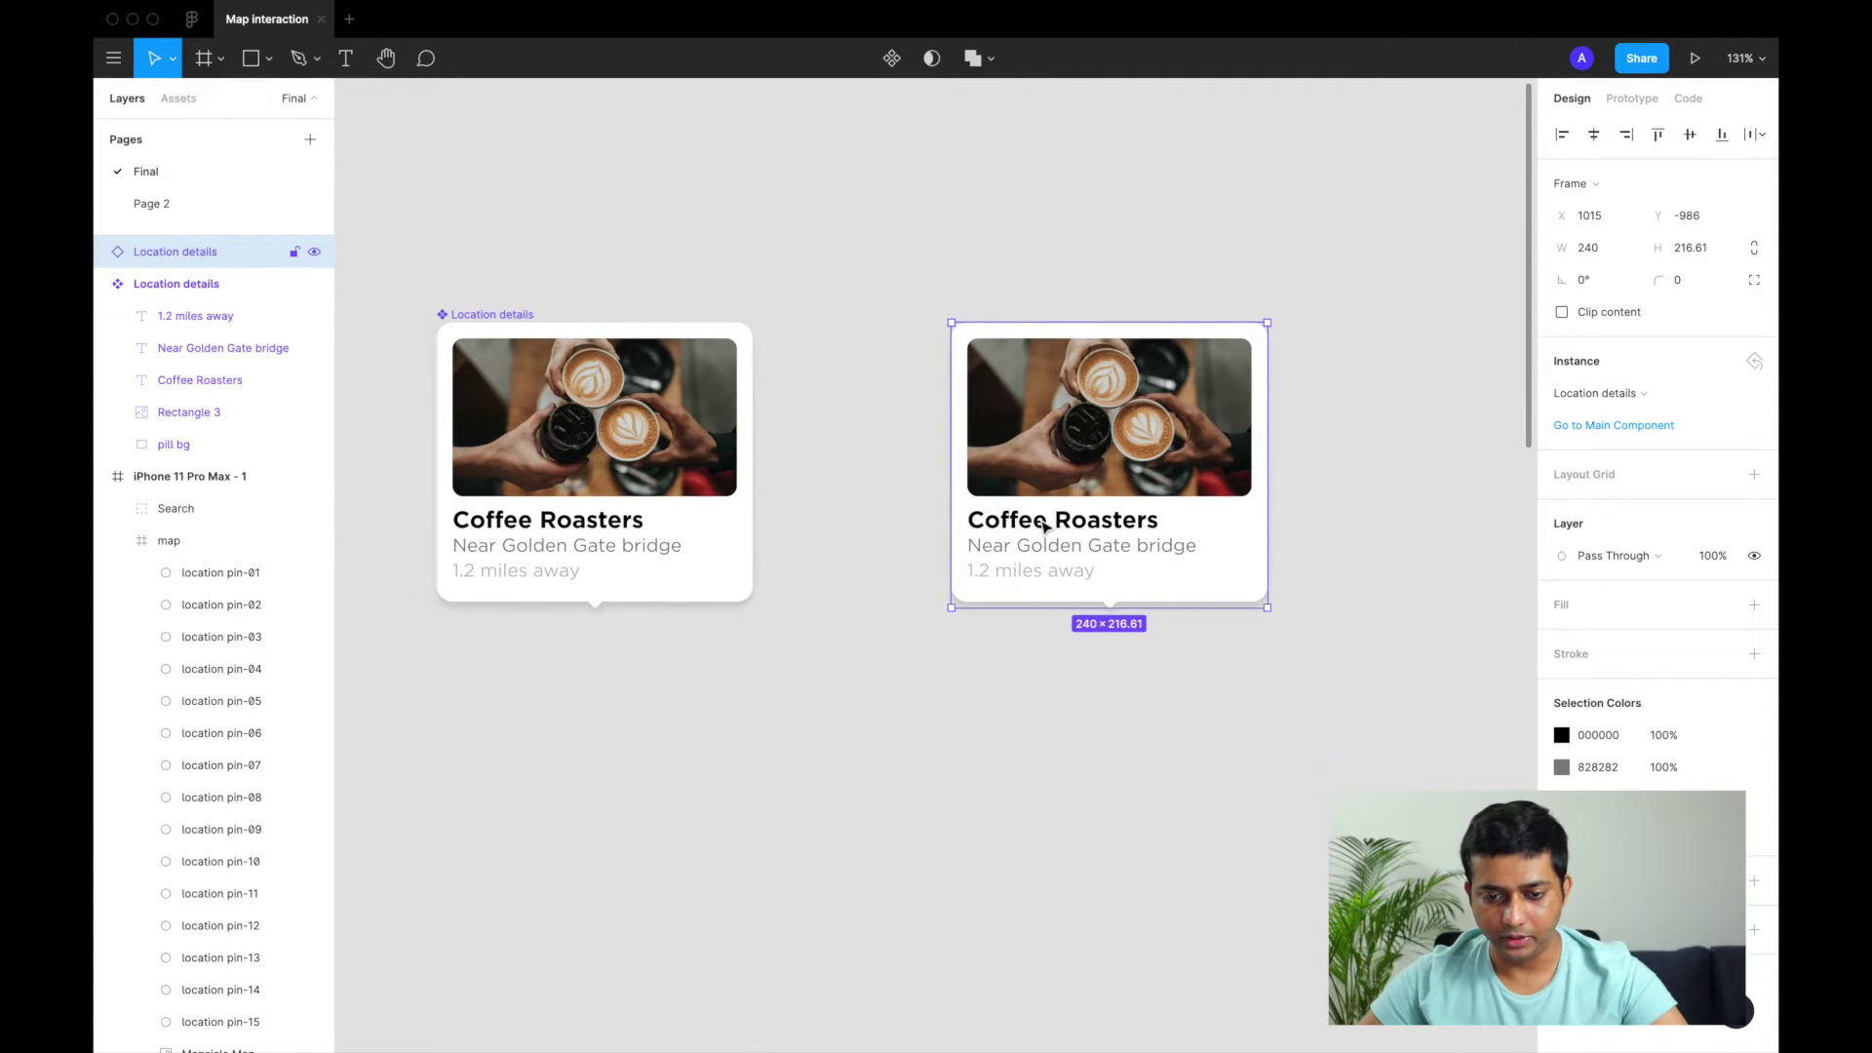
{"action": "scroll", "coordinate": [1043, 526], "scroll_direction": "up", "scroll_amount": 2}
{"action": "double_click", "coordinate": [1044, 527]}
{"action": "double_click", "coordinate": [1041, 523]}
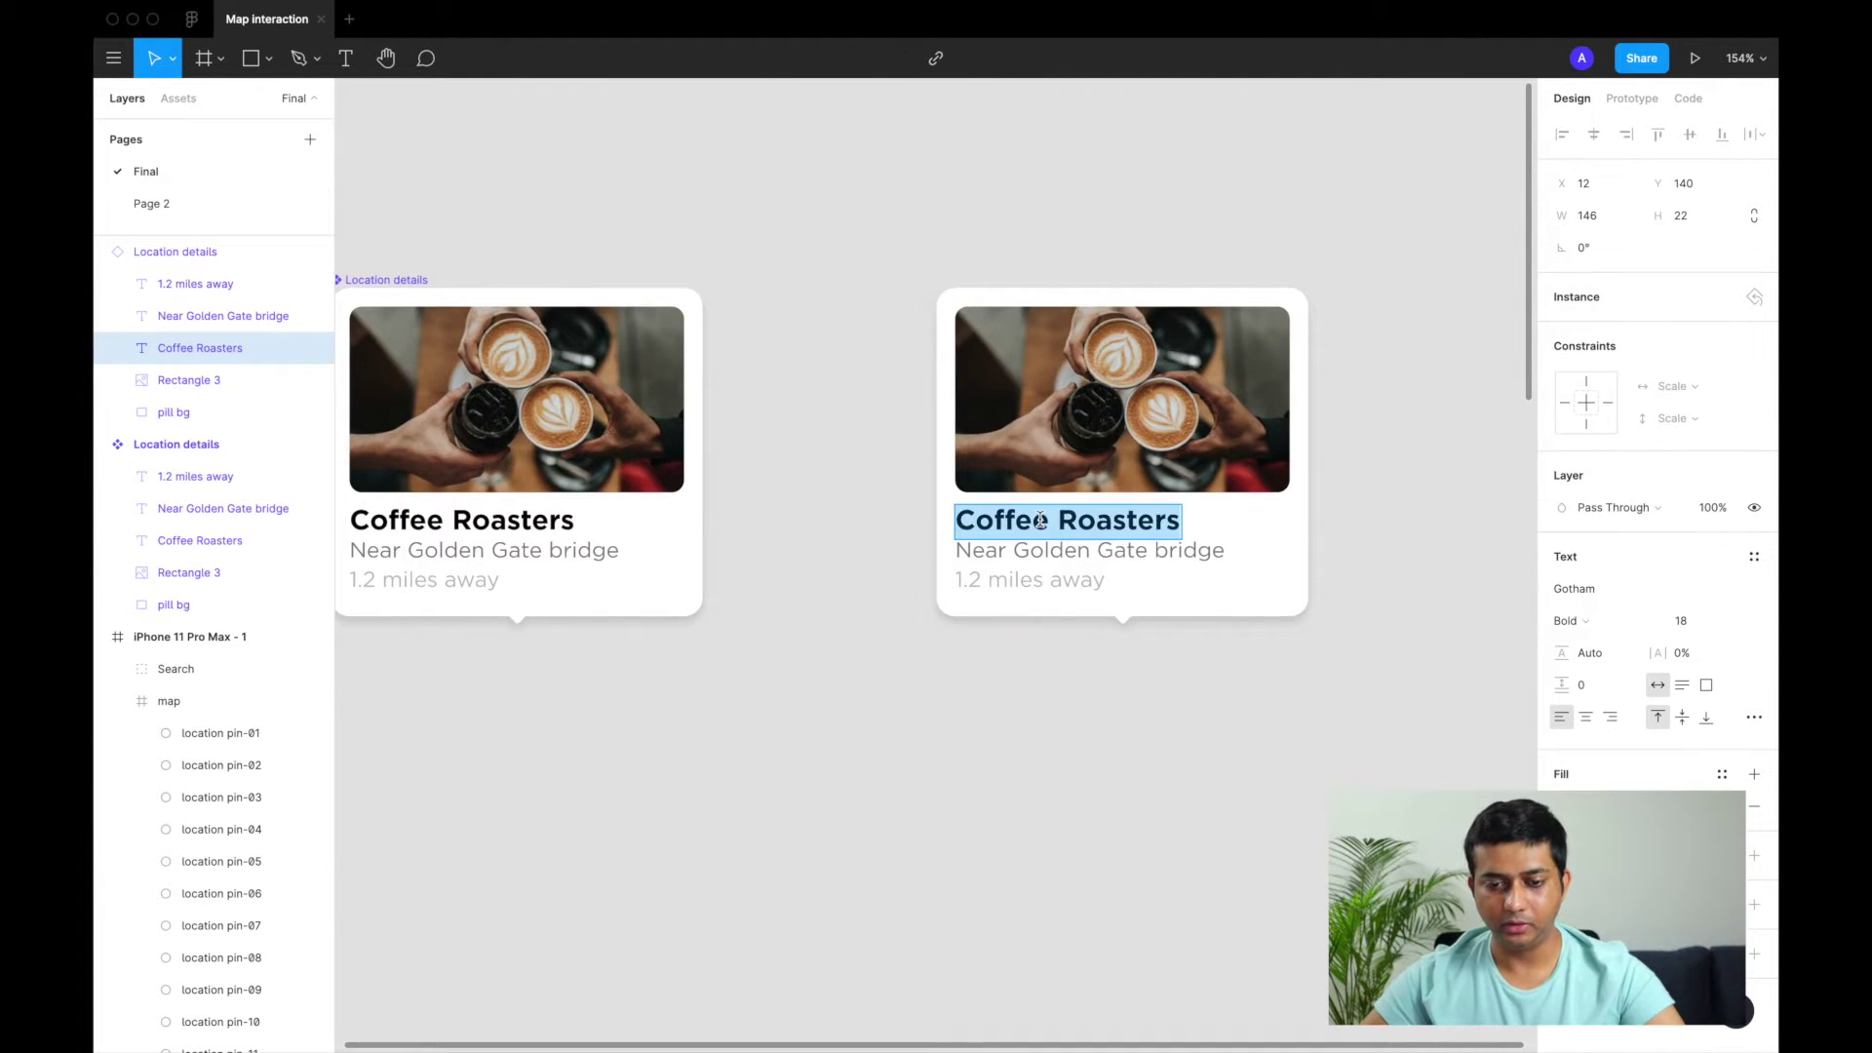
{"action": "left_click", "coordinate": [1041, 521]}
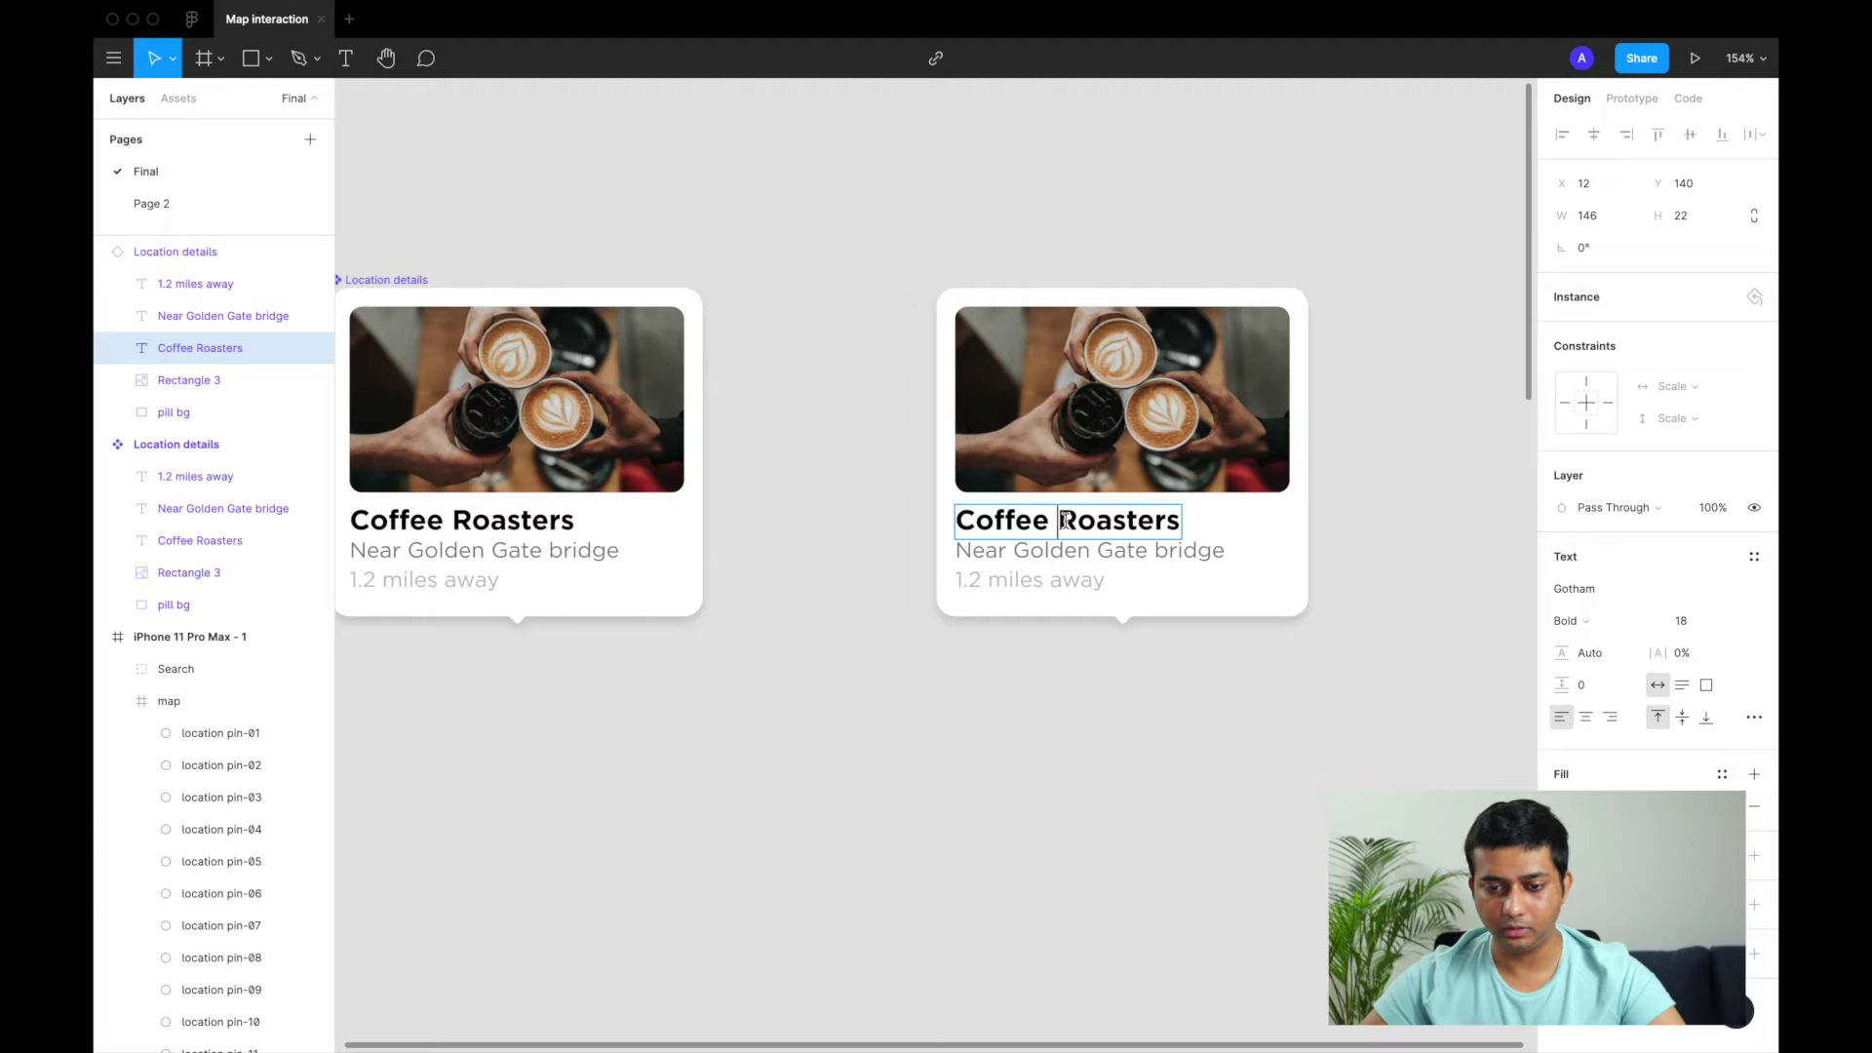
{"action": "left_click", "coordinate": [1083, 521]}
{"action": "left_click_drag", "start_coordinate": [1085, 522], "coordinate": [1208, 526]}
{"action": "key", "text": "BackSpace"}
{"action": "type", "text": "iders"}
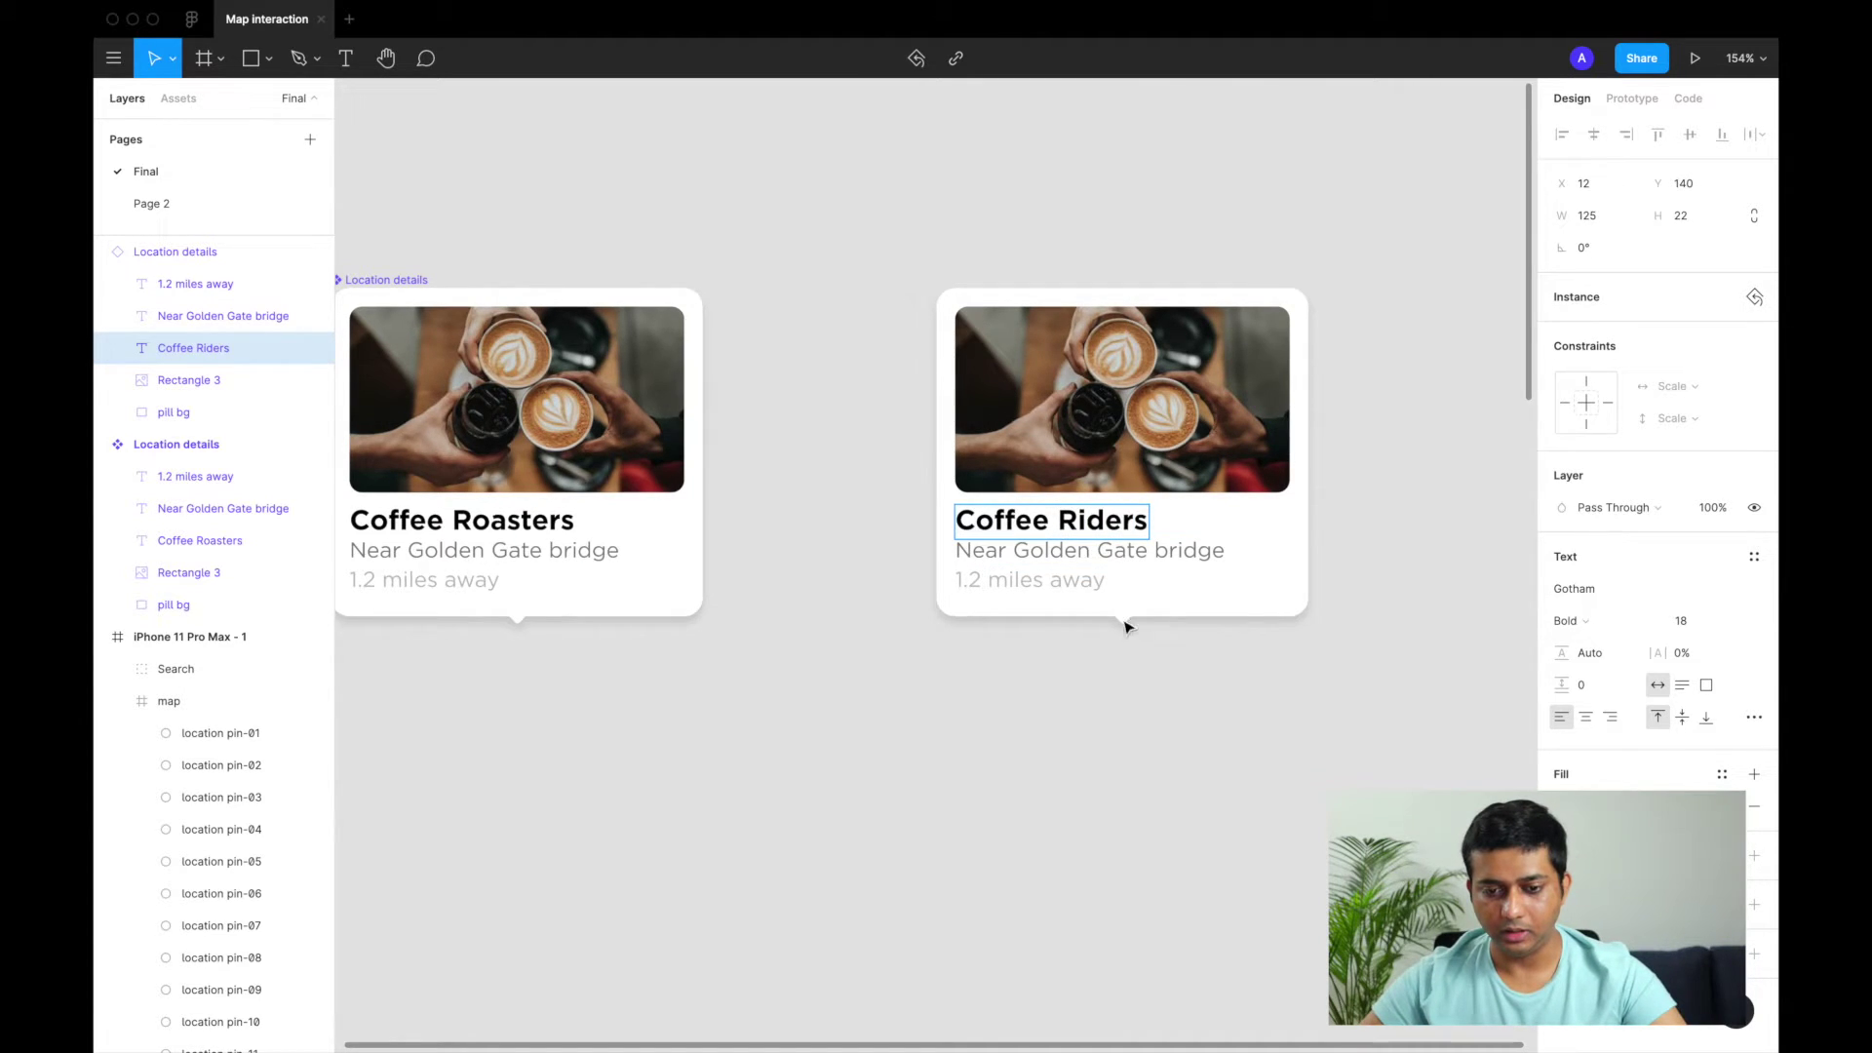
{"action": "key", "text": "Escape"}
Run the Unsplash plugin on the Coffee Riders card's image and search for "starbucks"
{"action": "double_click", "coordinate": [1131, 400]}
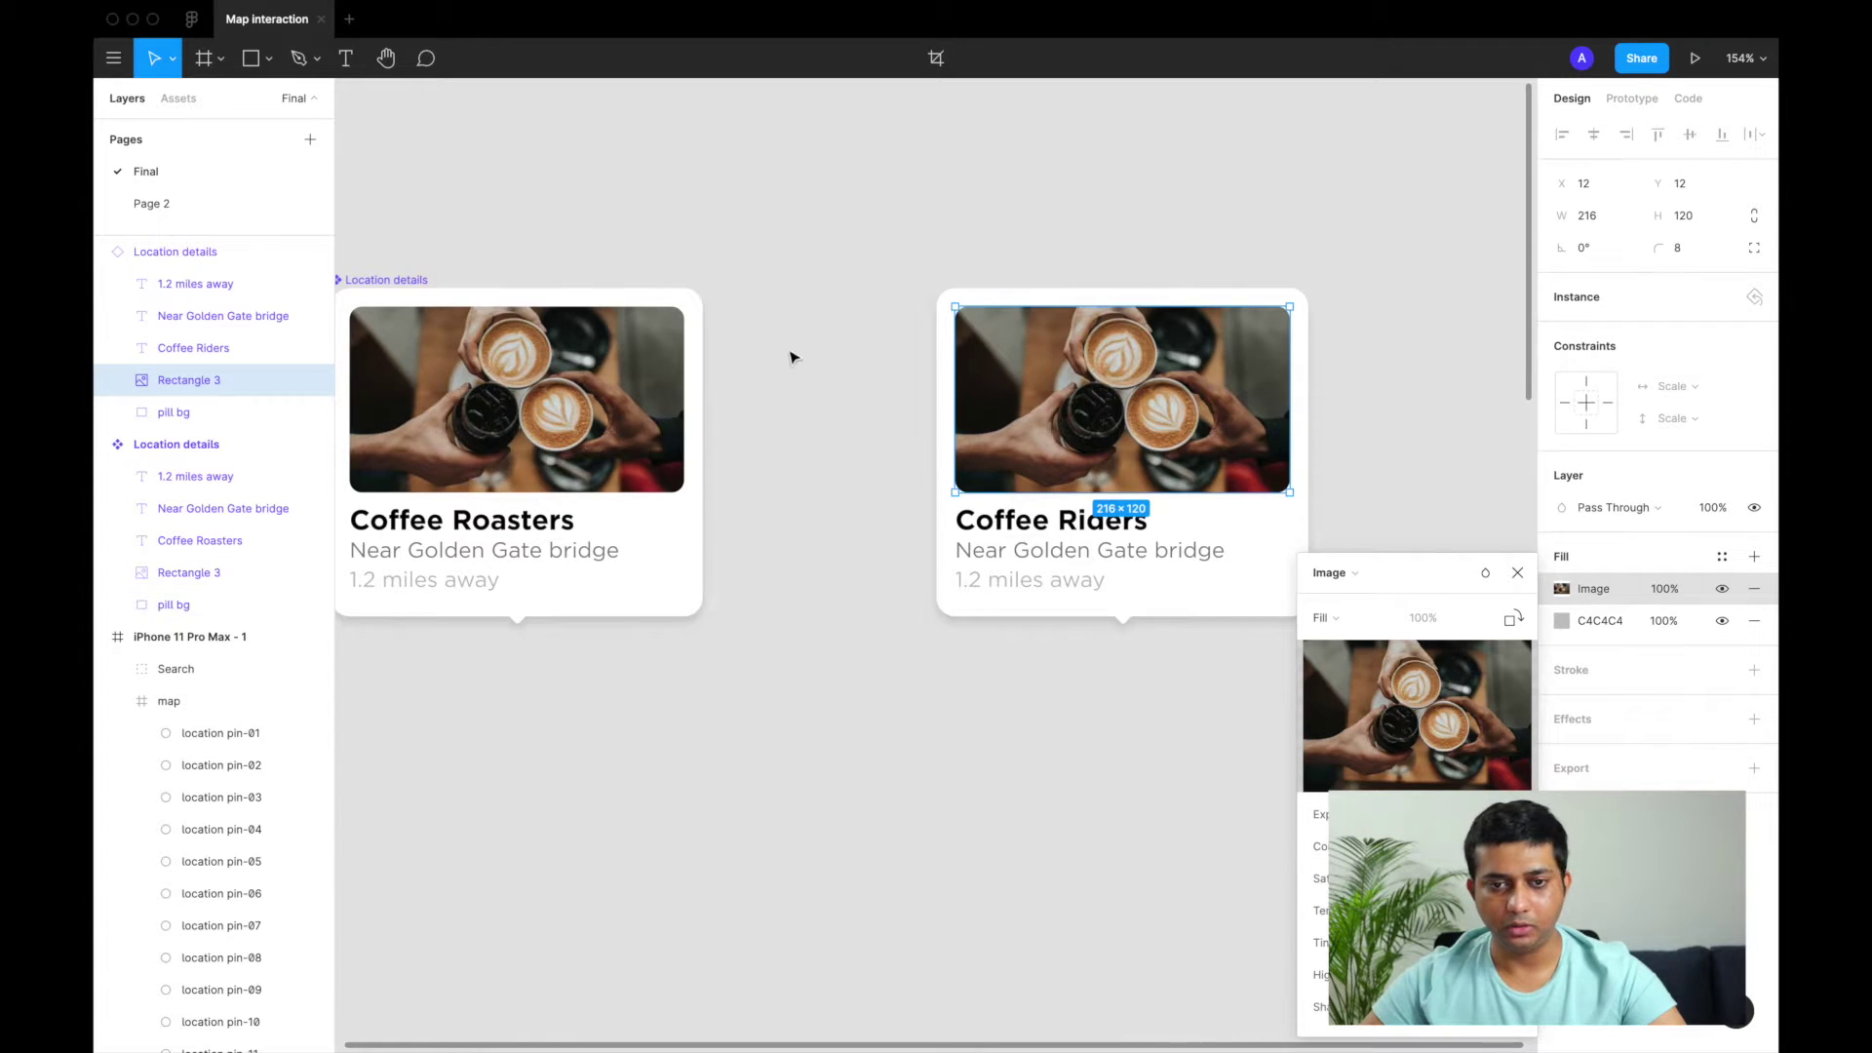
{"action": "mouse_move", "coordinate": [852, 7]}
{"action": "left_click", "coordinate": [687, 11]}
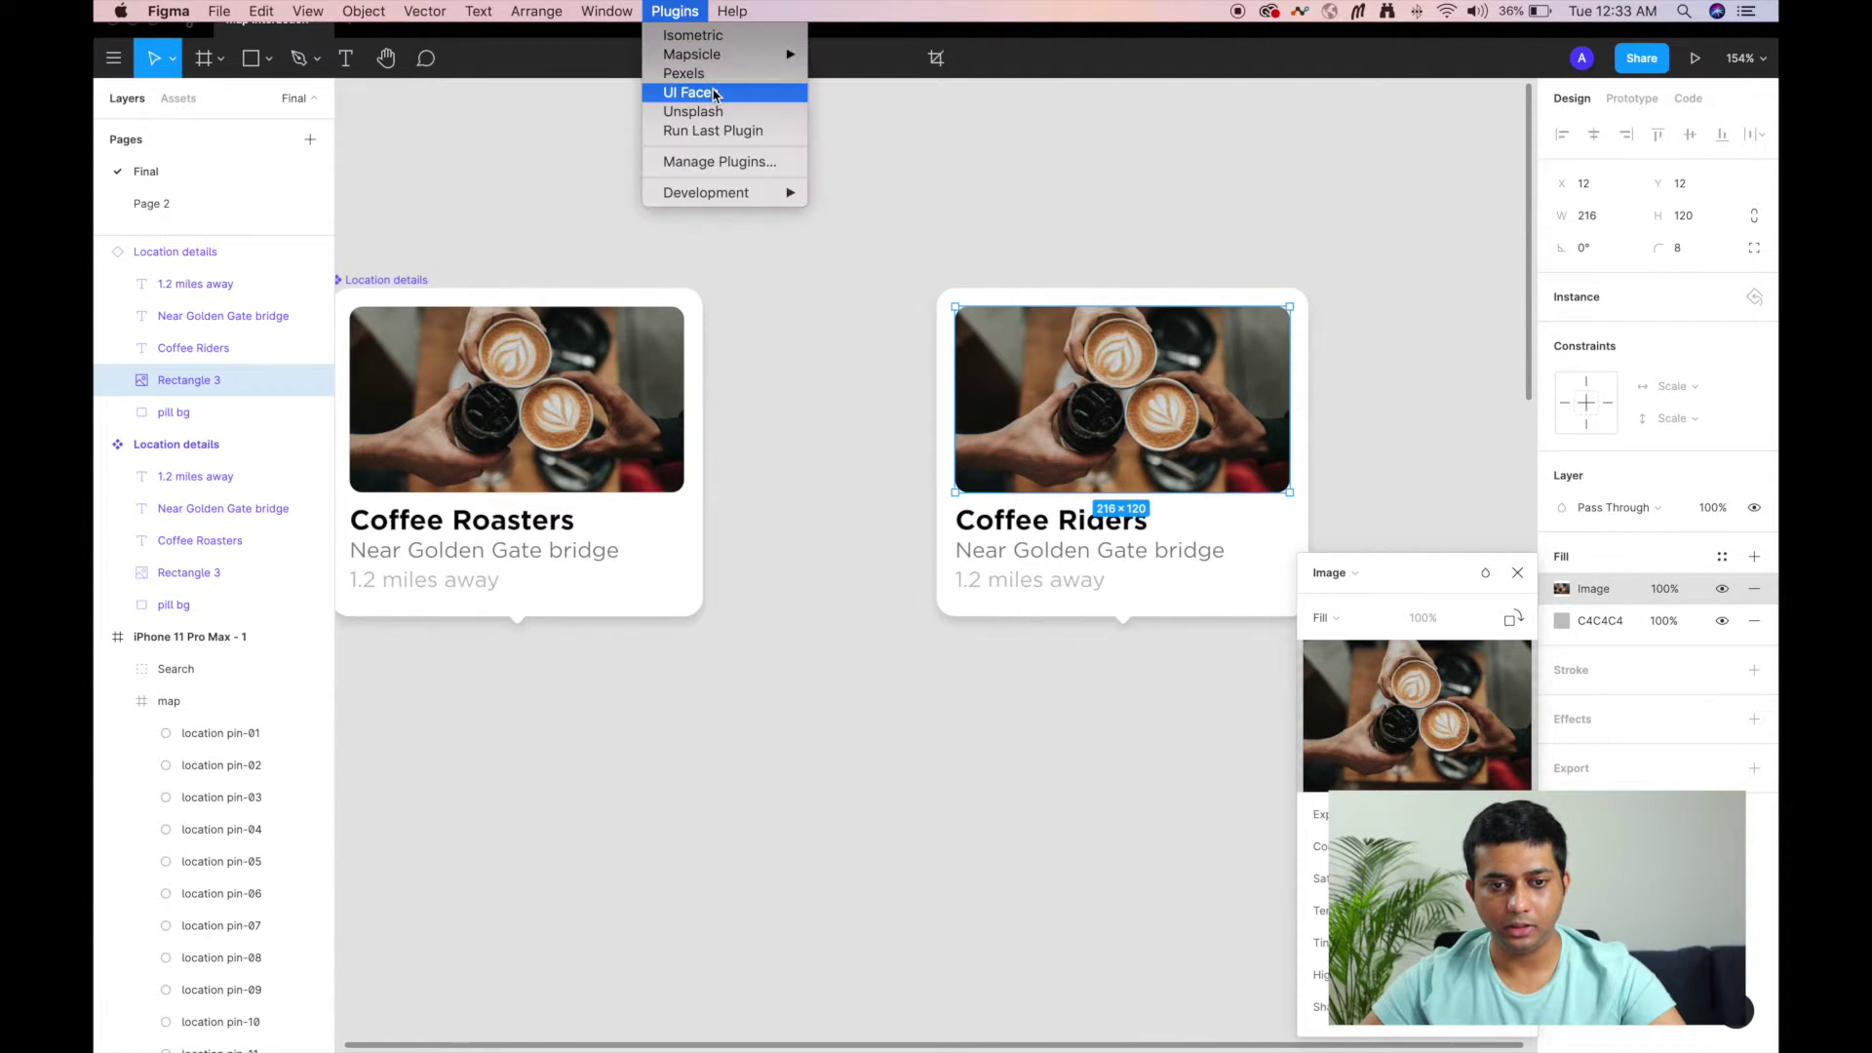
{"action": "left_click", "coordinate": [711, 111]}
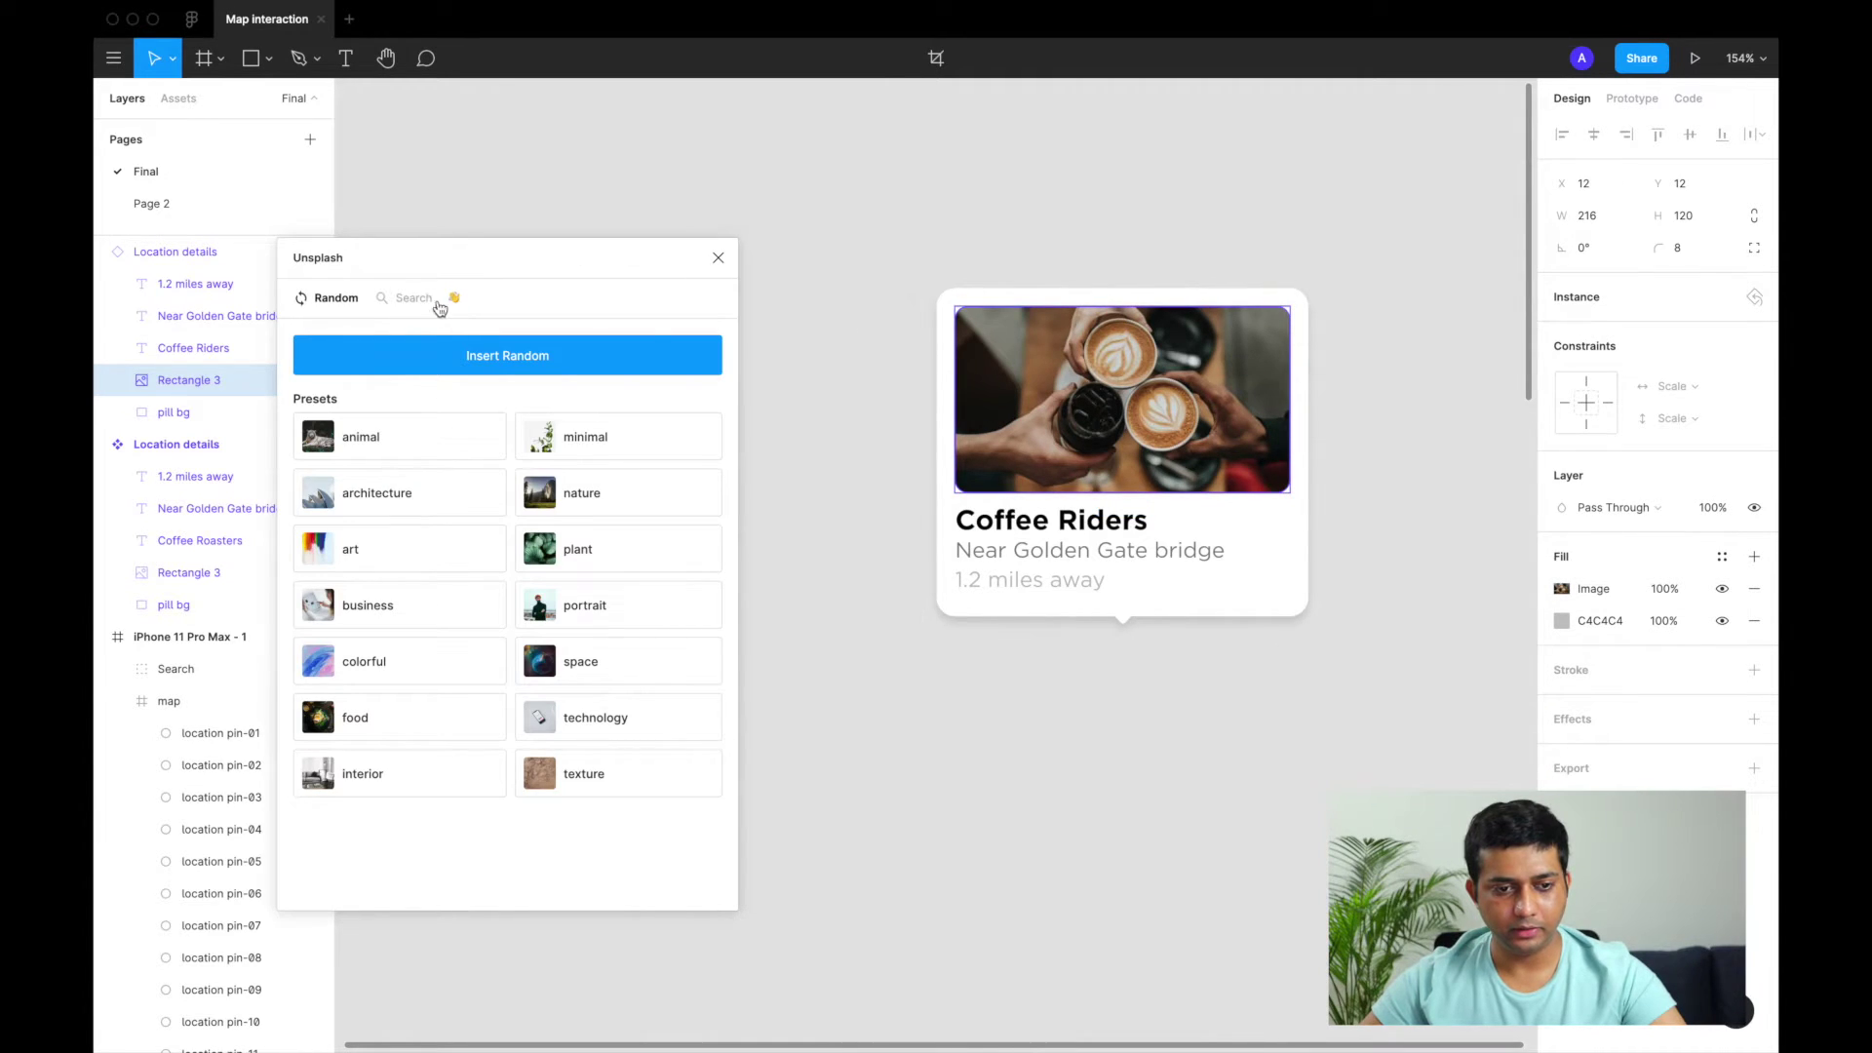
{"action": "left_click", "coordinate": [414, 299]}
{"action": "left_click", "coordinate": [355, 367]}
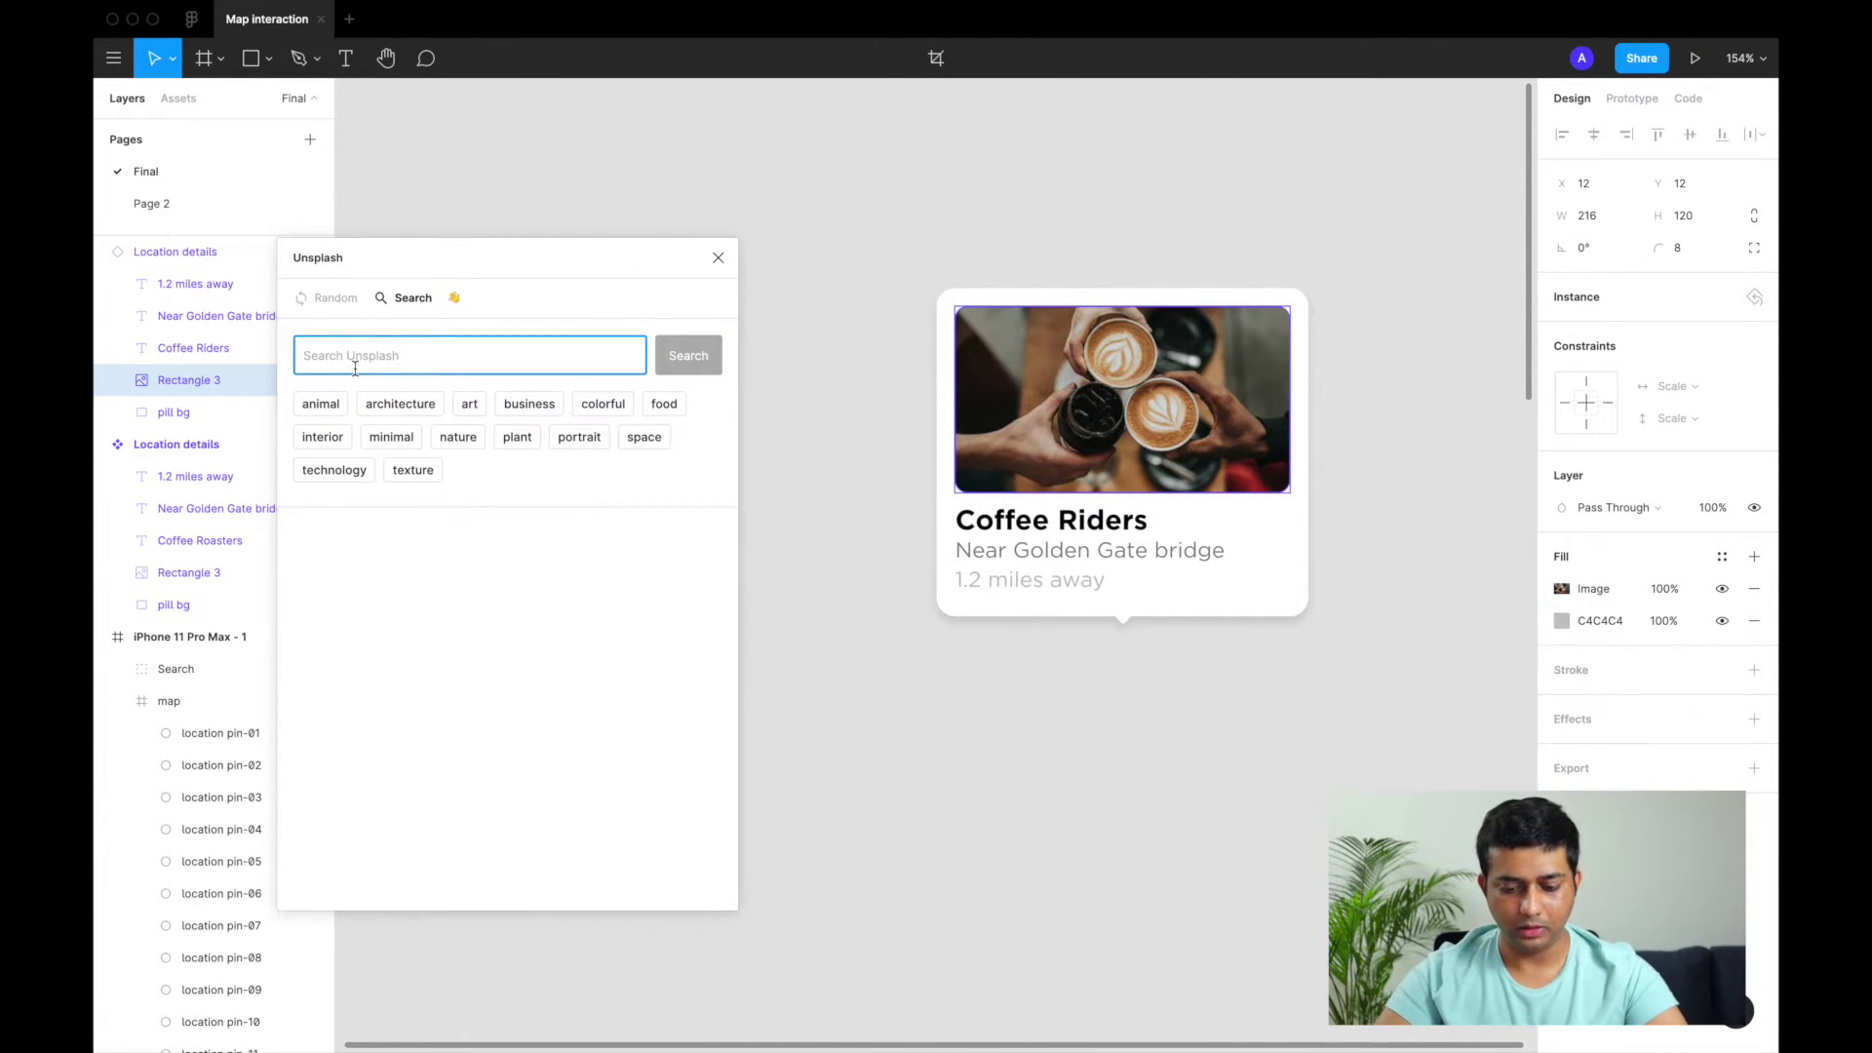
{"action": "type", "text": "starbucks"}
{"action": "key", "text": "Return"}
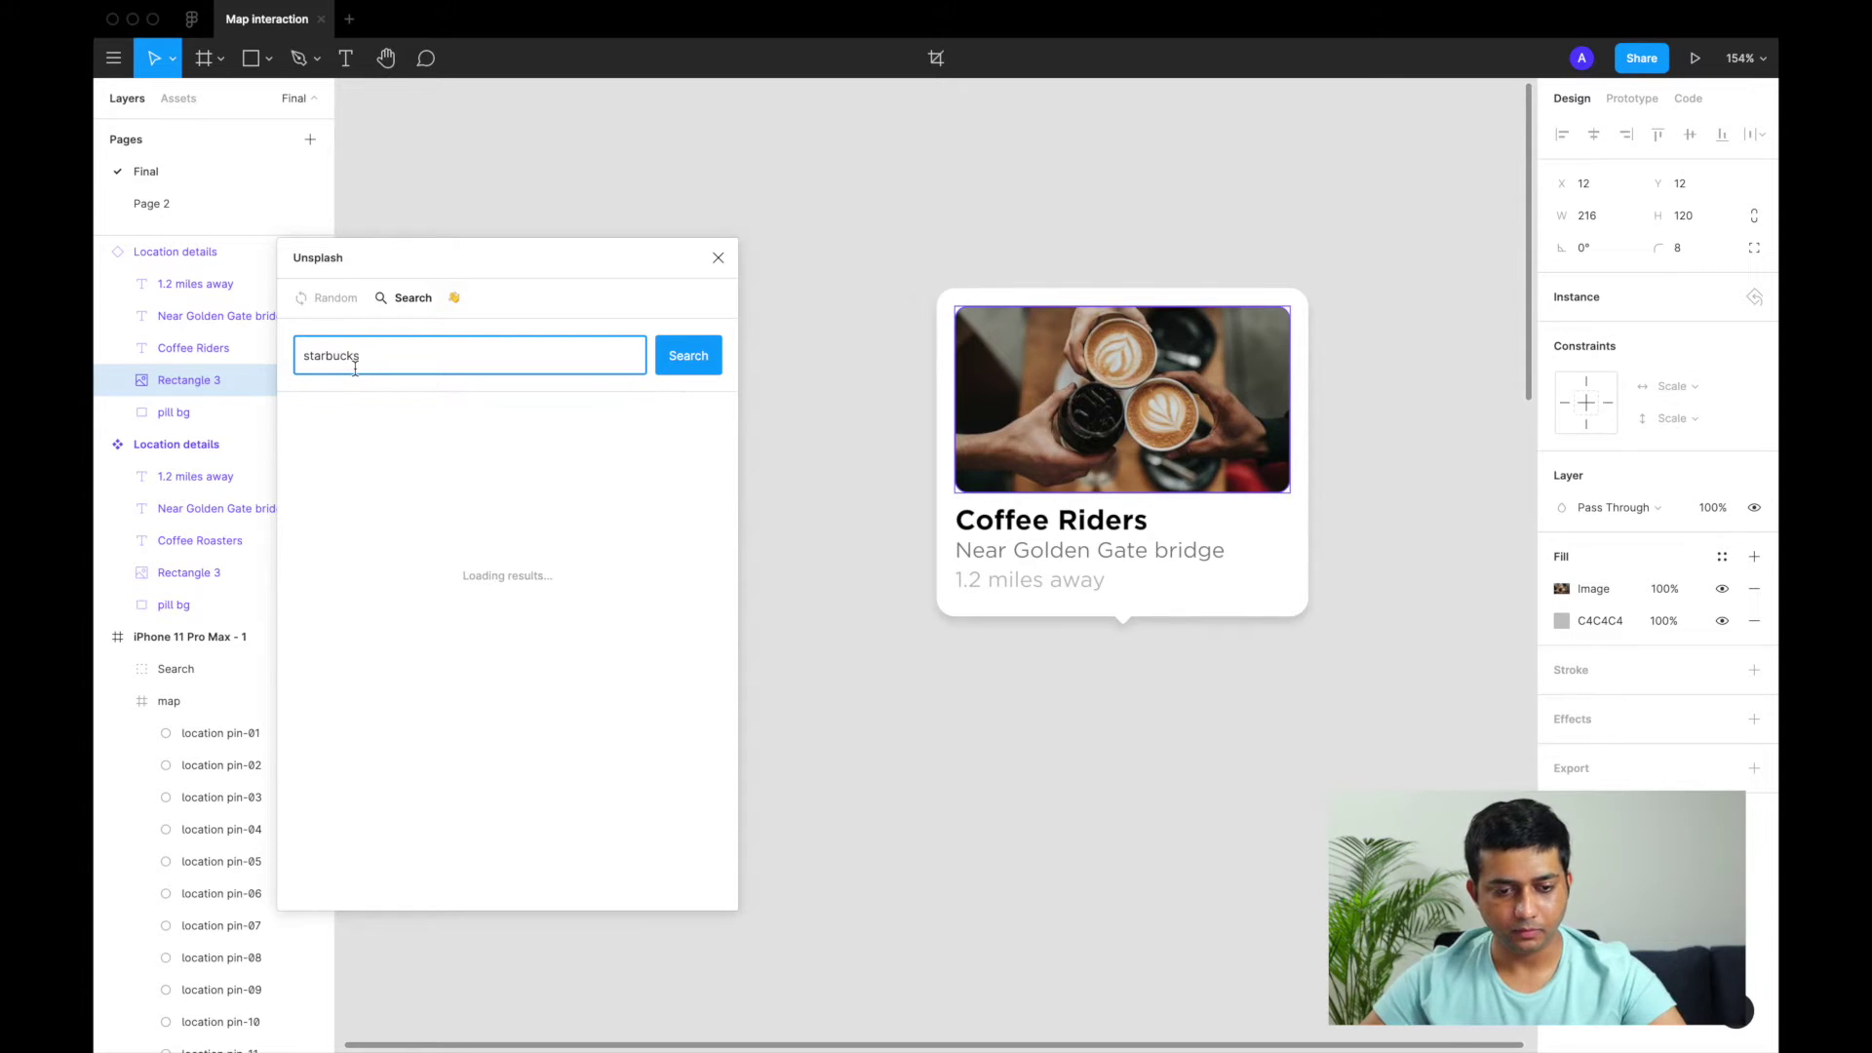
Replace the Coffee Riders card's image with the Unsplash photo of baristas working behind a counter
{"action": "scroll", "coordinate": [517, 624], "scroll_direction": "down", "scroll_amount": 3}
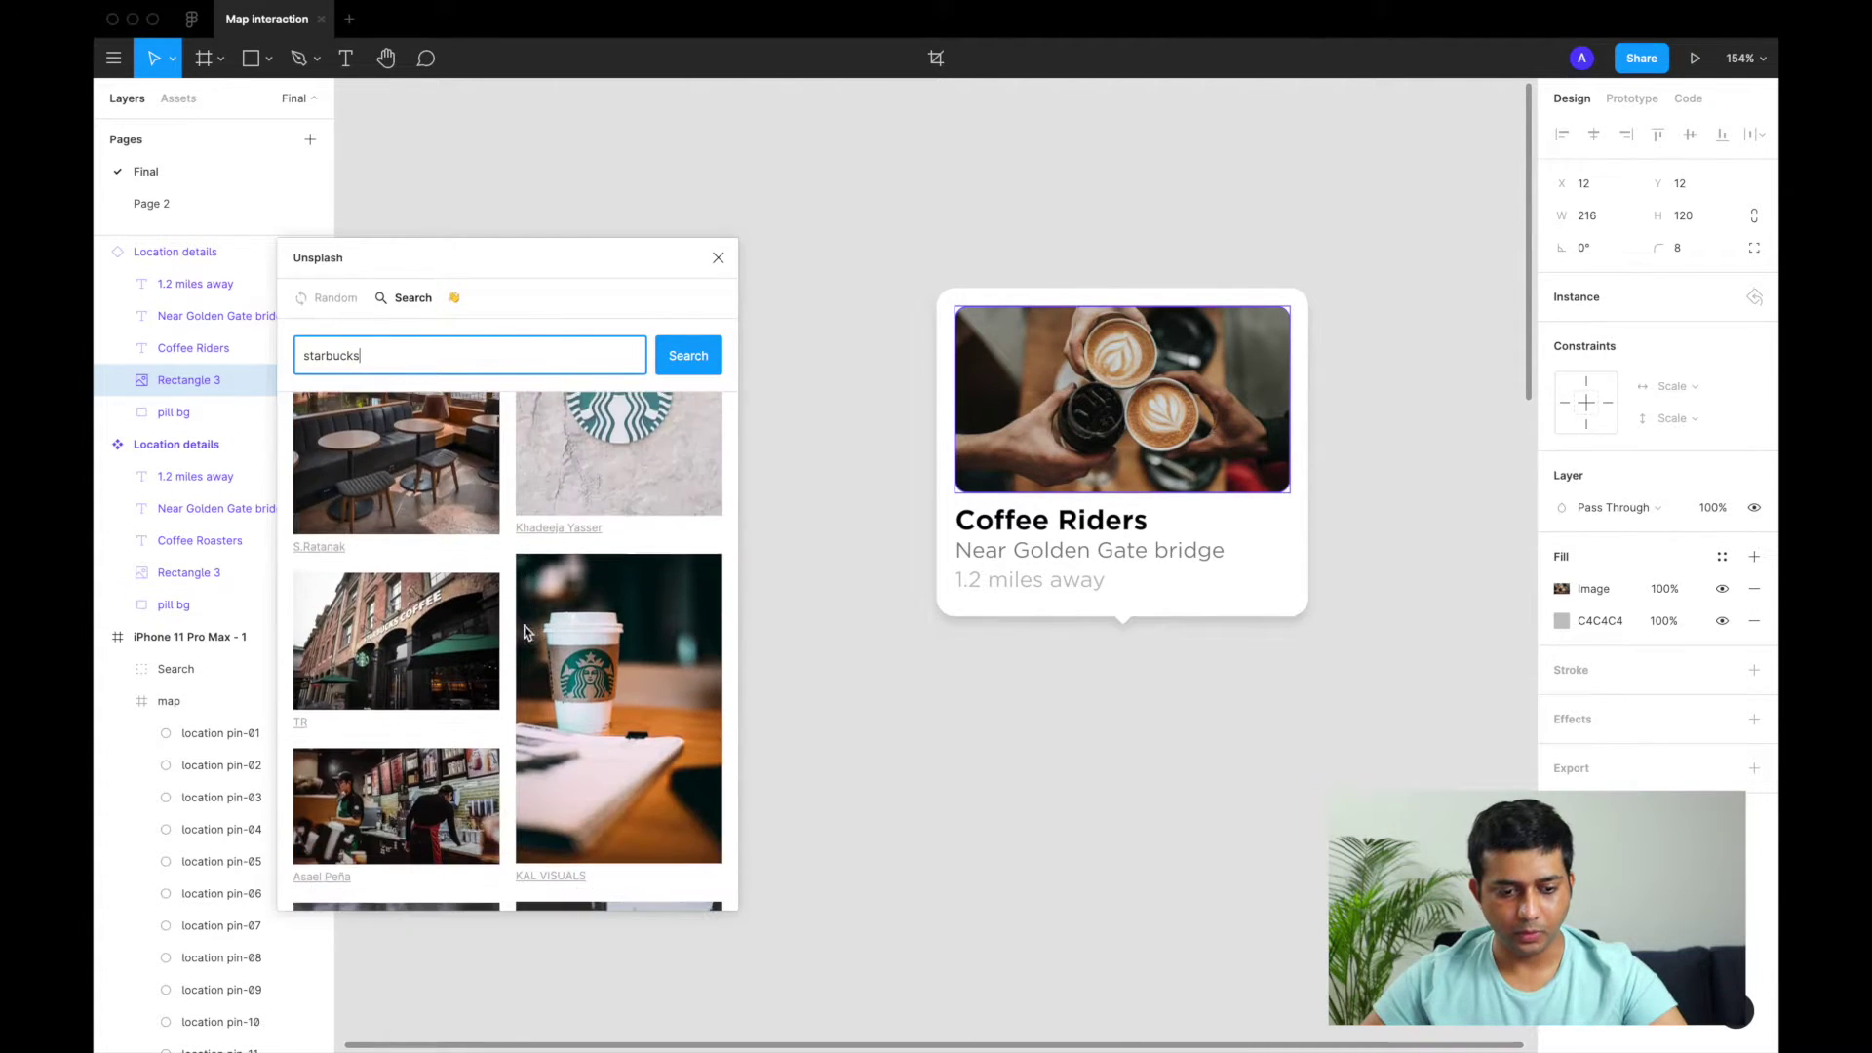
{"action": "scroll", "coordinate": [524, 632], "scroll_direction": "down", "scroll_amount": 2}
{"action": "left_click", "coordinate": [422, 673]}
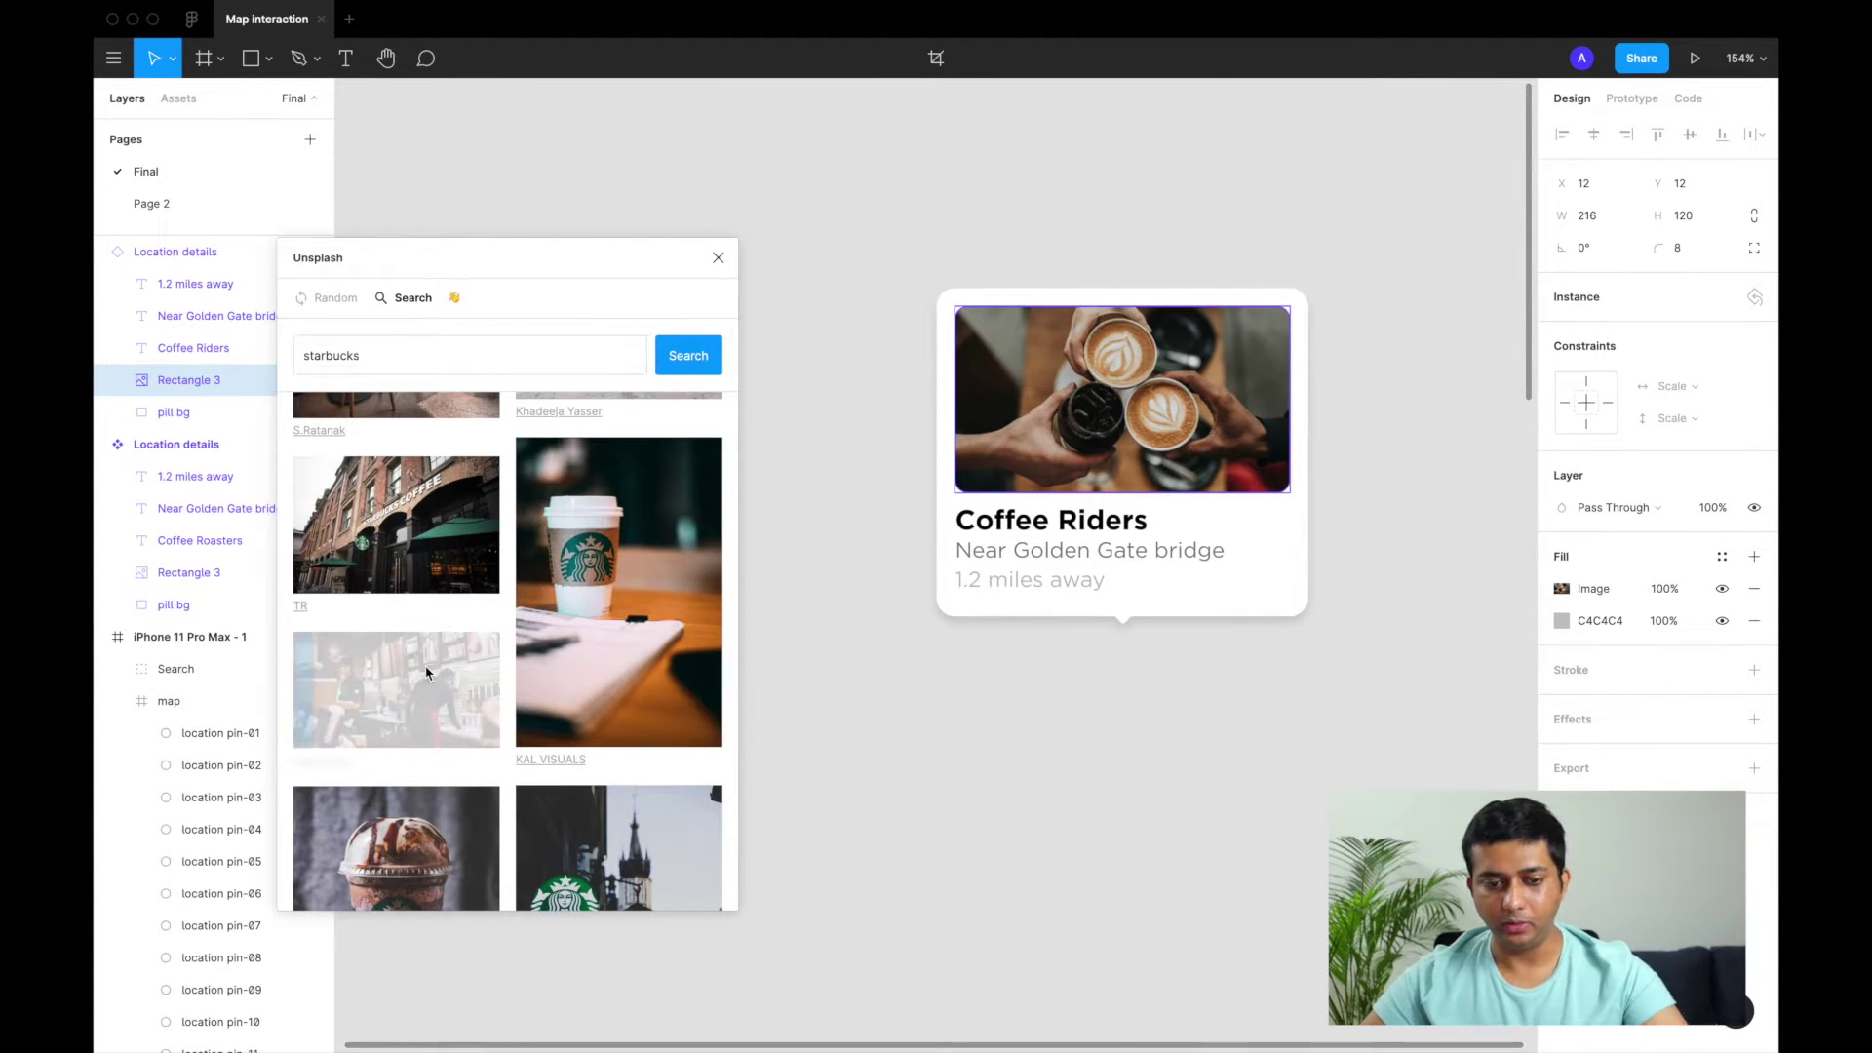
{"action": "left_click", "coordinate": [1154, 795]}
Duplicate the Coffee Riders card to its right at X 1306, Y -986
{"action": "scroll", "coordinate": [1154, 795], "scroll_direction": "down", "scroll_amount": 5}
{"action": "scroll", "coordinate": [1116, 761], "scroll_direction": "right", "scroll_amount": 1}
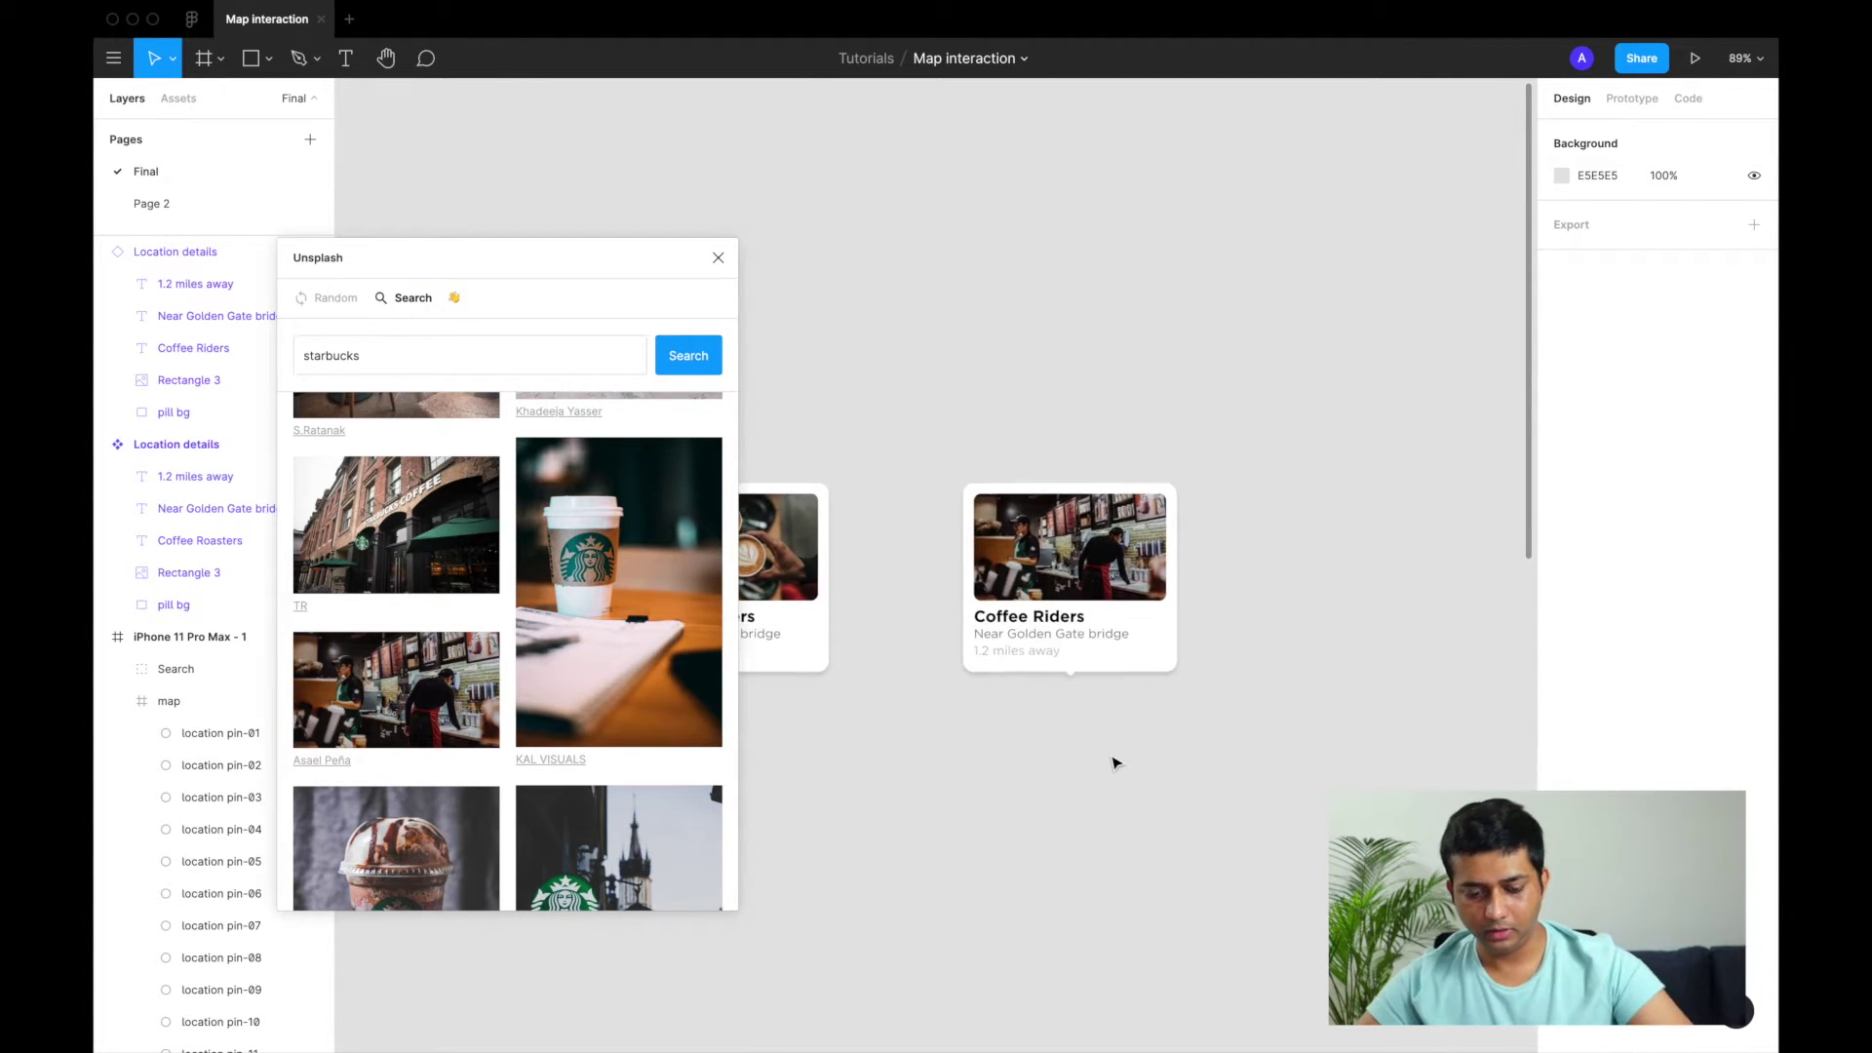
{"action": "left_click", "coordinate": [1098, 615]}
{"action": "left_click_drag", "start_coordinate": [1102, 615], "coordinate": [1358, 624]}
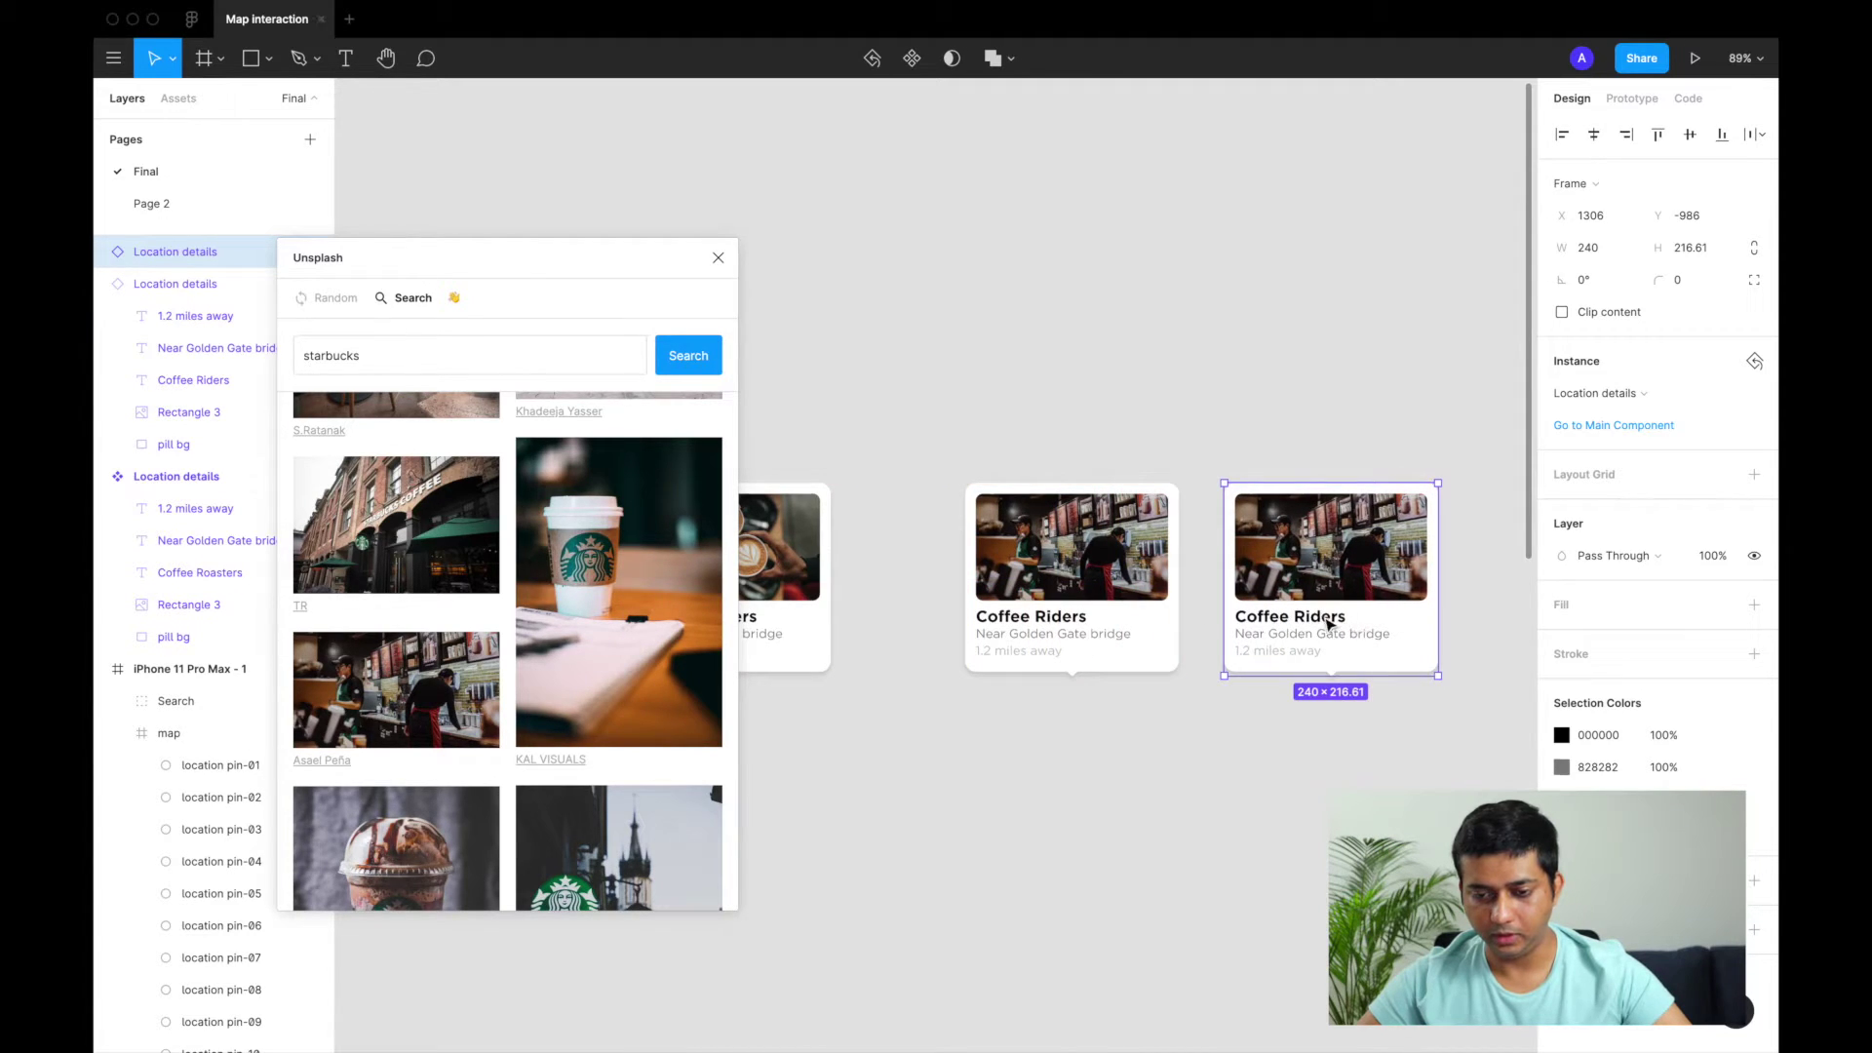
Change the title text of the duplicated Coffee Riders card to "Starbucks"
{"action": "double_click", "coordinate": [1331, 616]}
{"action": "left_click", "coordinate": [1326, 617]}
{"action": "type", "text": "Star"}
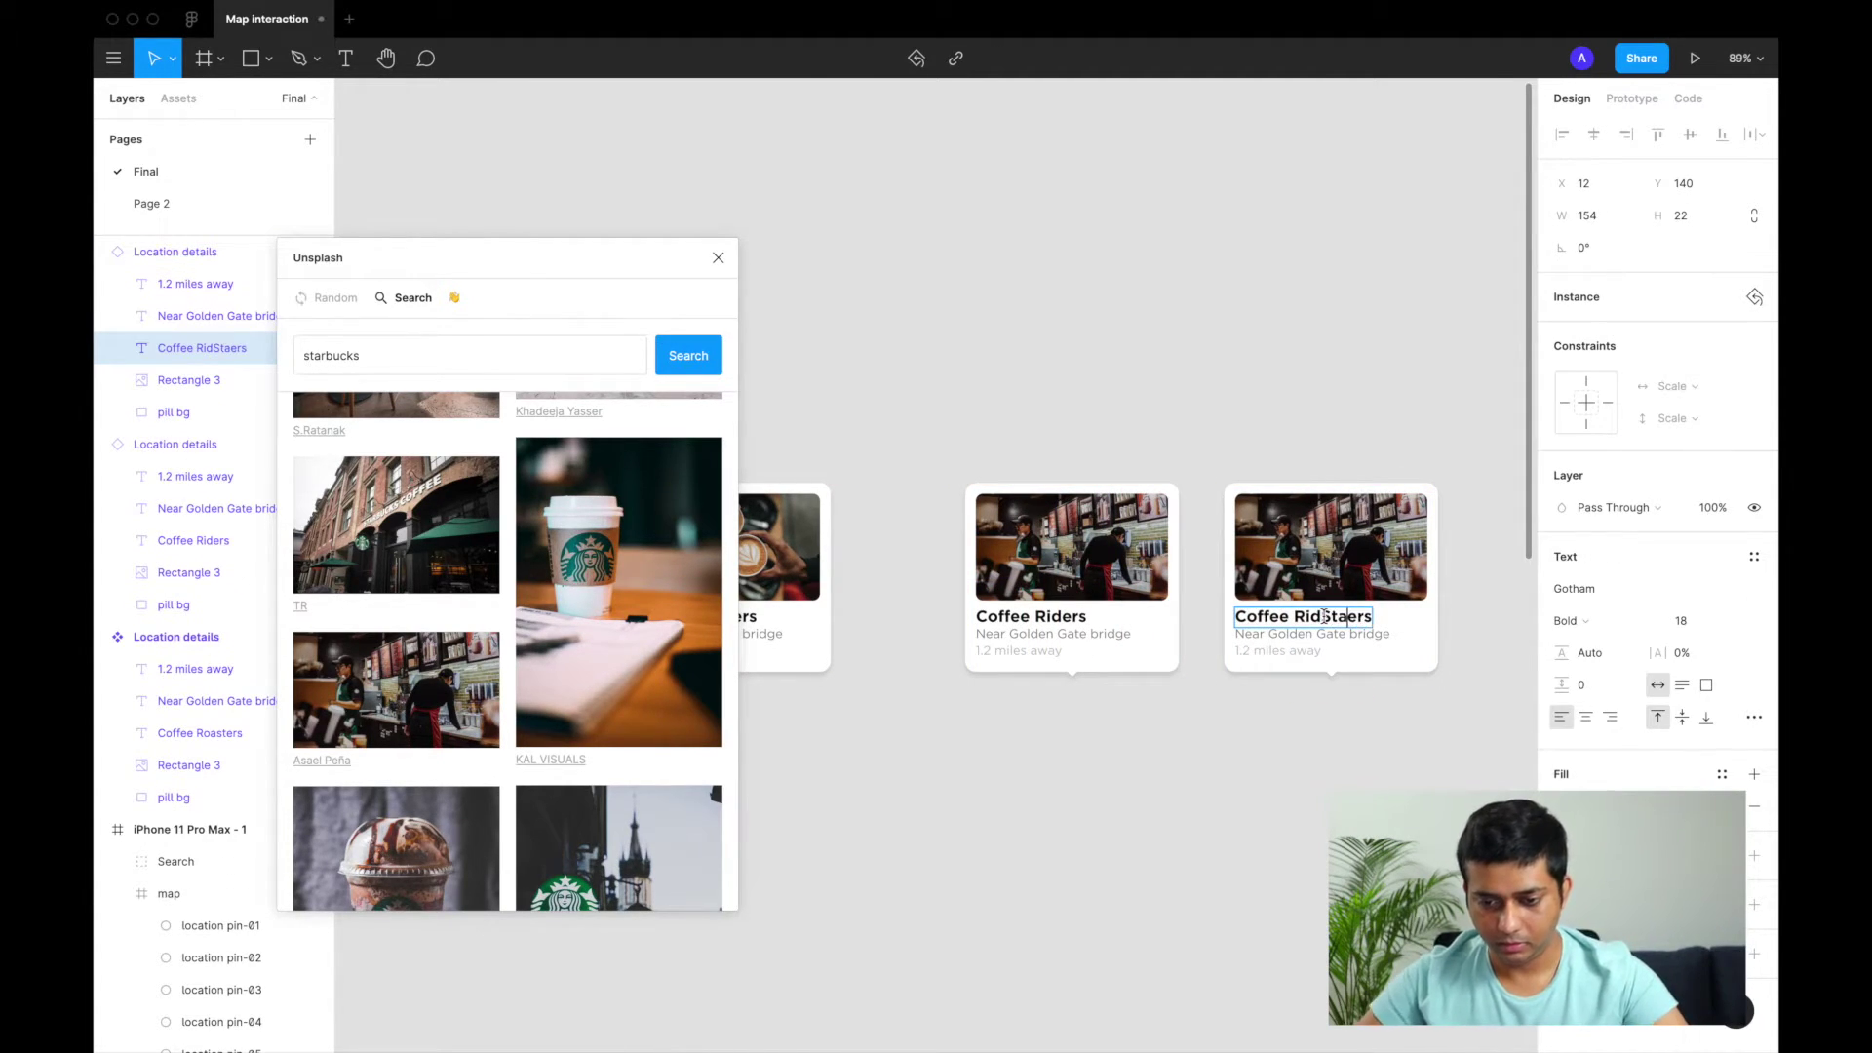
{"action": "left_click_drag", "start_coordinate": [1324, 616], "coordinate": [1234, 618]}
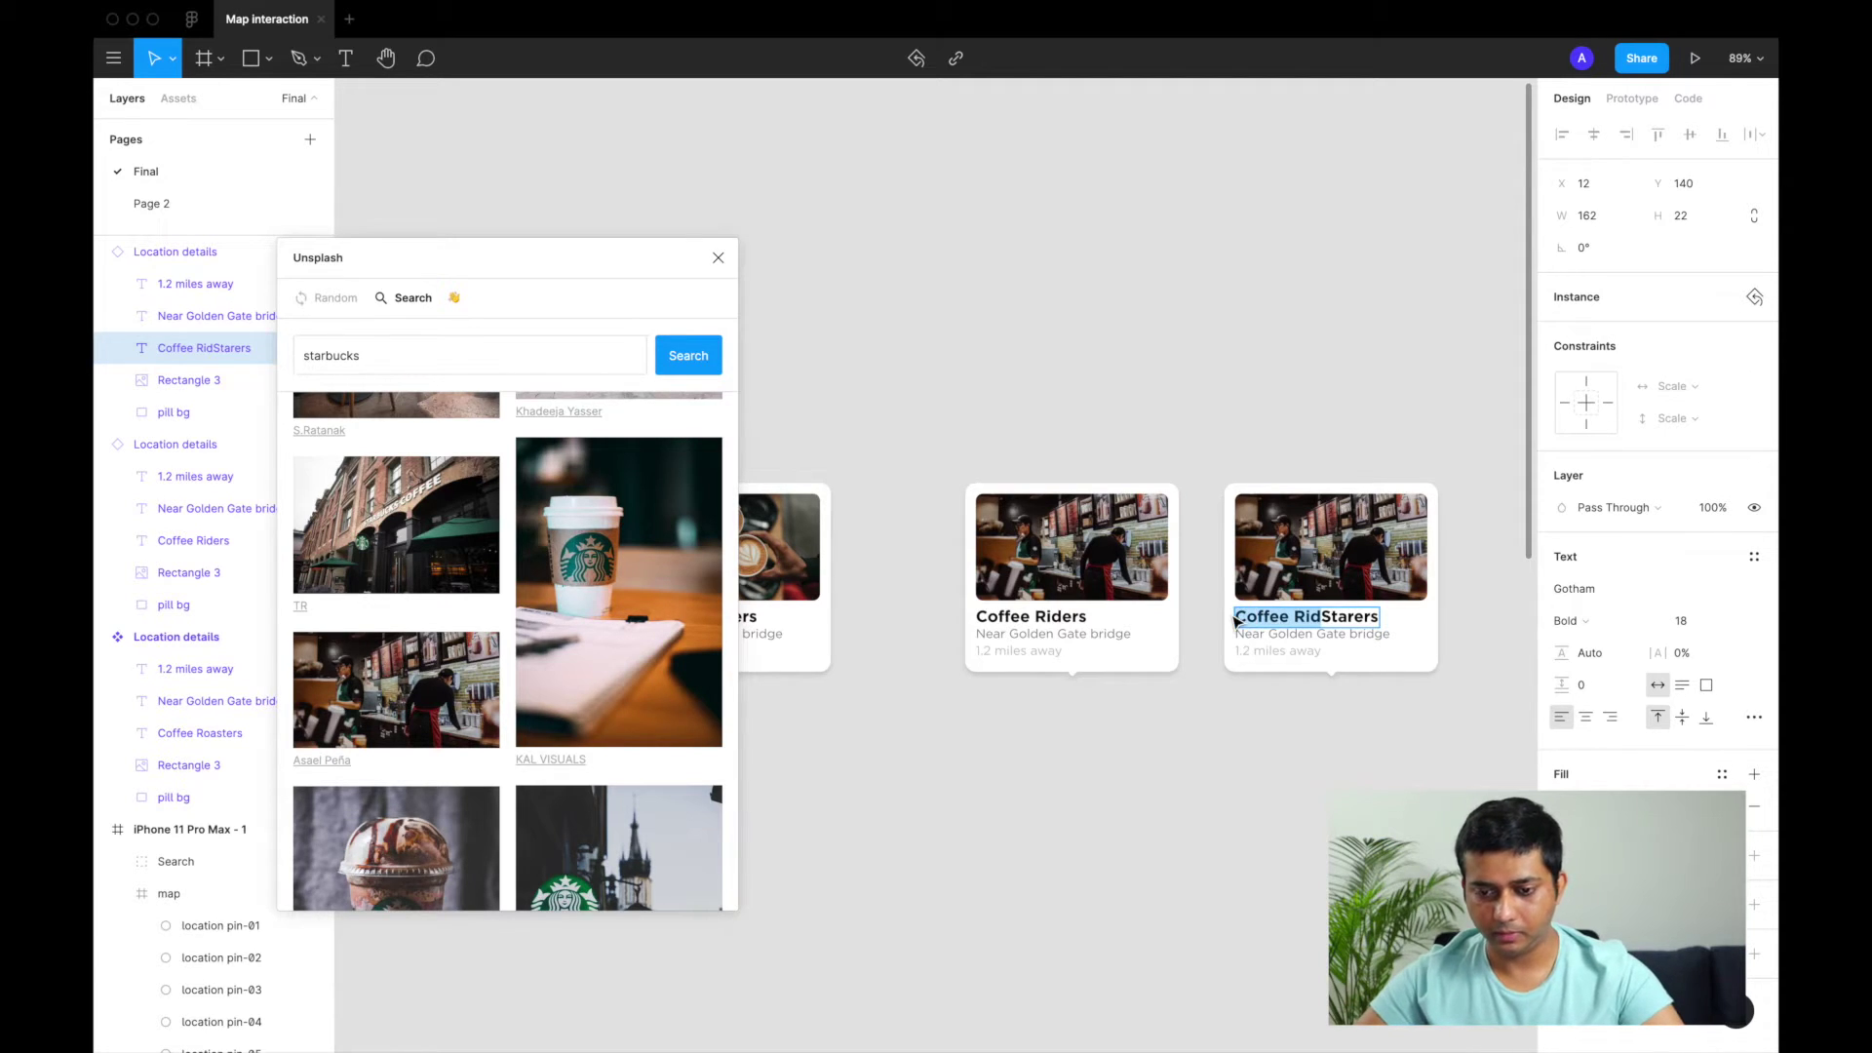
{"action": "key", "text": "BackSpace"}
{"action": "key", "text": "BackSpace"}
{"action": "type", "text": "bu"}
{"action": "key", "text": "BackSpace"}
{"action": "key", "text": "BackSpace"}
{"action": "key", "text": "BackSpace"}
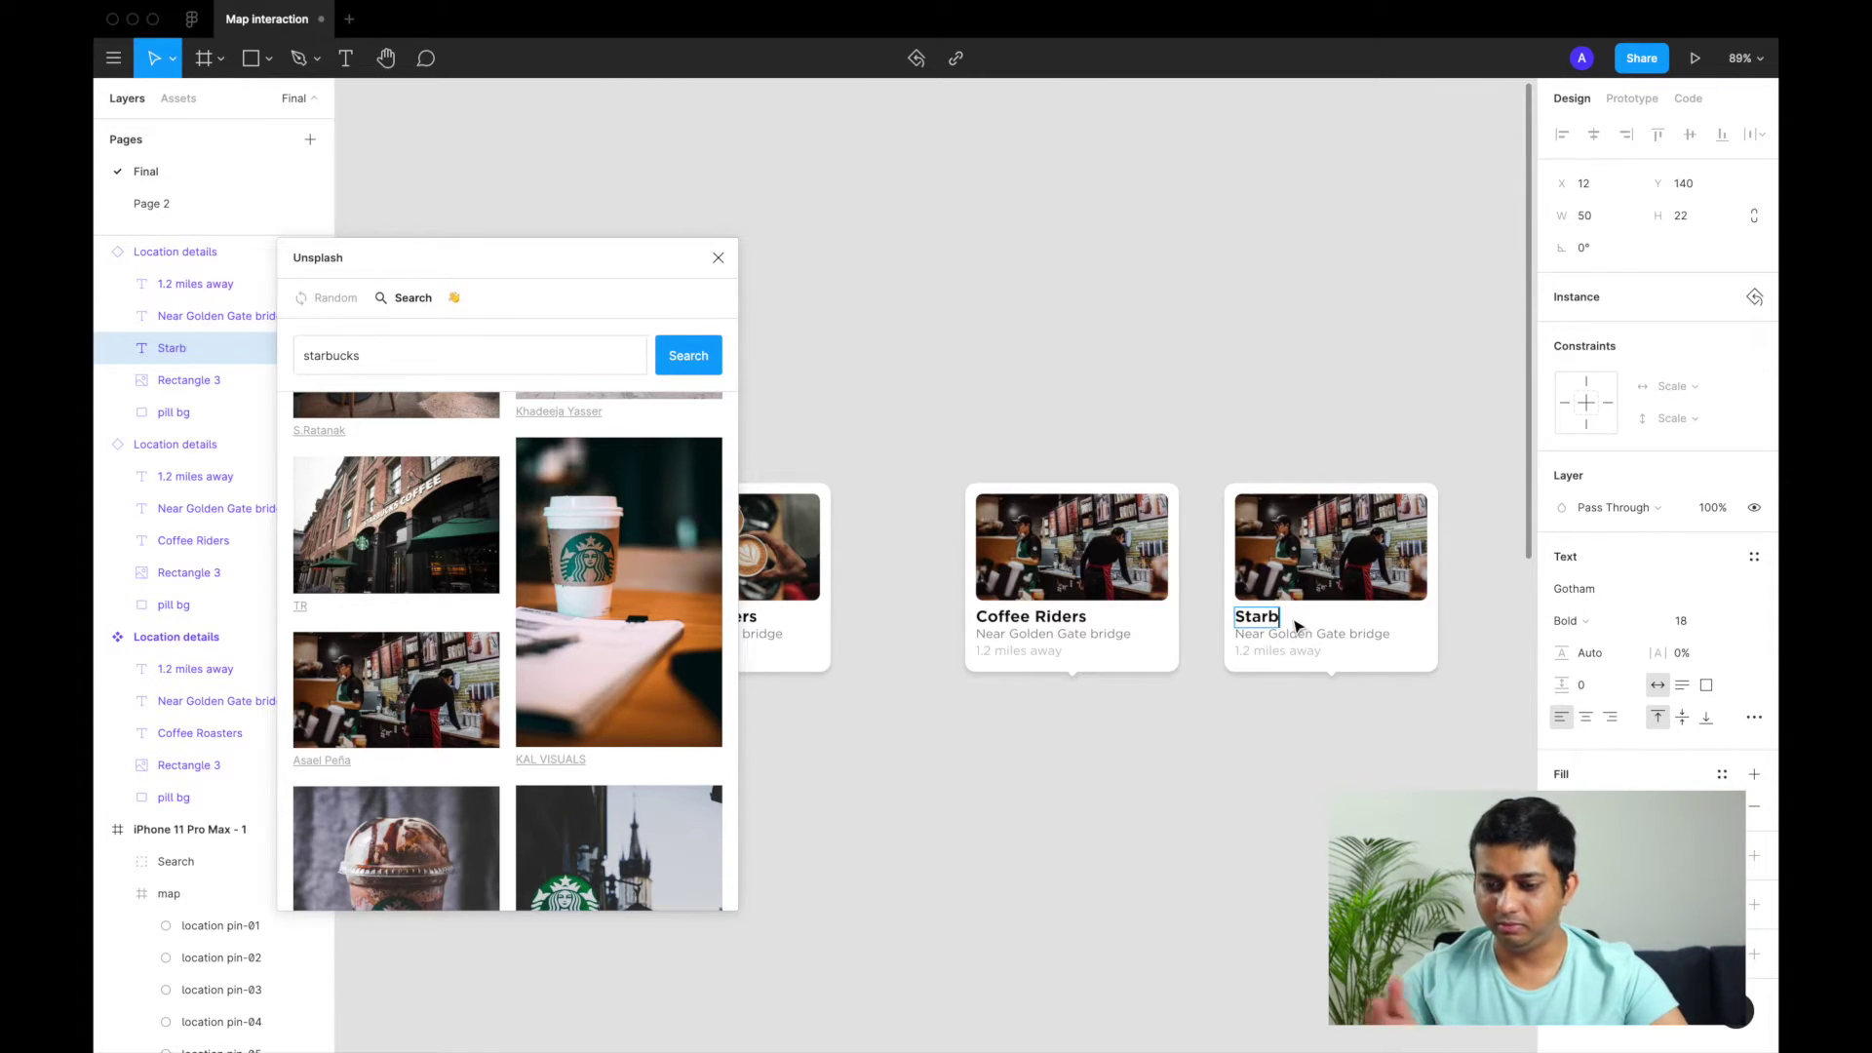
{"action": "type", "text": "ucks"}
{"action": "key", "text": "Escape"}
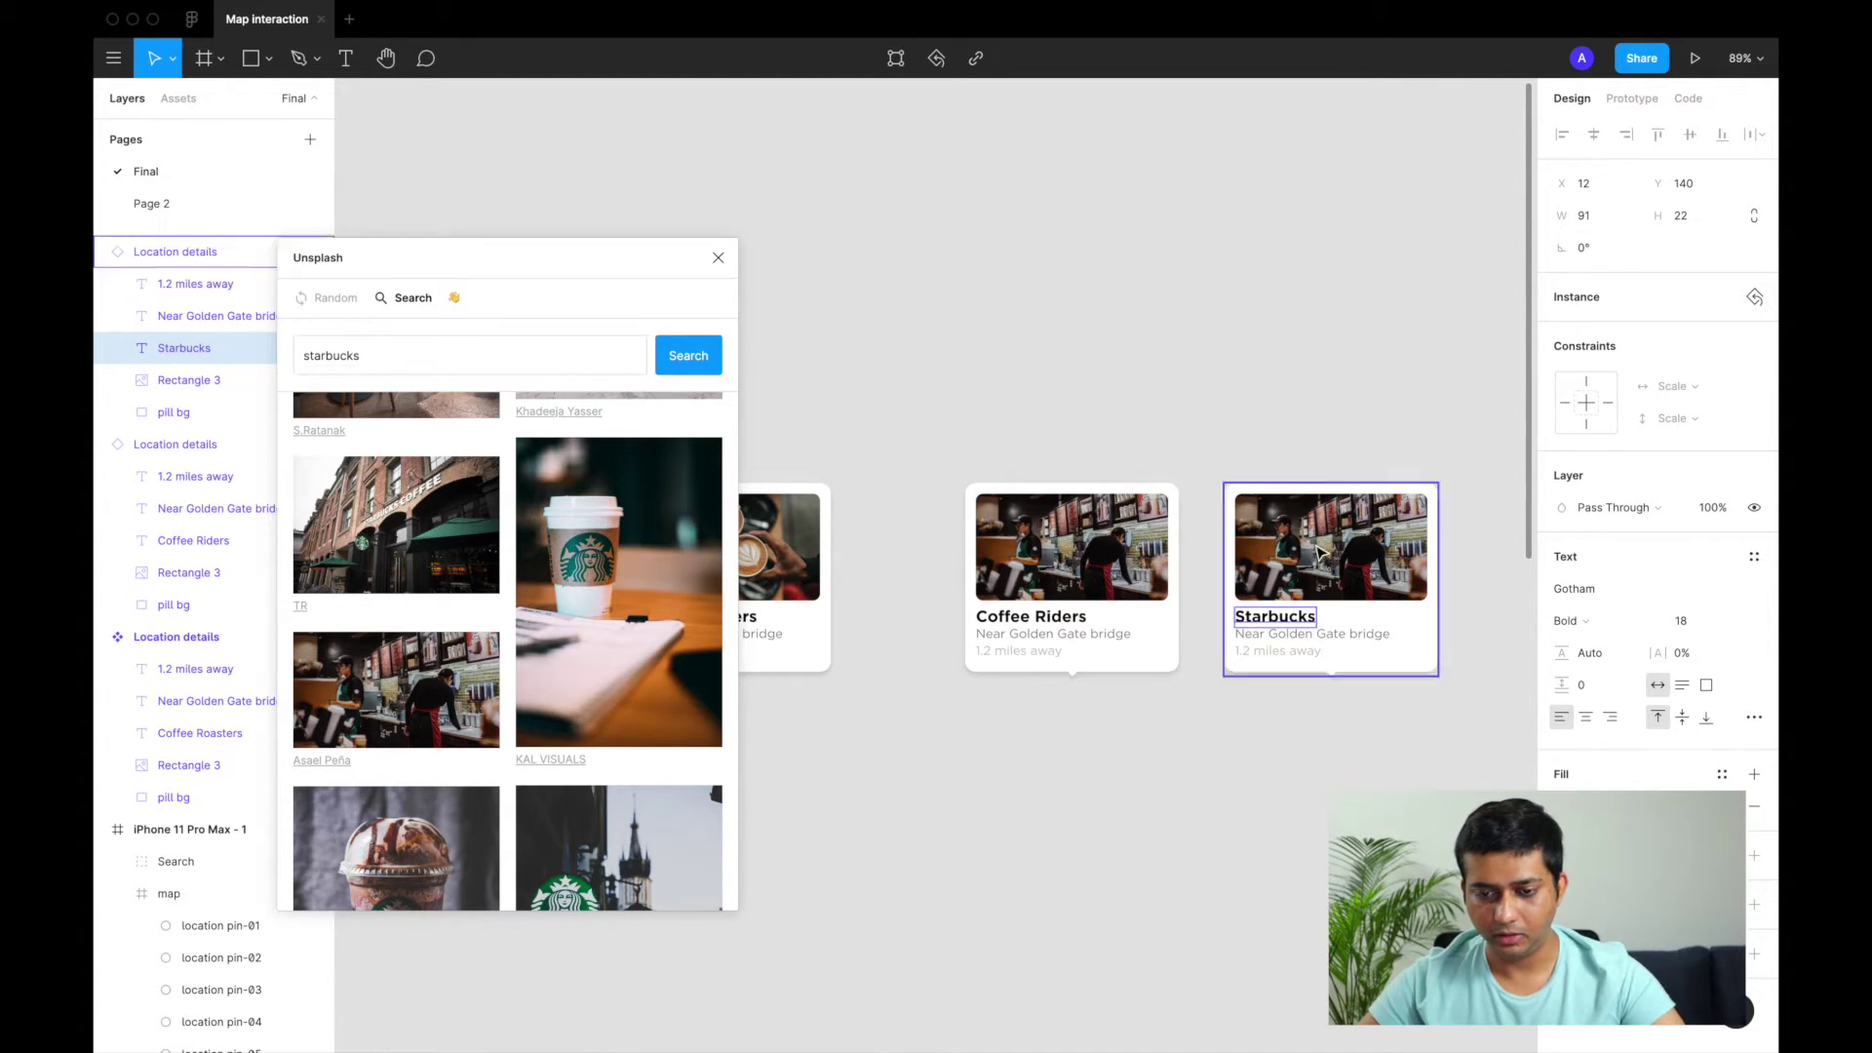
Replace the Starbucks card's image with the Unsplash photo of a café interior and close the plugin
{"action": "left_click", "coordinate": [1318, 566]}
{"action": "scroll", "coordinate": [545, 704], "scroll_direction": "down", "scroll_amount": 20}
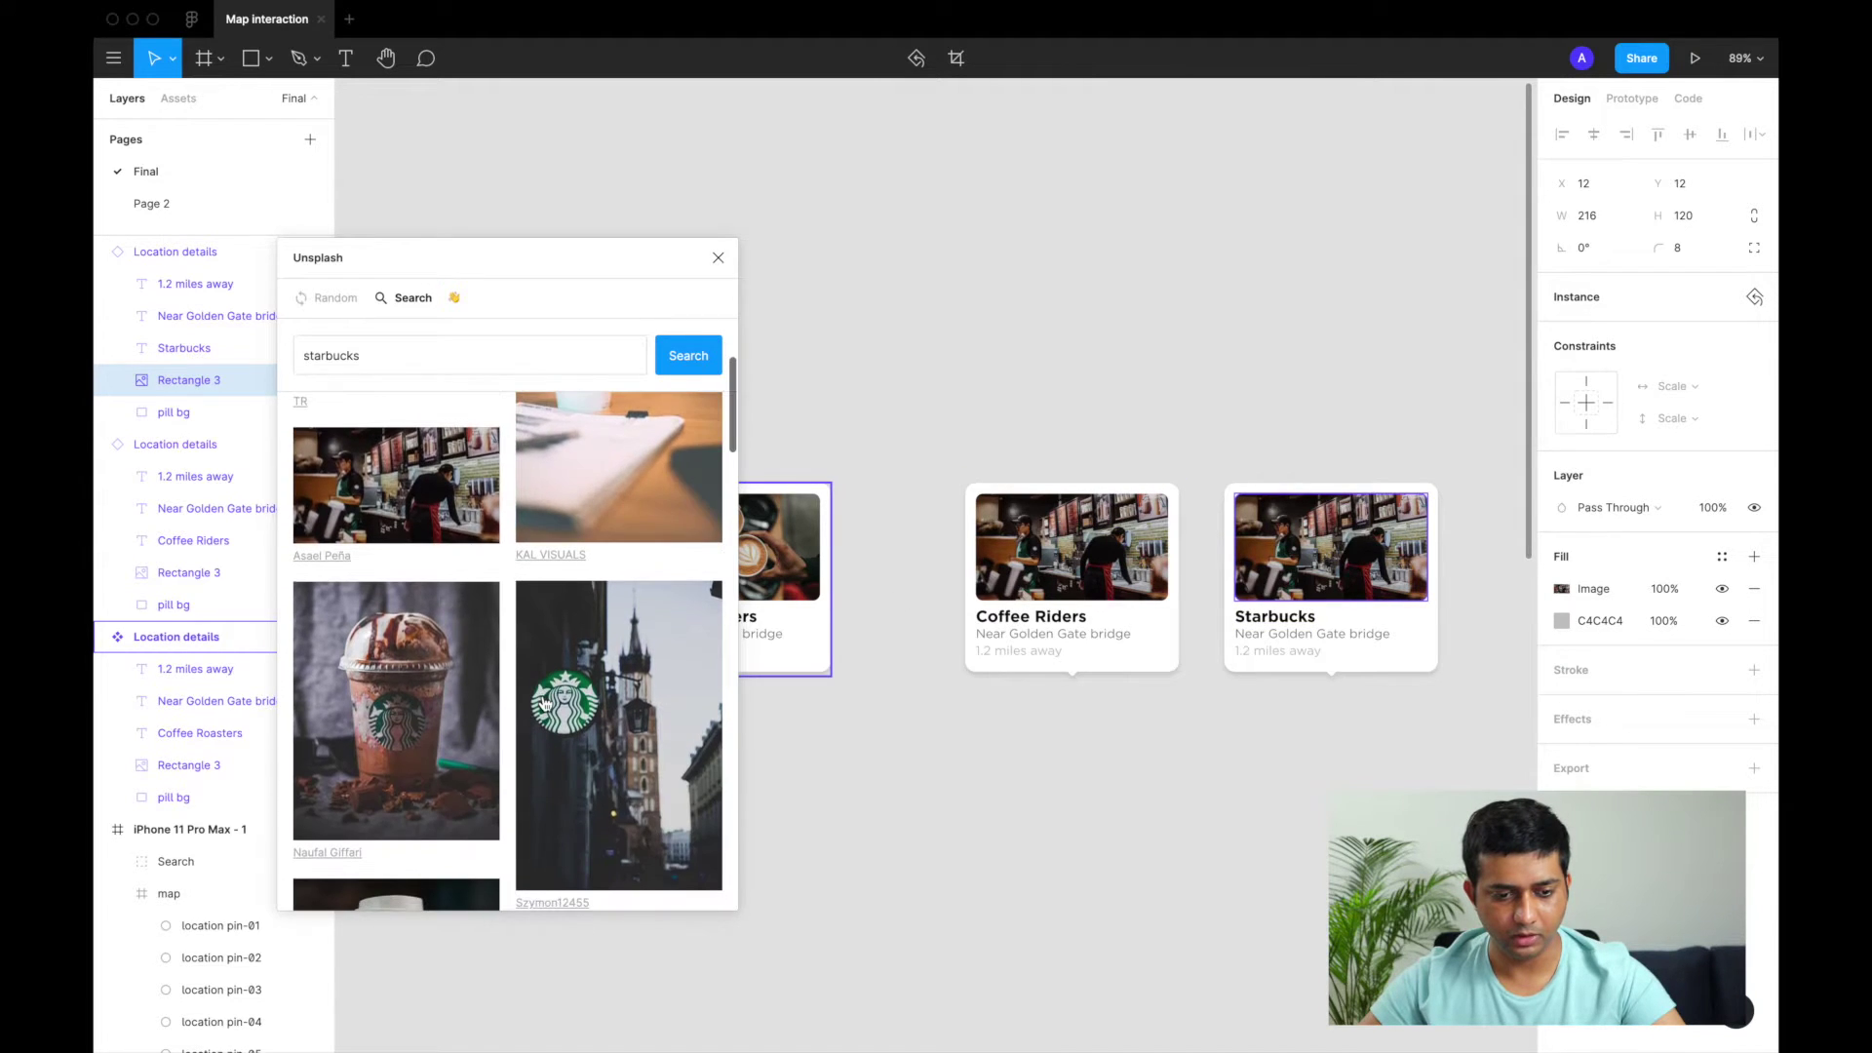
{"action": "scroll", "coordinate": [444, 772], "scroll_direction": "down", "scroll_amount": 3}
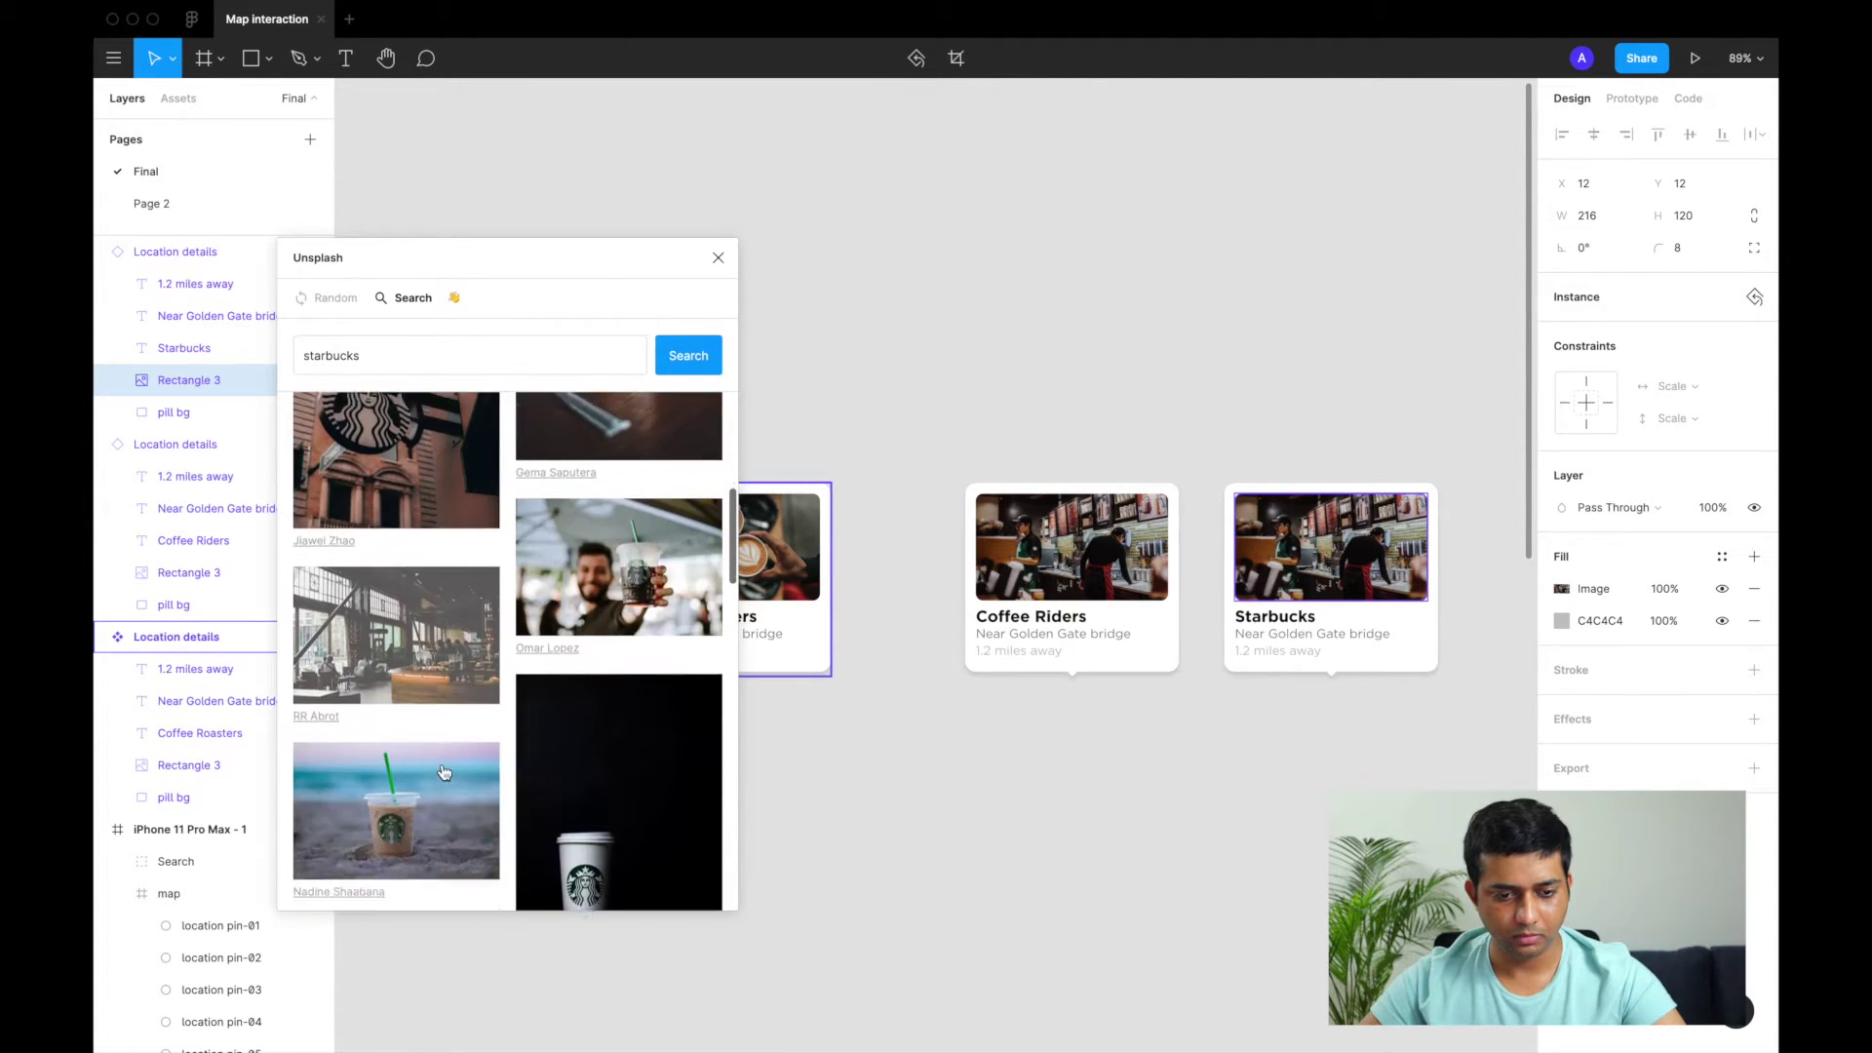
{"action": "left_click", "coordinate": [423, 625]}
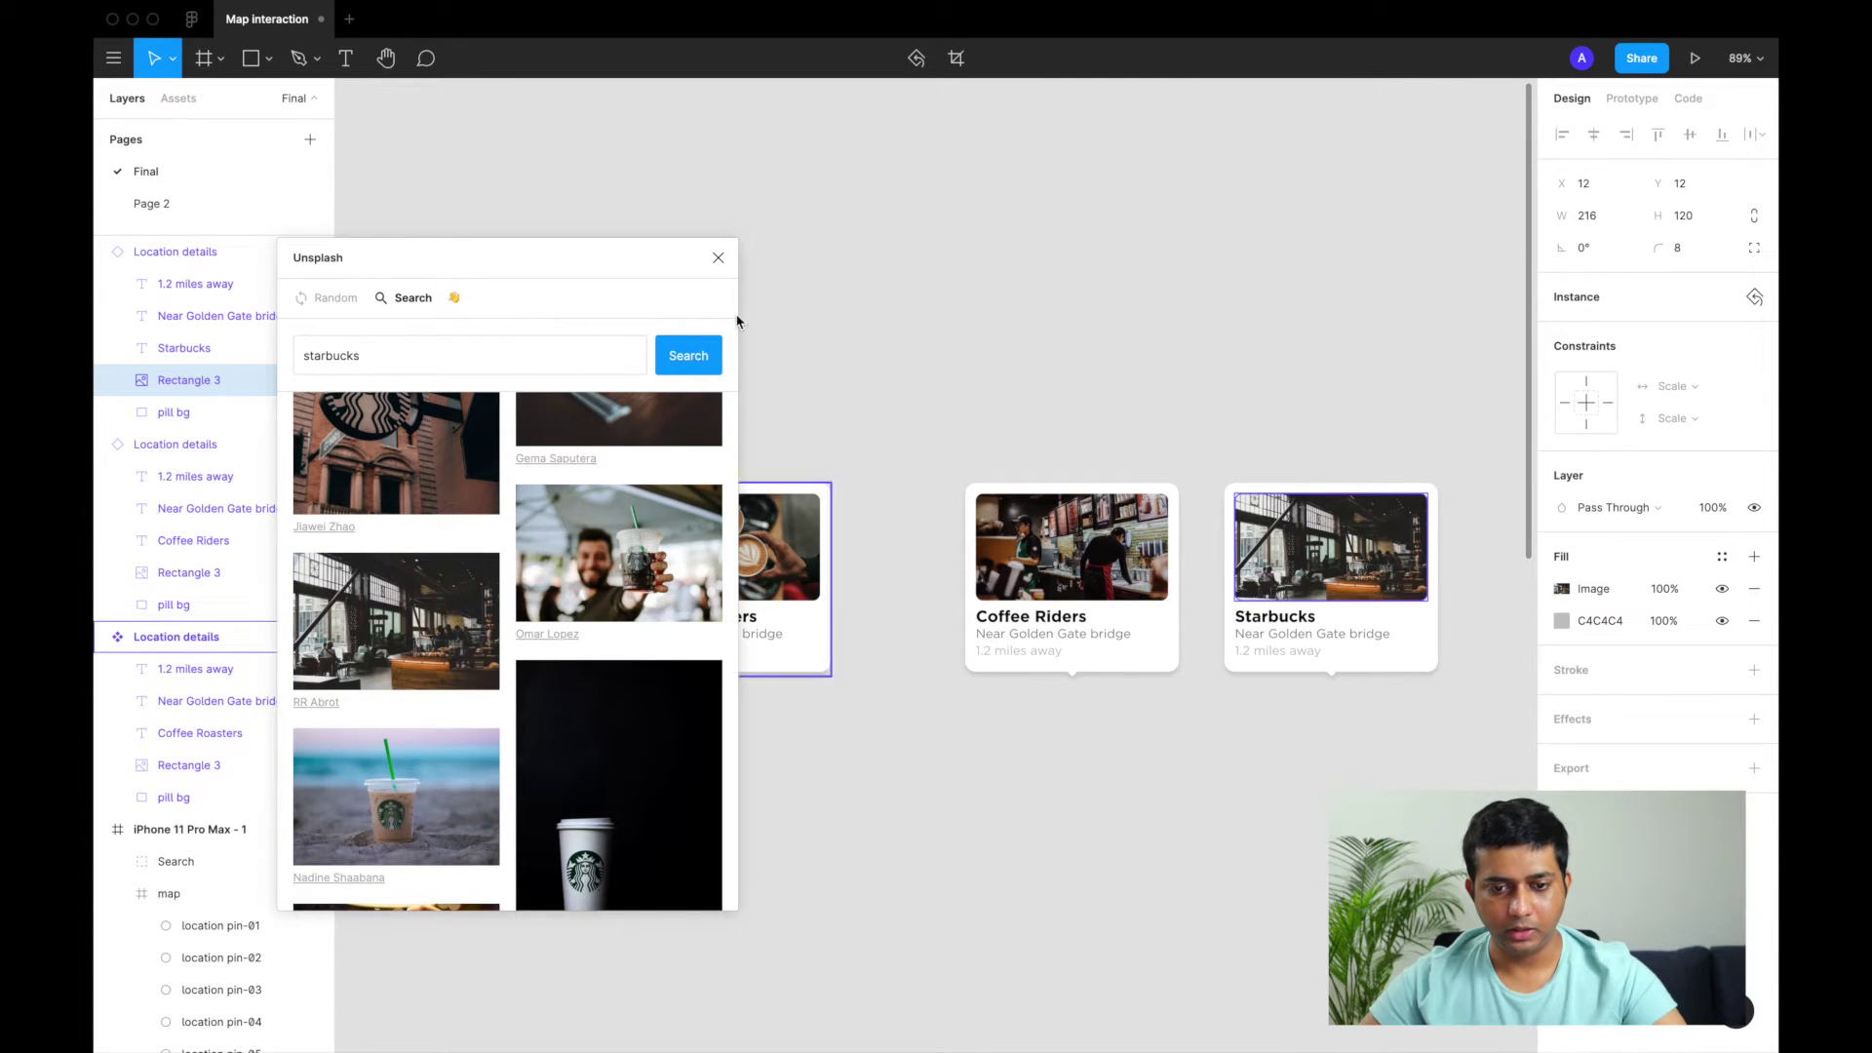
{"action": "left_click", "coordinate": [717, 257]}
Move all three Location details cards together closer above the iPhone 11 Pro Max frame, to Y -500
{"action": "scroll", "coordinate": [836, 435], "scroll_direction": "down", "scroll_amount": 2}
{"action": "scroll", "coordinate": [836, 434], "scroll_direction": "right", "scroll_amount": 2}
{"action": "scroll", "coordinate": [836, 435], "scroll_direction": "up", "scroll_amount": 4}
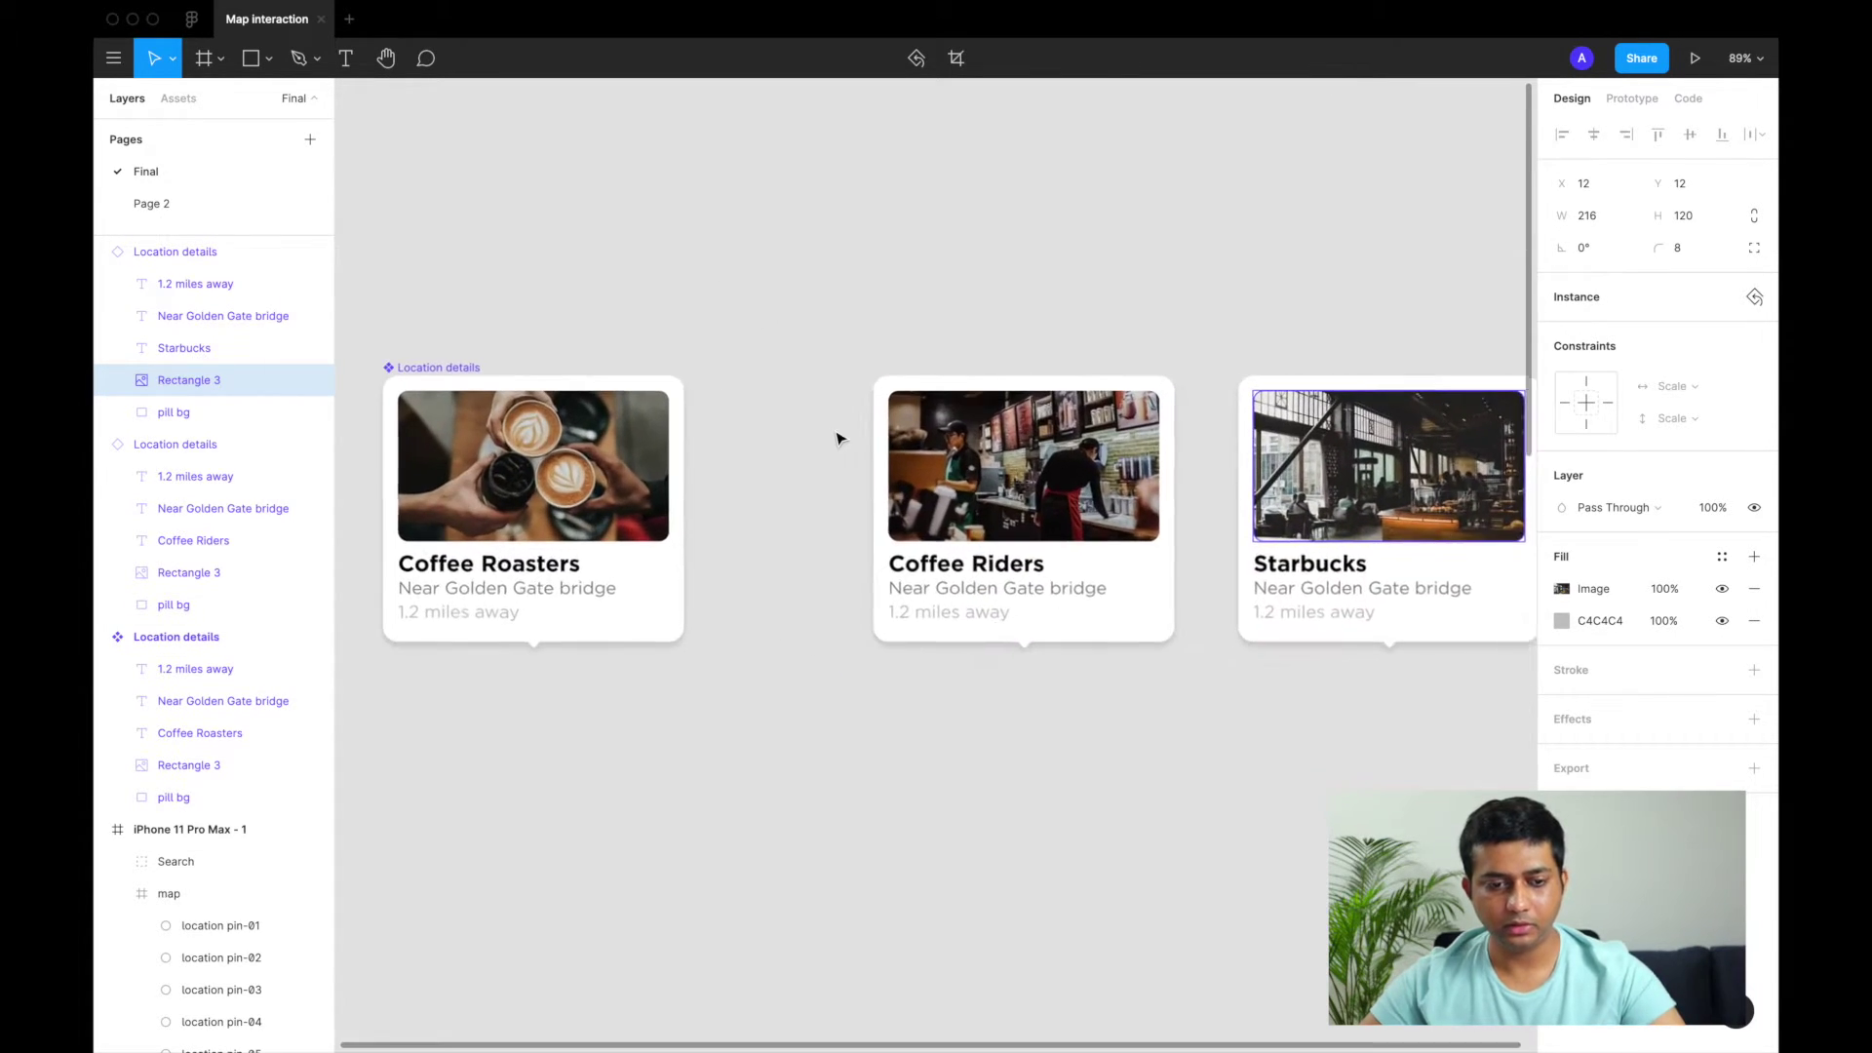
{"action": "scroll", "coordinate": [551, 554], "scroll_direction": "left", "scroll_amount": 2}
{"action": "scroll", "coordinate": [919, 573], "scroll_direction": "right", "scroll_amount": 2}
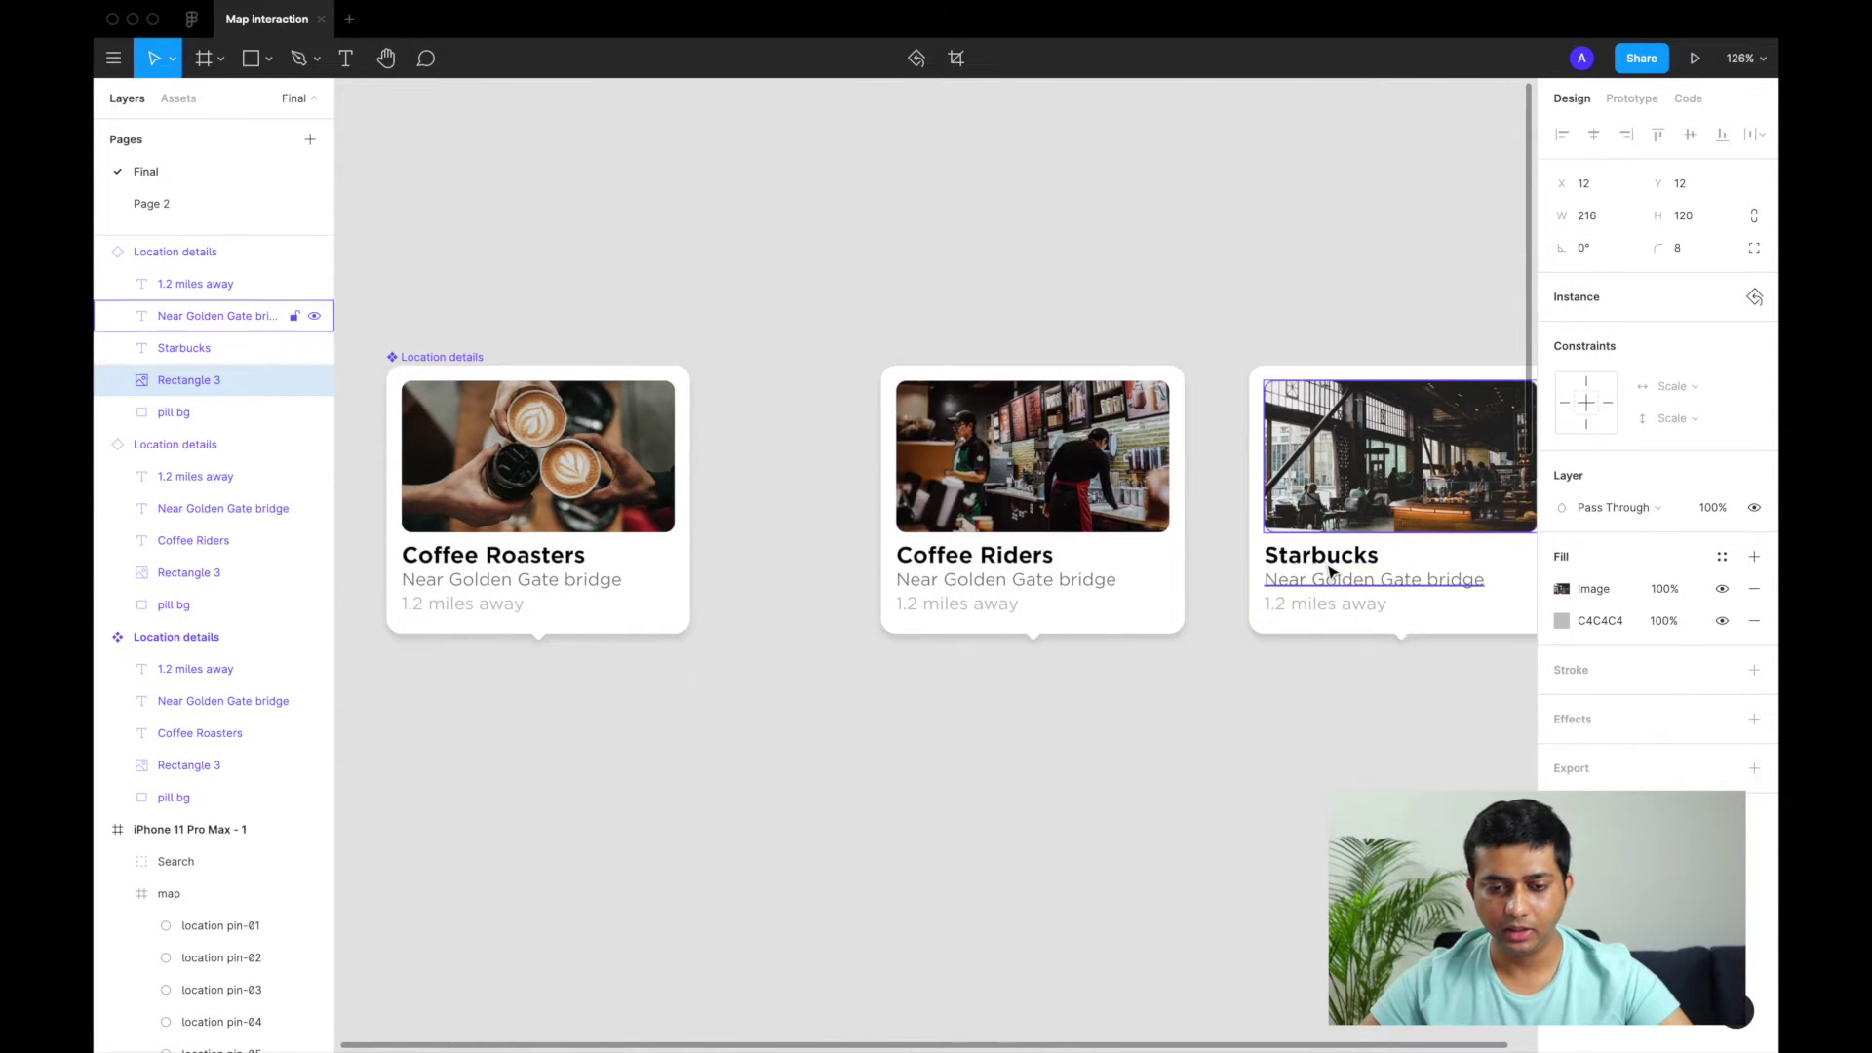
{"action": "scroll", "coordinate": [1349, 579], "scroll_direction": "down", "scroll_amount": 4}
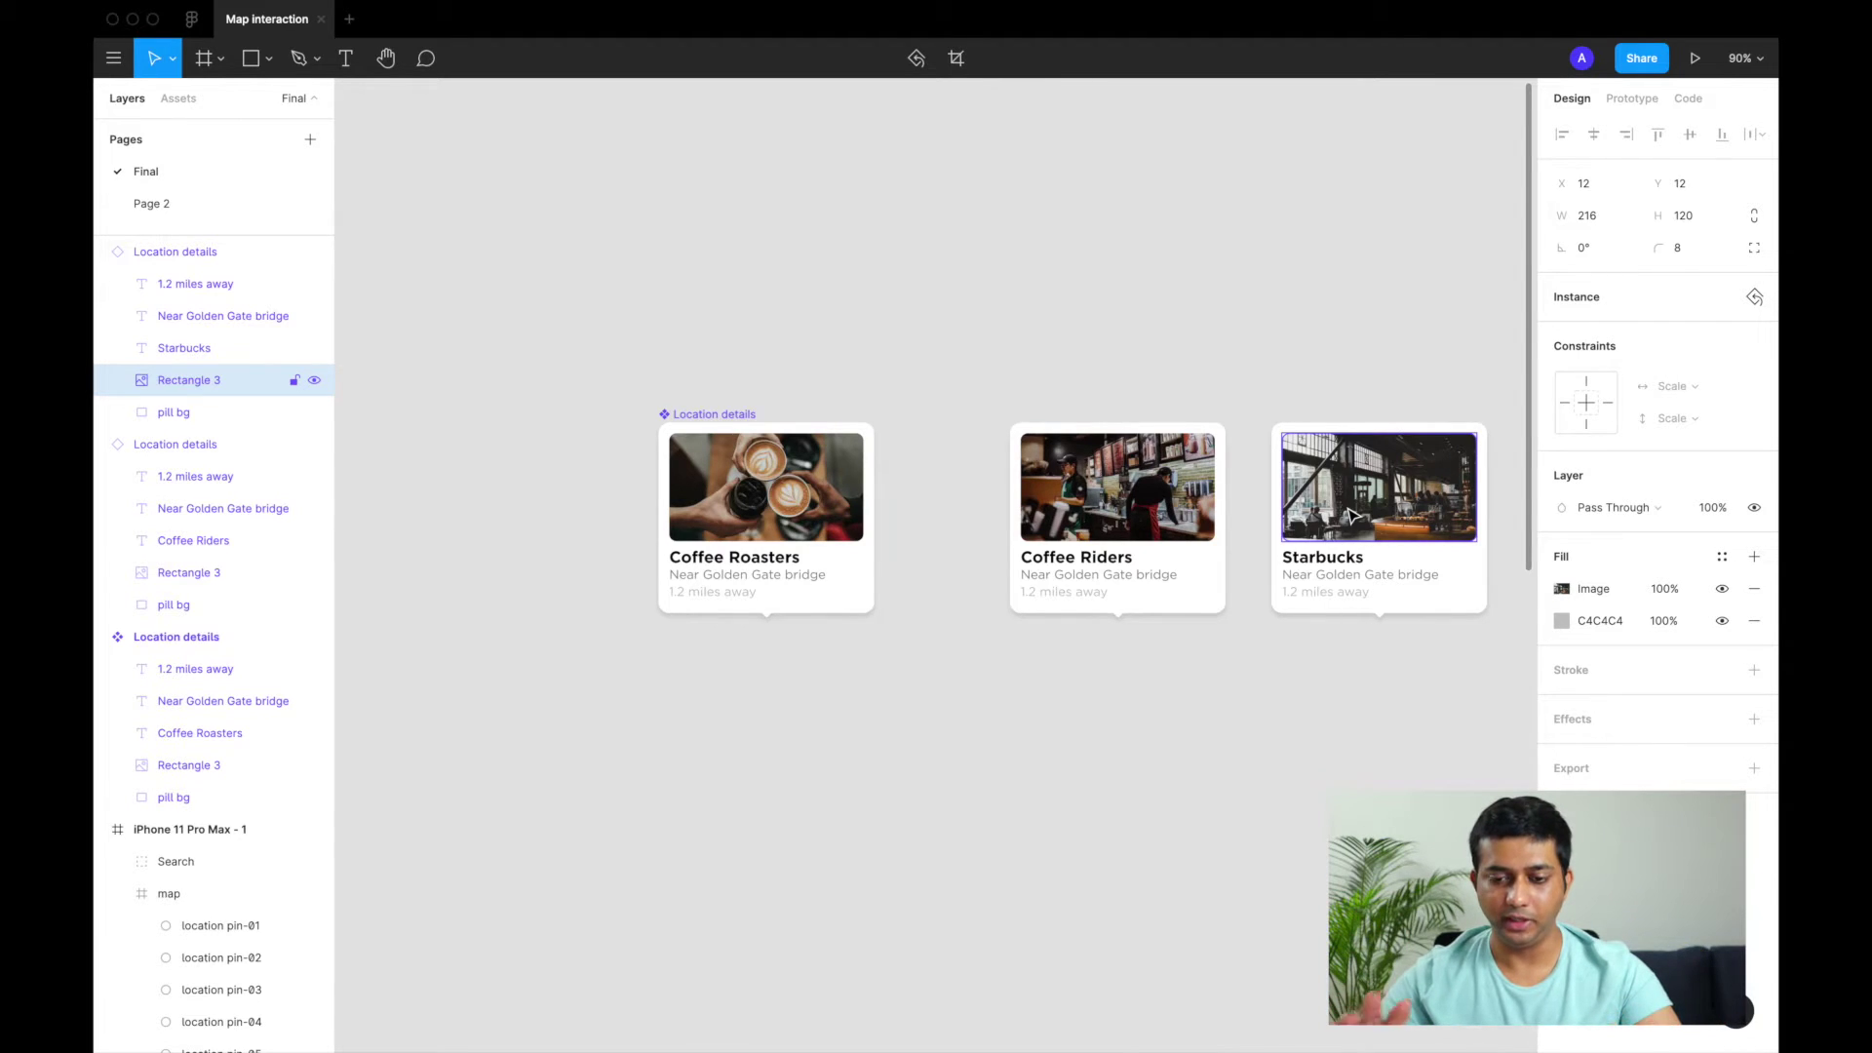
{"action": "scroll", "coordinate": [1351, 514], "scroll_direction": "down", "scroll_amount": 3, "text": "ctrl"}
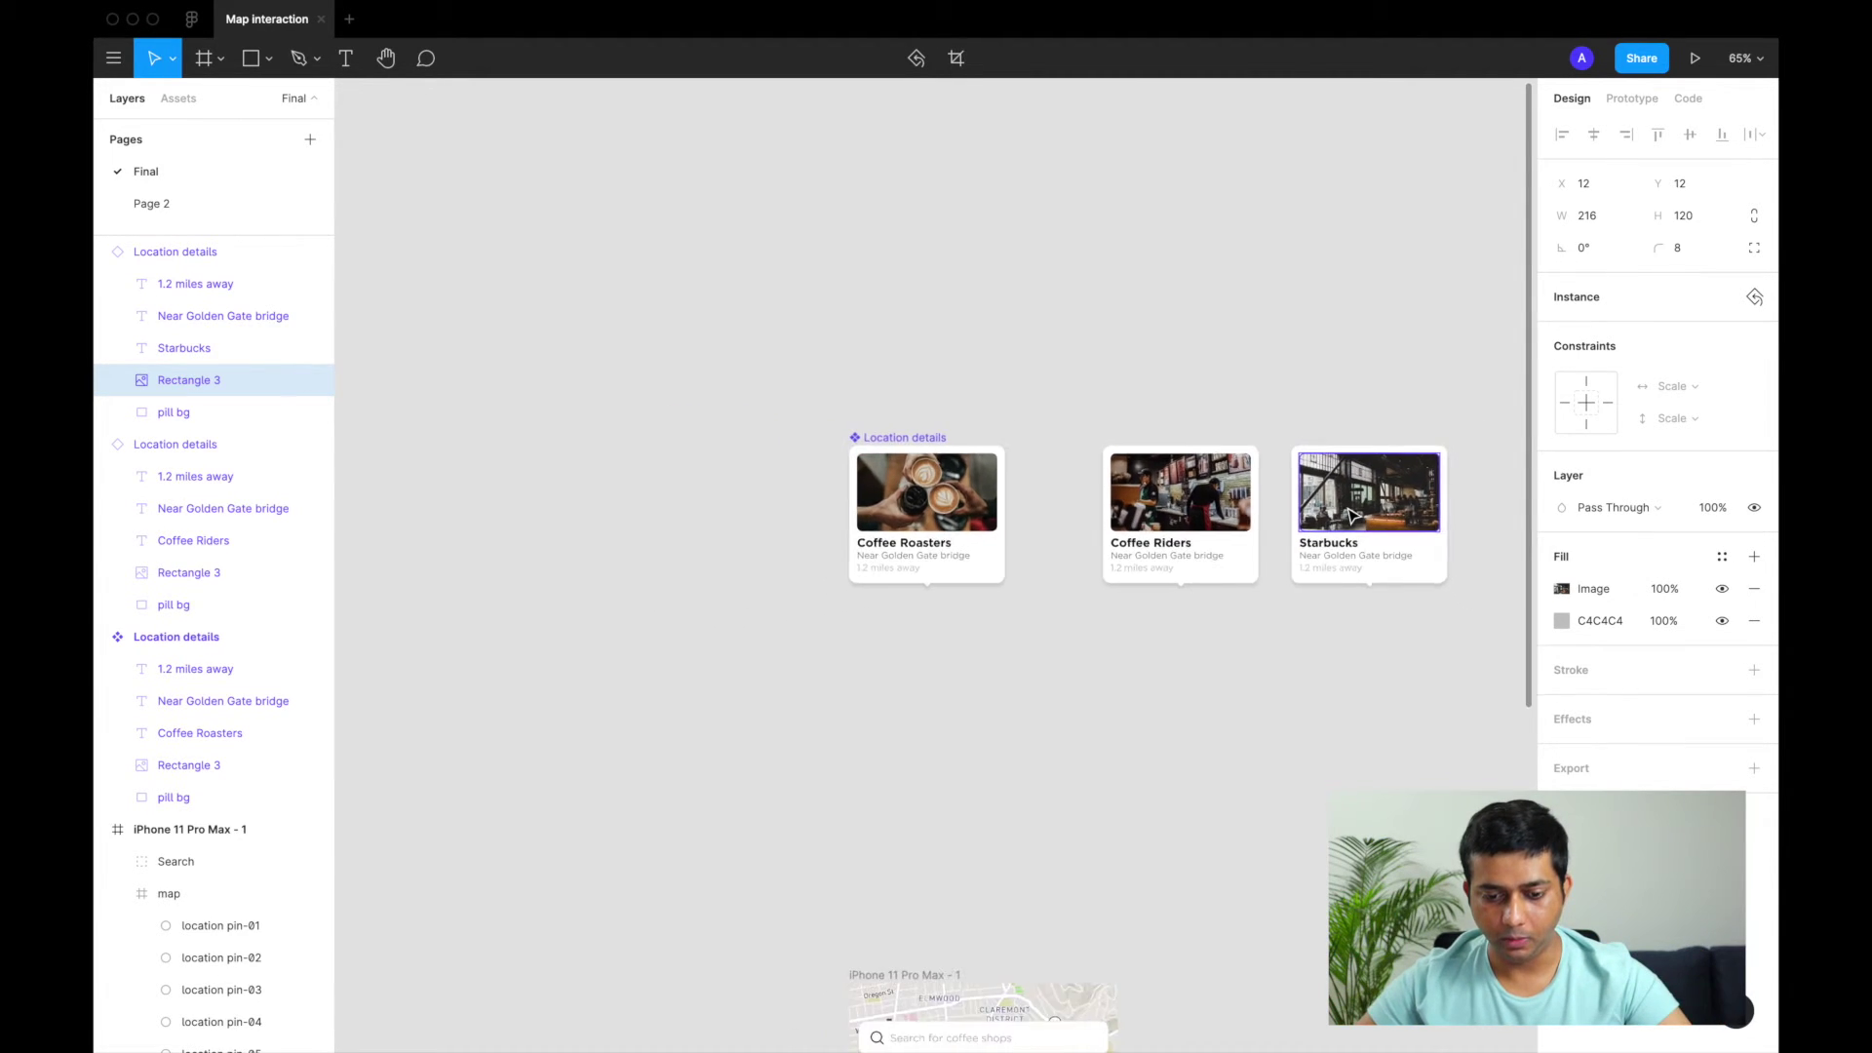
{"action": "scroll", "coordinate": [1351, 514], "scroll_direction": "down", "scroll_amount": 5}
{"action": "scroll", "coordinate": [1225, 664], "scroll_direction": "down", "scroll_amount": 4, "text": "ctrl"}
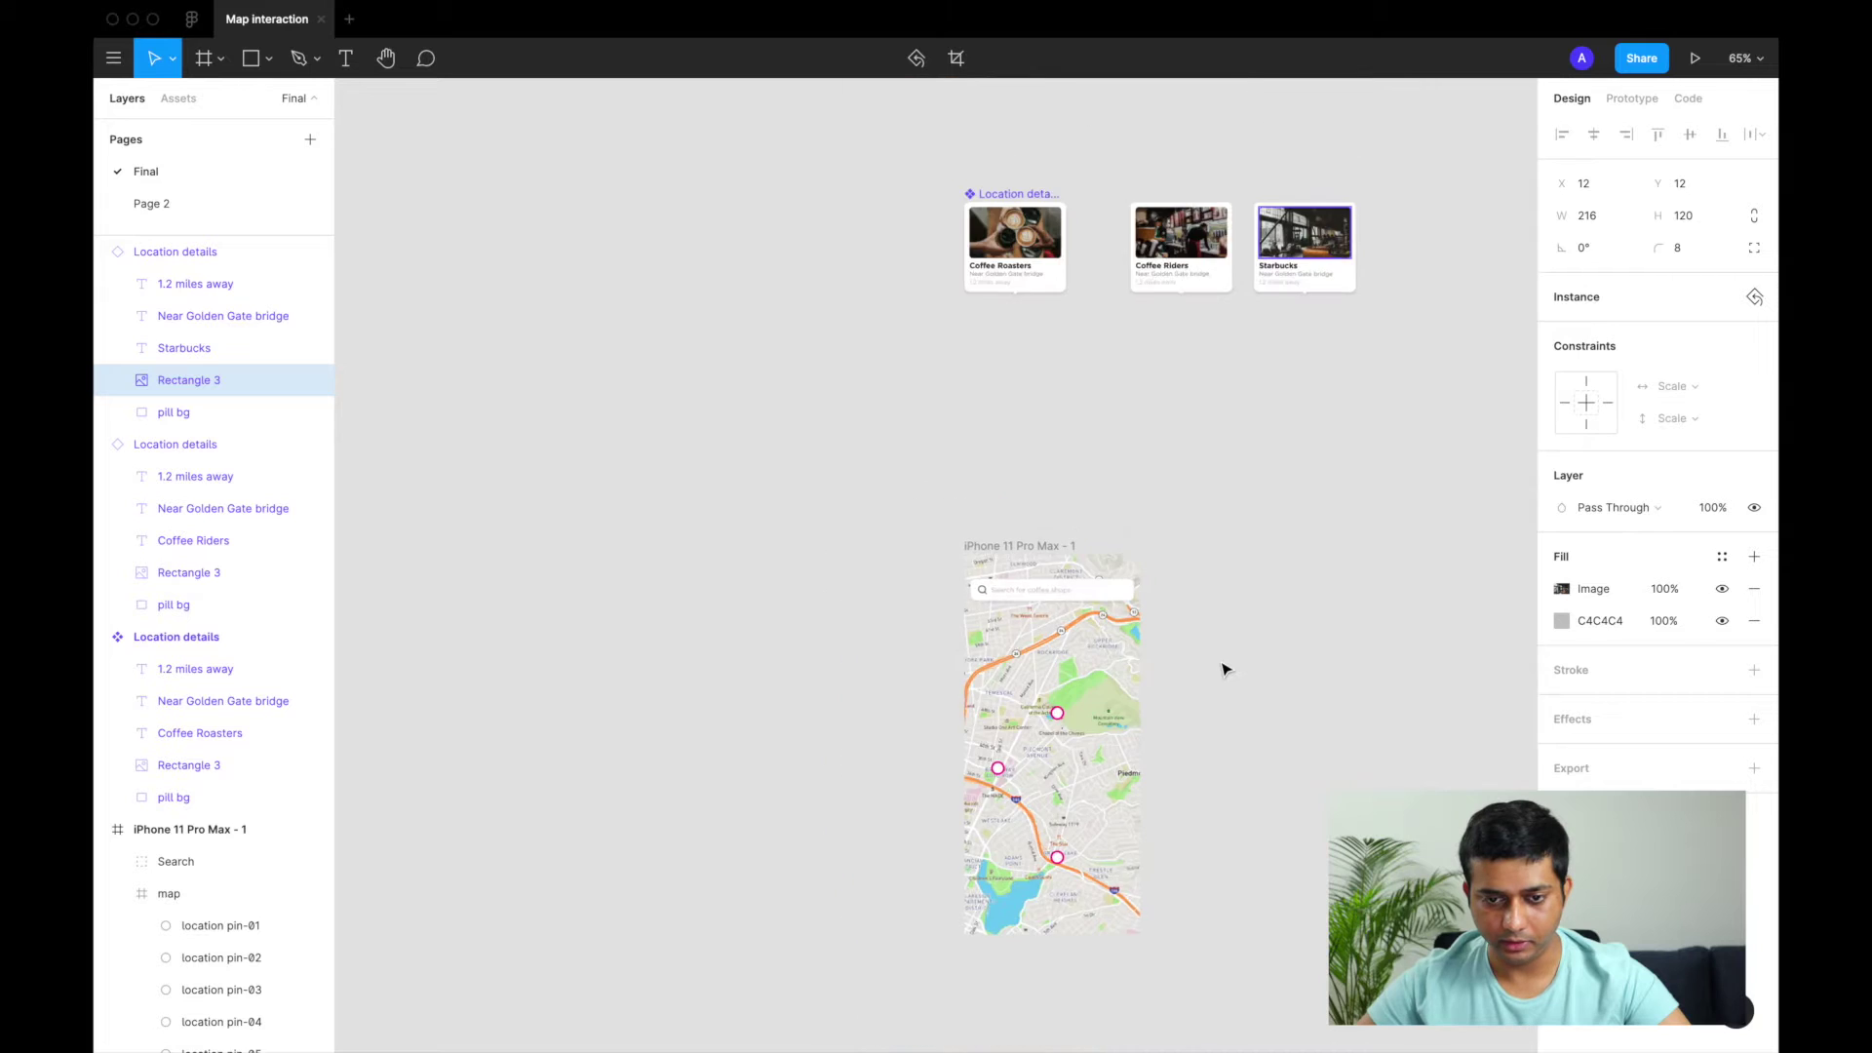
{"action": "left_click_drag", "start_coordinate": [896, 251], "coordinate": [1381, 430]}
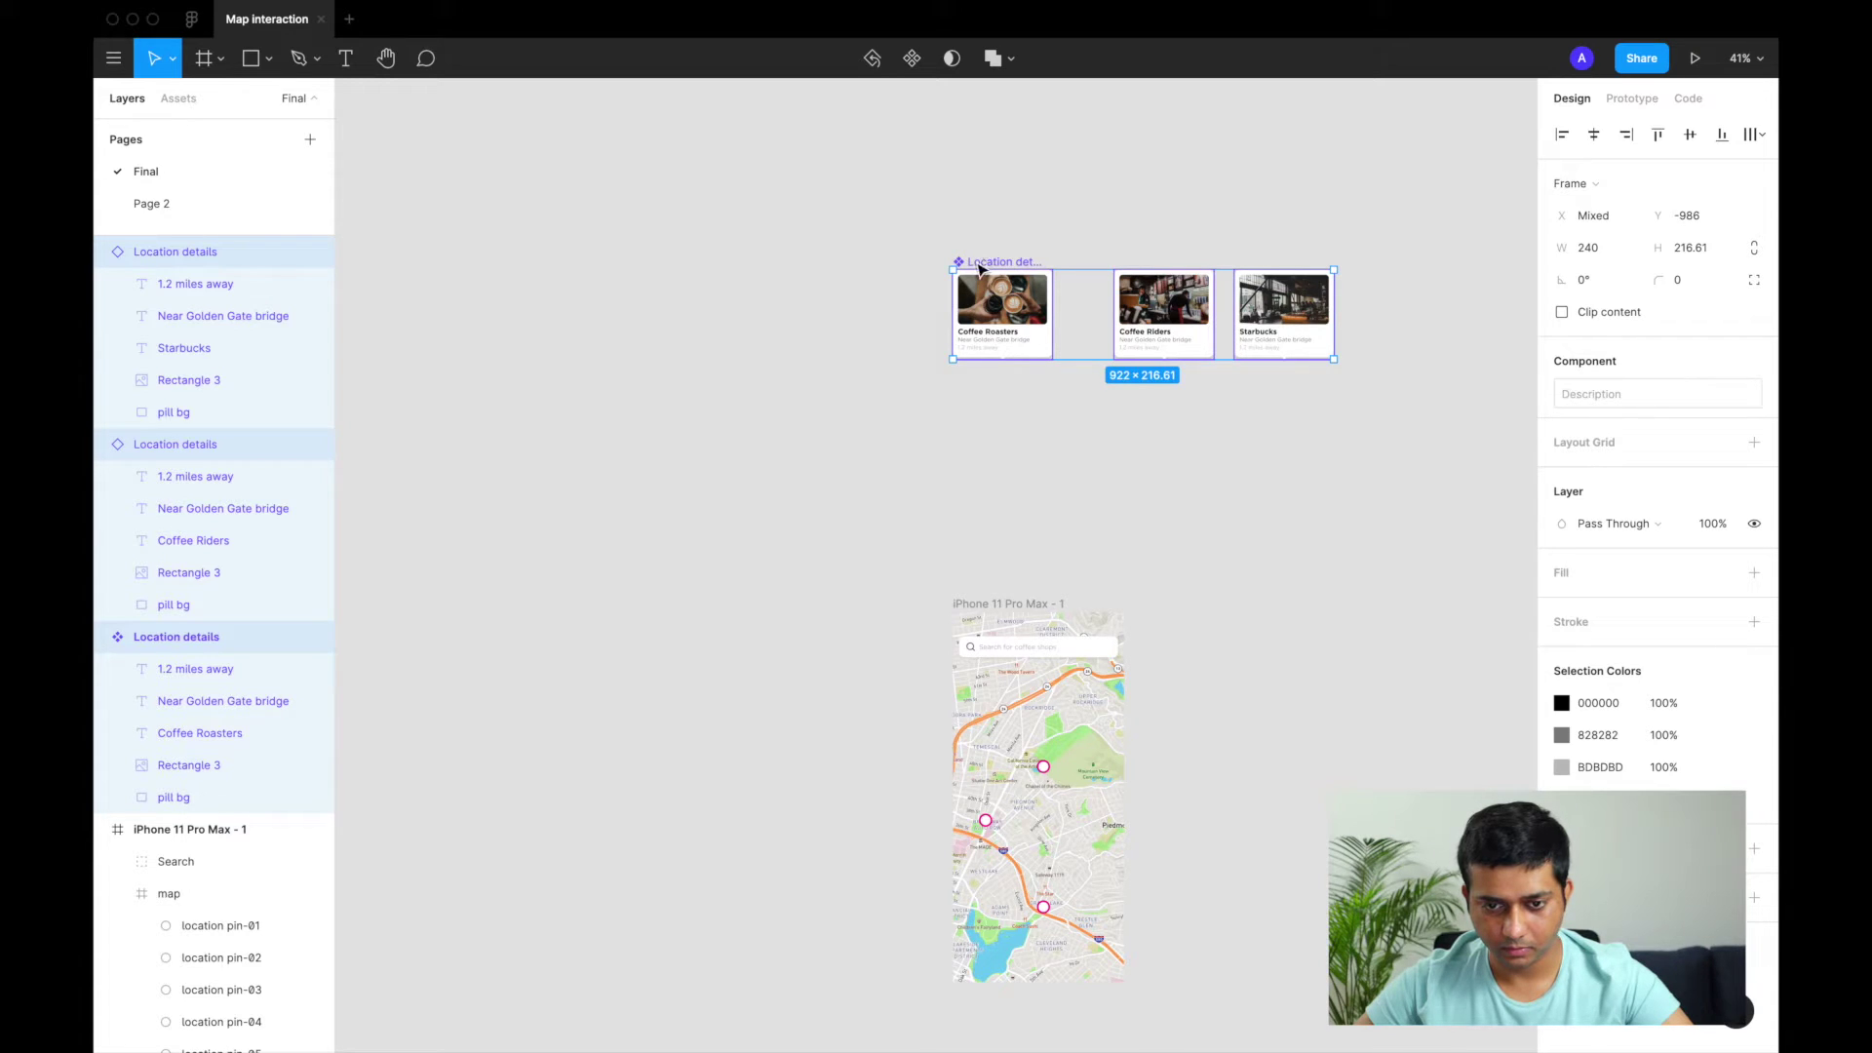
{"action": "left_click_drag", "start_coordinate": [978, 269], "coordinate": [882, 471]}
{"action": "scroll", "coordinate": [883, 471], "scroll_direction": "down", "scroll_amount": 3}
{"action": "scroll", "coordinate": [882, 471], "scroll_direction": "up", "scroll_amount": 5}
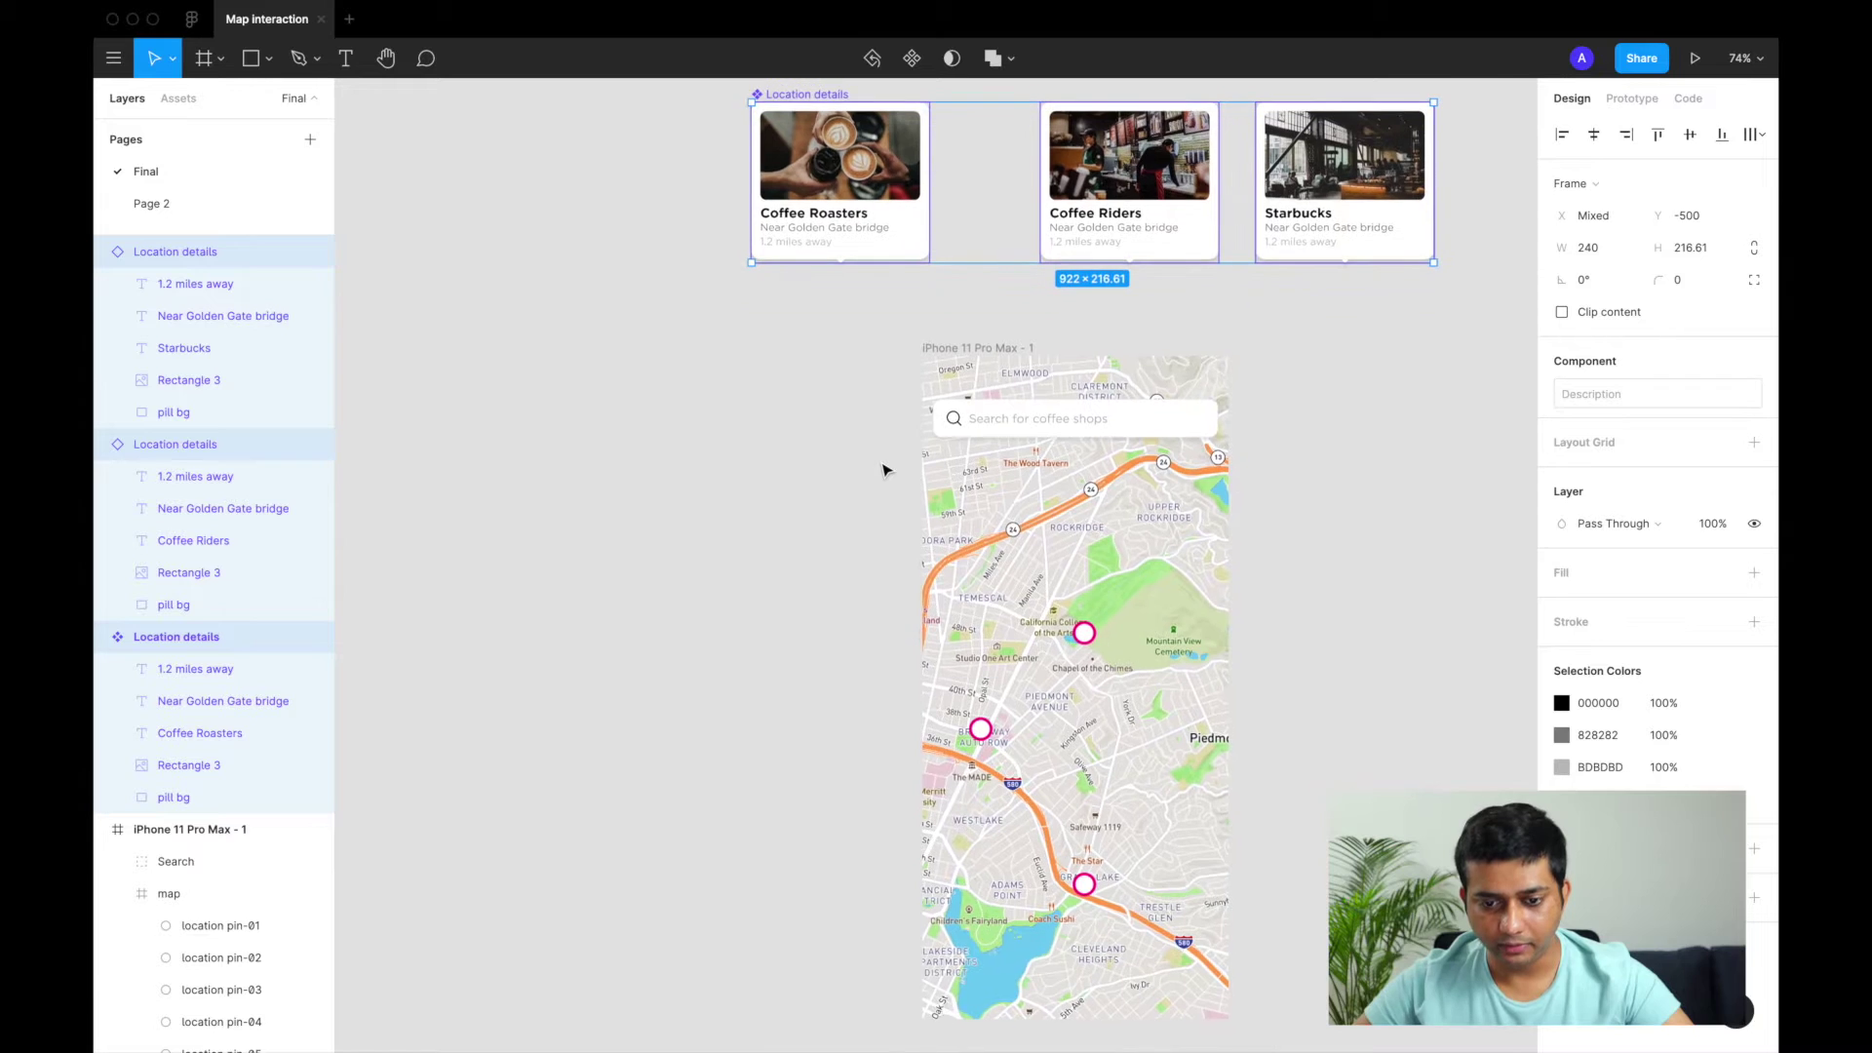
{"action": "scroll", "coordinate": [1063, 585], "scroll_direction": "down", "scroll_amount": 2}
{"action": "scroll", "coordinate": [1030, 598], "scroll_direction": "up", "scroll_amount": 2}
{"action": "left_click", "coordinate": [870, 589]}
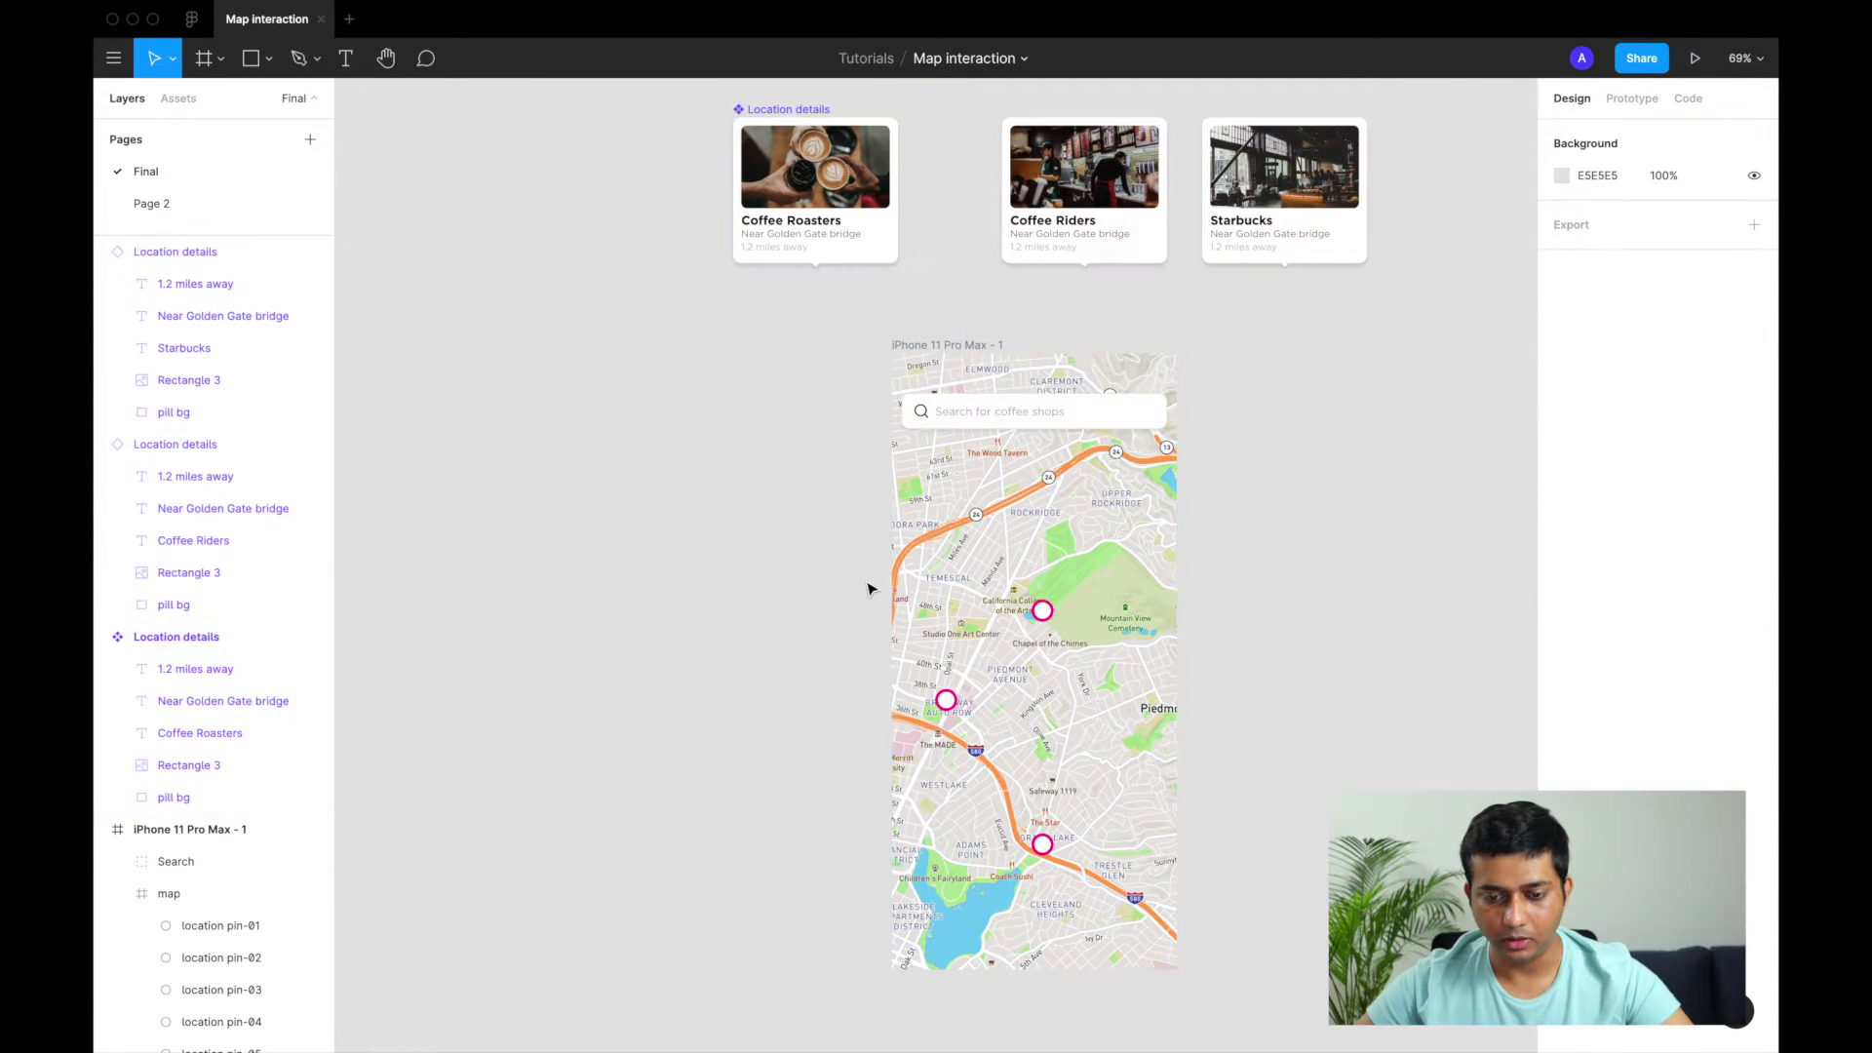
Add a tap interaction to location pin-15 and link it to the Coffee Roasters card
{"action": "left_click", "coordinate": [1043, 612]}
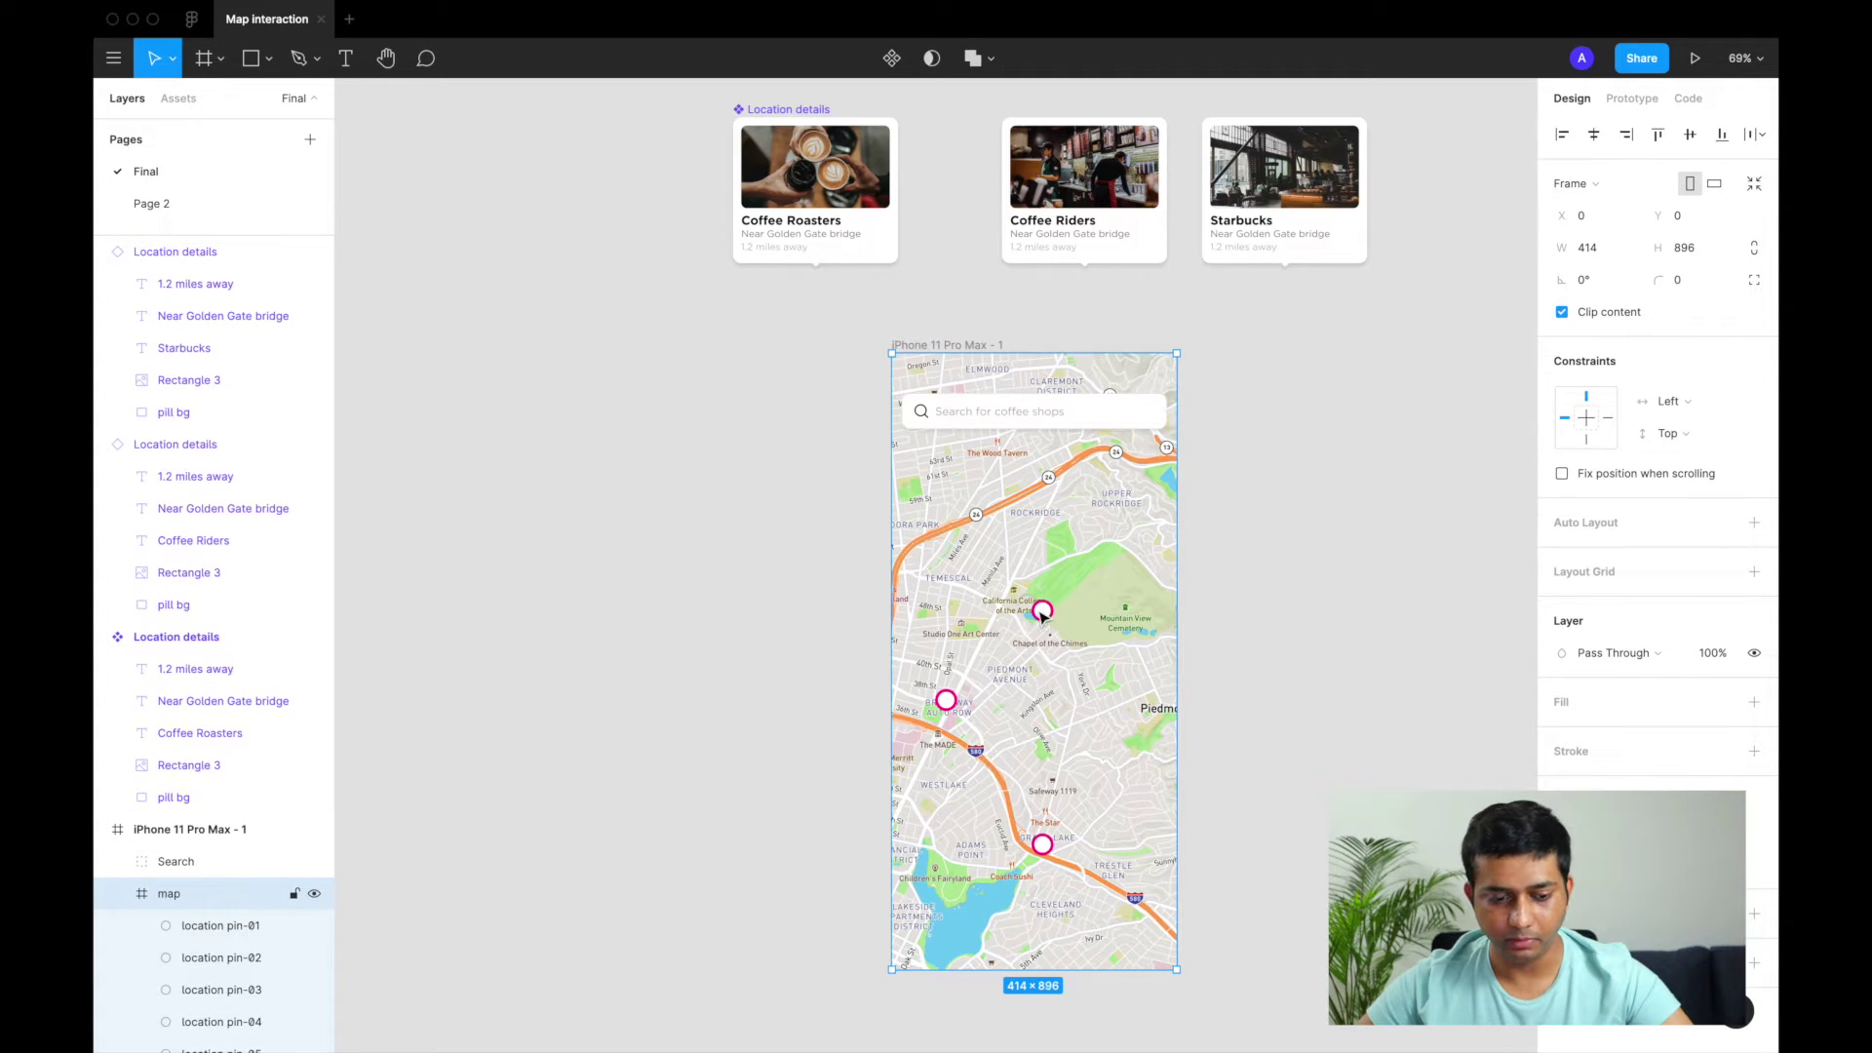
{"action": "left_click", "coordinate": [1041, 612]}
{"action": "scroll", "coordinate": [1042, 613], "scroll_direction": "up", "scroll_amount": 2}
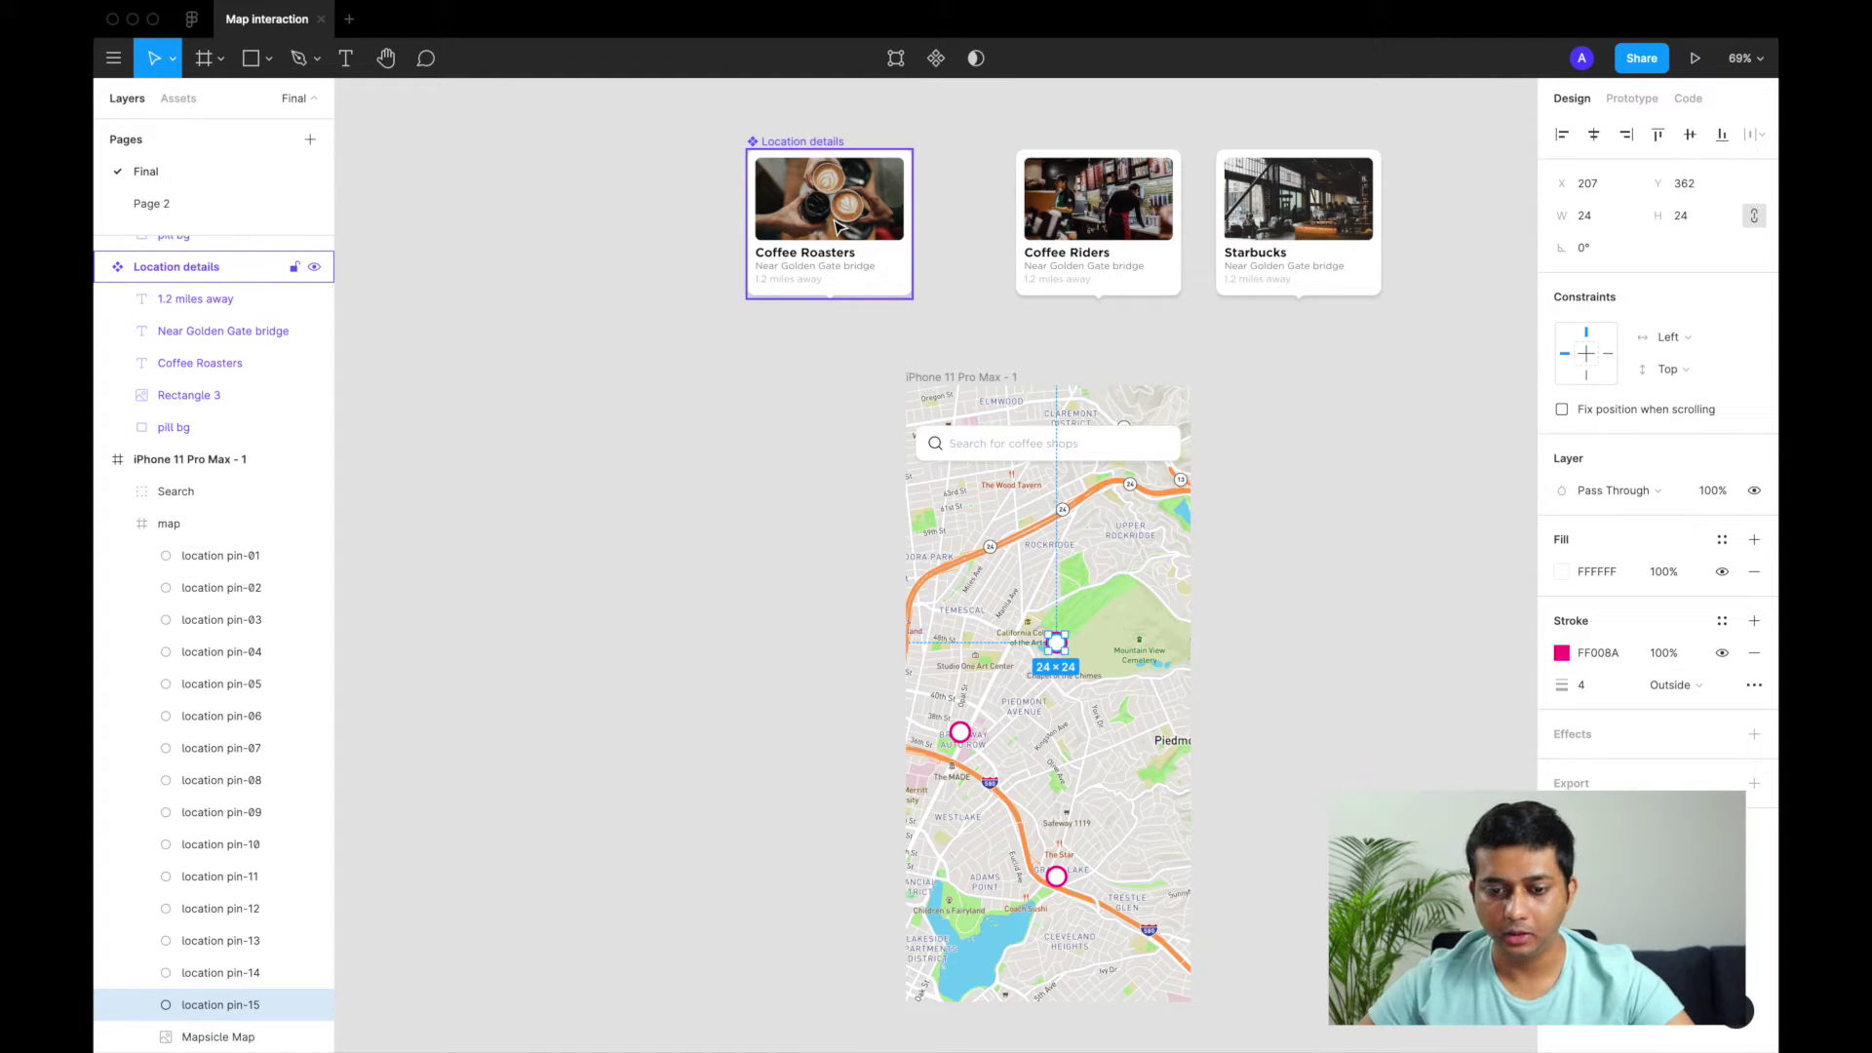
{"action": "left_click", "coordinate": [1641, 101]}
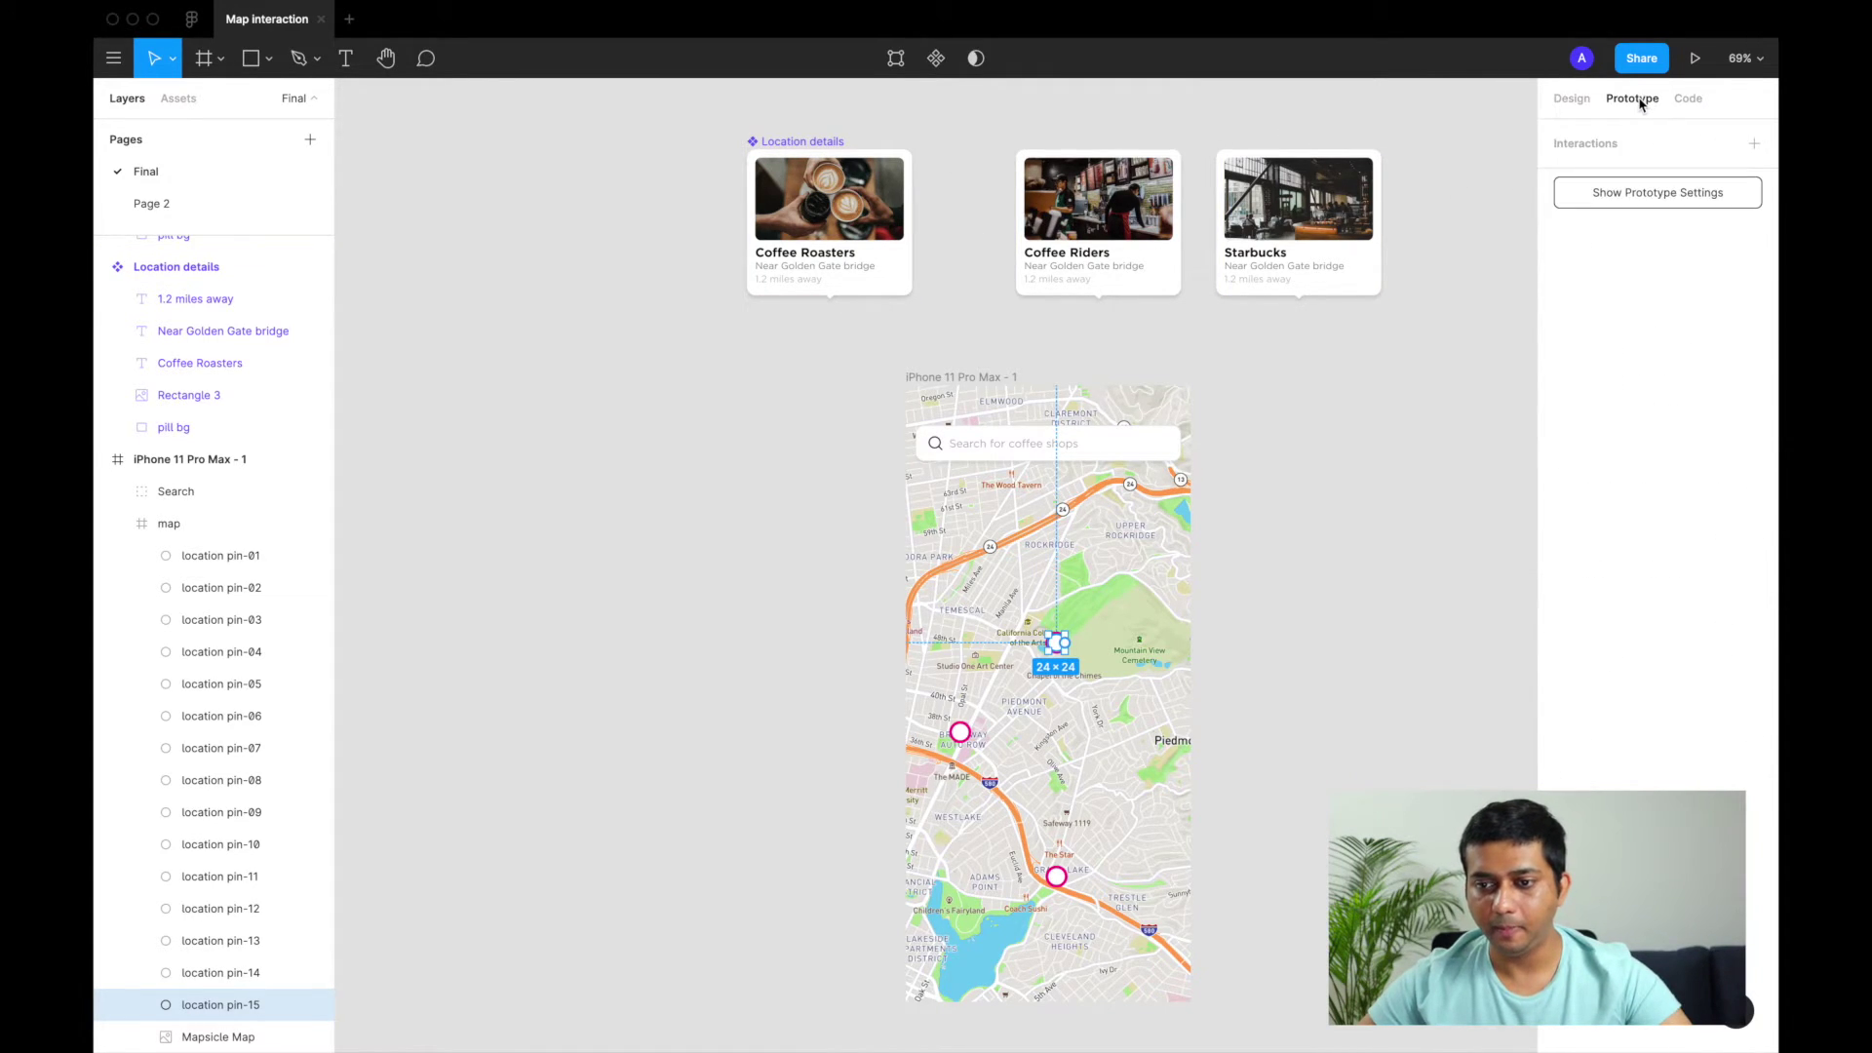
{"action": "left_click", "coordinate": [1753, 148]}
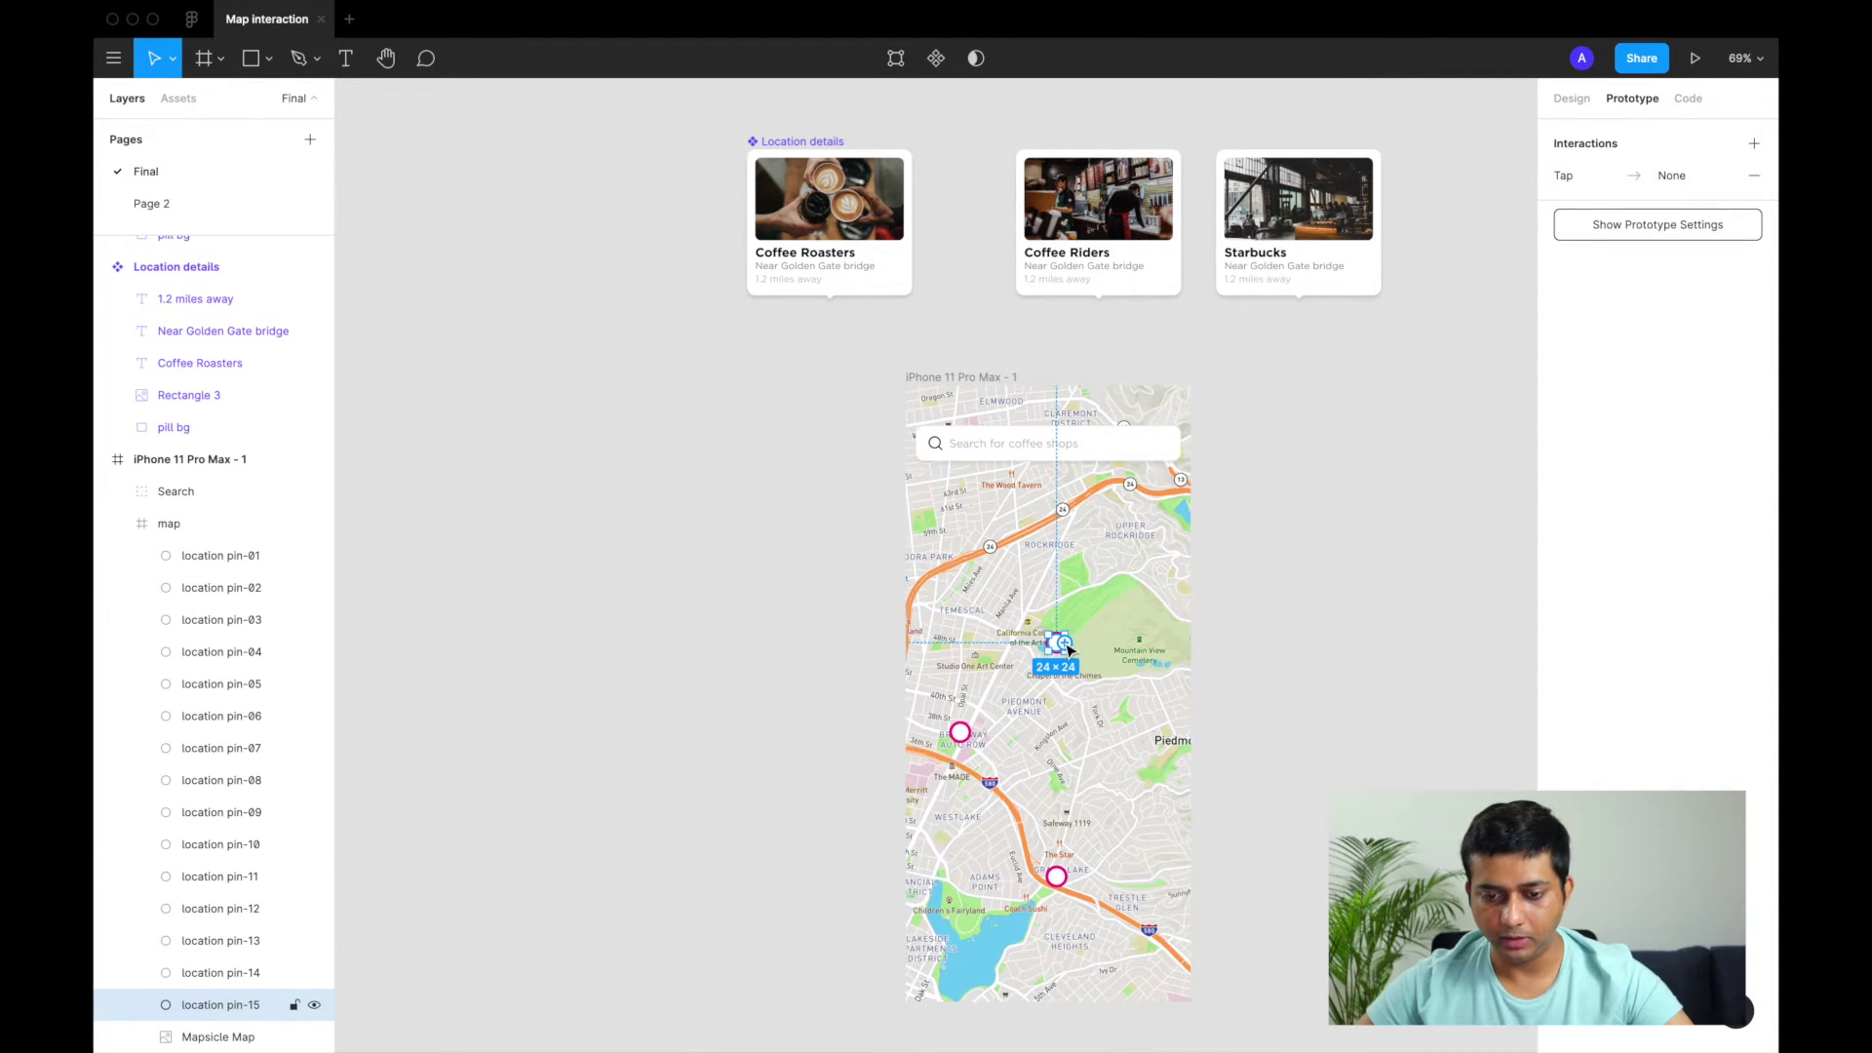
{"action": "left_click_drag", "start_coordinate": [1063, 641], "coordinate": [868, 281]}
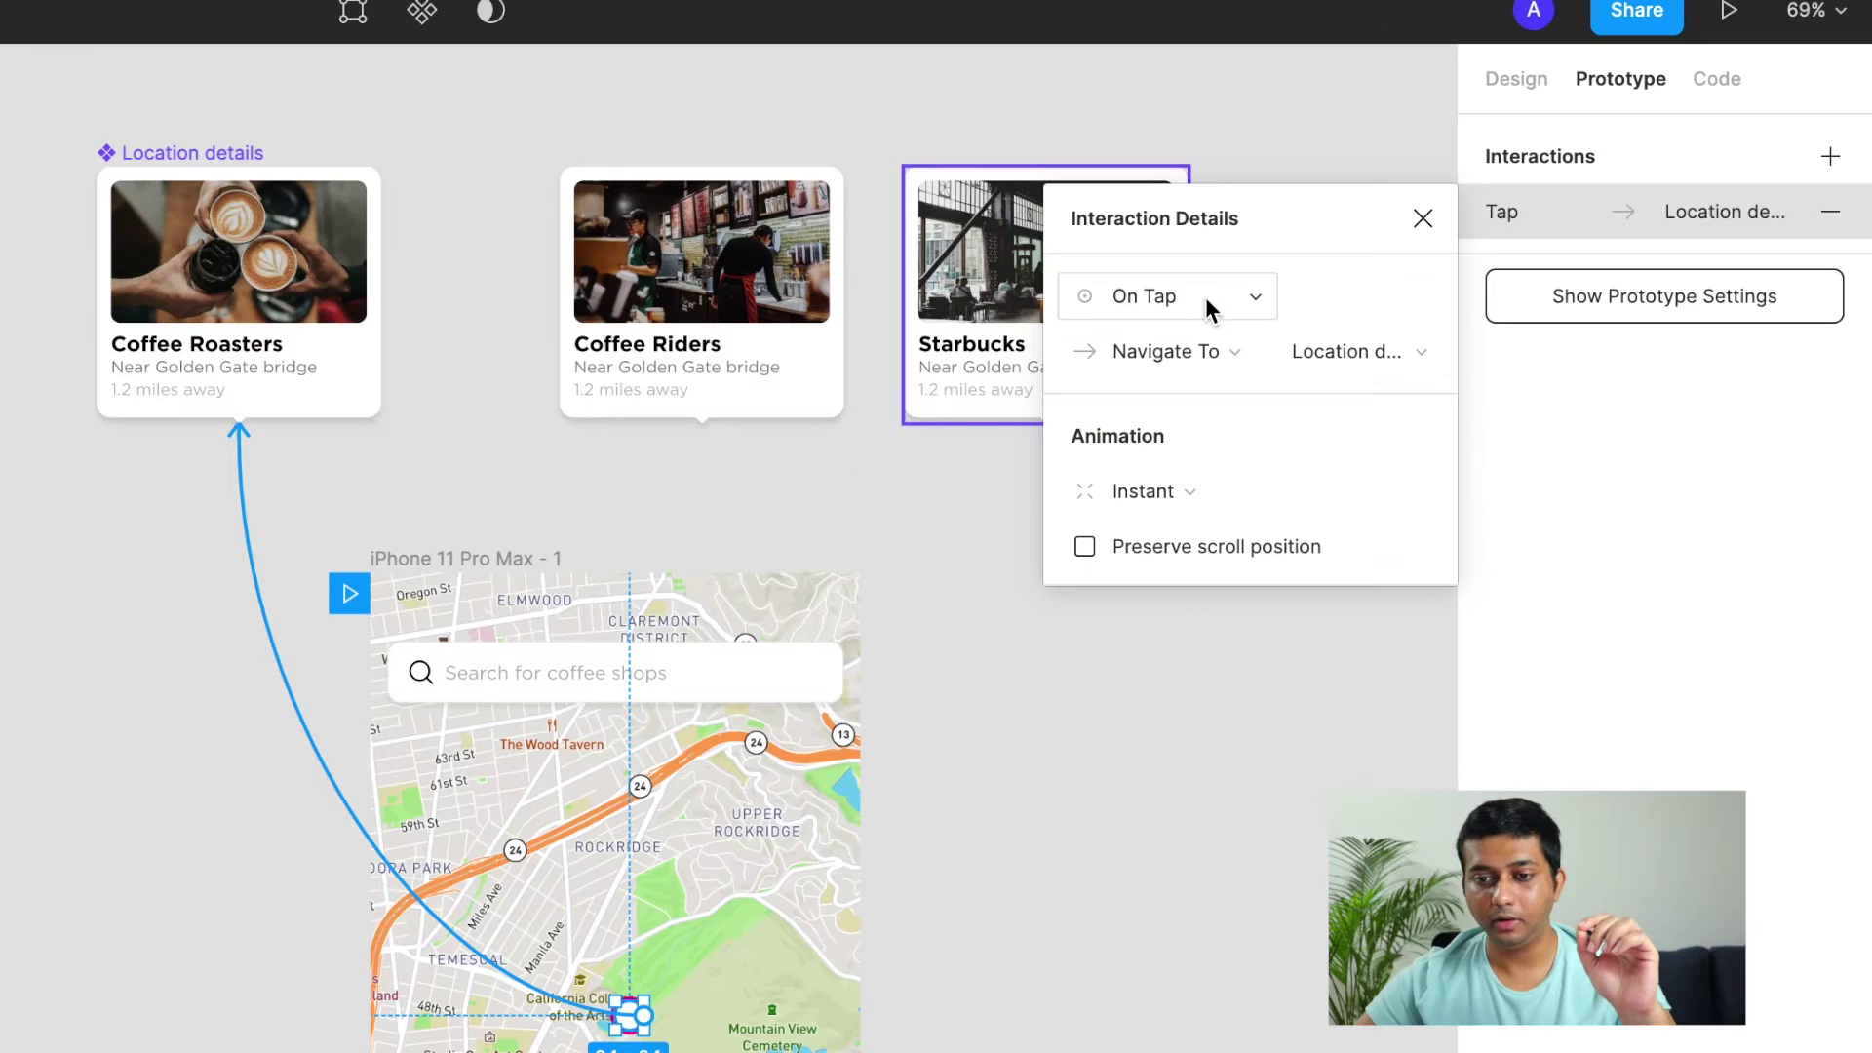
Set the pin's tap interaction to Open Overlay with Manual overlay positioning
{"action": "left_click", "coordinate": [1236, 349]}
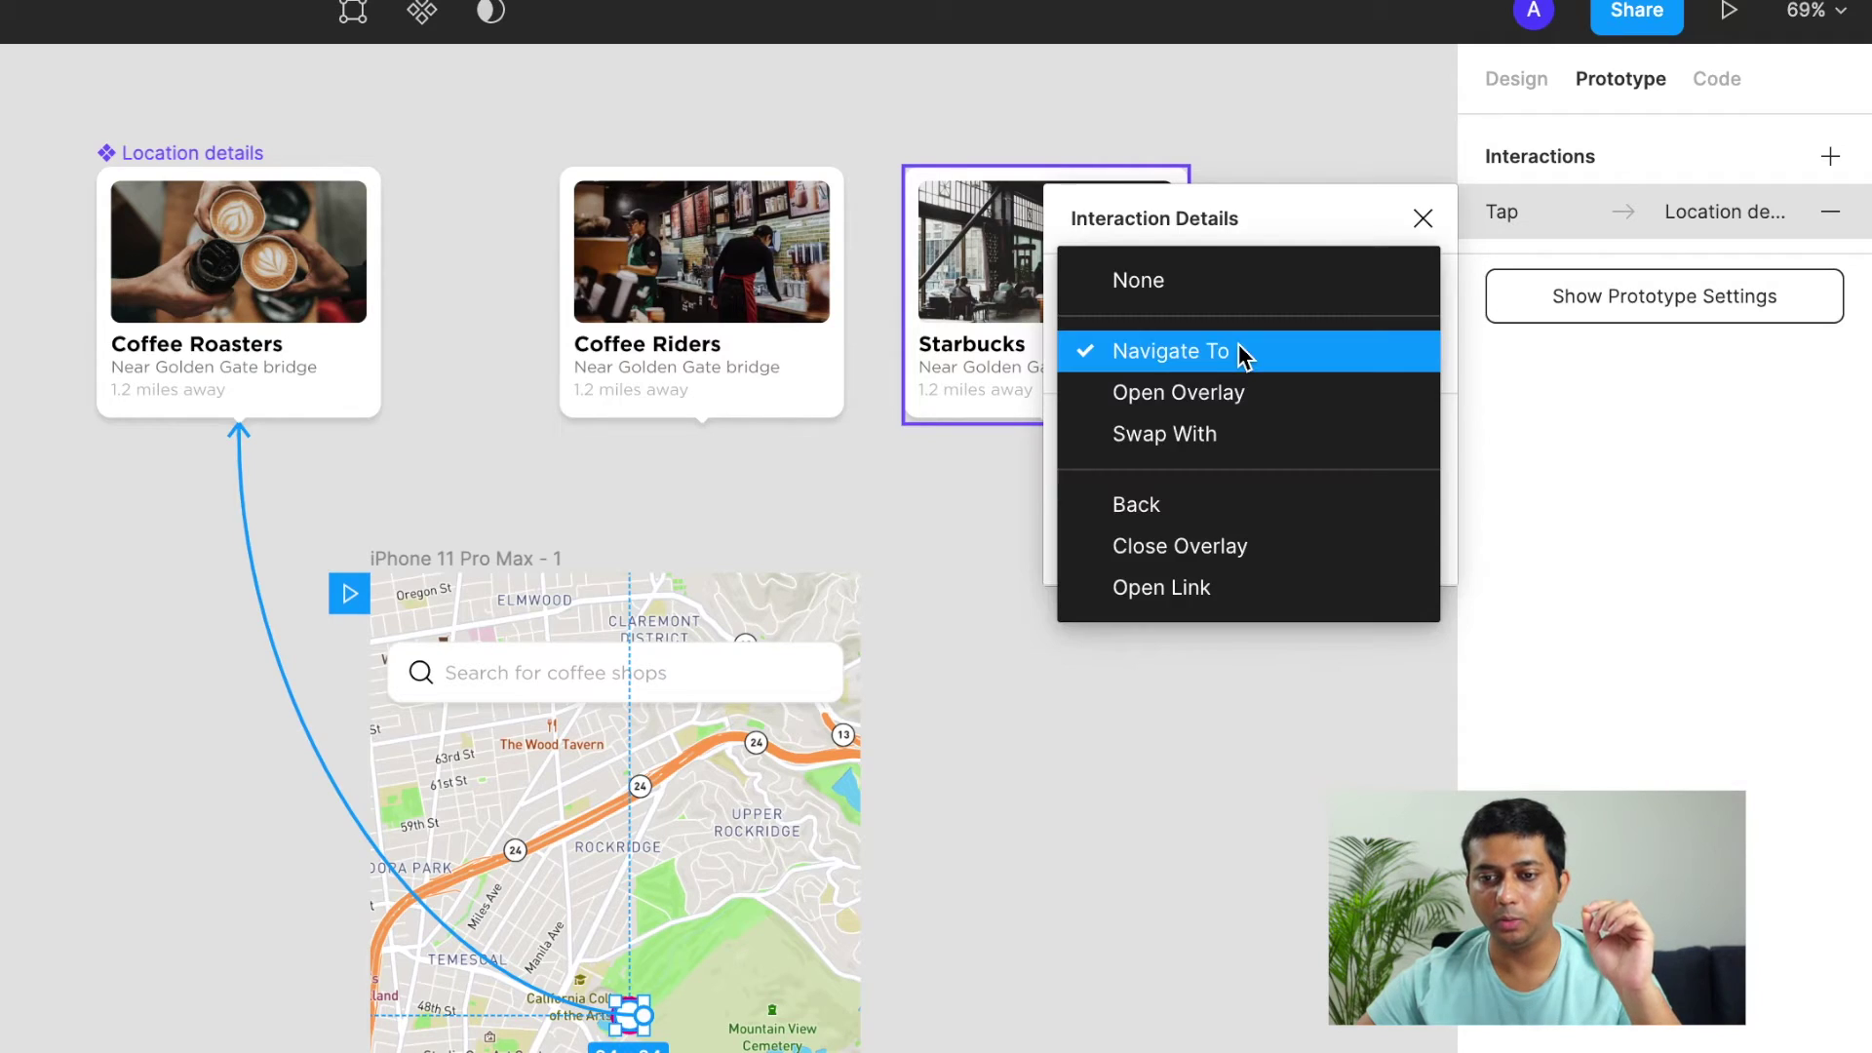
{"action": "left_click", "coordinate": [1236, 395]}
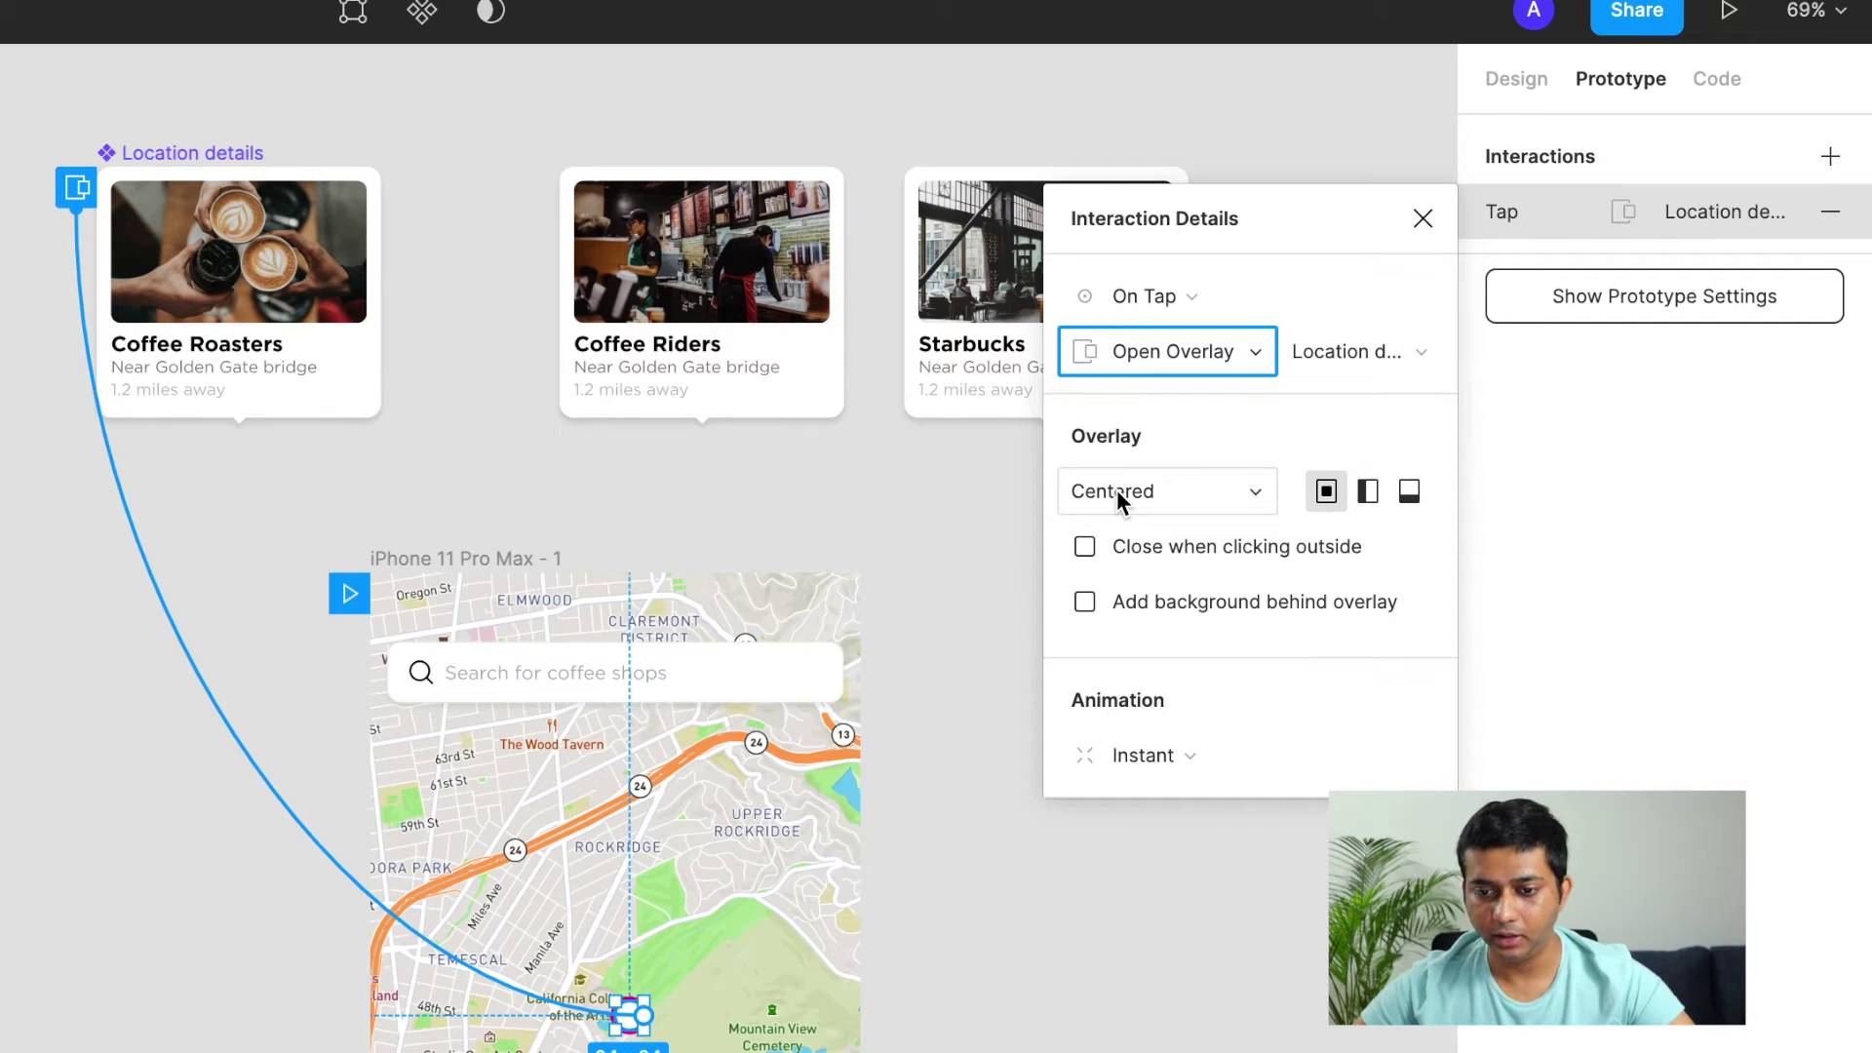
{"action": "left_click", "coordinate": [1181, 496]}
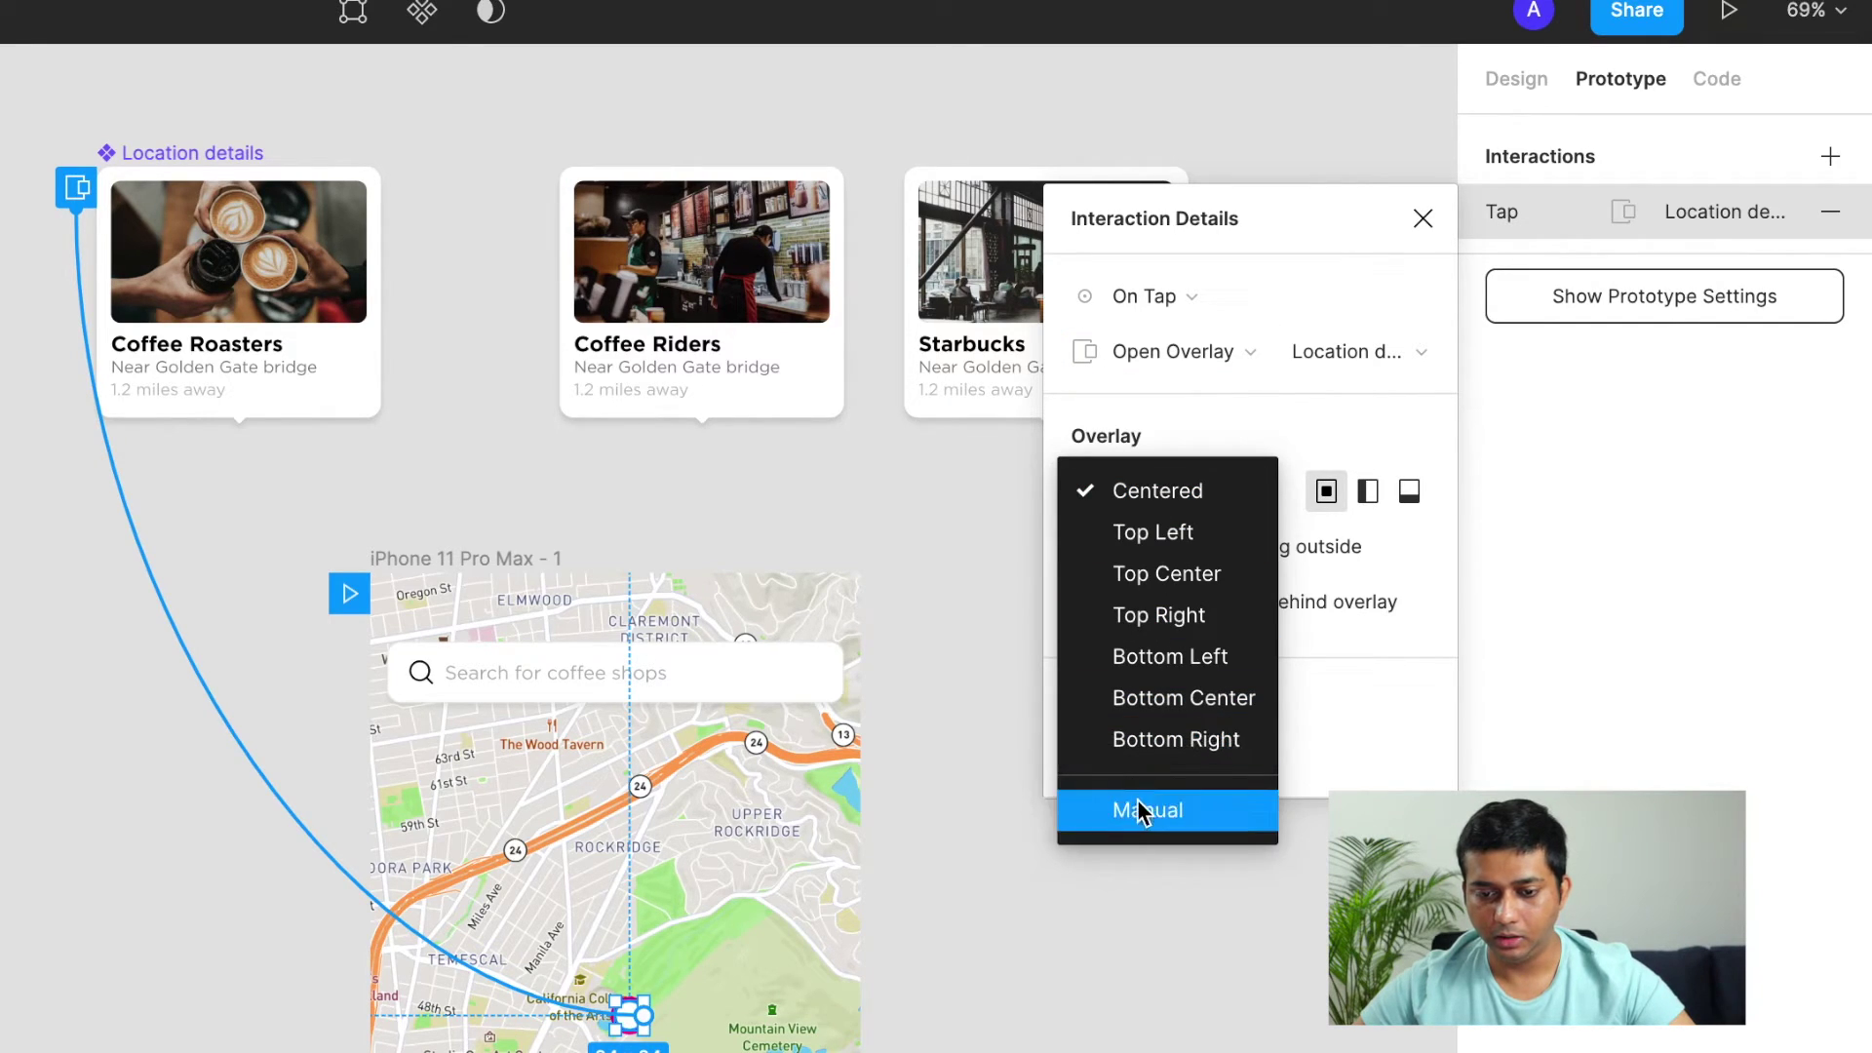
{"action": "left_click", "coordinate": [1137, 807]}
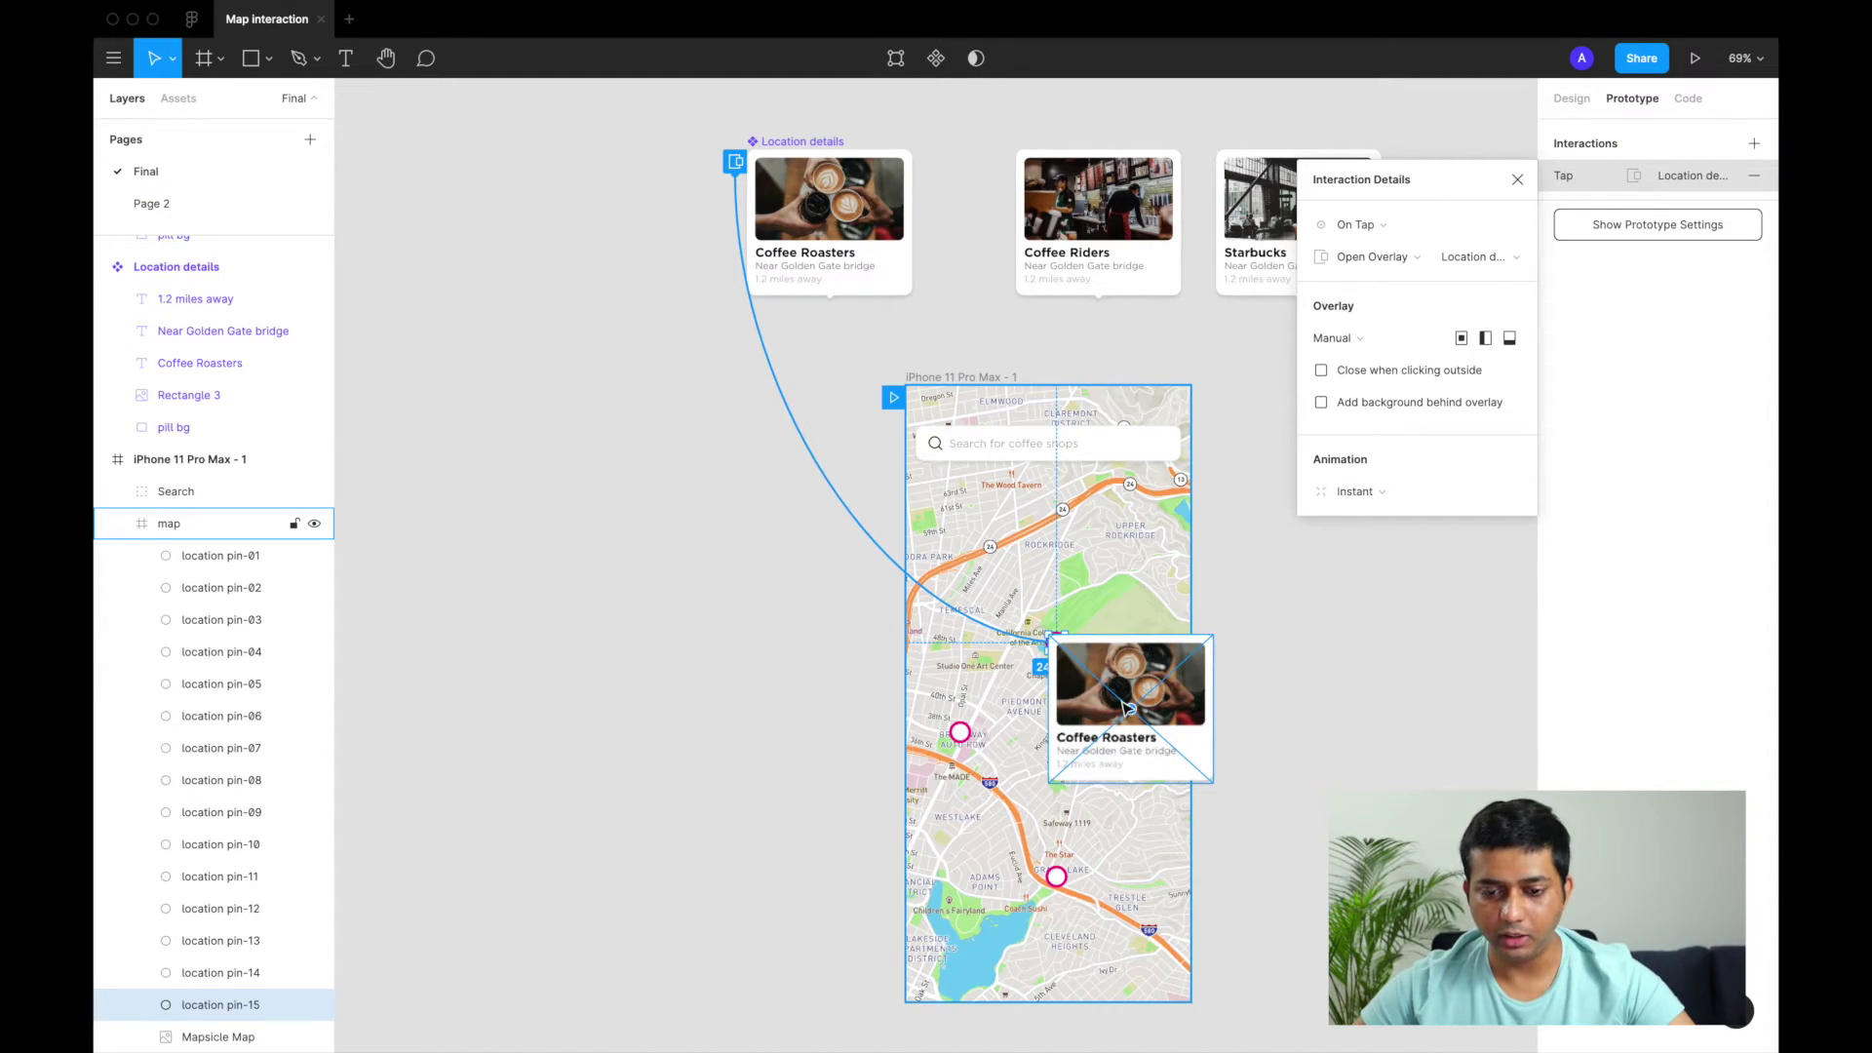
Position the Coffee Roasters overlay directly above location pin-15 so that its pointer is centred on the pin
{"action": "left_click_drag", "start_coordinate": [1202, 703], "coordinate": [1129, 542]}
{"action": "scroll", "coordinate": [1061, 649], "scroll_direction": "up", "scroll_amount": 5}
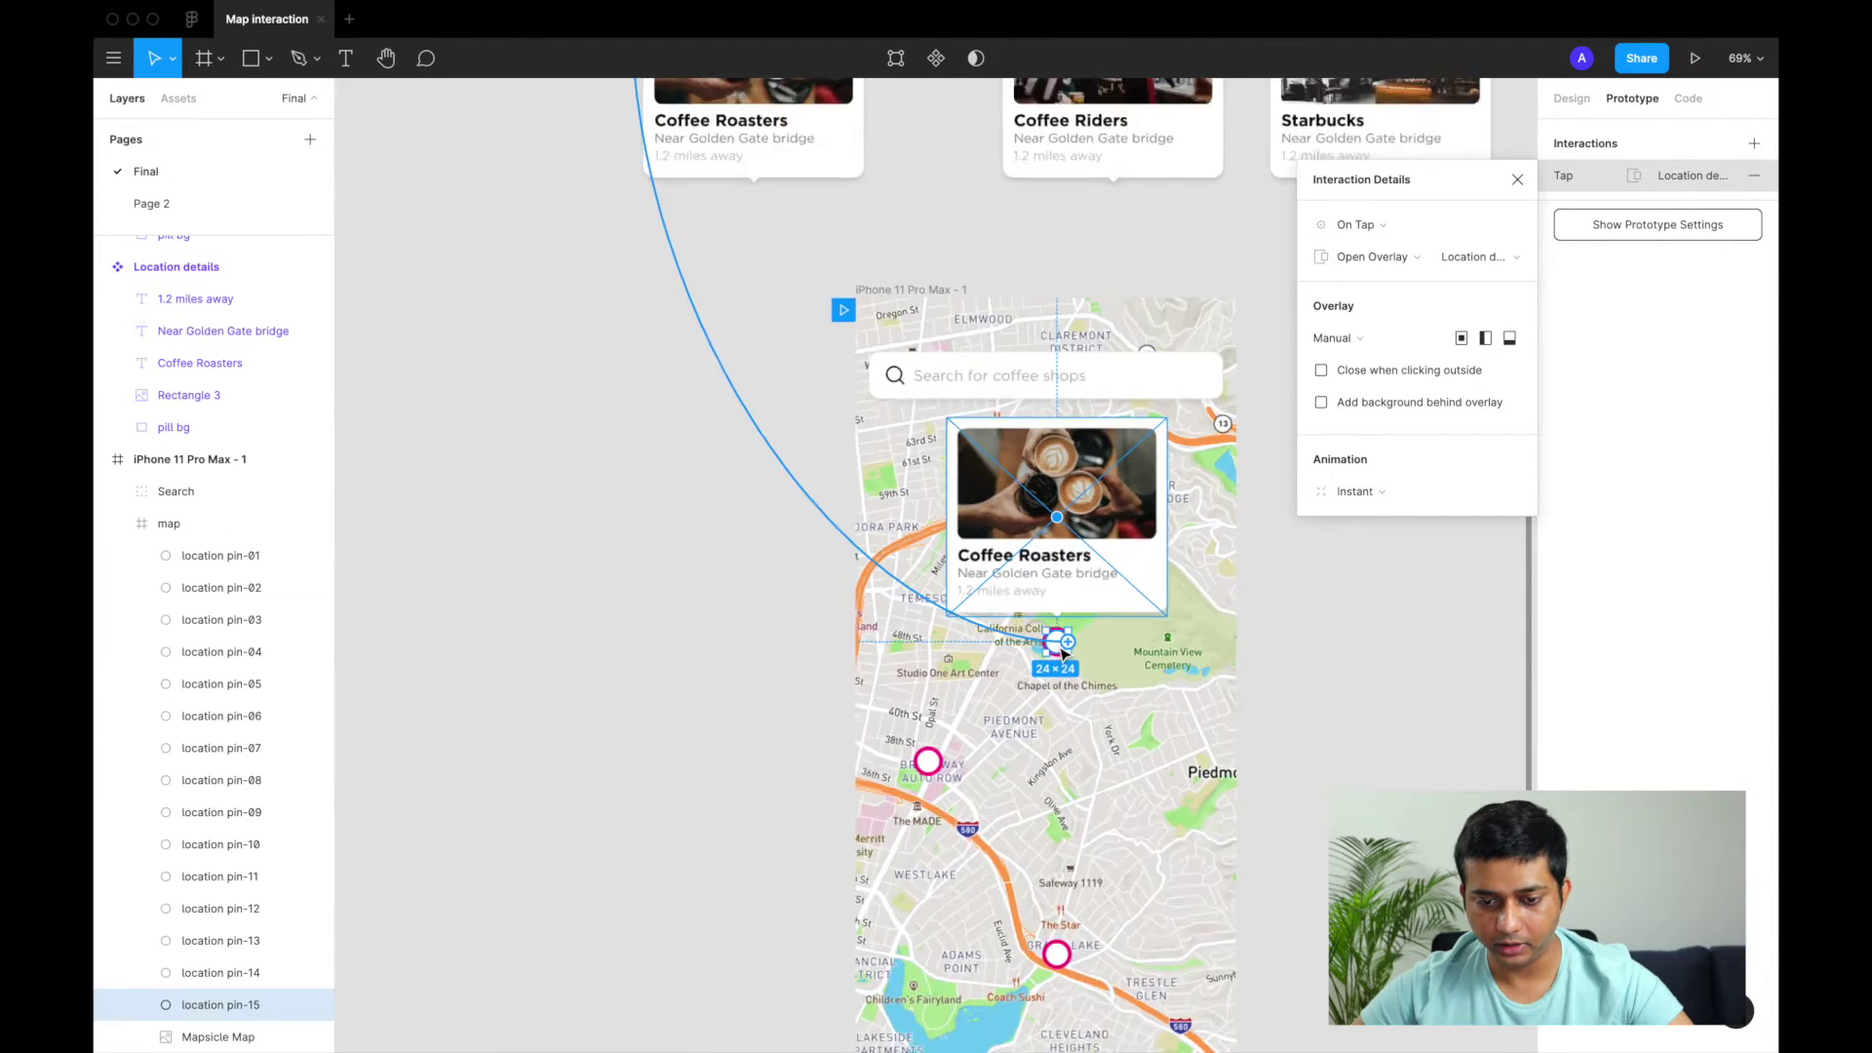
{"action": "left_click_drag", "start_coordinate": [1119, 548], "coordinate": [1121, 567]}
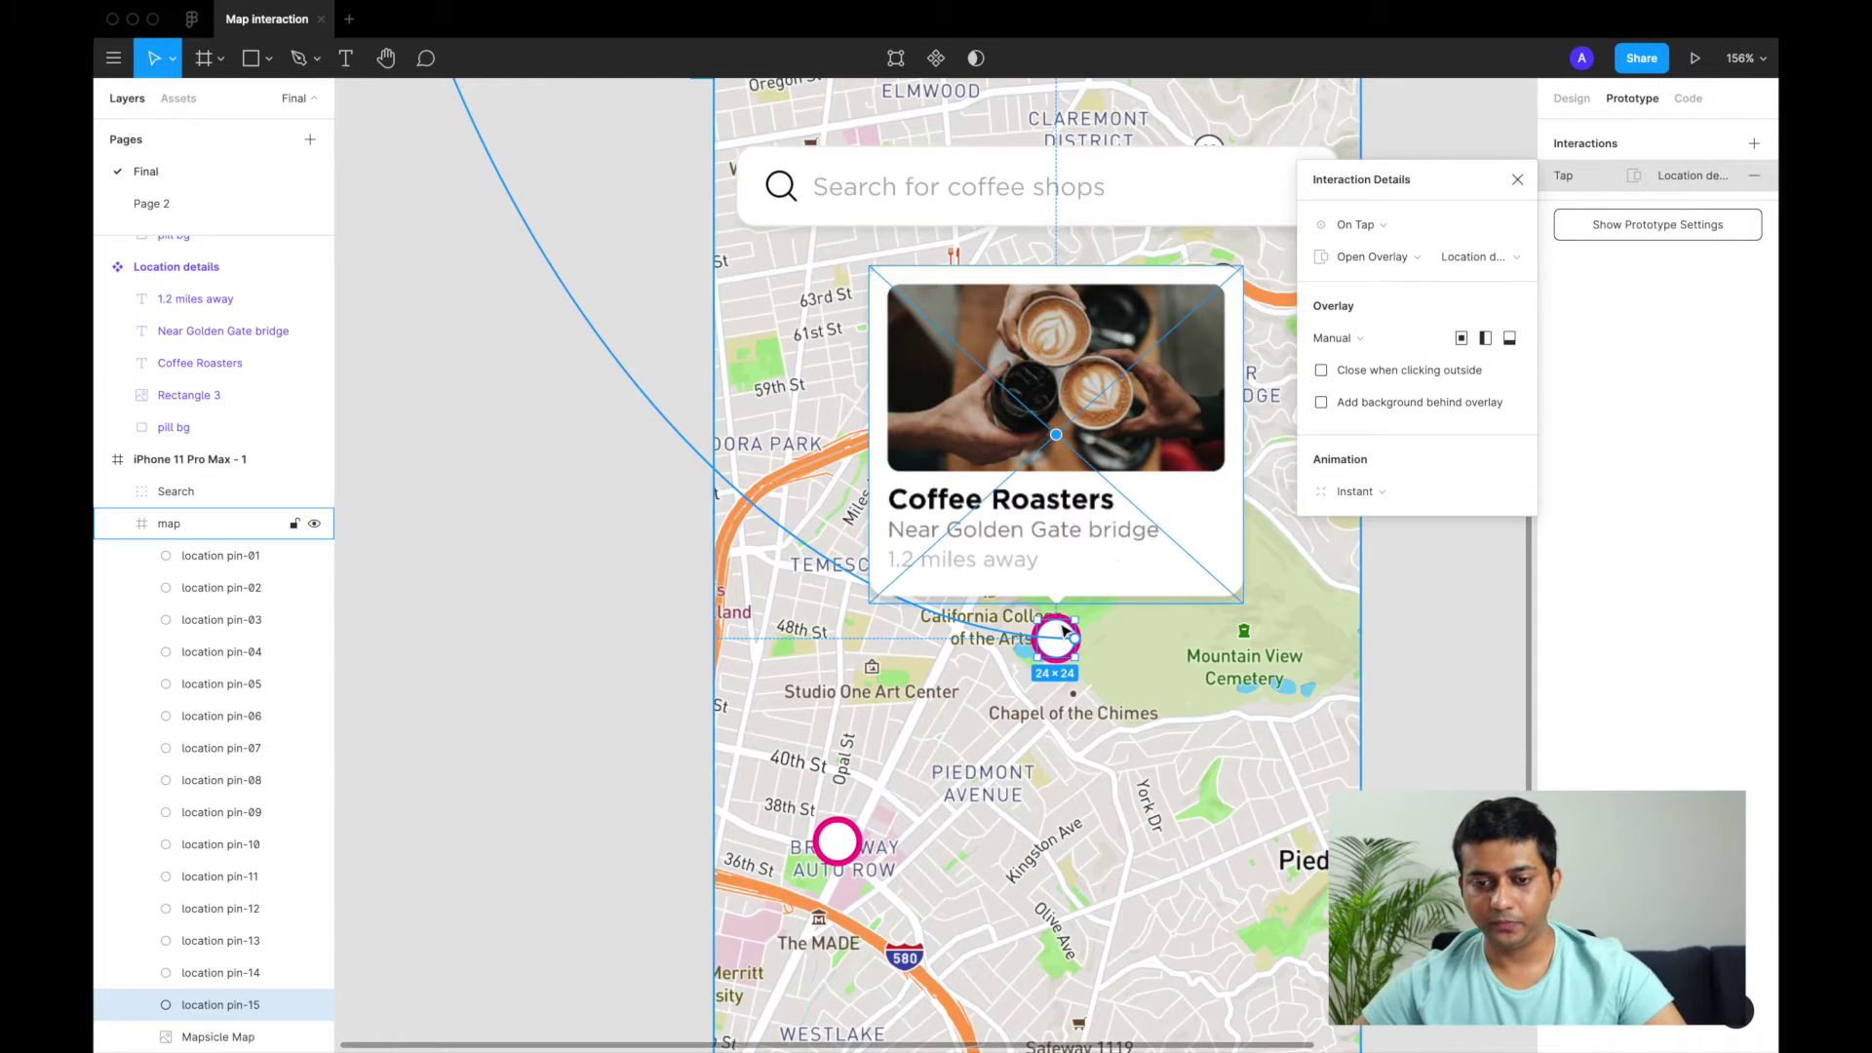
{"action": "scroll", "coordinate": [1059, 648], "scroll_direction": "down", "scroll_amount": 5}
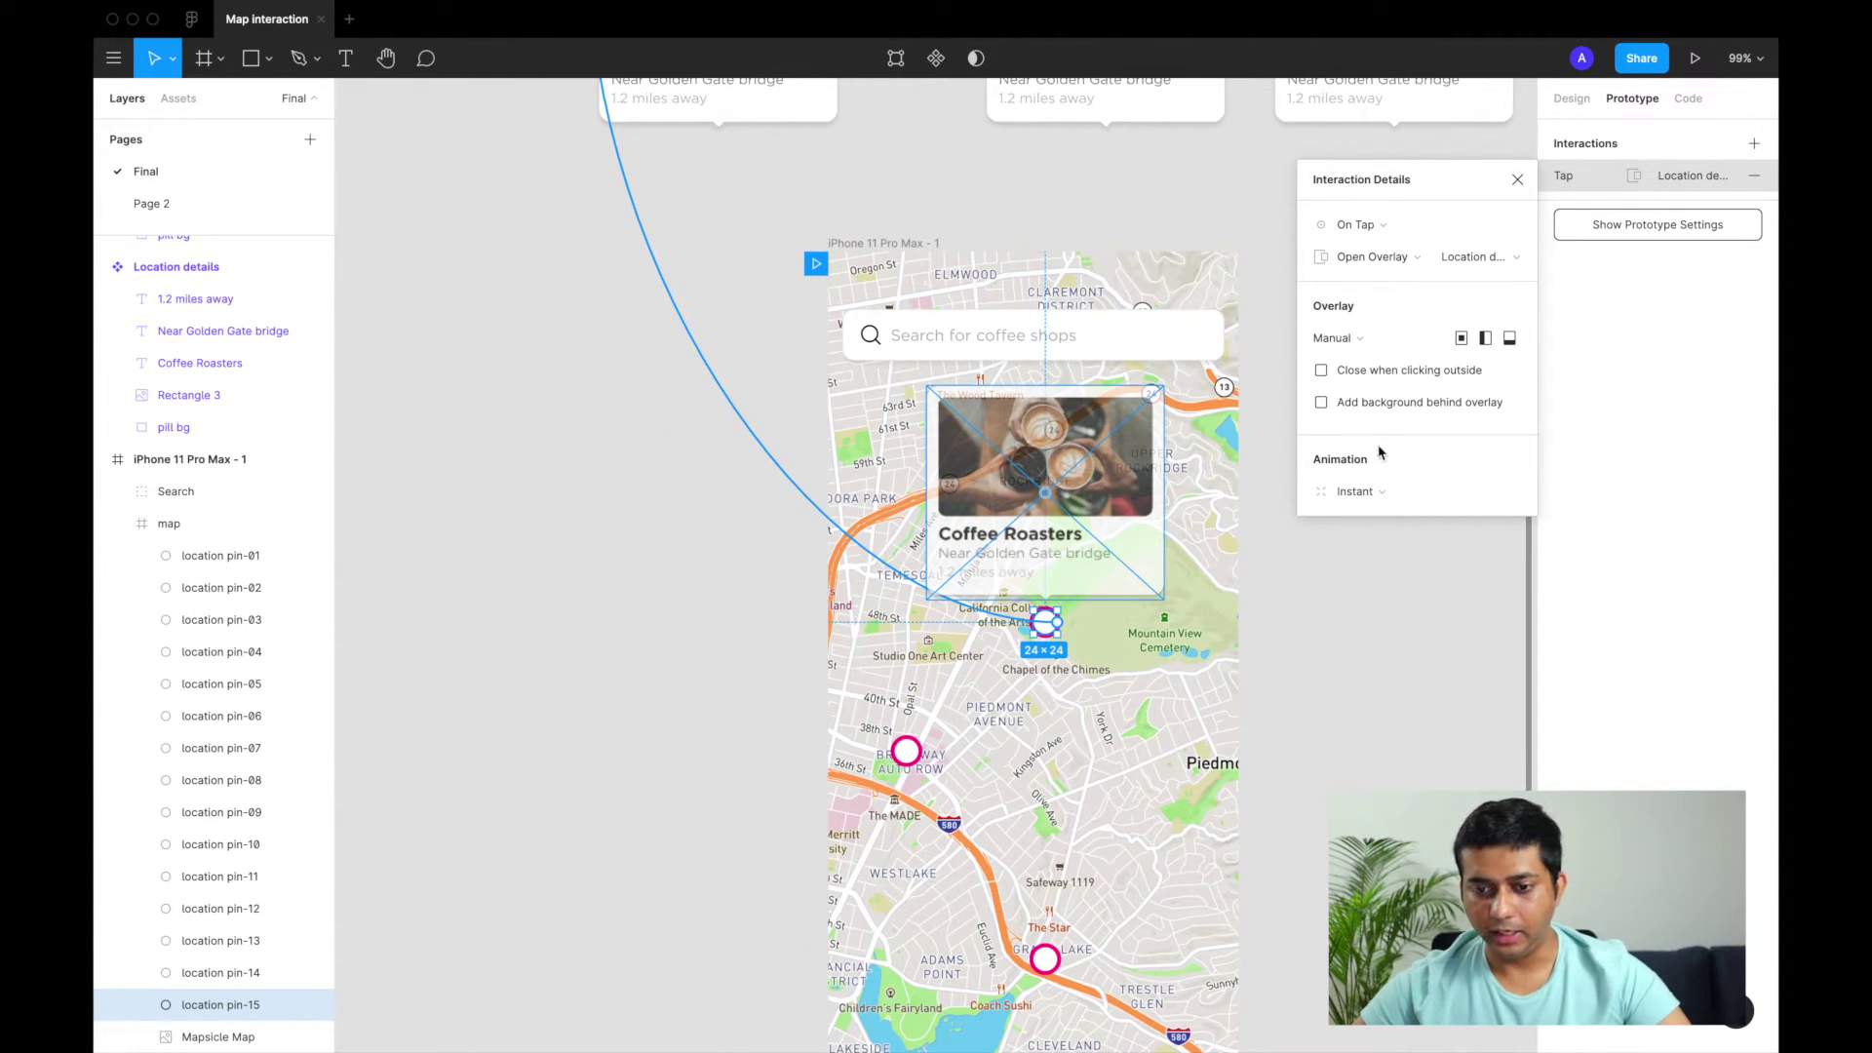
Set the overlay's animation to Dissolve, enable closing when clicking outside, and close the interaction details
{"action": "left_click", "coordinate": [1380, 495]}
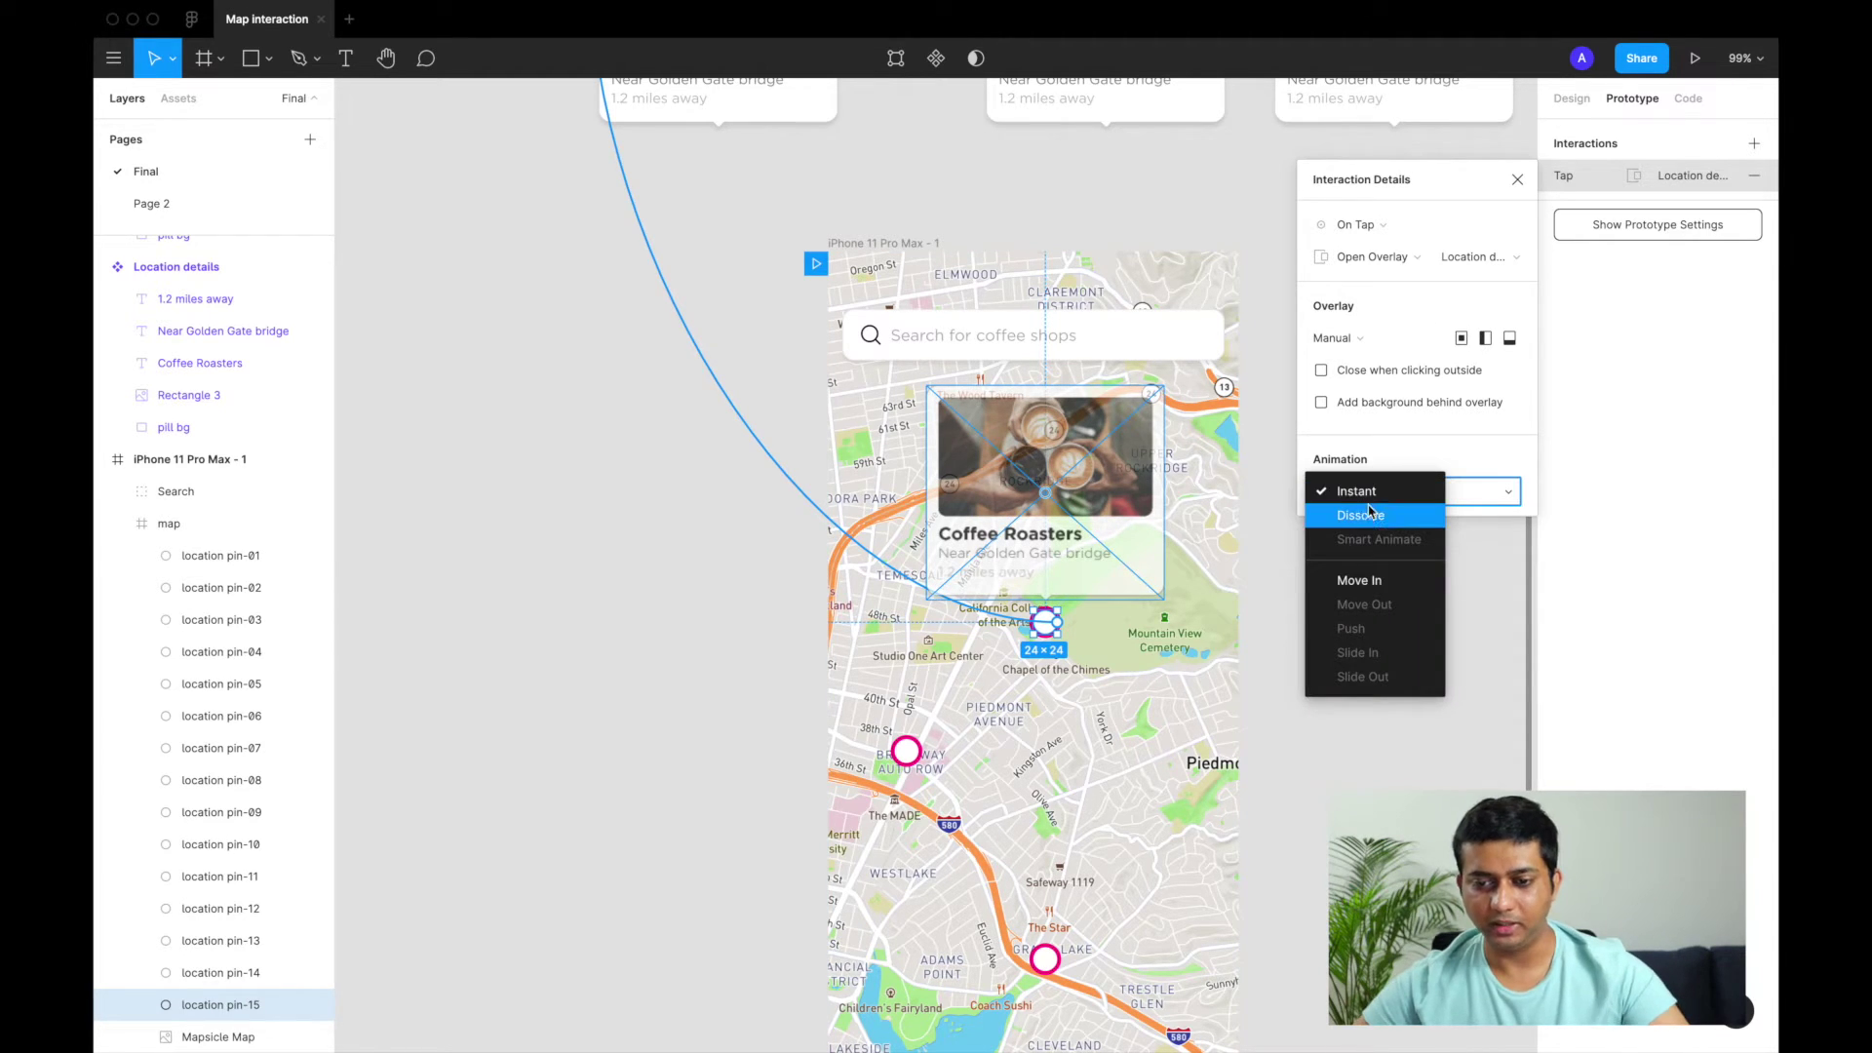
{"action": "left_click", "coordinate": [1363, 515]}
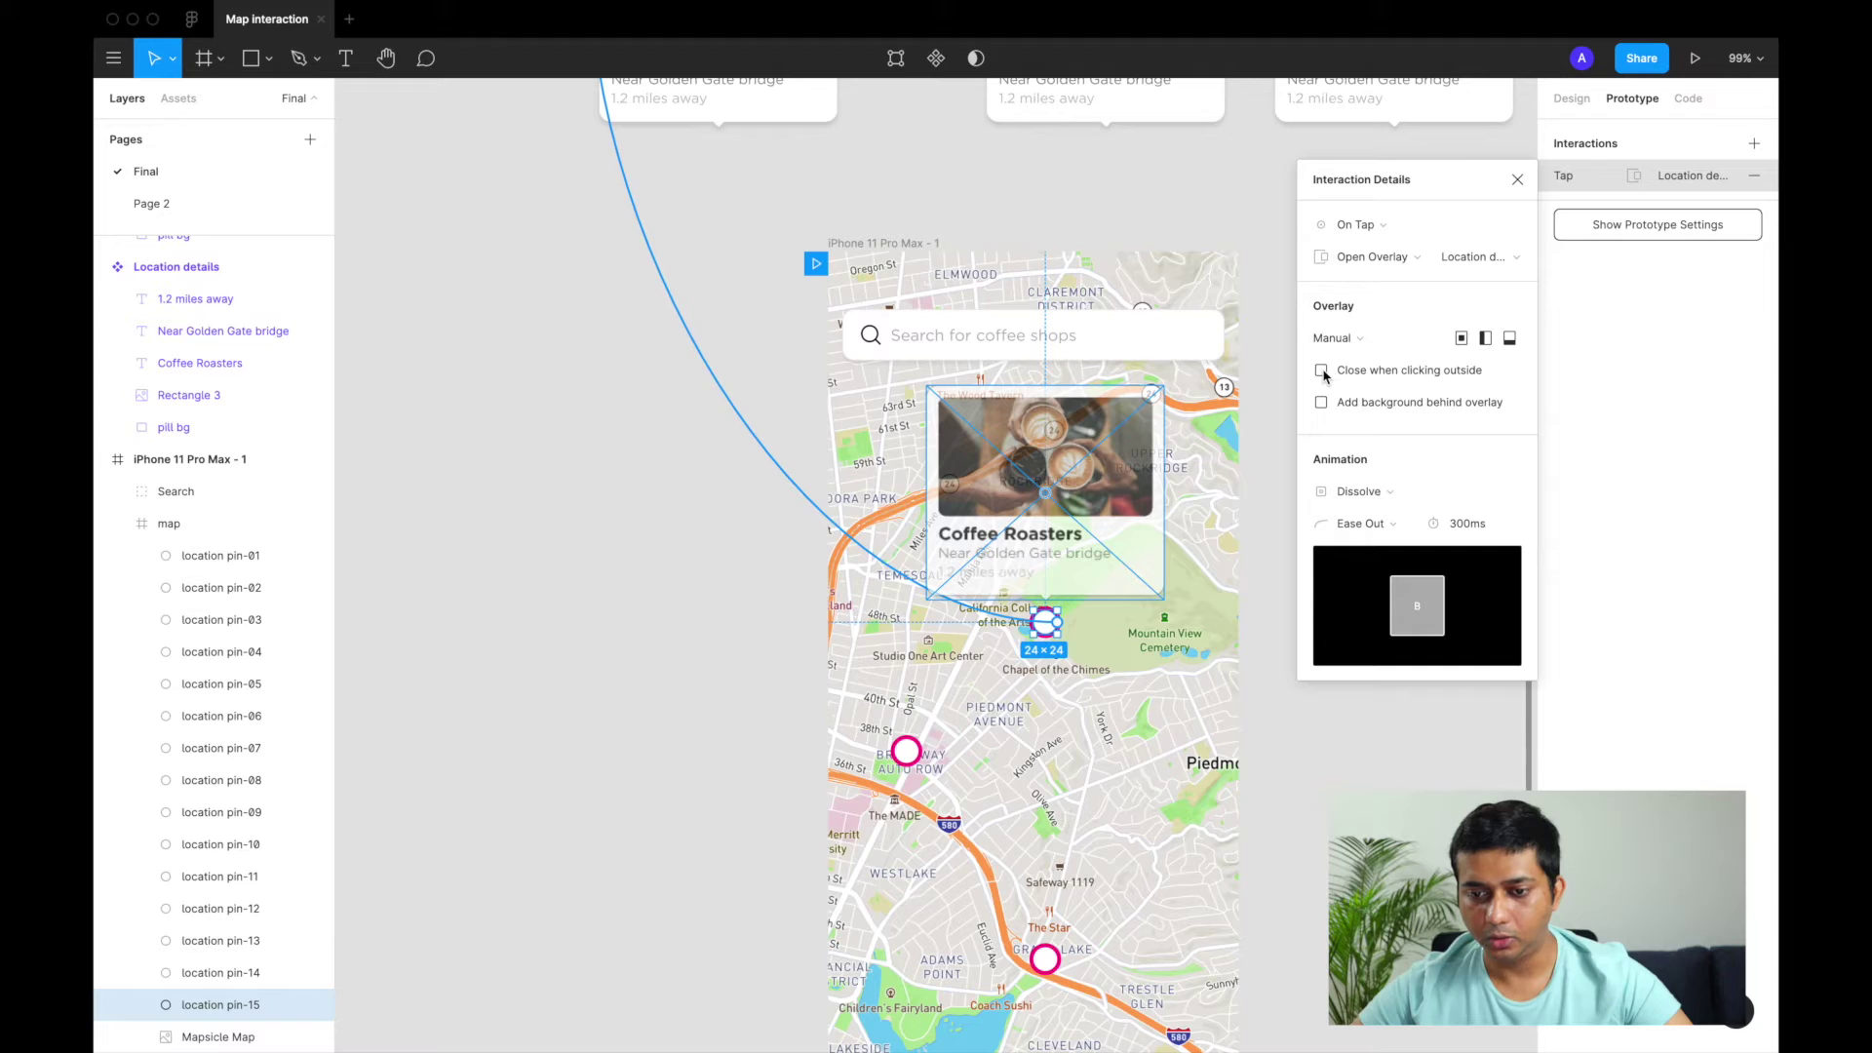
{"action": "left_click", "coordinate": [1518, 181]}
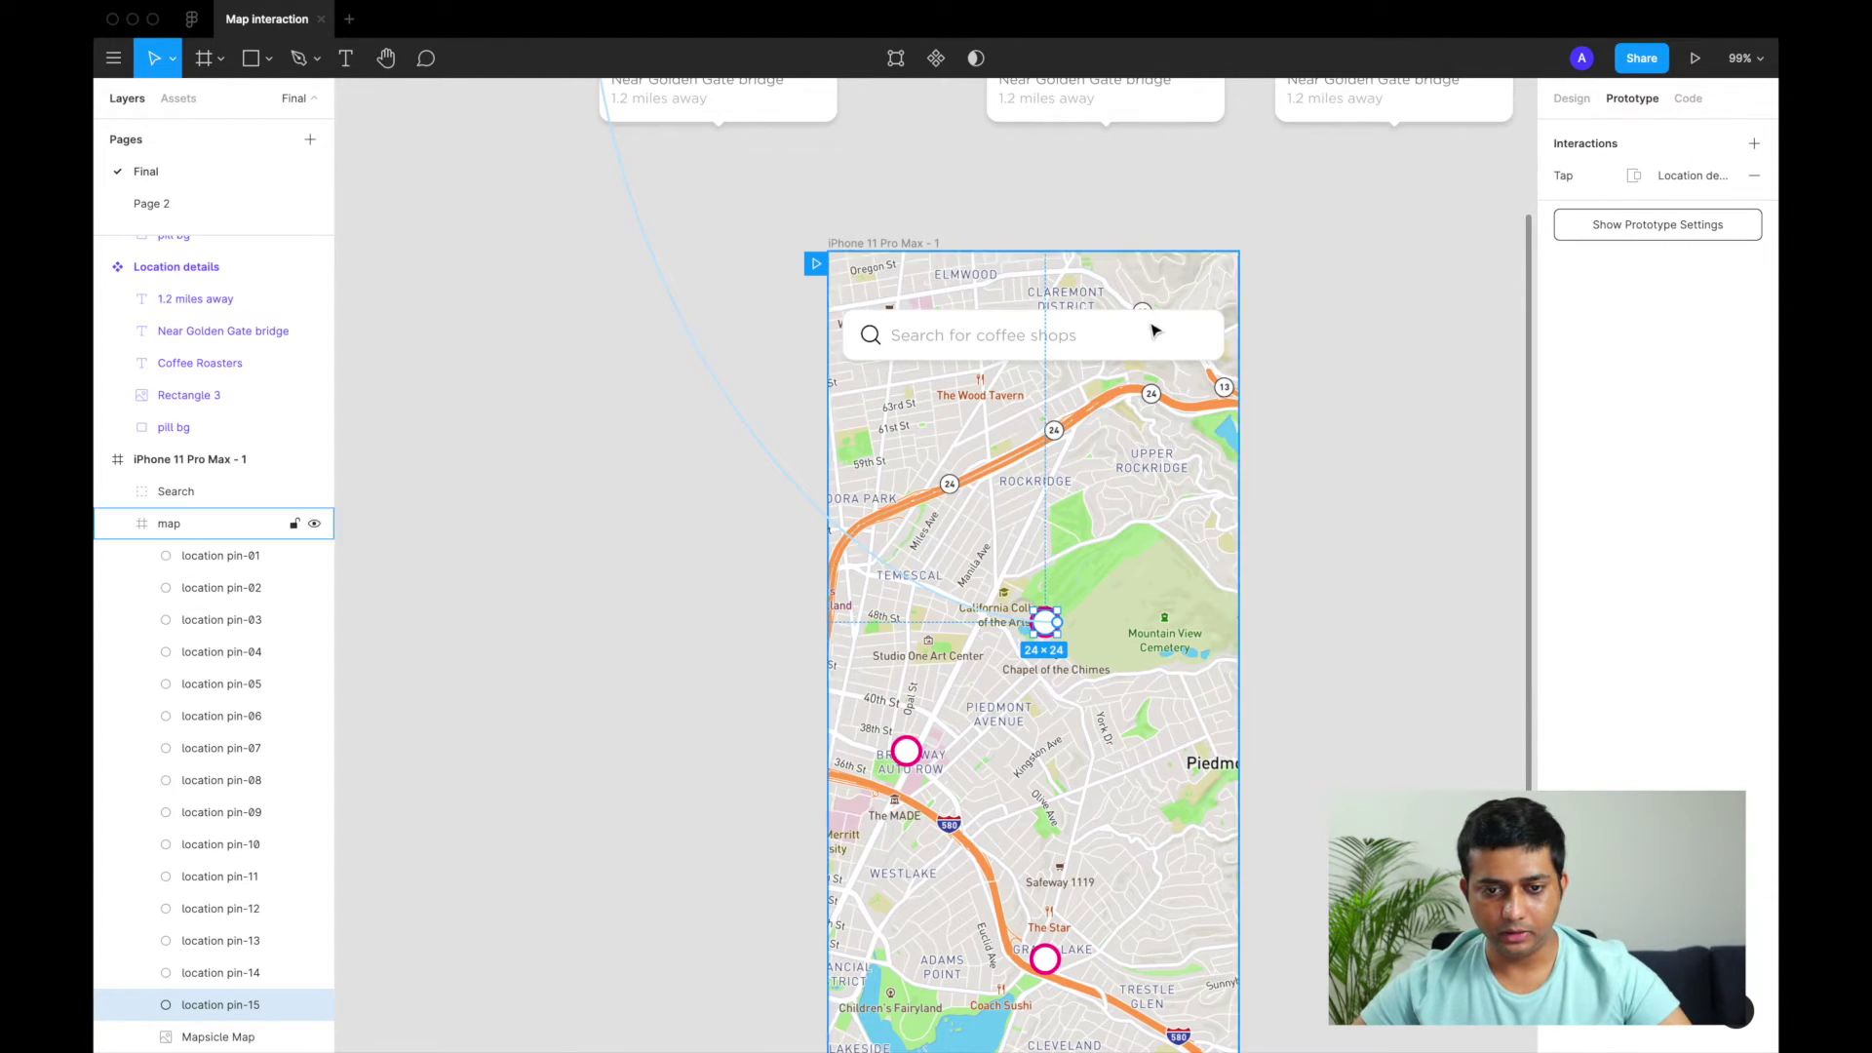
Preview the iPhone 11 Pro Max frame and test opening and dismissing the Coffee Roasters overlay from its pin
{"action": "left_click", "coordinate": [917, 243]}
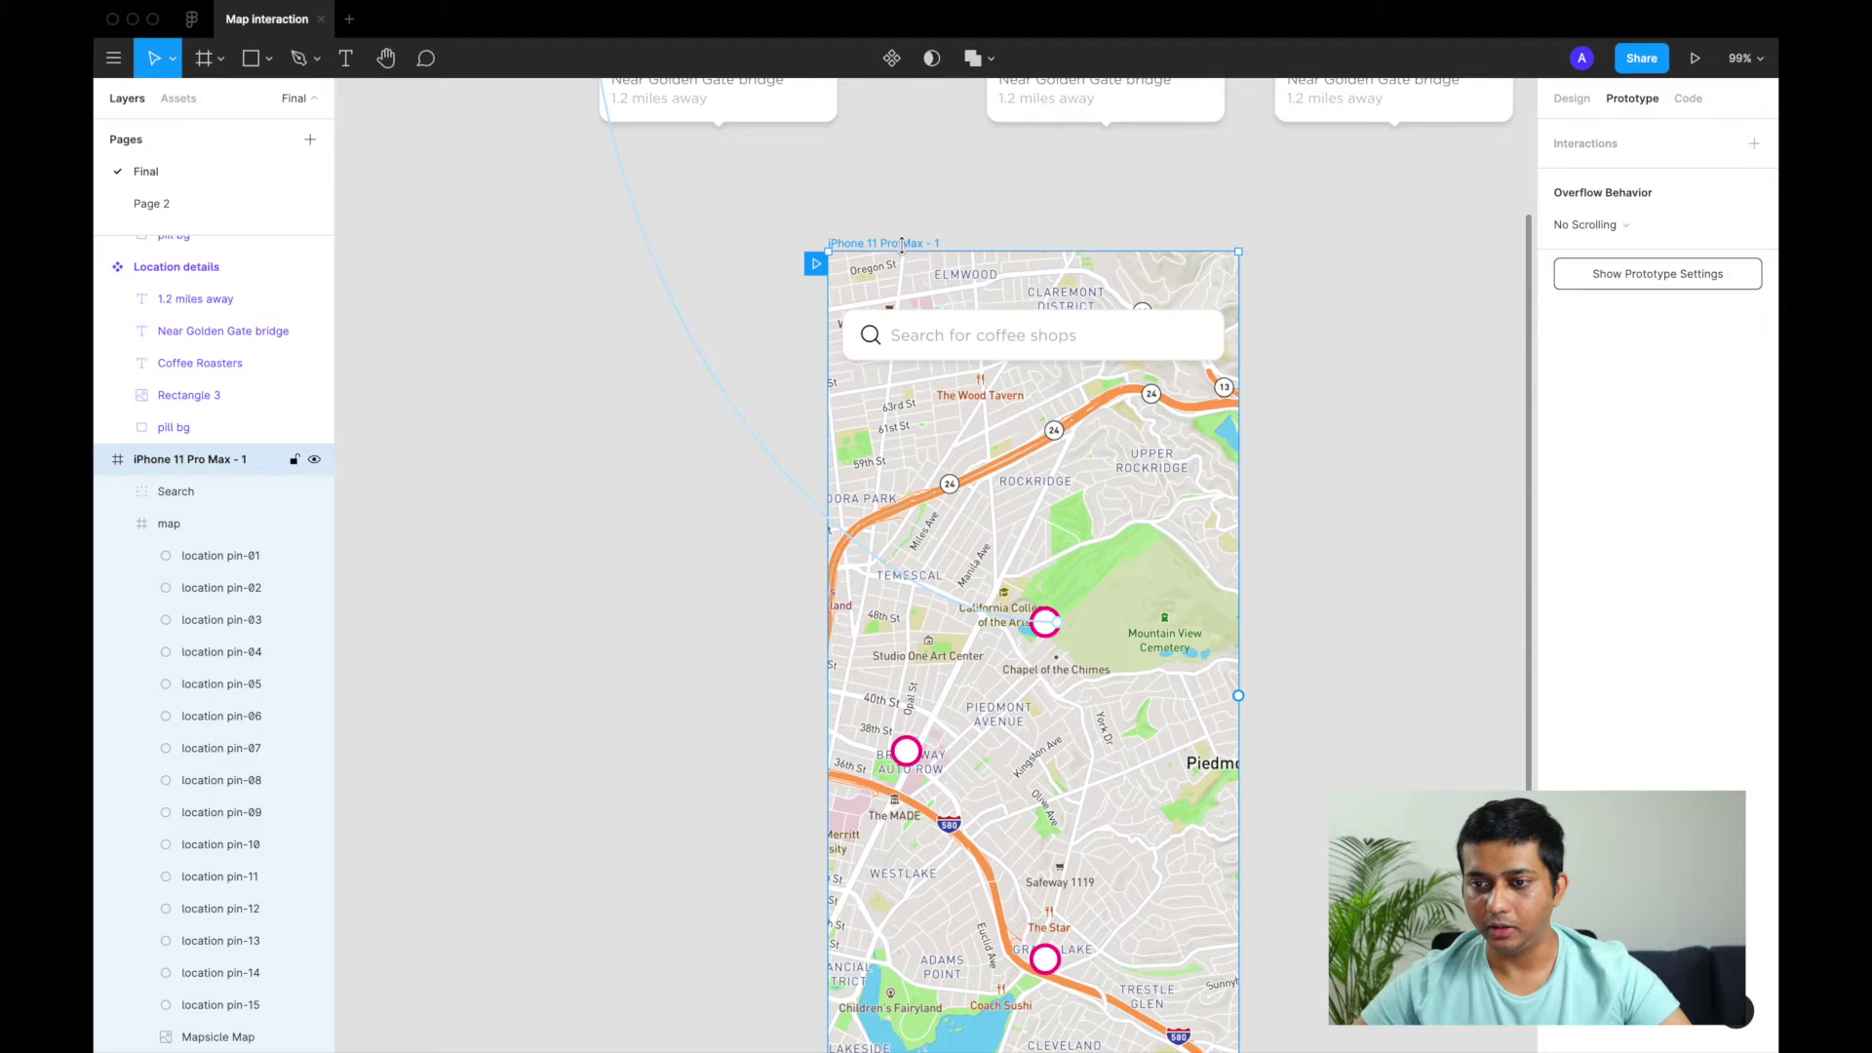
{"action": "left_click", "coordinate": [1698, 70]}
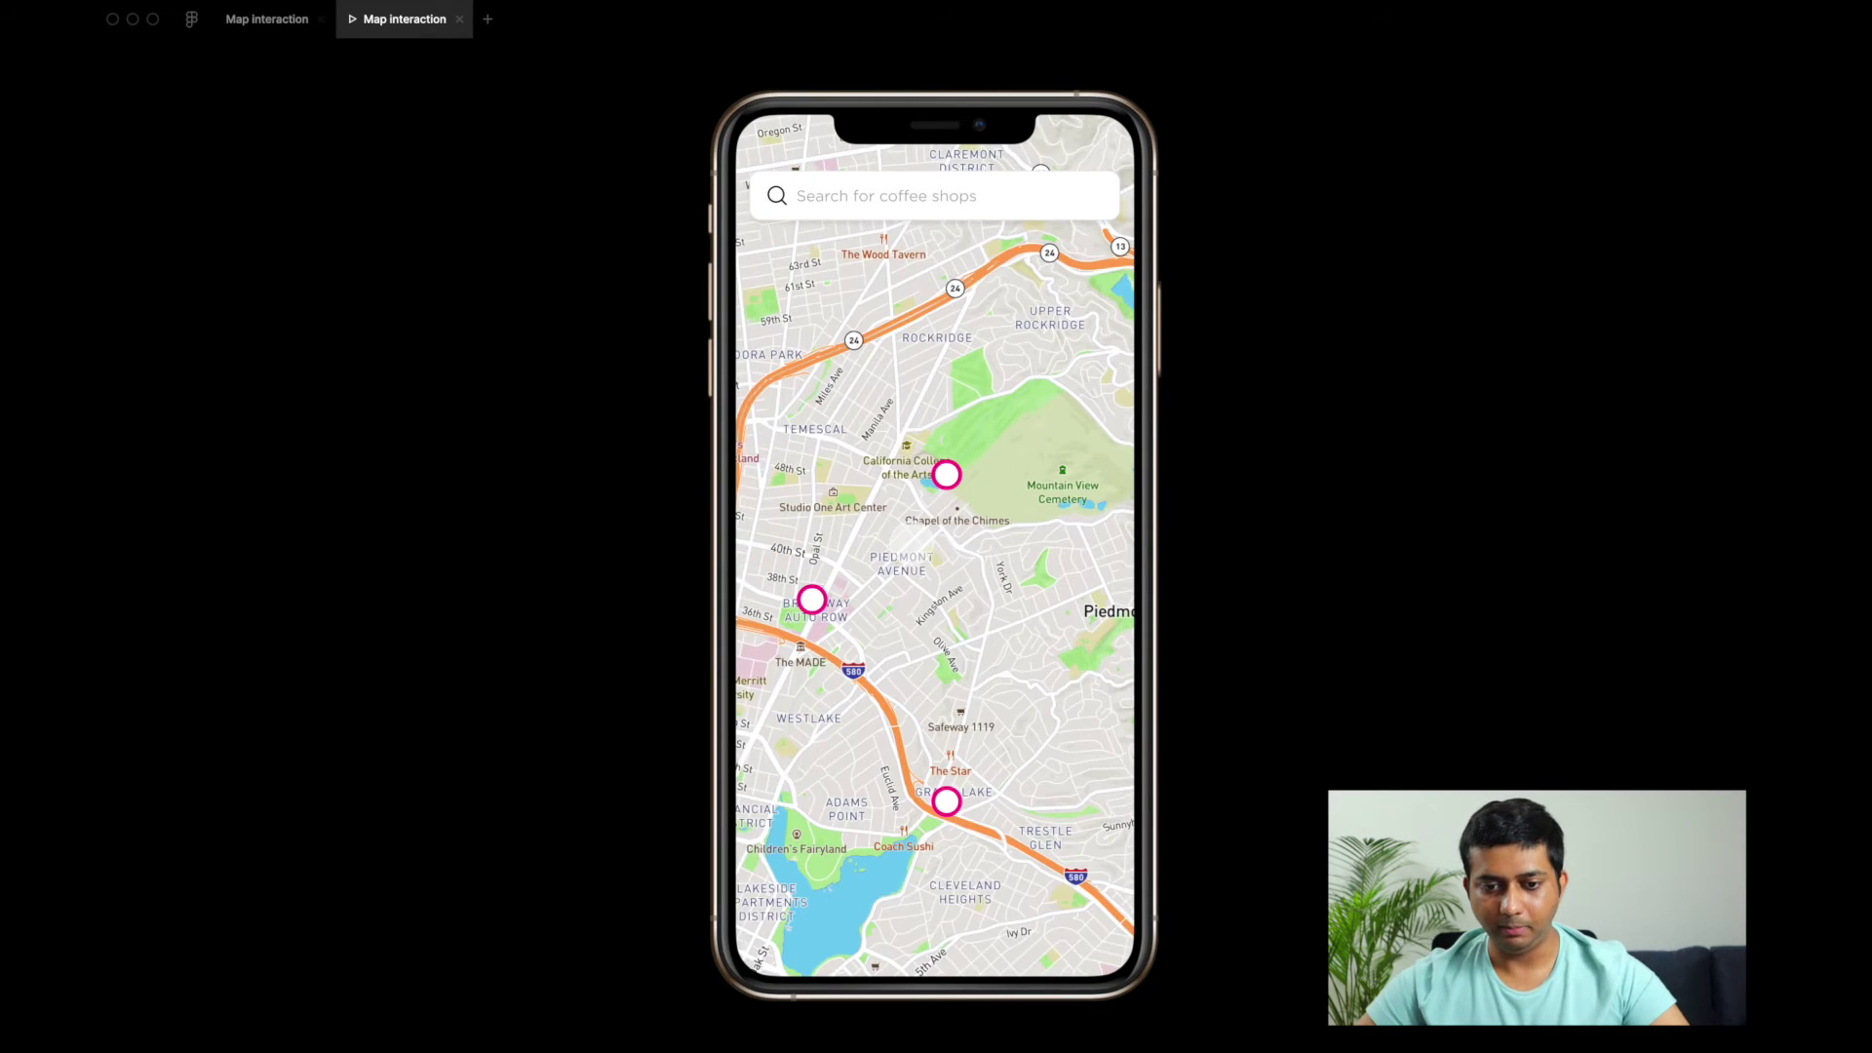
{"action": "left_click", "coordinate": [941, 469]}
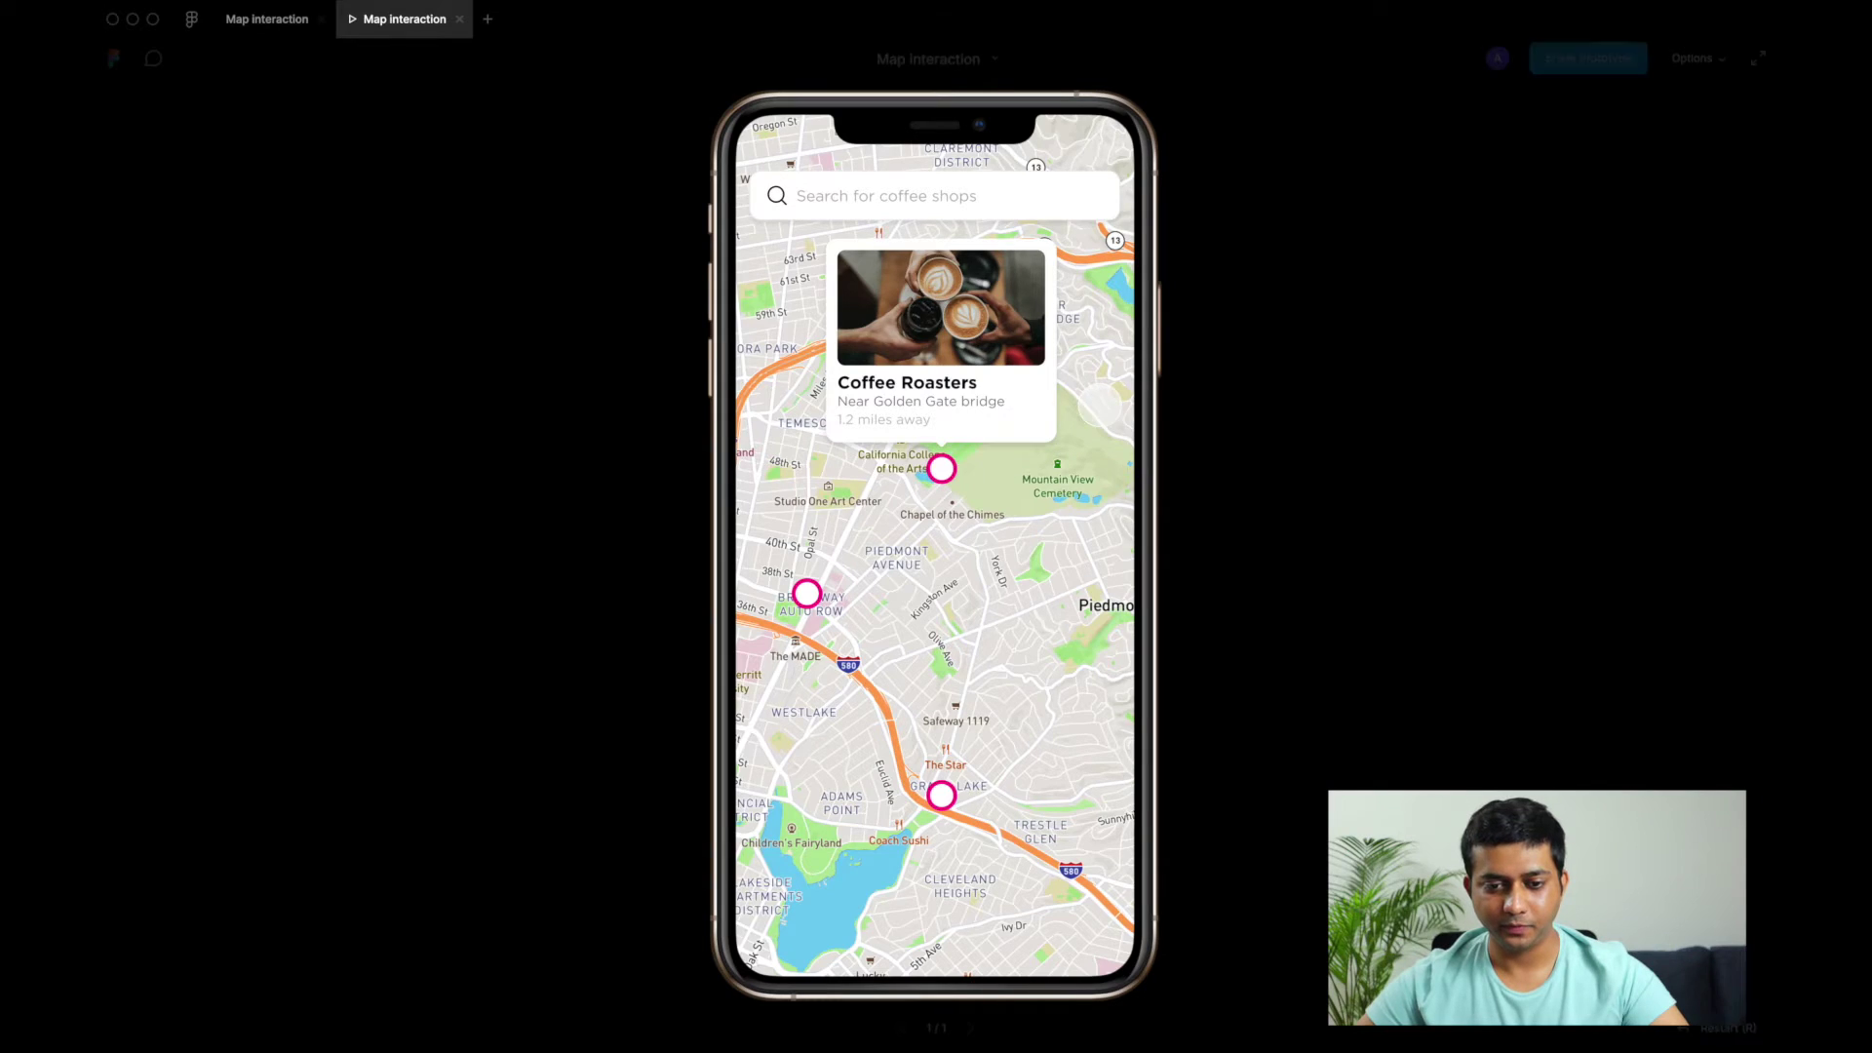
{"action": "left_click", "coordinate": [995, 470]}
{"action": "left_click", "coordinate": [941, 469]}
{"action": "left_click", "coordinate": [940, 469]}
{"action": "left_click", "coordinate": [941, 470]}
{"action": "left_click", "coordinate": [941, 471]}
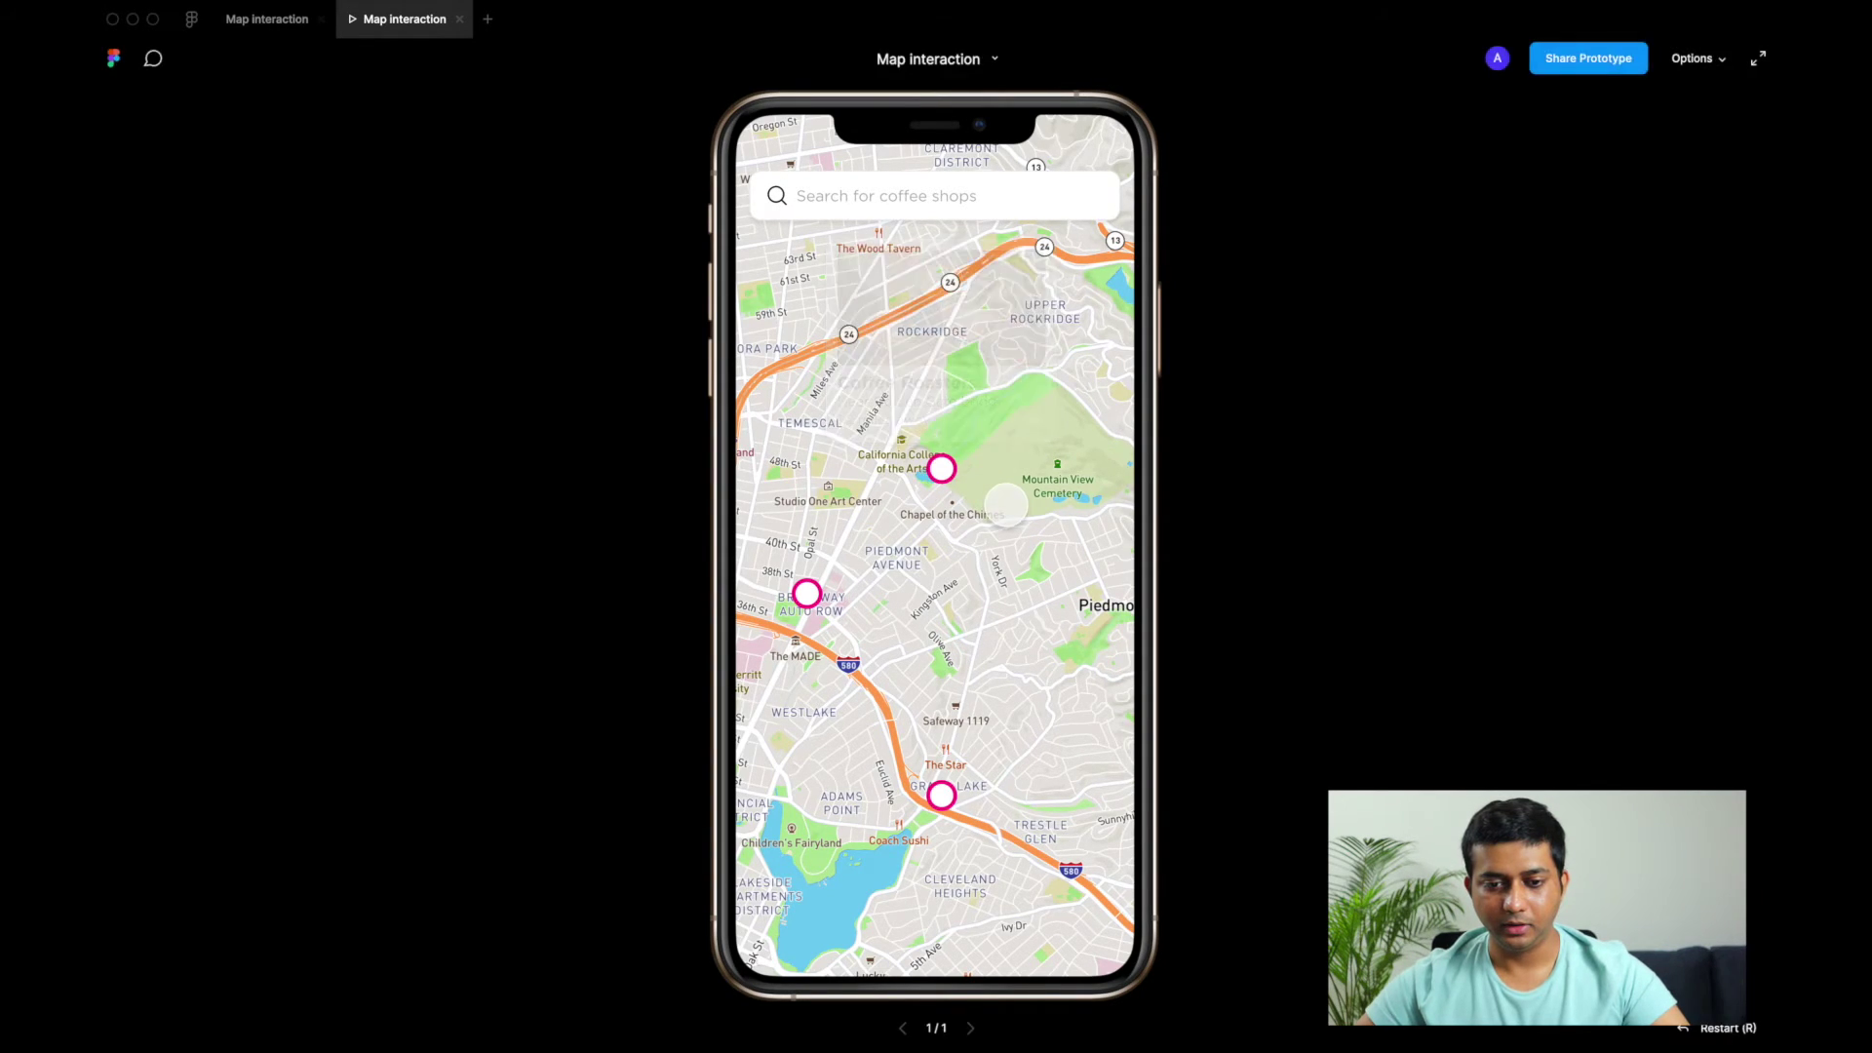
{"action": "left_click", "coordinate": [941, 471]}
{"action": "left_click", "coordinate": [941, 471]}
Pan the map in the preview, test the Coffee Roasters pin at its new position, and close the preview
{"action": "scroll", "coordinate": [934, 546], "scroll_direction": "down", "scroll_amount": 1}
{"action": "left_click_drag", "start_coordinate": [983, 427], "coordinate": [934, 719]}
{"action": "left_click", "coordinate": [894, 644]}
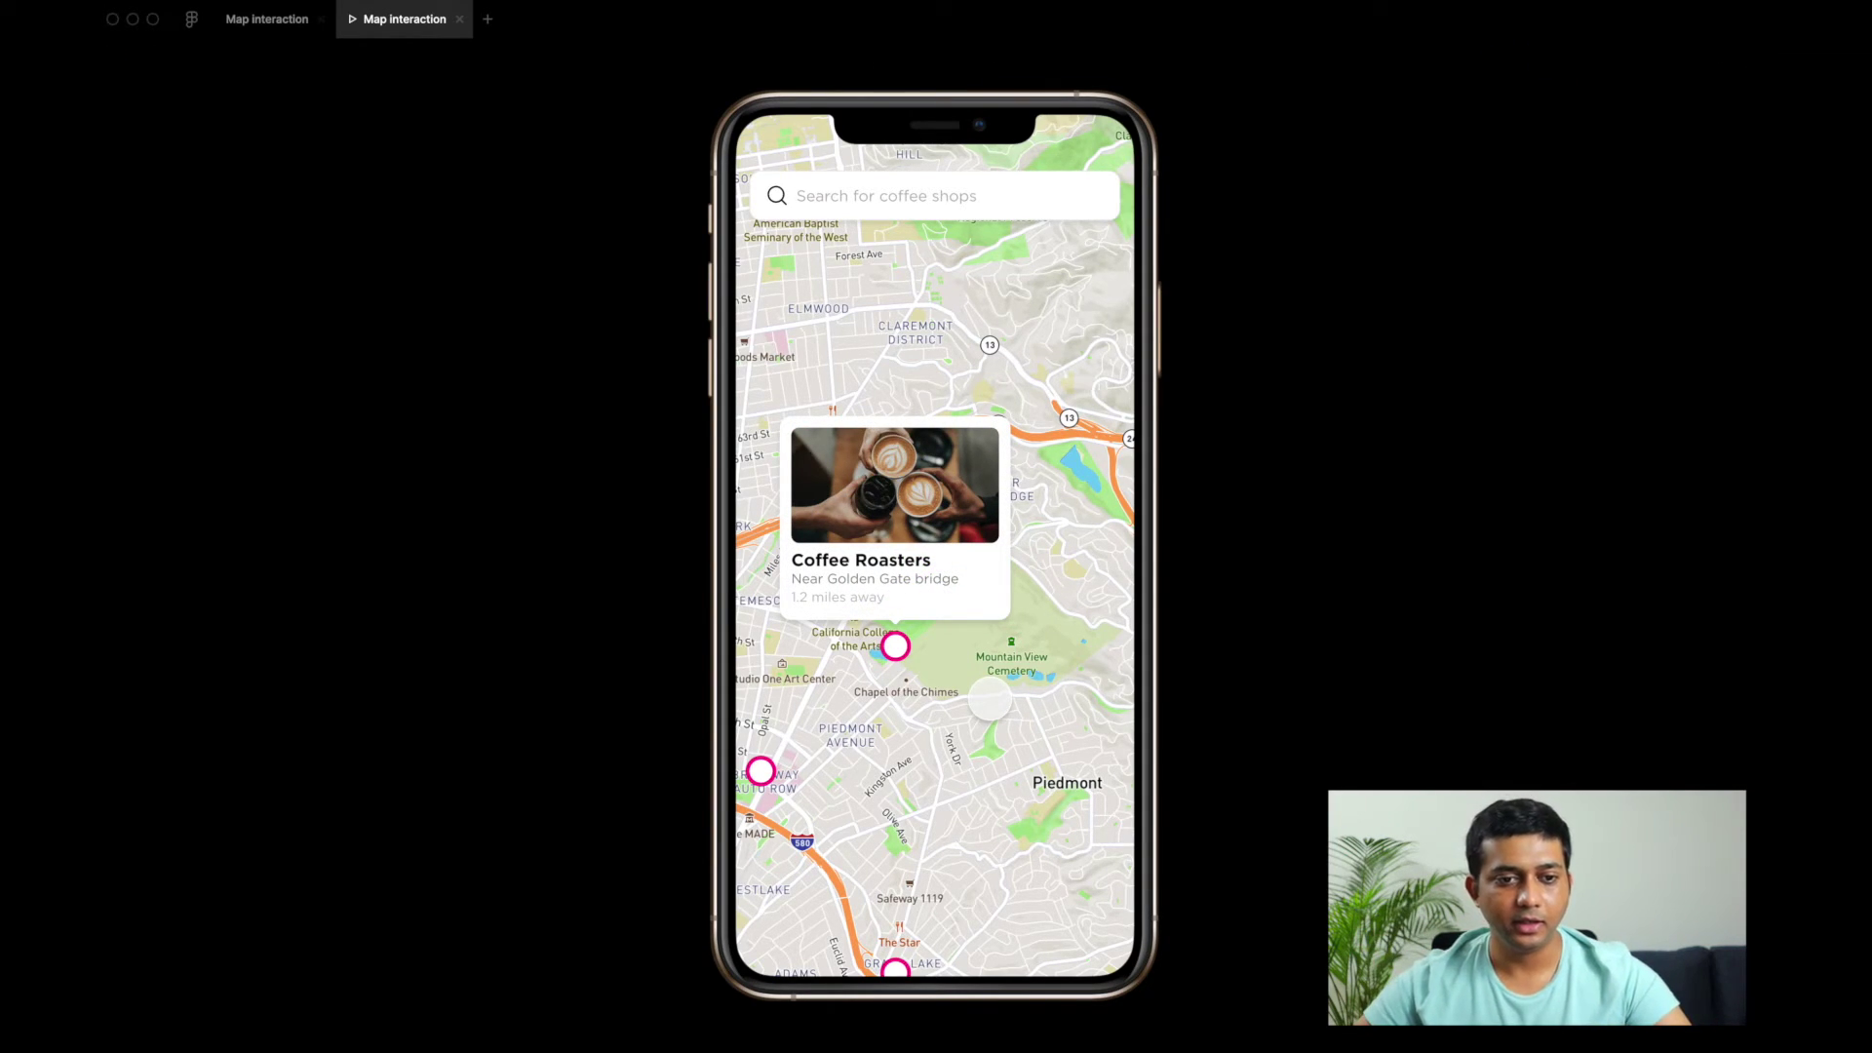
{"action": "left_click", "coordinate": [458, 20]}
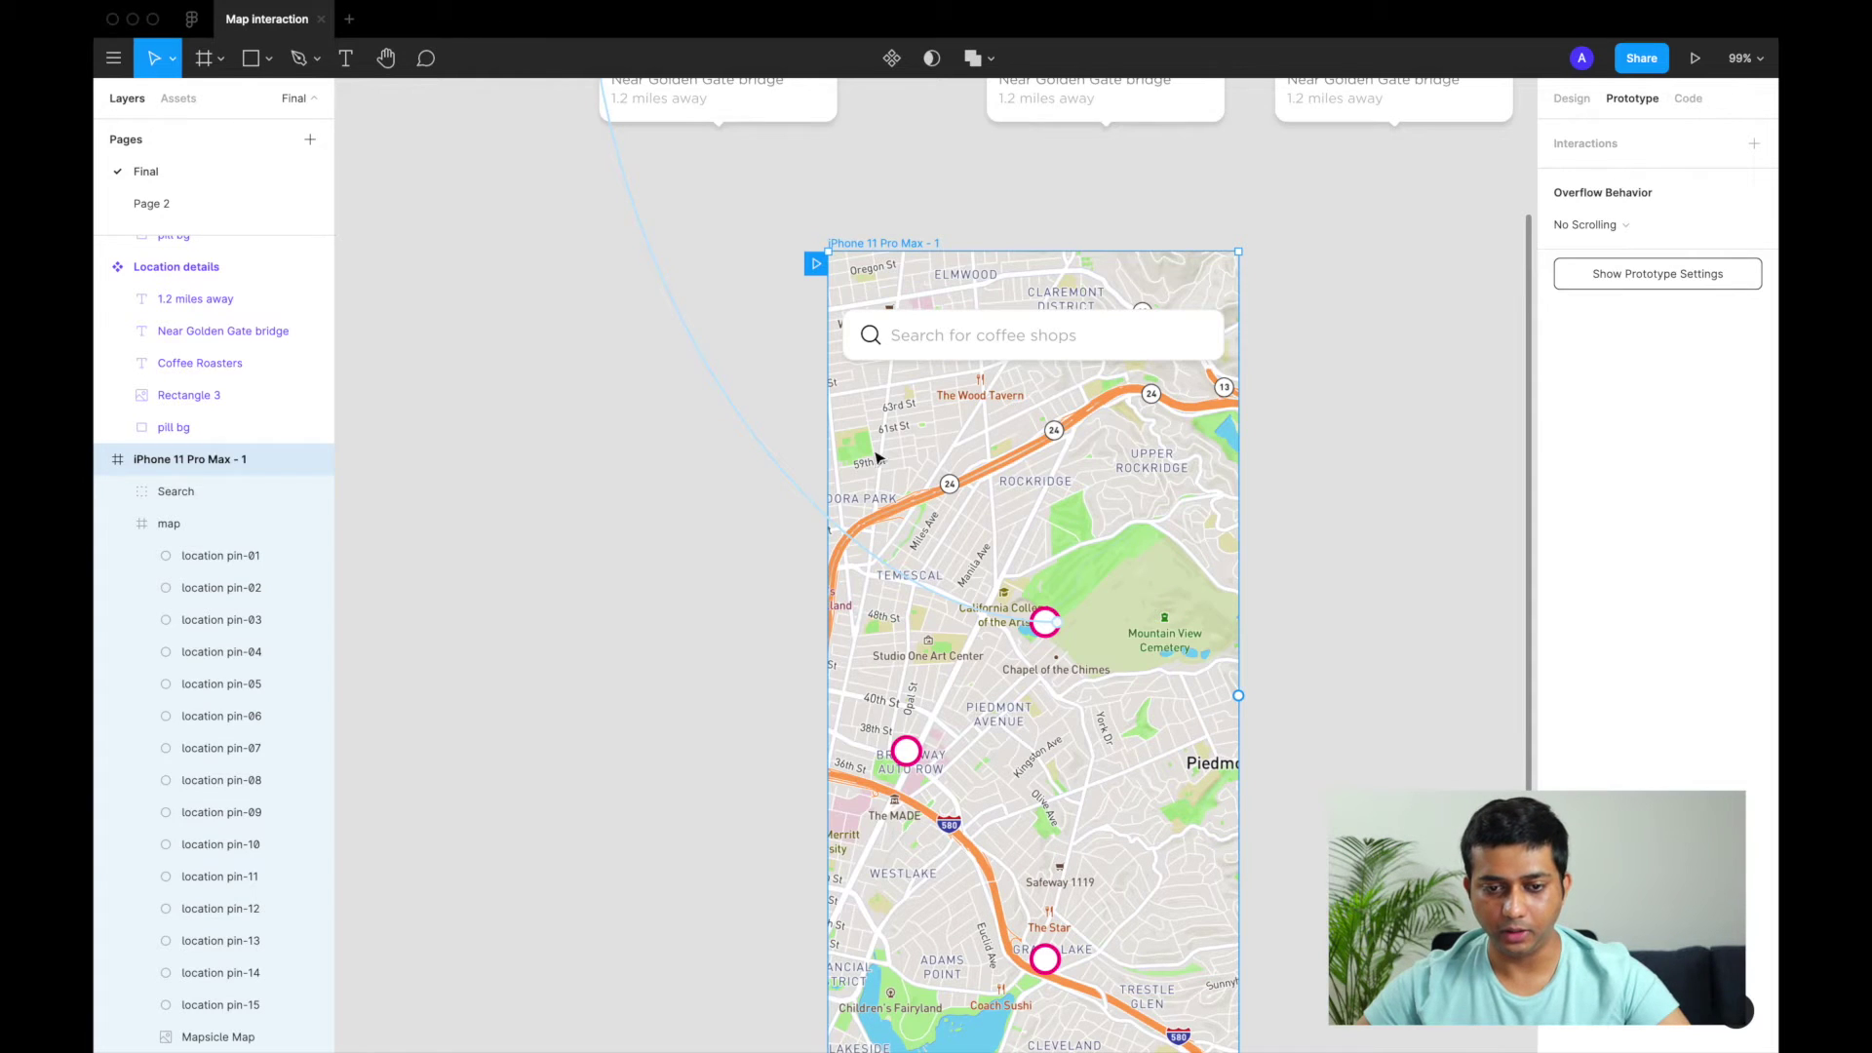
Link the pin near Broadway Auto Row to the Coffee Riders card as an Open Overlay placed directly above the pin
{"action": "scroll", "coordinate": [876, 458], "scroll_direction": "down", "scroll_amount": 8, "text": "ctrl"}
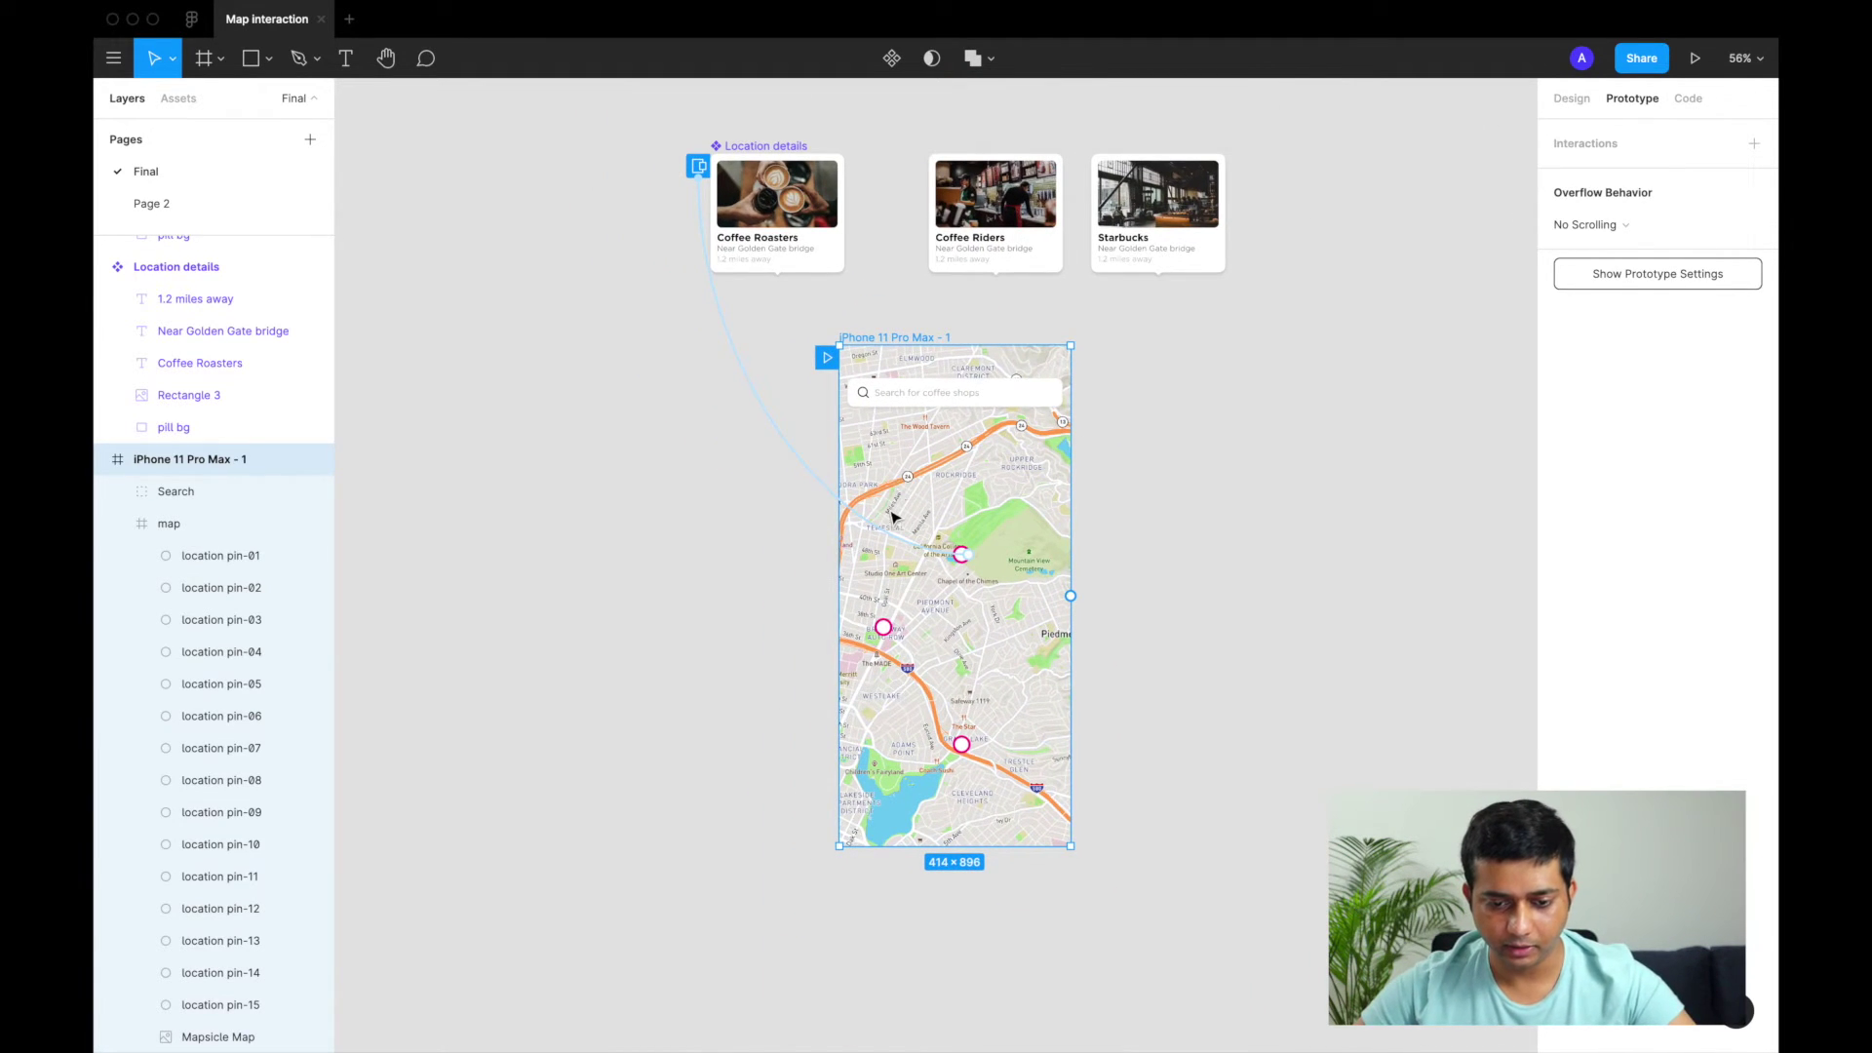
{"action": "scroll", "coordinate": [894, 516], "scroll_direction": "up", "scroll_amount": 2, "text": "ctrl"}
{"action": "left_click", "coordinate": [881, 635]}
{"action": "left_click_drag", "start_coordinate": [895, 635], "coordinate": [1004, 117]}
{"action": "left_click", "coordinate": [1370, 256]}
{"action": "left_click", "coordinate": [1413, 284]}
{"action": "left_click_drag", "start_coordinate": [994, 676], "coordinate": [916, 556]}
{"action": "left_click", "coordinate": [1217, 574]}
Link location pin-14 to the Starbucks card as an Open Overlay and place the overlay directly above the pin
{"action": "left_click", "coordinate": [977, 765]}
{"action": "left_click_drag", "start_coordinate": [987, 766], "coordinate": [1204, 161]}
{"action": "scroll", "coordinate": [1205, 161], "scroll_direction": "up", "scroll_amount": 3}
{"action": "left_click", "coordinate": [1370, 257]}
{"action": "left_click", "coordinate": [1385, 278]}
{"action": "left_click_drag", "start_coordinate": [1028, 970], "coordinate": [959, 830]}
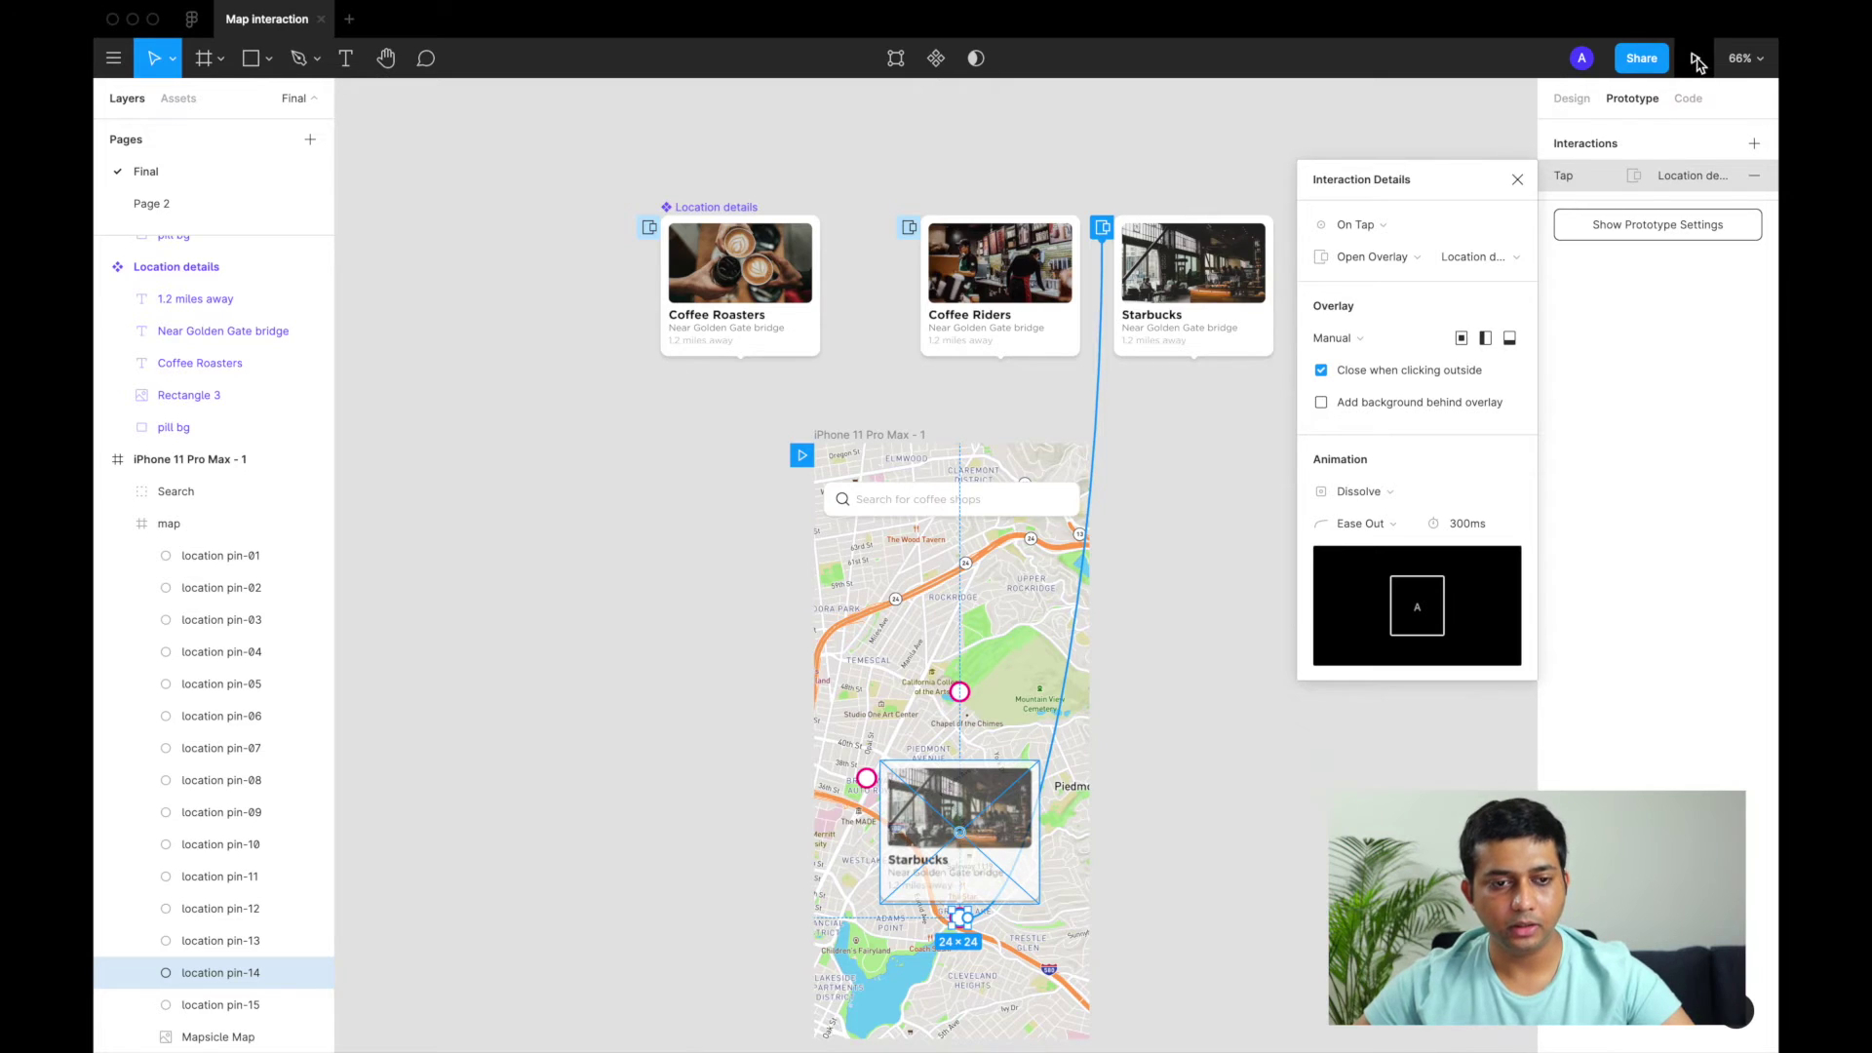
Start a preview of the prototype with the pin overlays
{"action": "left_click", "coordinate": [1696, 61]}
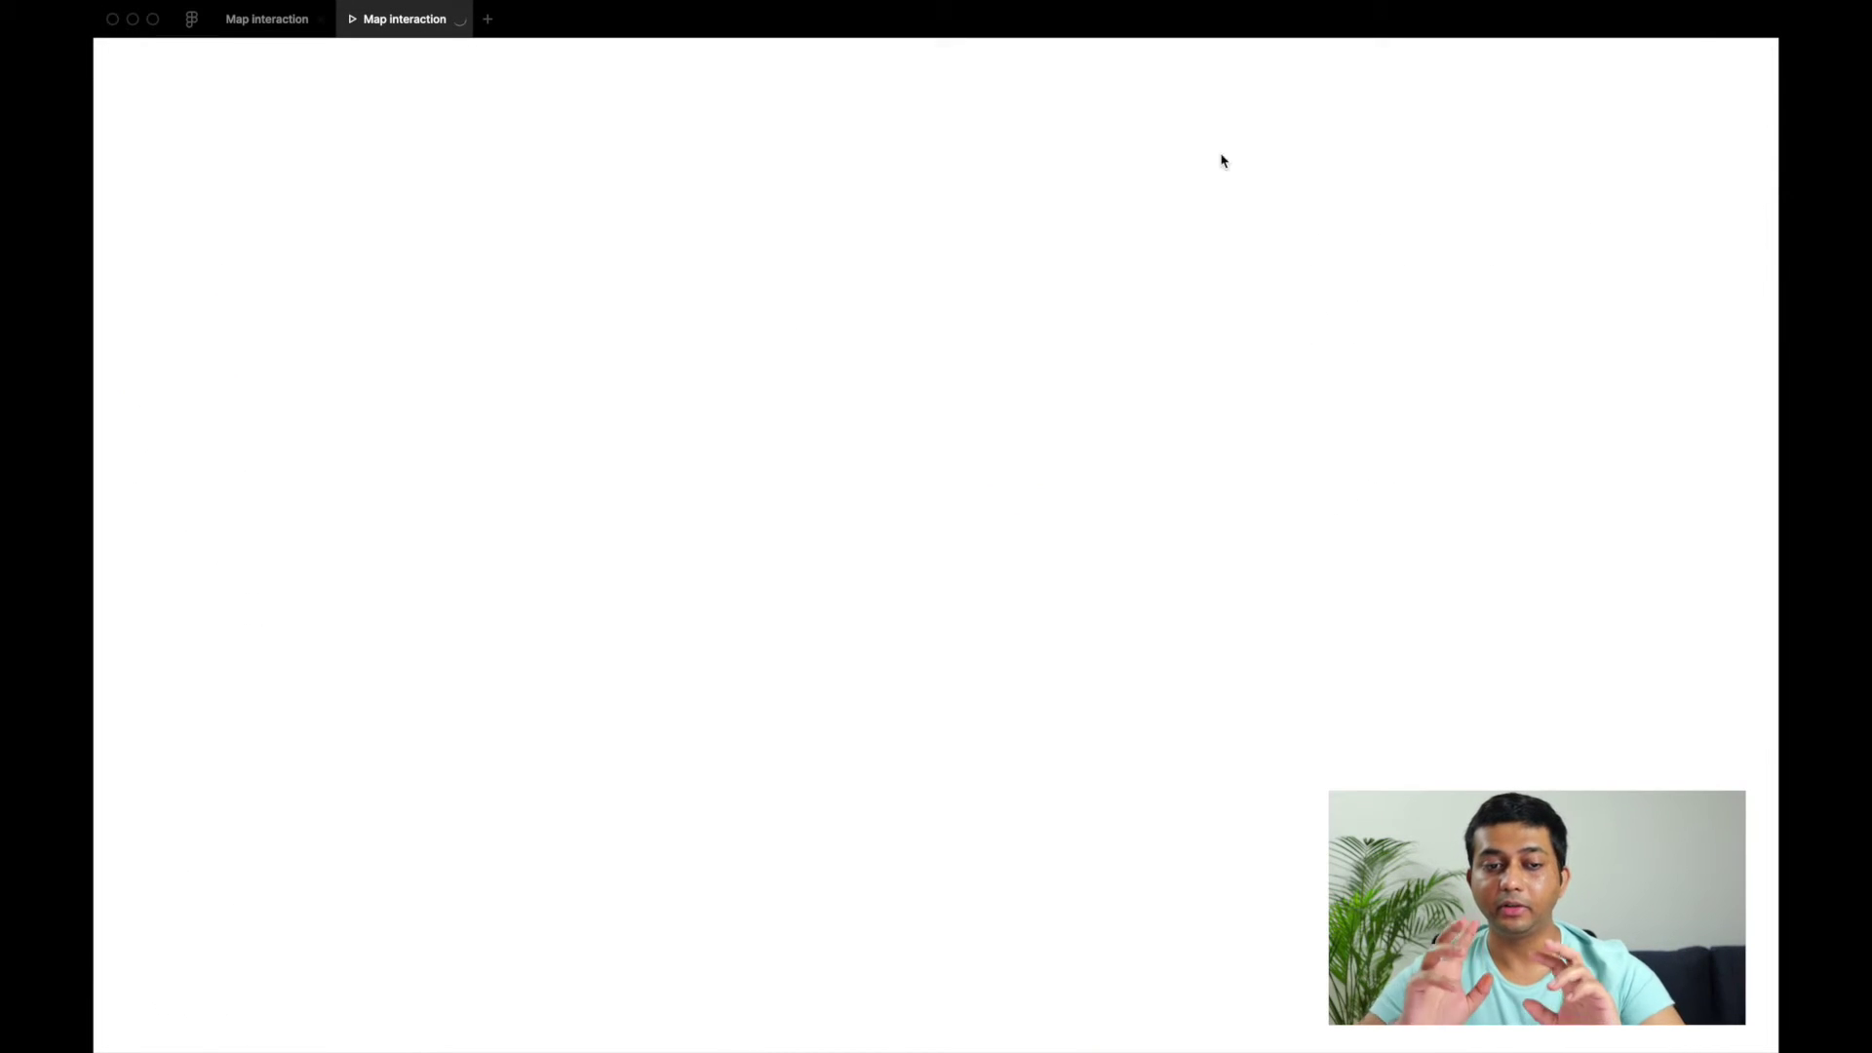